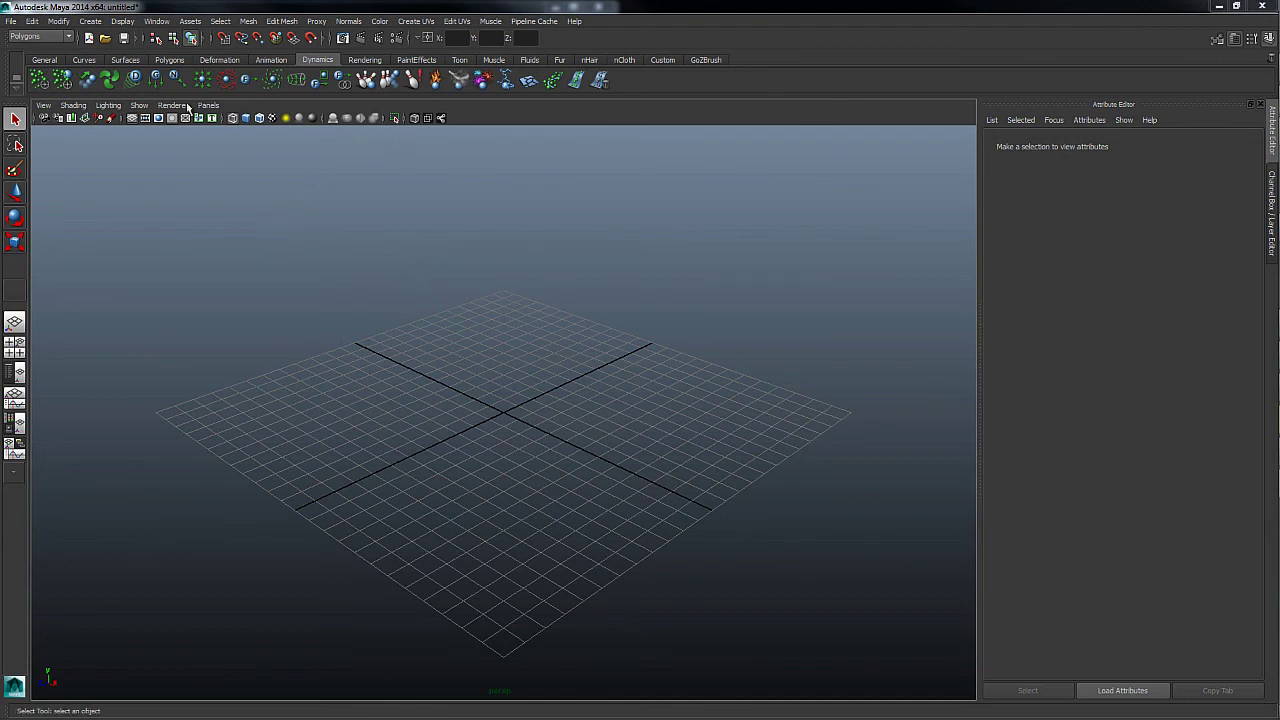
Switch to the Polygons shelf and create a test polygon cube
{"action": "left_click", "coordinate": [162, 60]}
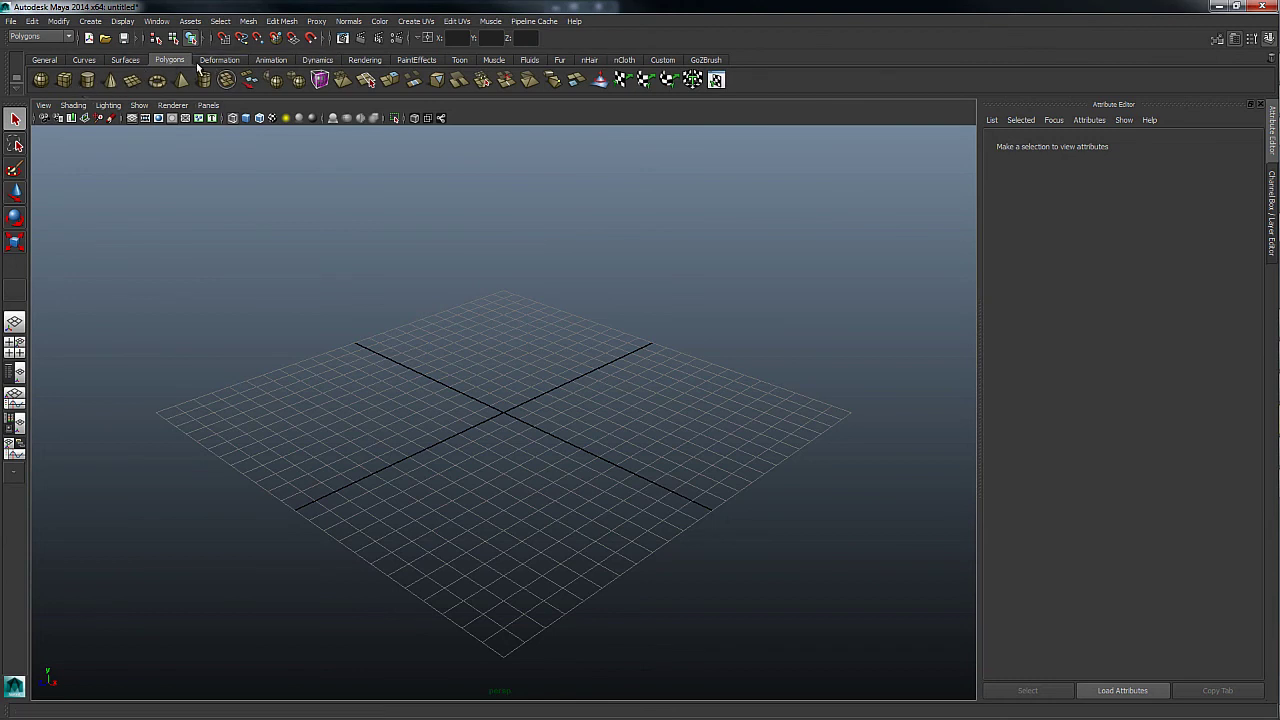
{"action": "left_click", "coordinate": [64, 80]}
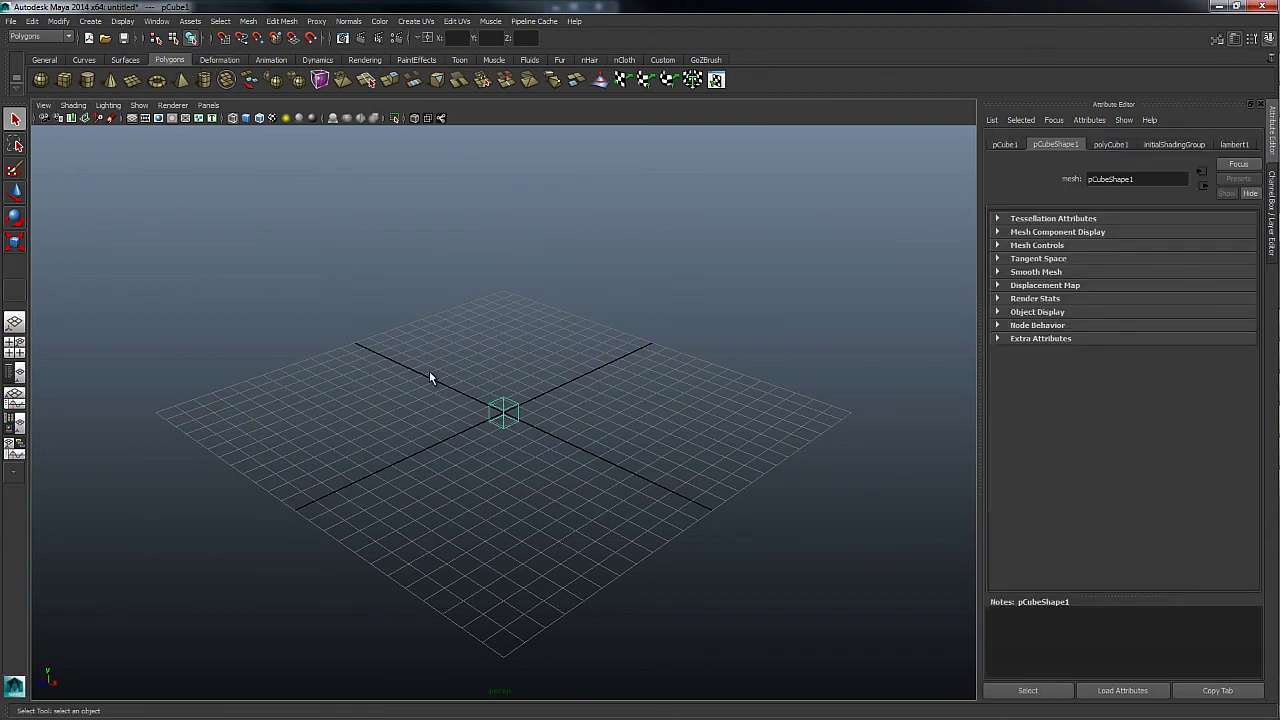
{"action": "left_click", "coordinate": [90, 21]}
{"action": "mouse_move", "coordinate": [120, 66]}
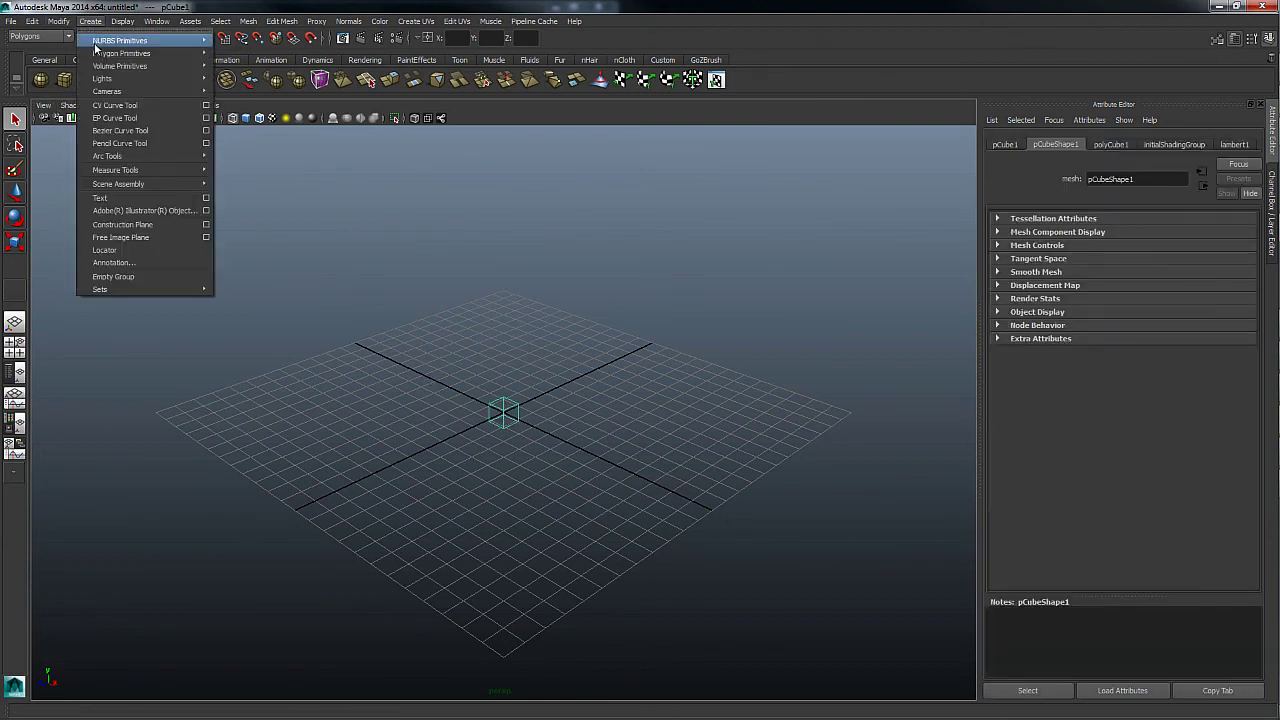
{"action": "left_click", "coordinate": [385, 213]}
Delete the test cube and orbit the view to a flatter angle over the empty grid
{"action": "left_click_drag", "start_coordinate": [510, 305], "coordinate": [394, 493]}
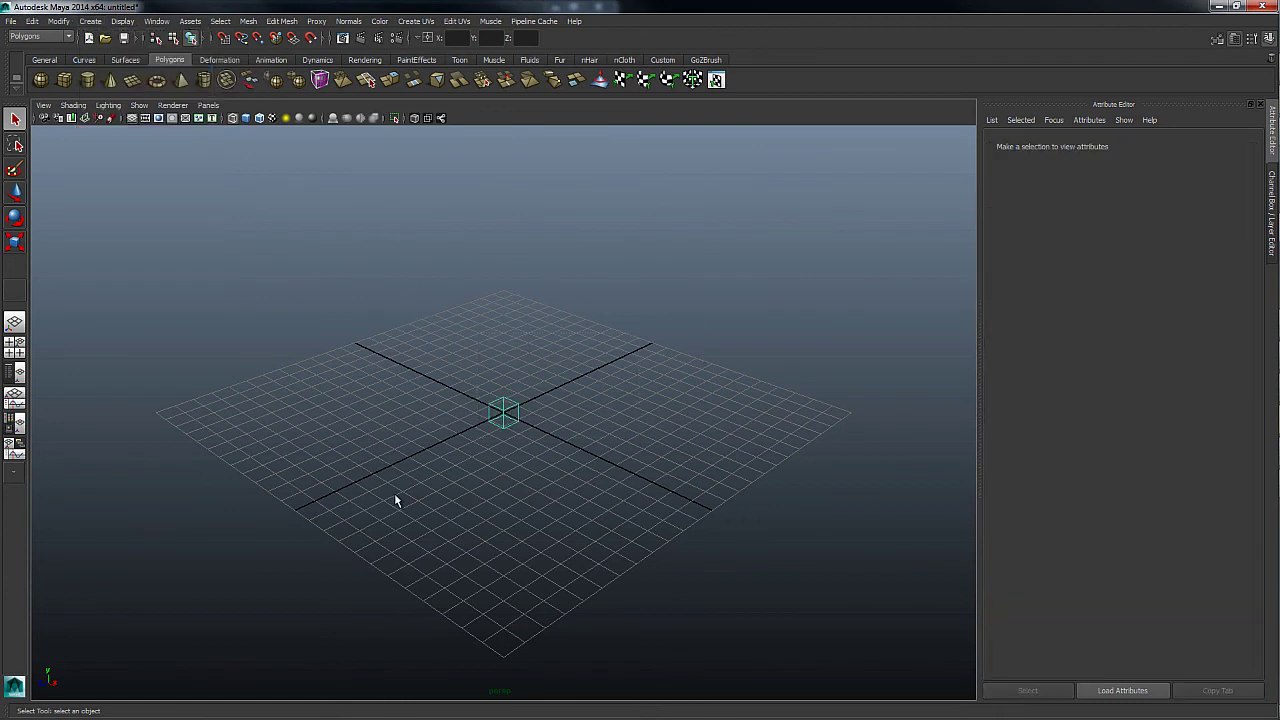
{"action": "key", "text": "Delete"}
{"action": "mouse_move", "coordinate": [508, 398]}
{"action": "right_mouse_down", "text": "alt"}
{"action": "mouse_move", "coordinate": [508, 409]}
{"action": "mouse_move", "coordinate": [677, 377]}
{"action": "mouse_move", "coordinate": [508, 388]}
{"action": "right_mouse_up", "text": "alt"}
{"action": "mouse_move", "coordinate": [508, 388]}
{"action": "left_mouse_down", "text": "alt"}
{"action": "mouse_move", "coordinate": [489, 397]}
{"action": "mouse_move", "coordinate": [501, 402]}
{"action": "left_mouse_up", "text": "alt"}
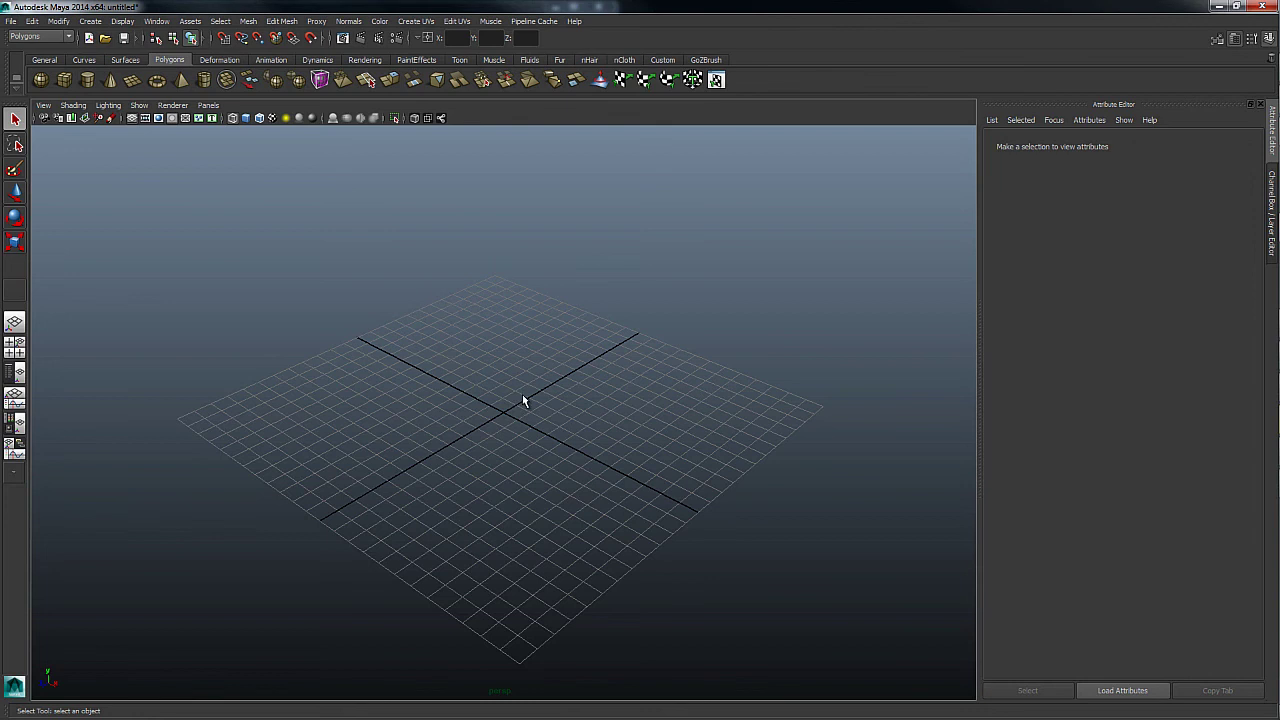
{"action": "right_click", "coordinate": [522, 394]}
{"action": "left_click_drag", "start_coordinate": [770, 340], "coordinate": [314, 582]}
{"action": "left_click_drag", "start_coordinate": [261, 621], "coordinate": [698, 257]}
{"action": "left_click_drag", "start_coordinate": [510, 393], "coordinate": [511, 395], "text": "alt"}
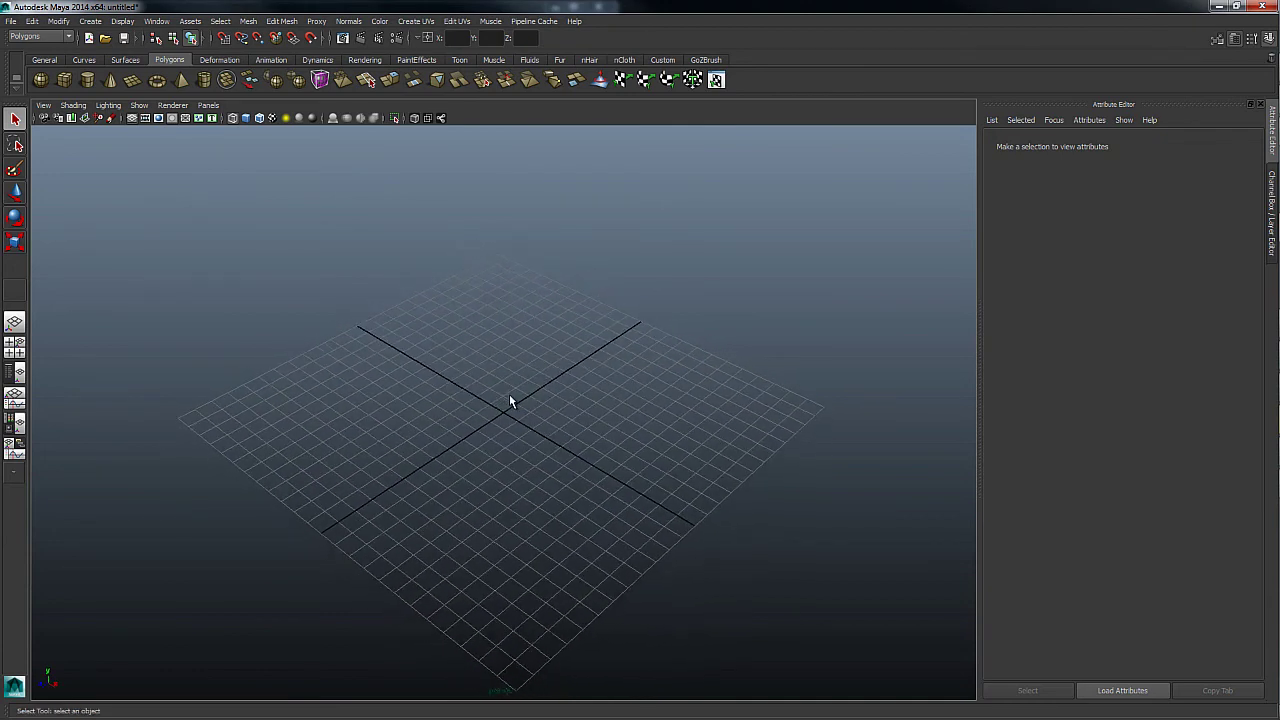
{"action": "right_click", "coordinate": [589, 380], "text": "shift"}
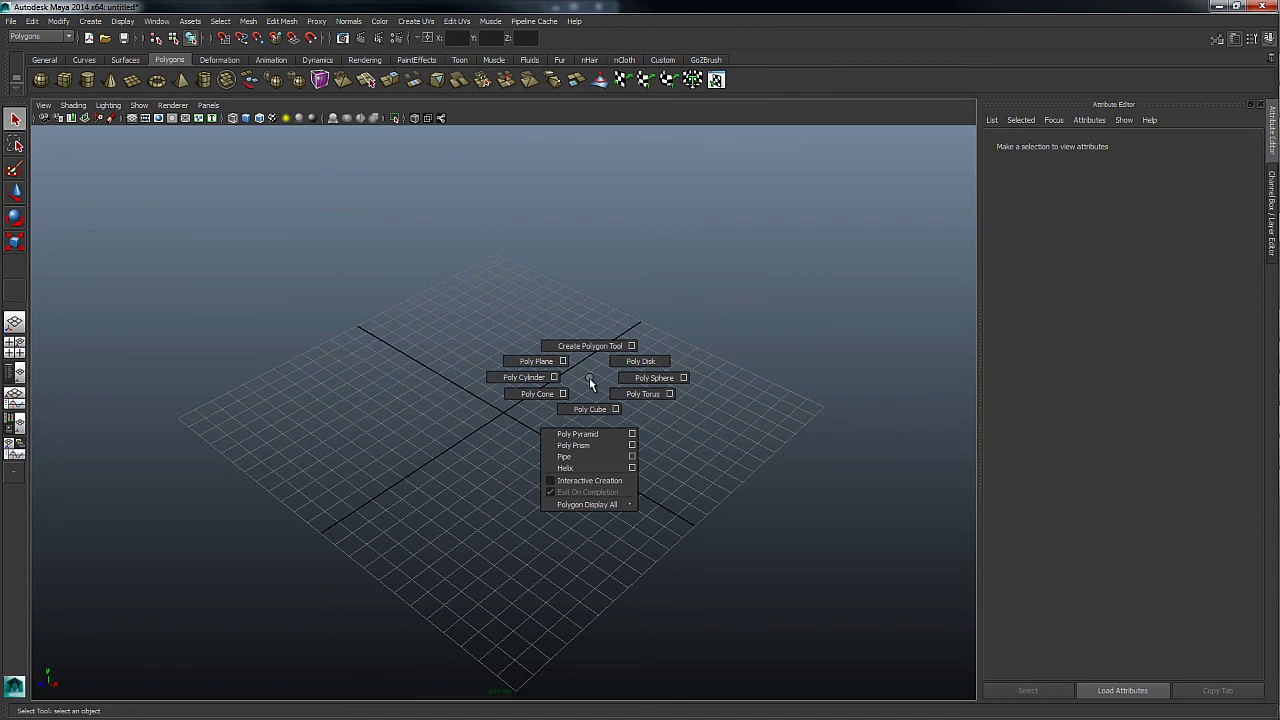
{"action": "right_click_drag", "start_coordinate": [589, 381], "coordinate": [596, 413], "text": "shift"}
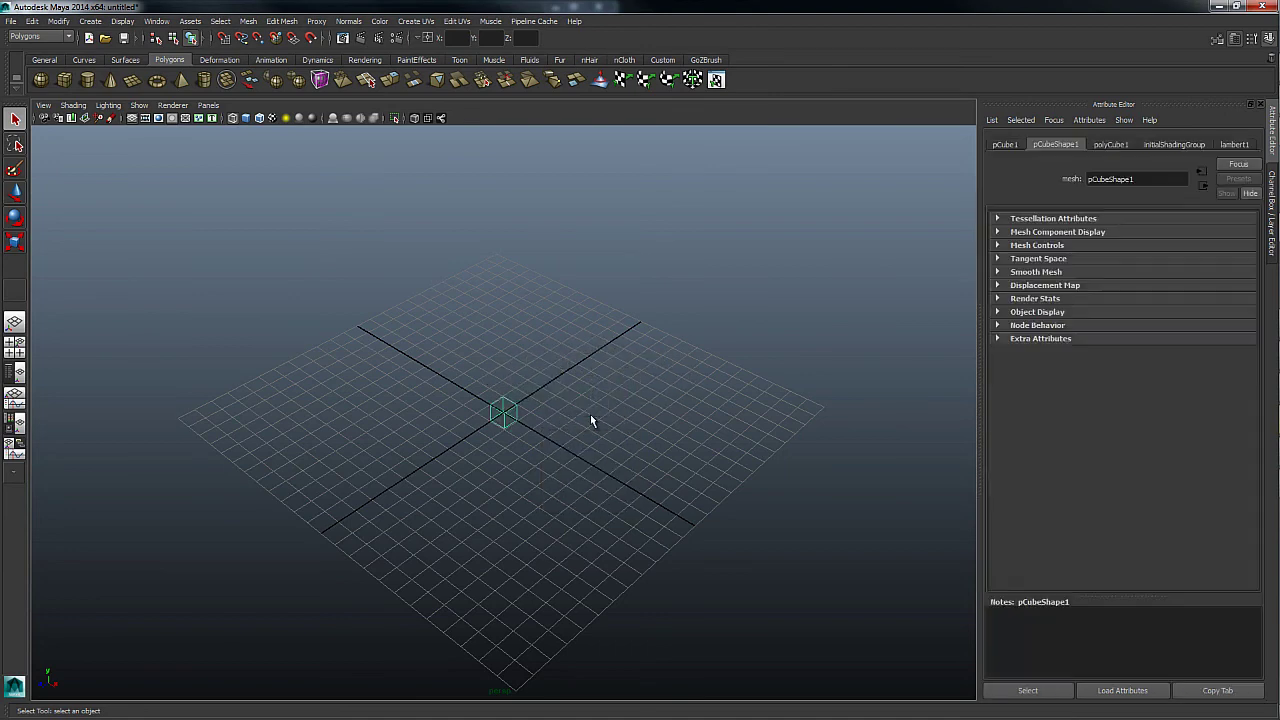
{"action": "mouse_move", "coordinate": [584, 417]}
{"action": "right_mouse_down", "text": "alt"}
{"action": "mouse_move", "coordinate": [451, 463]}
{"action": "mouse_move", "coordinate": [257, 391]}
{"action": "right_mouse_up", "text": "alt"}
{"action": "left_click_drag", "start_coordinate": [257, 391], "coordinate": [566, 400], "text": "alt"}
{"action": "left_click", "coordinate": [651, 381]}
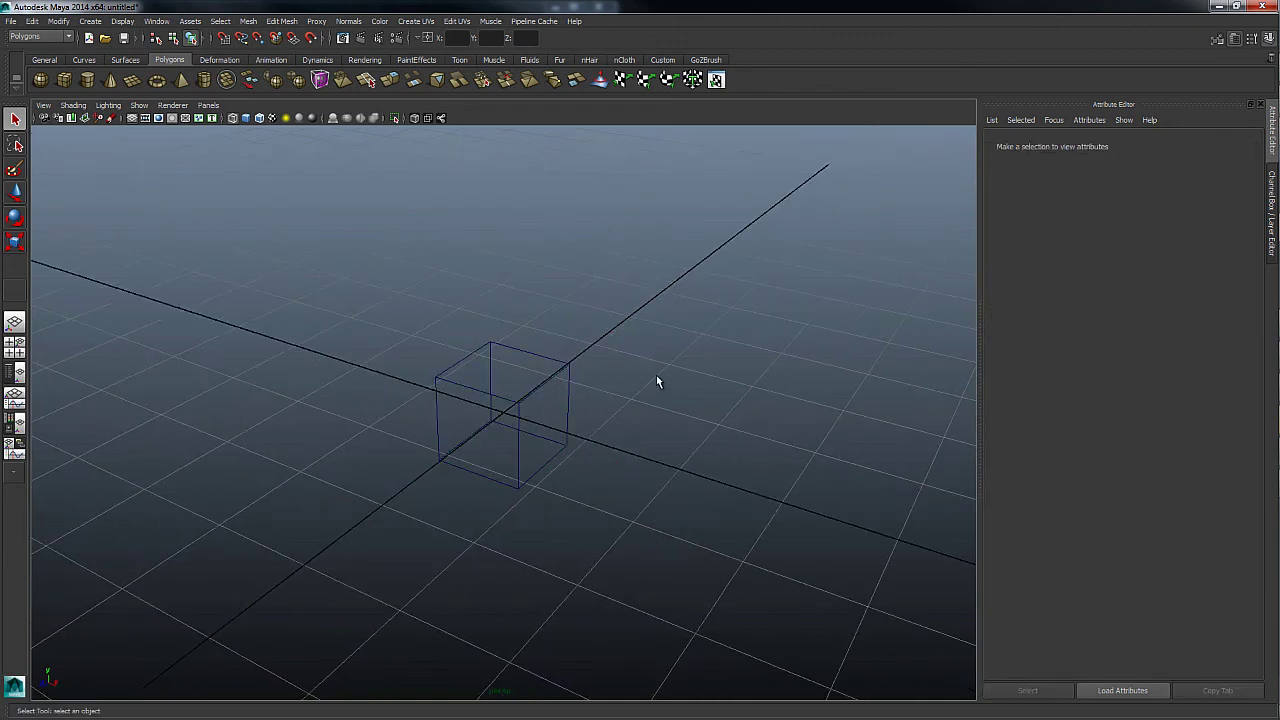
{"action": "right_click_drag", "start_coordinate": [656, 378], "coordinate": [508, 378], "text": "shift"}
{"action": "right_click_drag", "start_coordinate": [550, 452], "coordinate": [610, 442], "text": "alt"}
{"action": "left_click", "coordinate": [563, 449]}
{"action": "right_click", "coordinate": [563, 449], "text": "shift"}
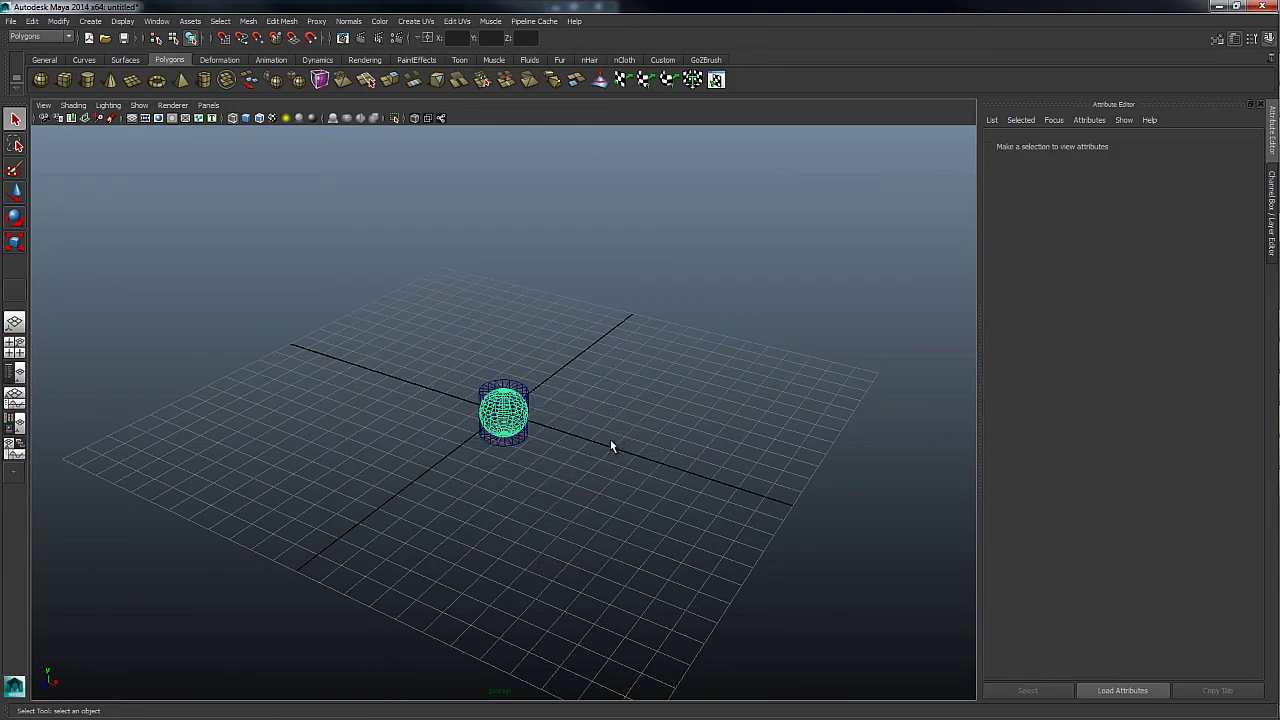
{"action": "key", "text": "Delete"}
{"action": "left_click_drag", "start_coordinate": [530, 379], "coordinate": [503, 405], "text": "alt"}
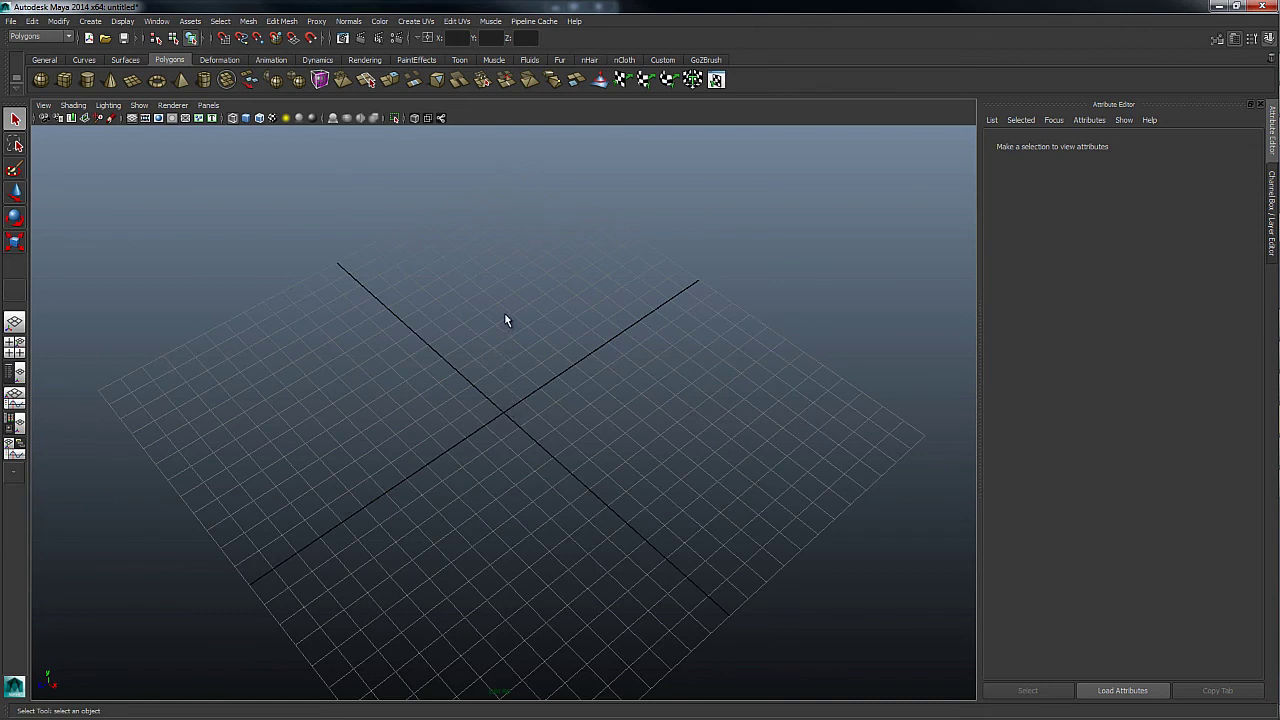
{"action": "key", "text": "g"}
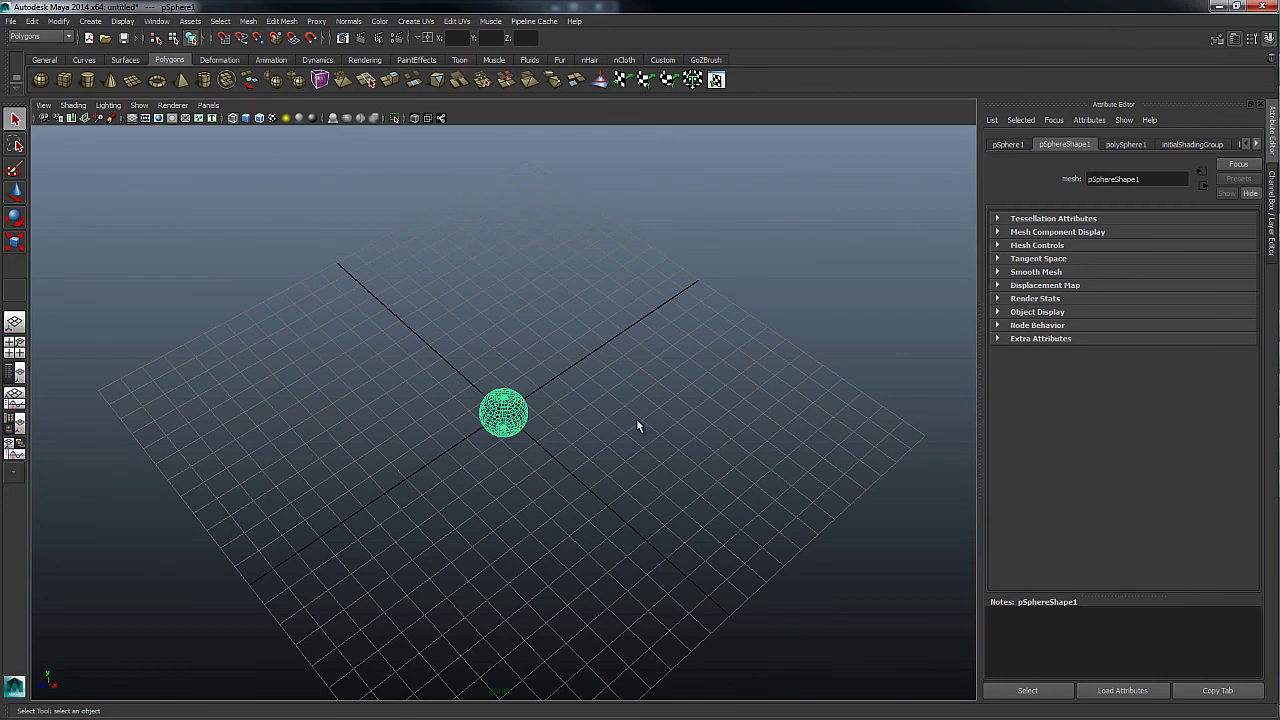
{"action": "right_click_drag", "start_coordinate": [637, 426], "coordinate": [589, 450], "text": "shift"}
{"action": "key", "text": "w"}
{"action": "key", "text": "shift+z"}
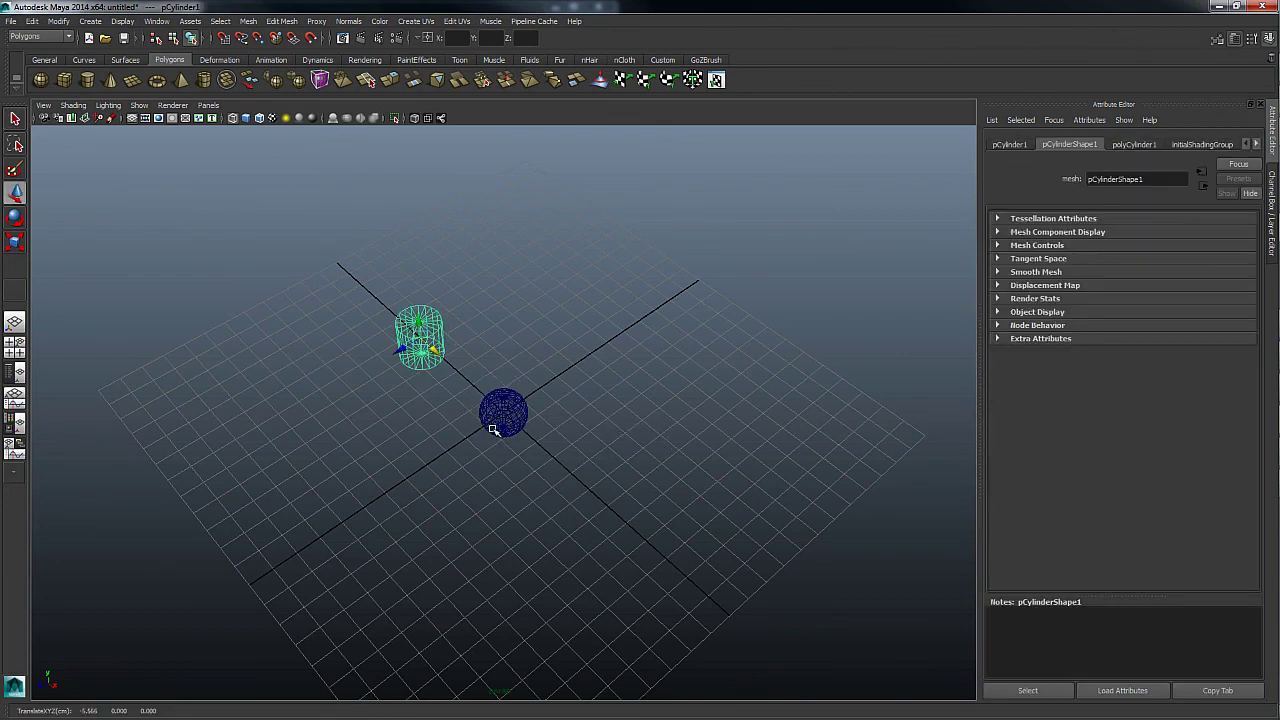
{"action": "key", "text": "shift+z"}
{"action": "key", "text": "shift+z"}
{"action": "left_click", "coordinate": [583, 444]}
{"action": "mouse_move", "coordinate": [583, 444]}
{"action": "right_mouse_down", "text": "alt"}
{"action": "mouse_move", "coordinate": [486, 423]}
{"action": "mouse_move", "coordinate": [646, 414]}
{"action": "right_mouse_up", "text": "alt"}
{"action": "key", "text": "5"}
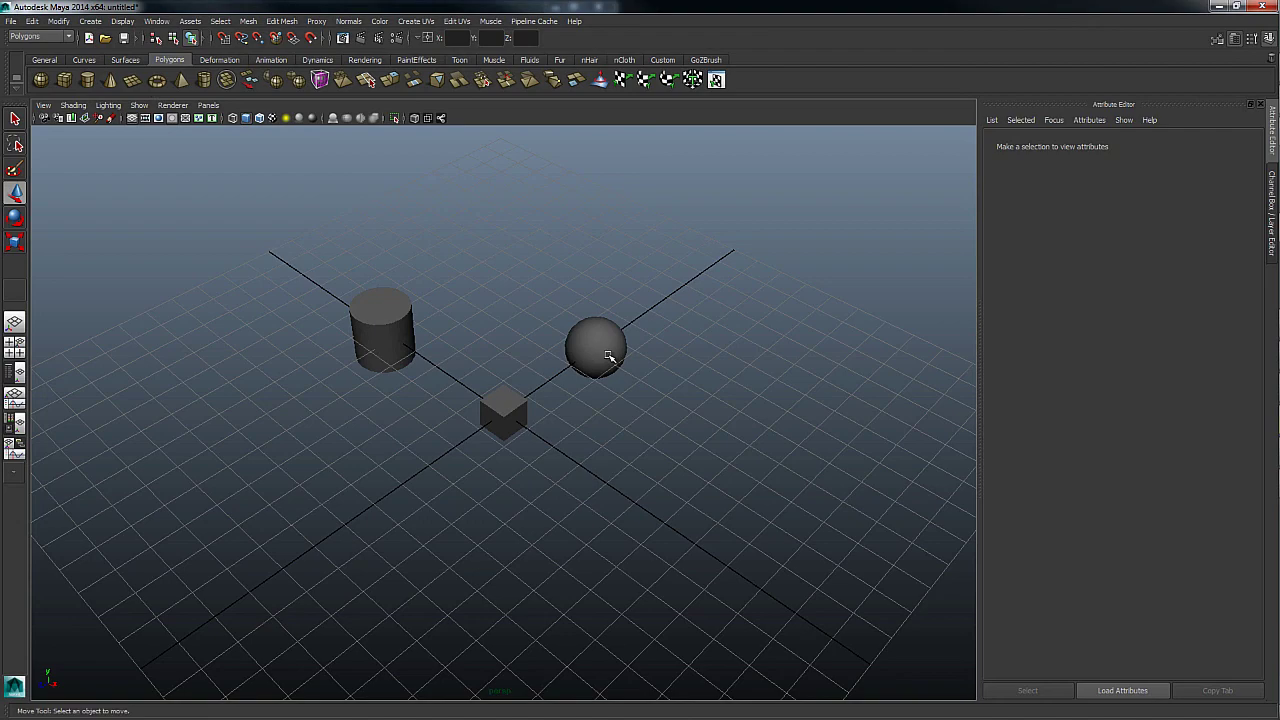
{"action": "left_click_drag", "start_coordinate": [609, 357], "coordinate": [278, 504]}
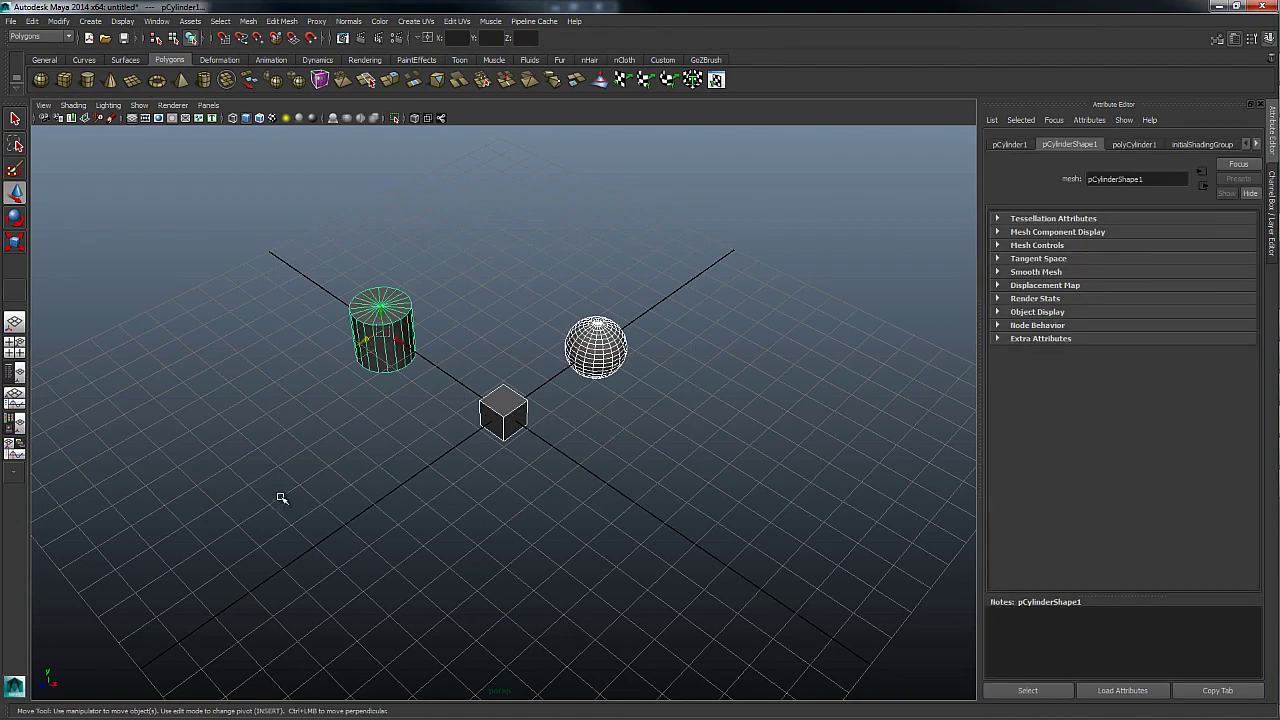
{"action": "key", "text": "Delete"}
{"action": "mouse_move", "coordinate": [483, 428]}
{"action": "left_mouse_down", "text": "alt"}
{"action": "mouse_move", "coordinate": [492, 408]}
{"action": "mouse_move", "coordinate": [469, 429]}
{"action": "mouse_move", "coordinate": [523, 394]}
{"action": "left_mouse_up", "text": "alt"}
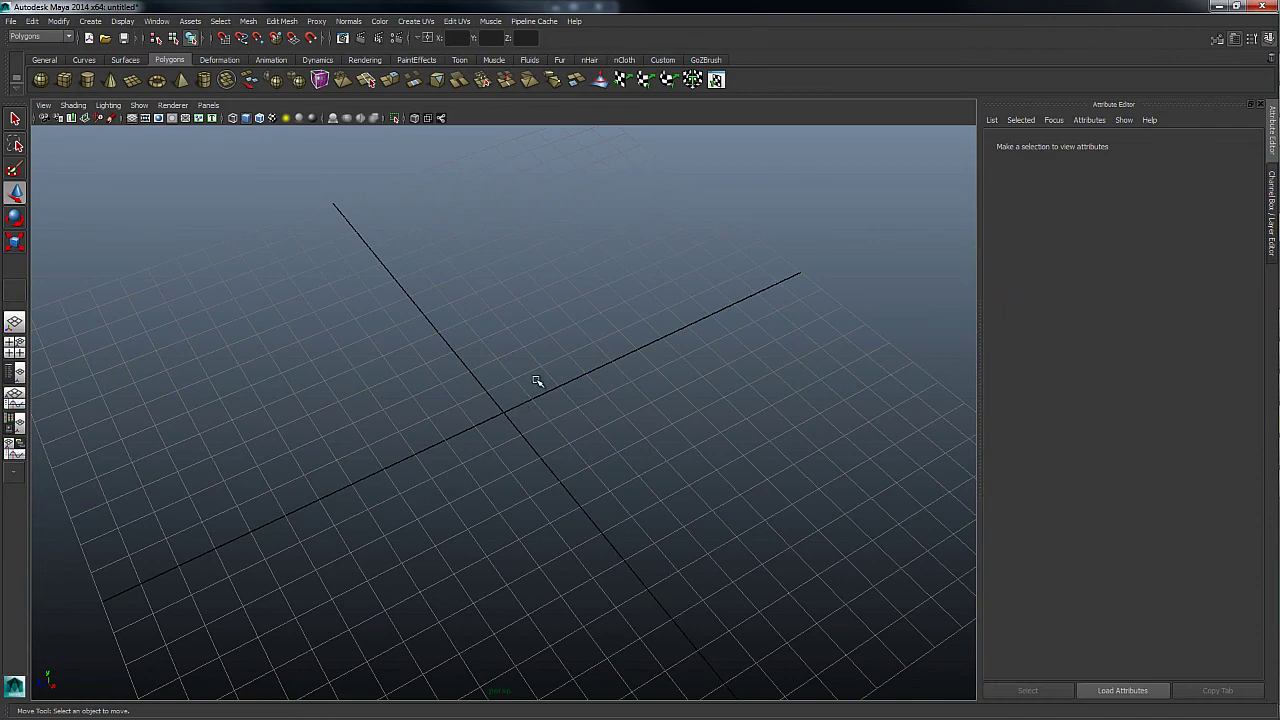
Create a new polygon cube at the origin from the Shift+right-click marking menu
{"action": "right_click", "coordinate": [547, 358], "text": "shift"}
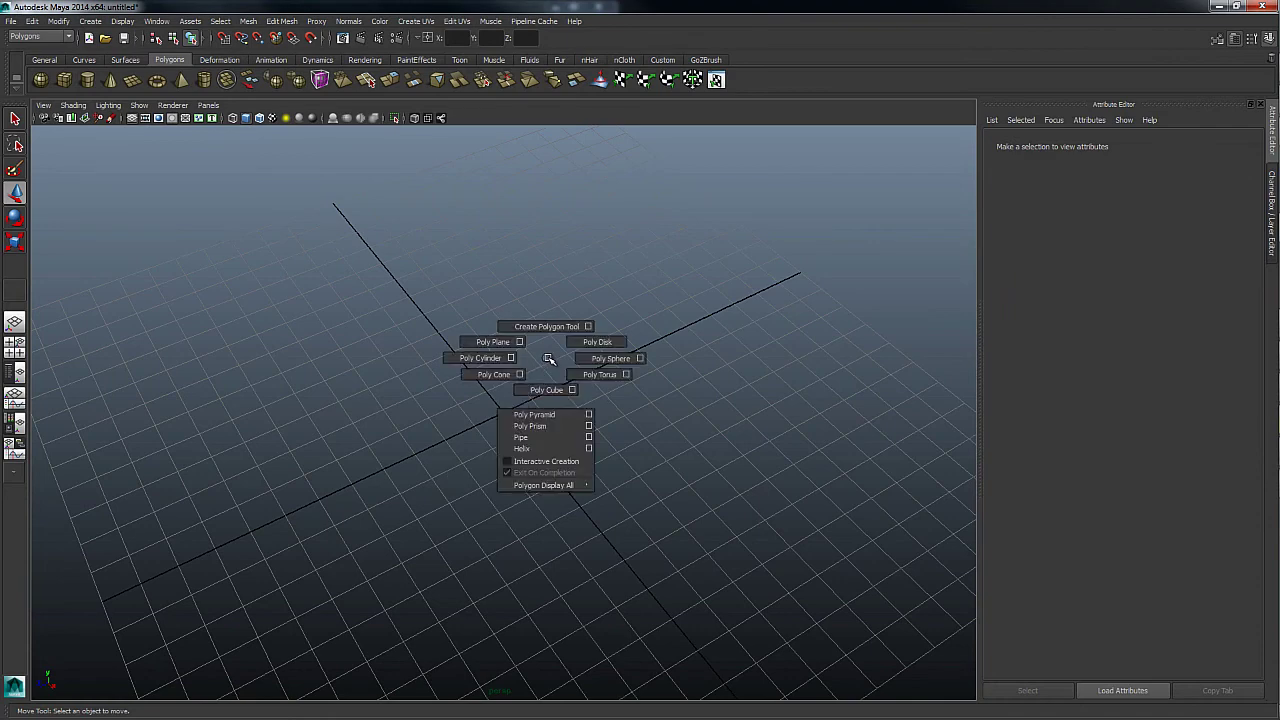
{"action": "left_click", "coordinate": [547, 389]}
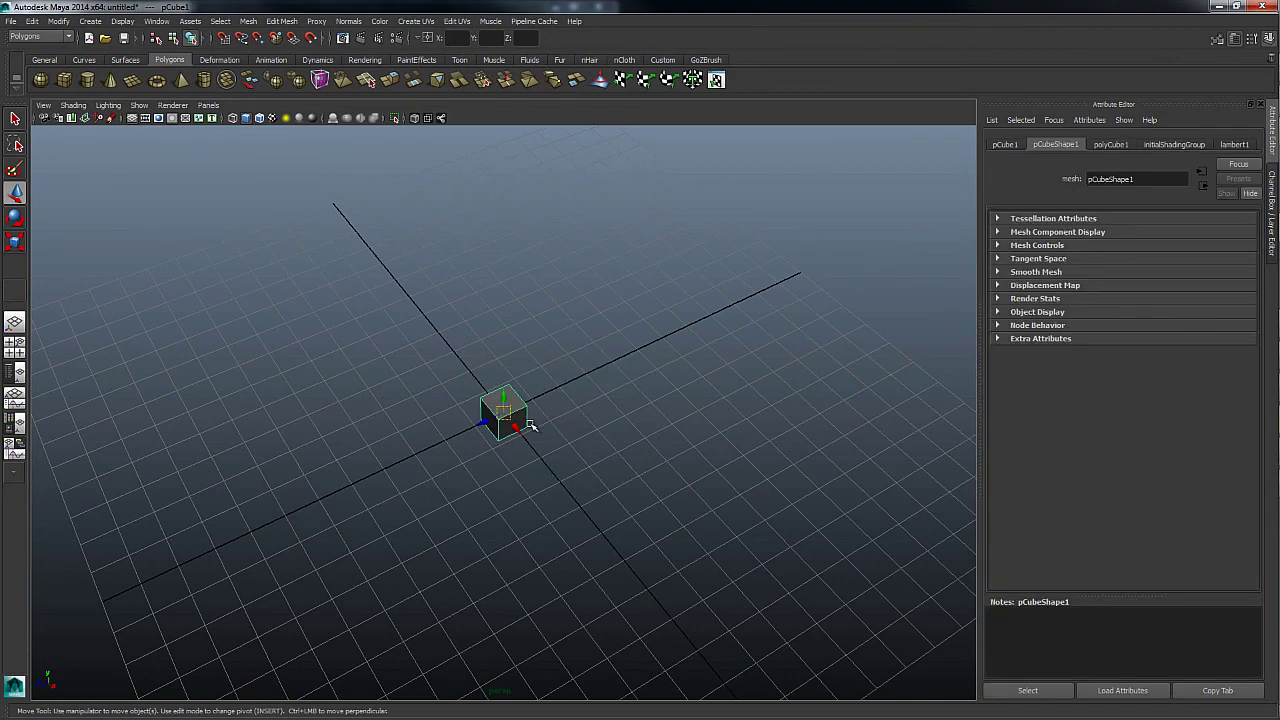
{"action": "scroll", "coordinate": [530, 425], "scroll_direction": "up", "scroll_amount": 3}
{"action": "scroll", "coordinate": [528, 428], "scroll_direction": "up", "scroll_amount": 3}
Insert one edge loop splitting the cube in half, undoing the extras, and select the right top face
{"action": "right_click", "coordinate": [537, 358], "text": "shift"}
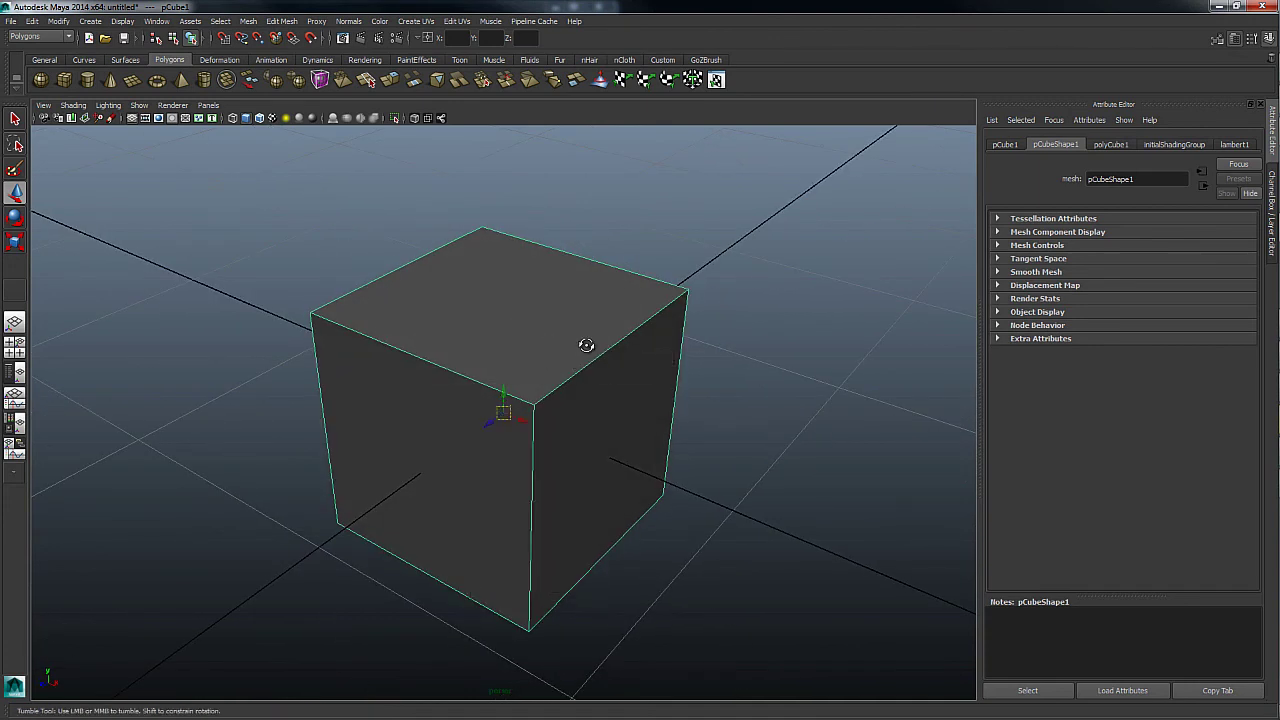
{"action": "left_click_drag", "start_coordinate": [583, 343], "coordinate": [541, 340], "text": "alt"}
{"action": "scroll", "coordinate": [591, 334], "scroll_direction": "down", "scroll_amount": 2}
{"action": "right_click", "coordinate": [541, 340], "text": "shift"}
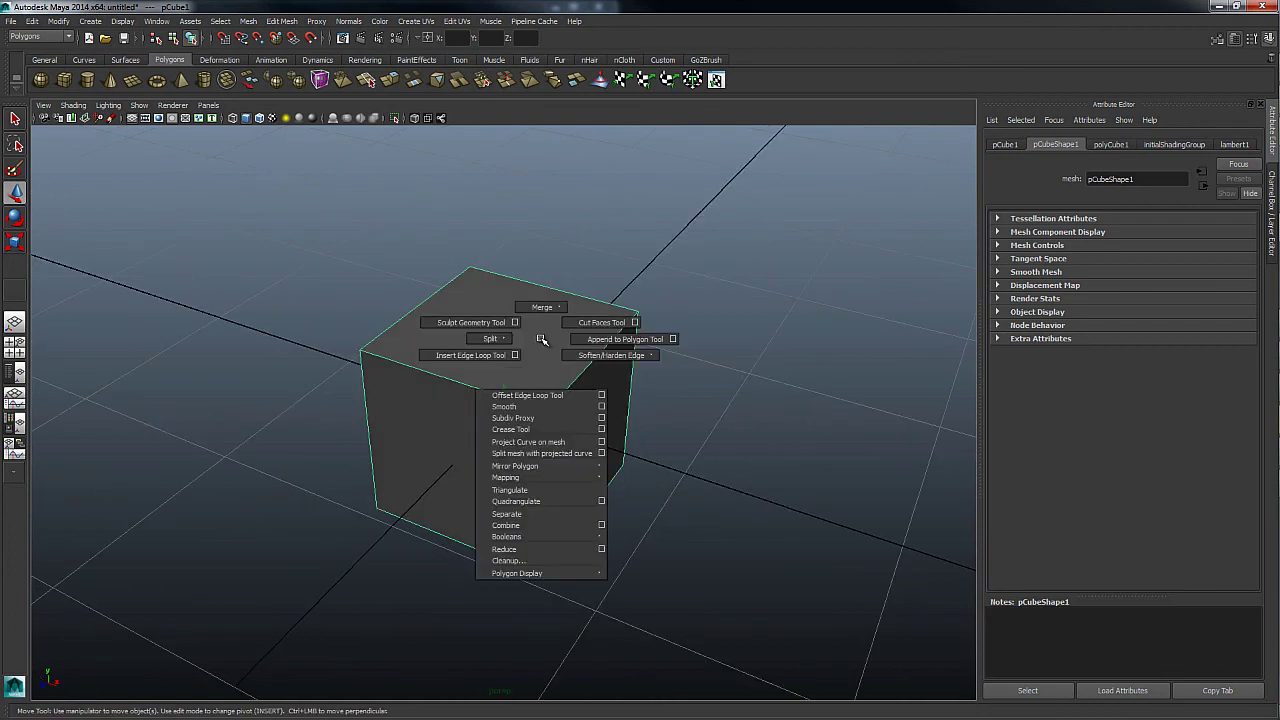
{"action": "right_click_drag", "start_coordinate": [541, 340], "coordinate": [470, 355], "text": "shift"}
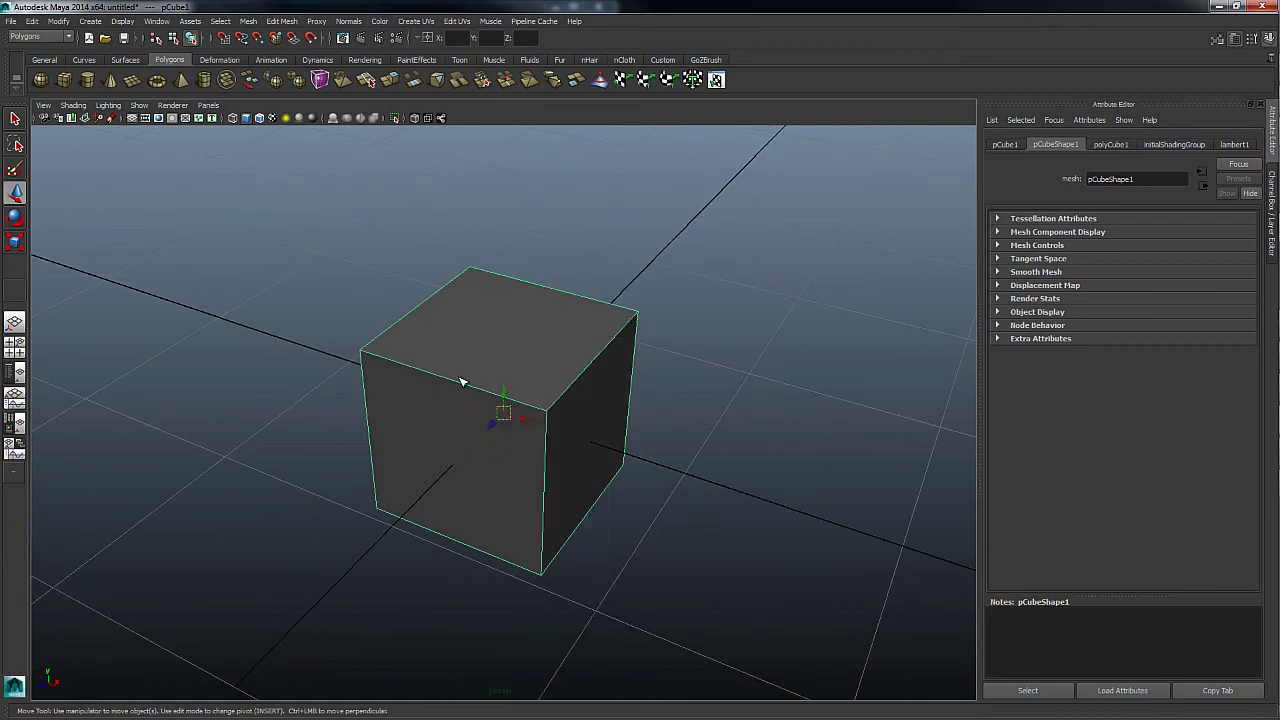
{"action": "left_click", "coordinate": [457, 382]}
{"action": "left_click", "coordinate": [590, 368]}
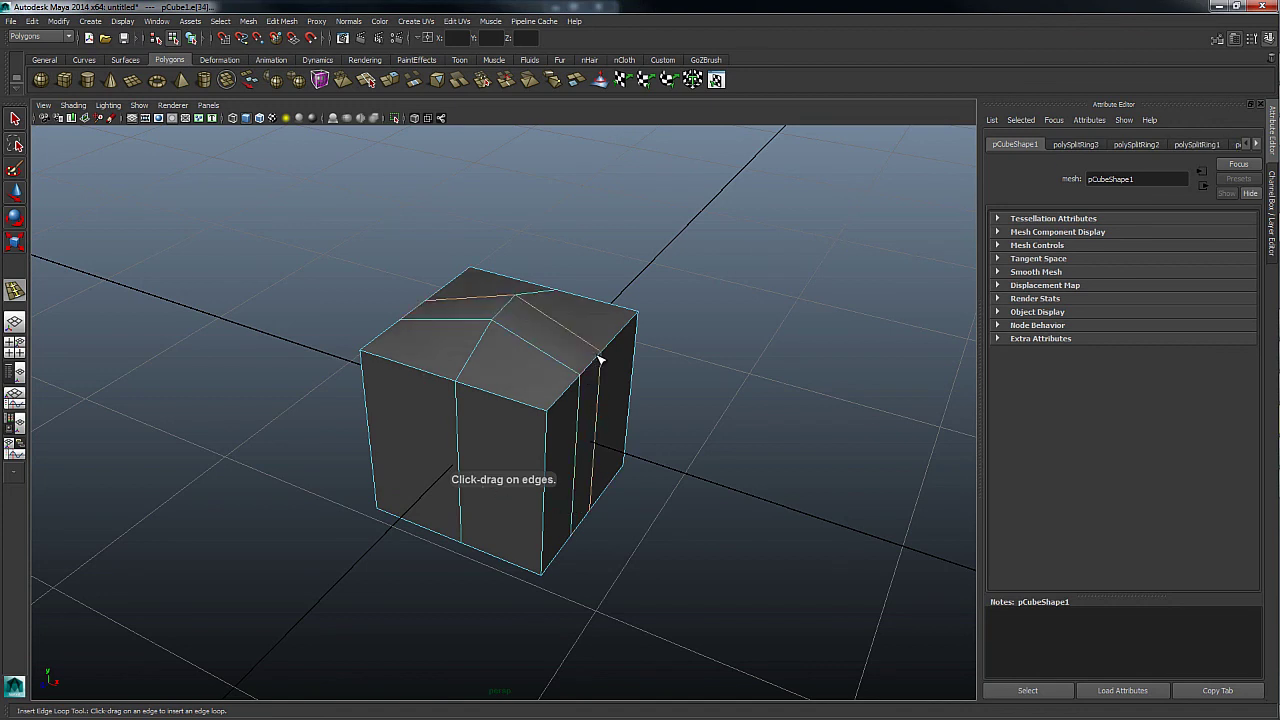
{"action": "key", "text": "ctrl+z"}
{"action": "key", "text": "ctrl+z"}
{"action": "key", "text": "ctrl+z"}
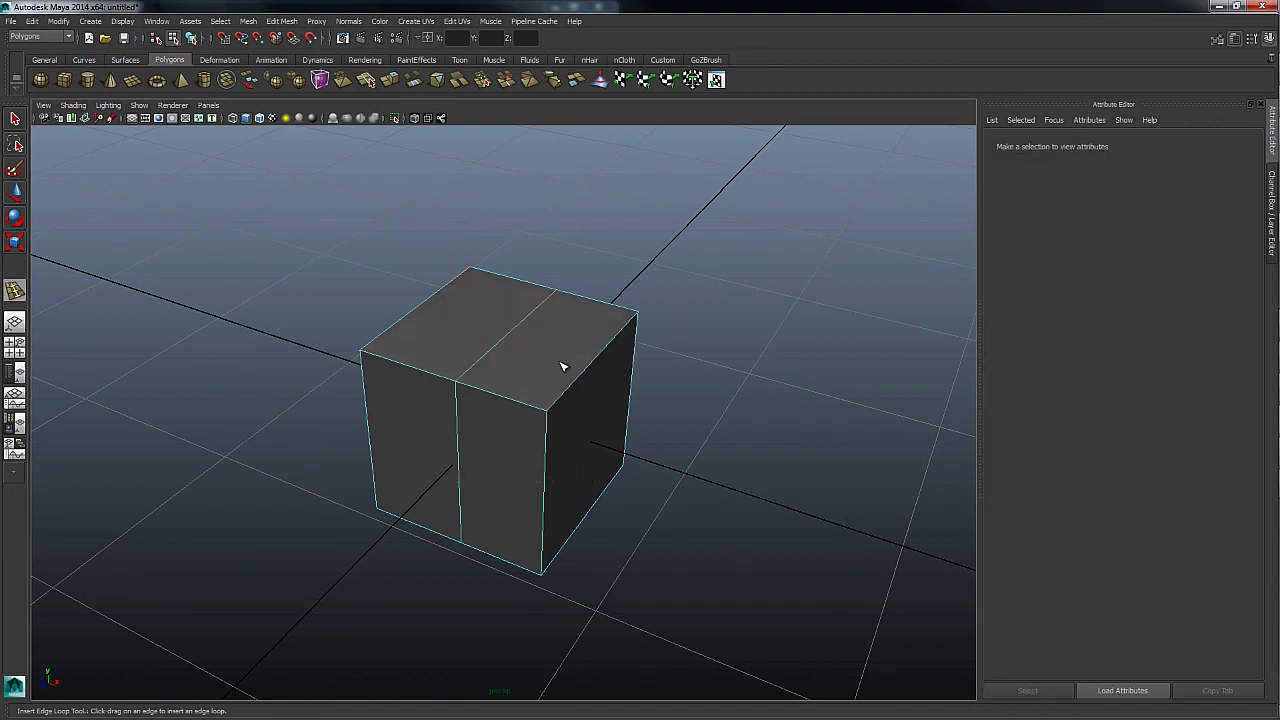
{"action": "key", "text": "ctrl+z"}
{"action": "key", "text": "w"}
{"action": "left_click", "coordinate": [562, 371]}
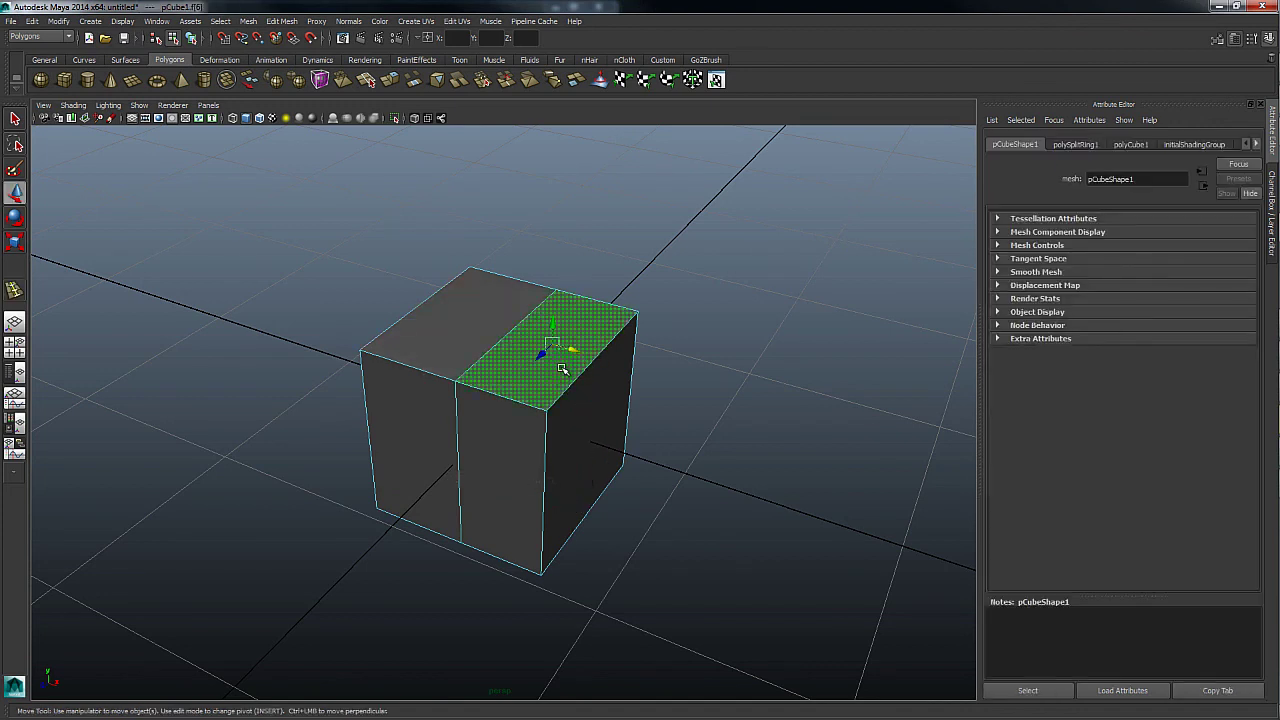
Extrude the right half of the top face upward and the right side face outward
{"action": "right_click", "coordinate": [562, 368], "text": "shift"}
{"action": "left_click", "coordinate": [562, 400]}
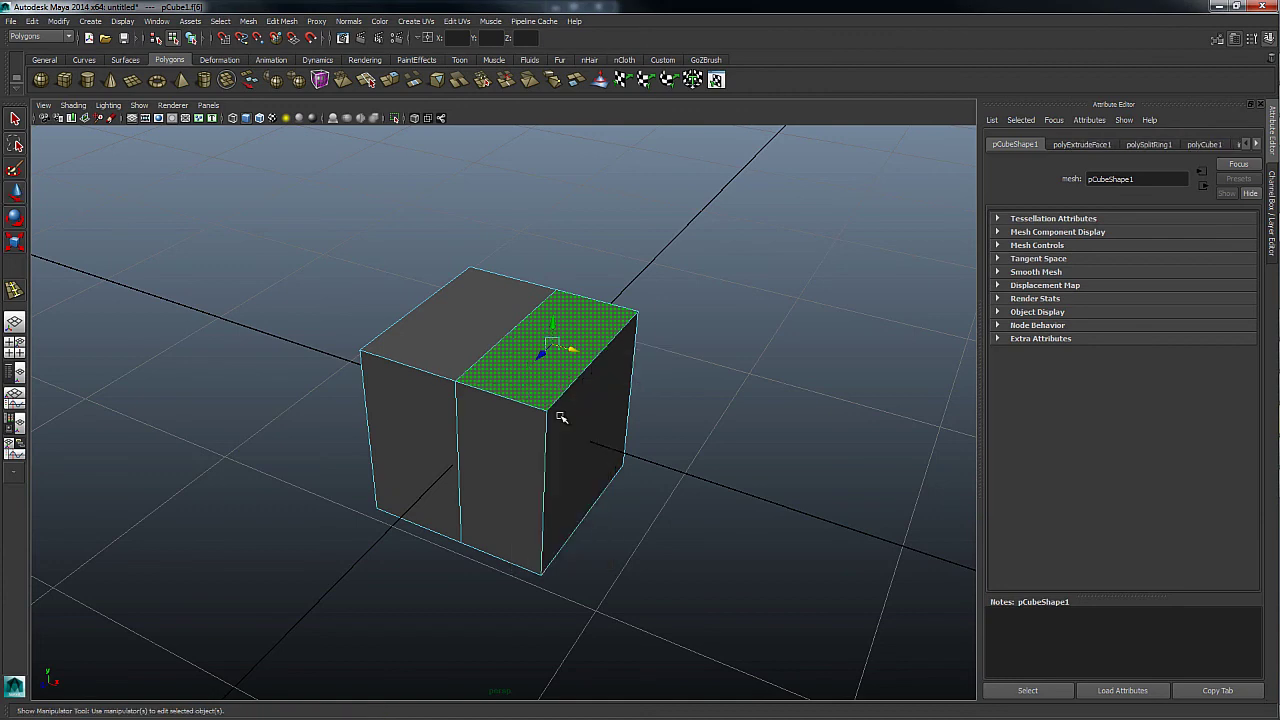
{"action": "left_click", "coordinate": [597, 417]}
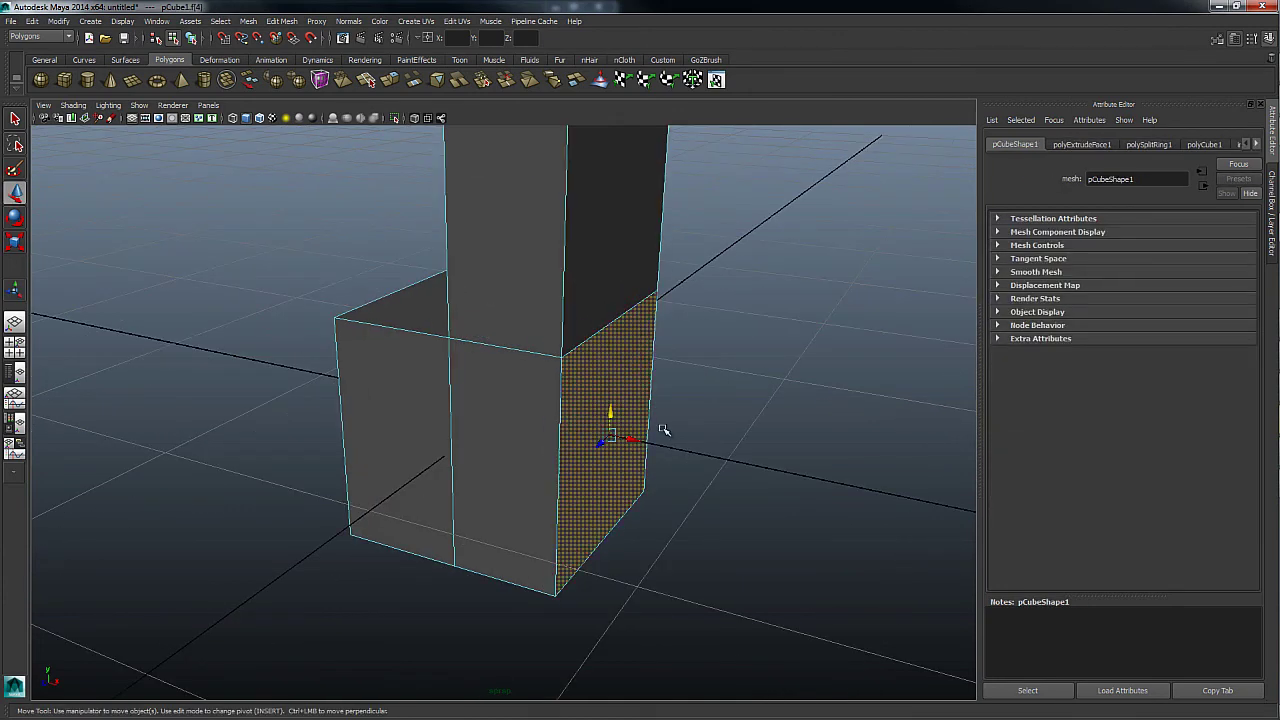
{"action": "key", "text": "ctrl+e"}
{"action": "scroll", "coordinate": [834, 463], "scroll_direction": "down", "scroll_amount": 3}
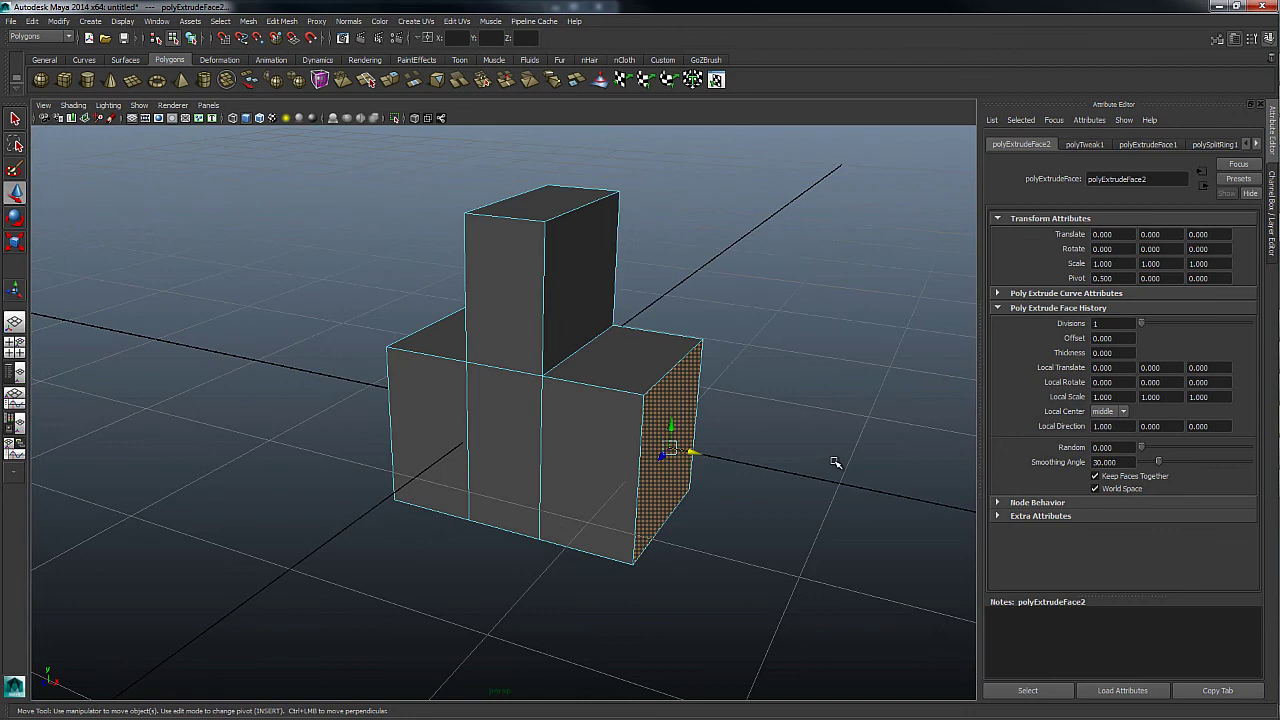
{"action": "scroll", "coordinate": [691, 443], "scroll_direction": "up", "scroll_amount": 3}
{"action": "scroll", "coordinate": [834, 463], "scroll_direction": "down", "scroll_amount": 3}
Select the upper block's top vertices and slide them sideways to slant the block
{"action": "left_click_drag", "start_coordinate": [834, 463], "coordinate": [549, 430], "text": "alt"}
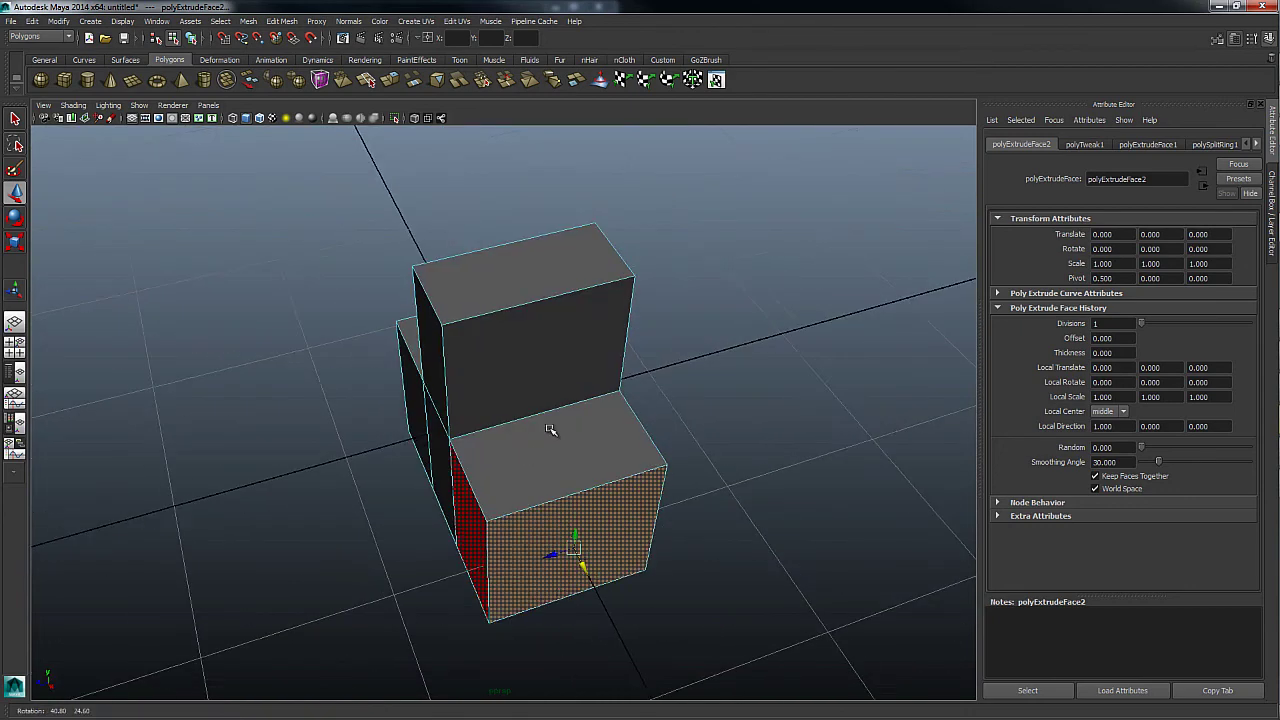
{"action": "right_click_drag", "start_coordinate": [549, 430], "coordinate": [587, 404]}
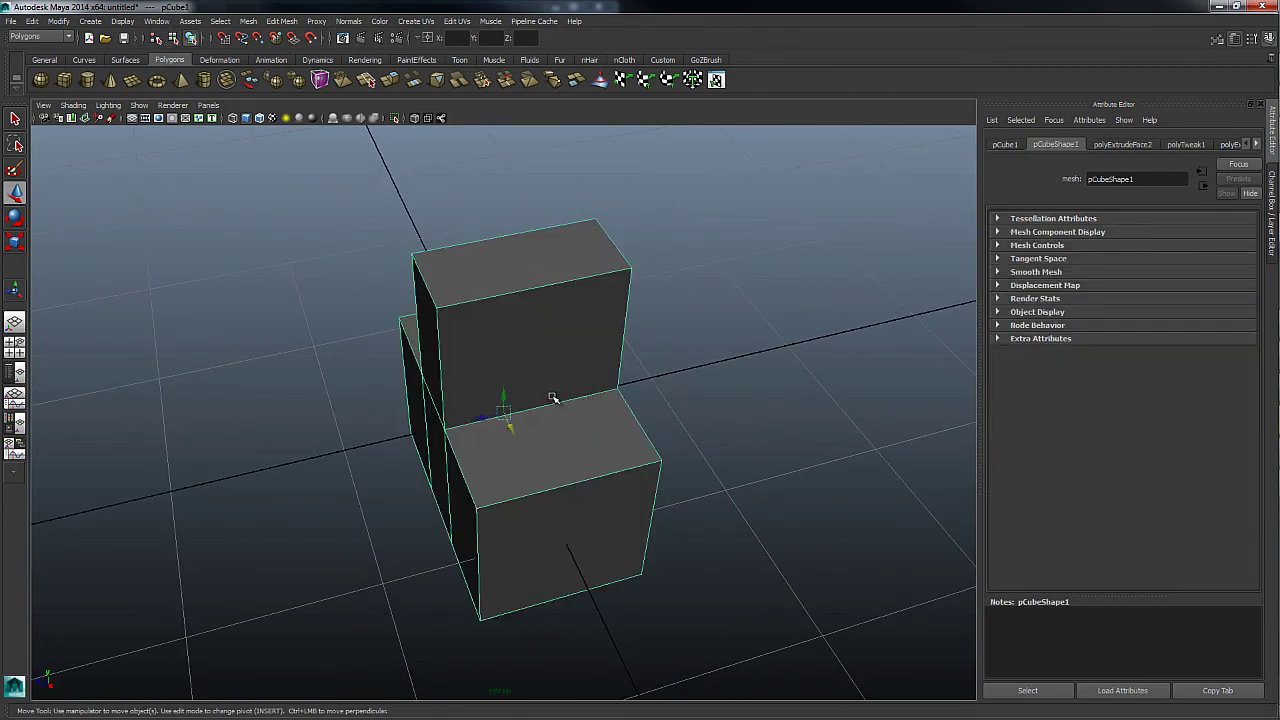
{"action": "left_click_drag", "start_coordinate": [535, 392], "coordinate": [500, 418], "text": "alt"}
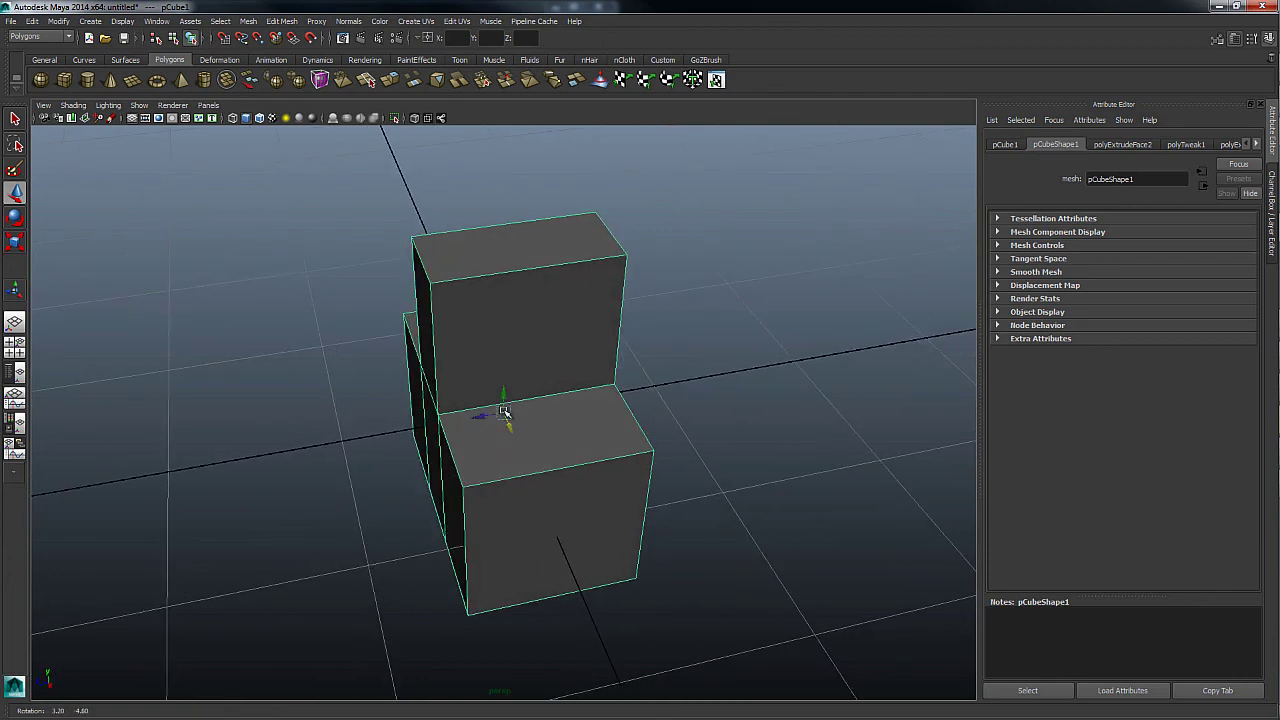
{"action": "right_click_drag", "start_coordinate": [493, 408], "coordinate": [408, 405]}
{"action": "mouse_move", "coordinate": [471, 314]}
{"action": "left_mouse_down"}
{"action": "mouse_move", "coordinate": [528, 466]}
{"action": "mouse_move", "coordinate": [503, 480]}
{"action": "mouse_move", "coordinate": [338, 183]}
{"action": "mouse_move", "coordinate": [360, 273]}
{"action": "left_mouse_up"}
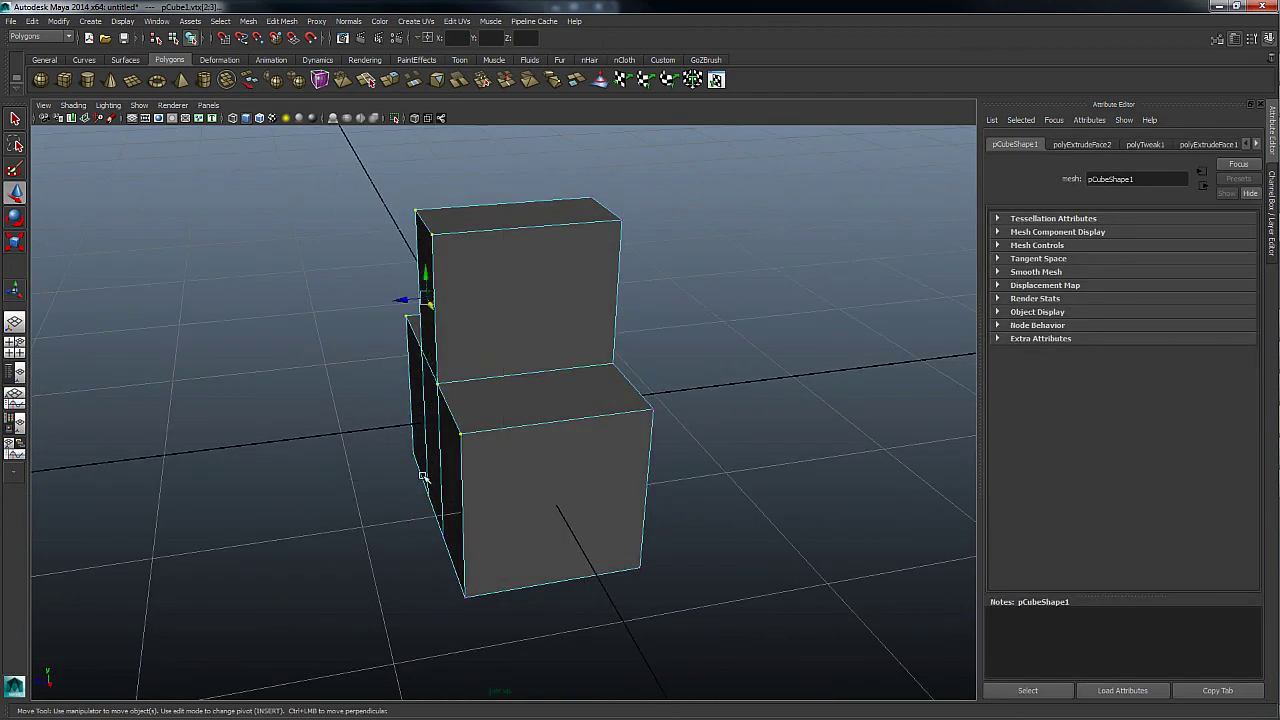
{"action": "left_click_drag", "start_coordinate": [406, 469], "coordinate": [436, 470]}
{"action": "mouse_move", "coordinate": [436, 470]}
{"action": "middle_mouse_down"}
{"action": "mouse_move", "coordinate": [571, 434]}
{"action": "mouse_move", "coordinate": [456, 450]}
{"action": "mouse_move", "coordinate": [511, 436]}
{"action": "middle_mouse_up"}
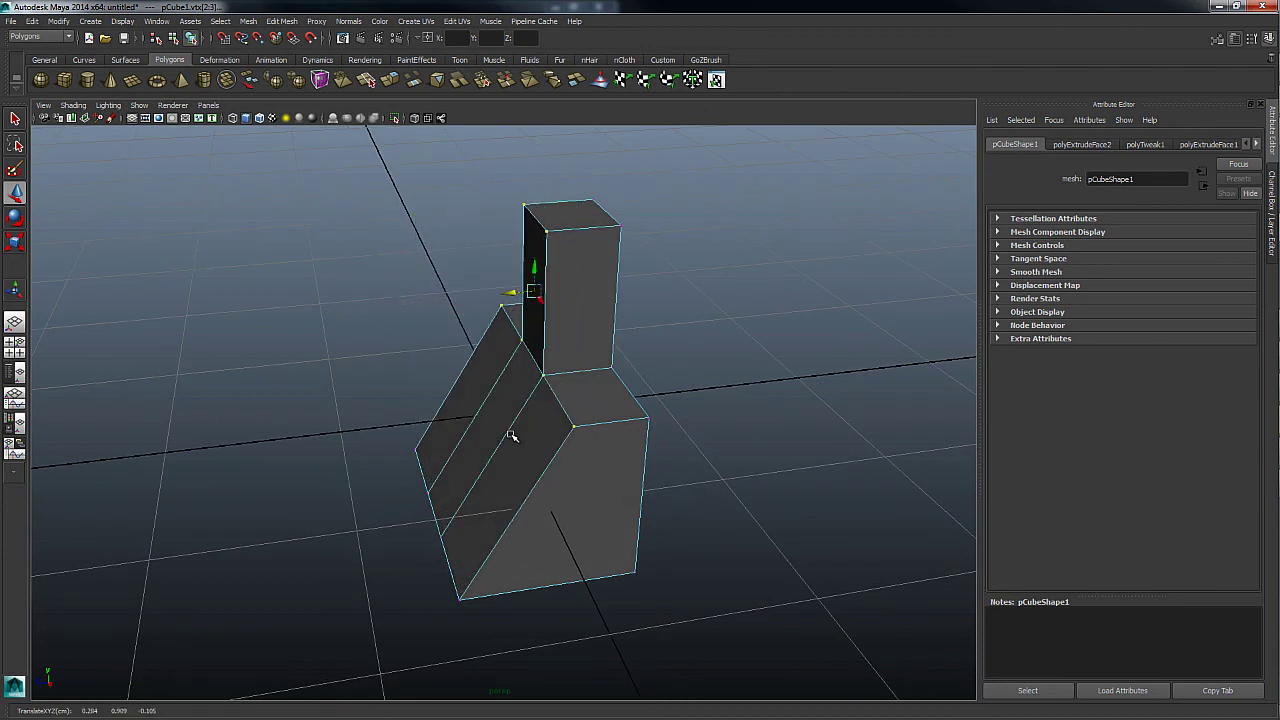
Move the slanted vertices back so the upper block stands upright again
{"action": "key", "text": "F8"}
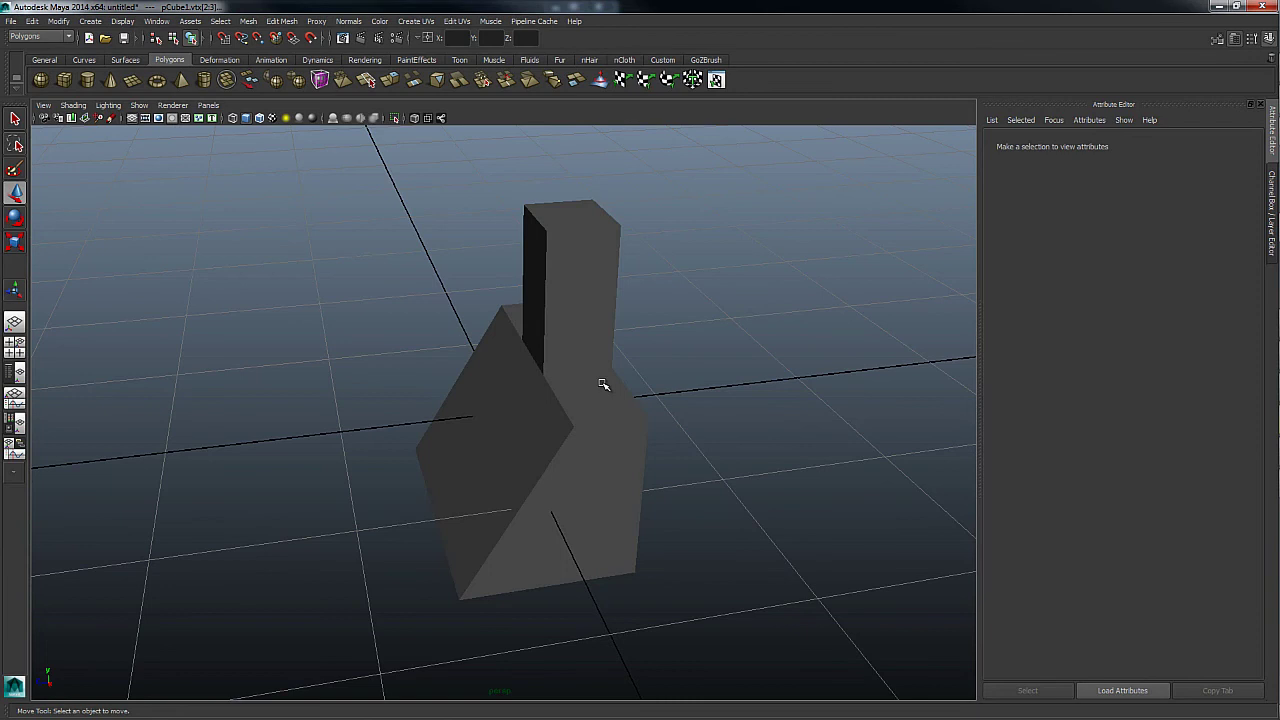
{"action": "left_click", "coordinate": [601, 381]}
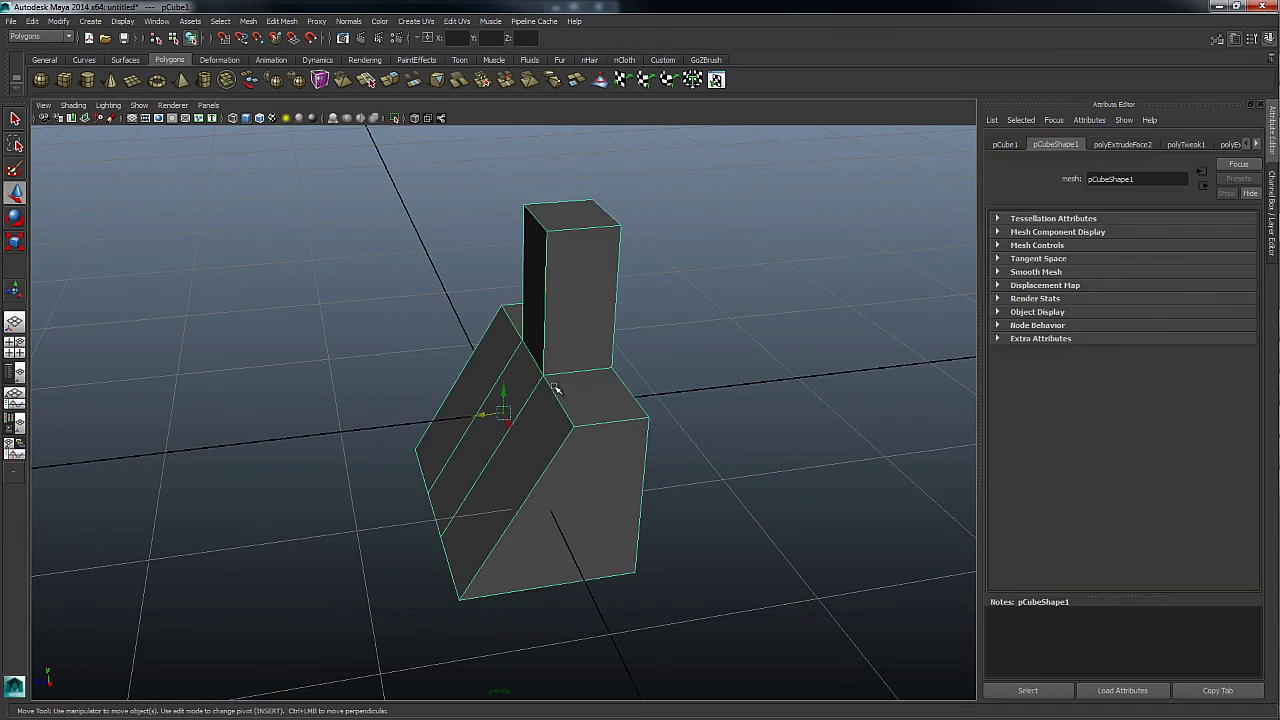
{"action": "key", "text": "F8"}
{"action": "middle_click_drag", "start_coordinate": [560, 375], "coordinate": [440, 379]}
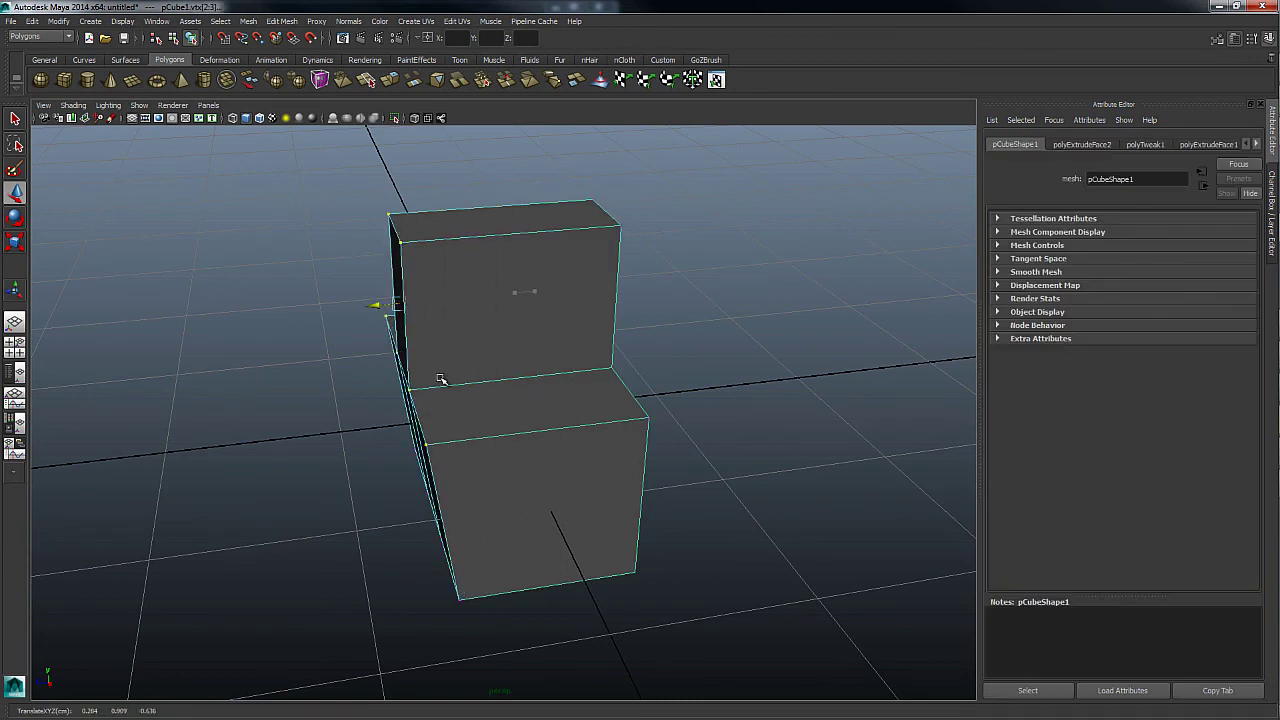
{"action": "right_click_drag", "start_coordinate": [500, 337], "coordinate": [537, 300]}
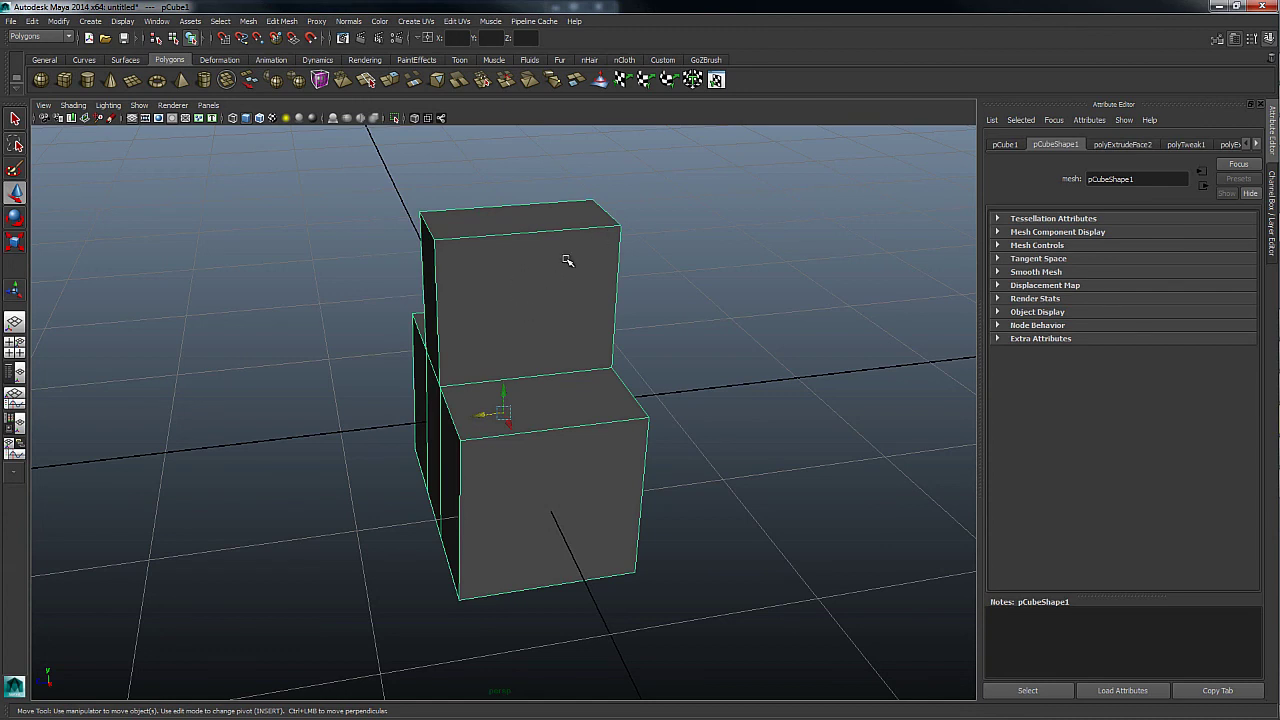
Try the right-click creation and editing marking menus on the deselected and reselected cube
{"action": "left_click", "coordinate": [672, 293]}
{"action": "right_click", "coordinate": [667, 297], "text": "shift"}
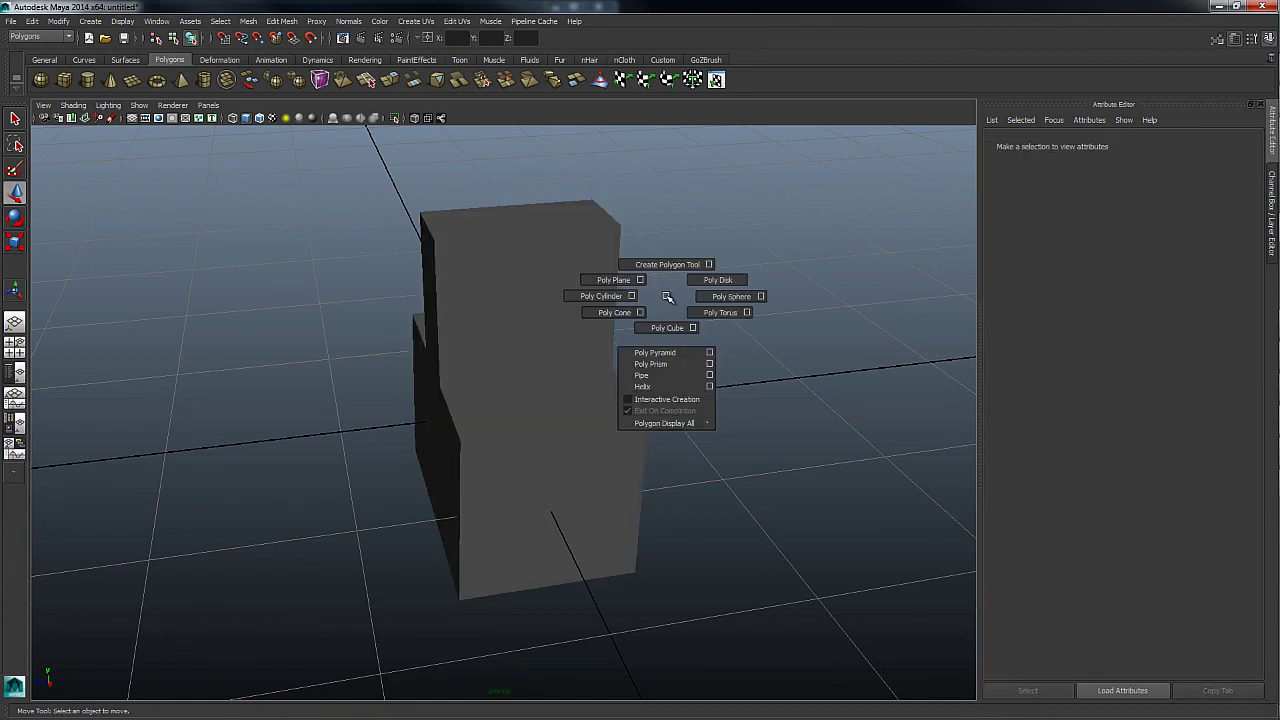
{"action": "right_click", "coordinate": [667, 297], "text": "shift"}
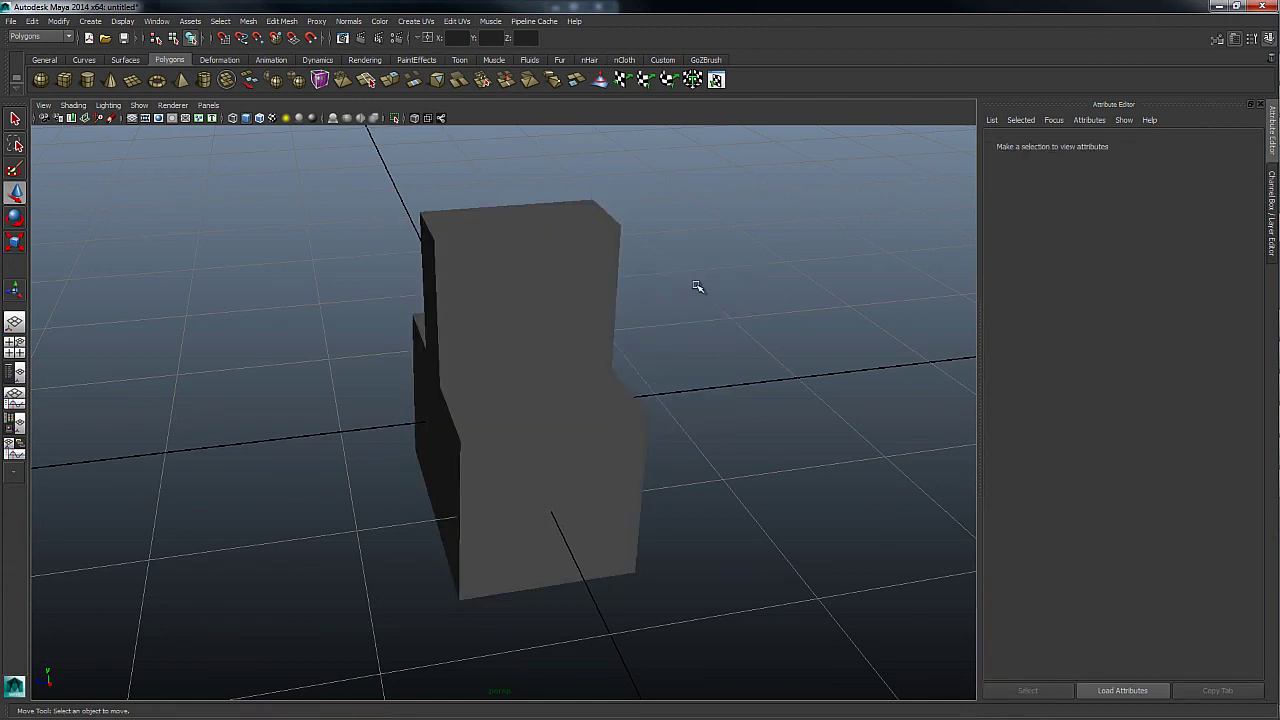
{"action": "left_click", "coordinate": [531, 294]}
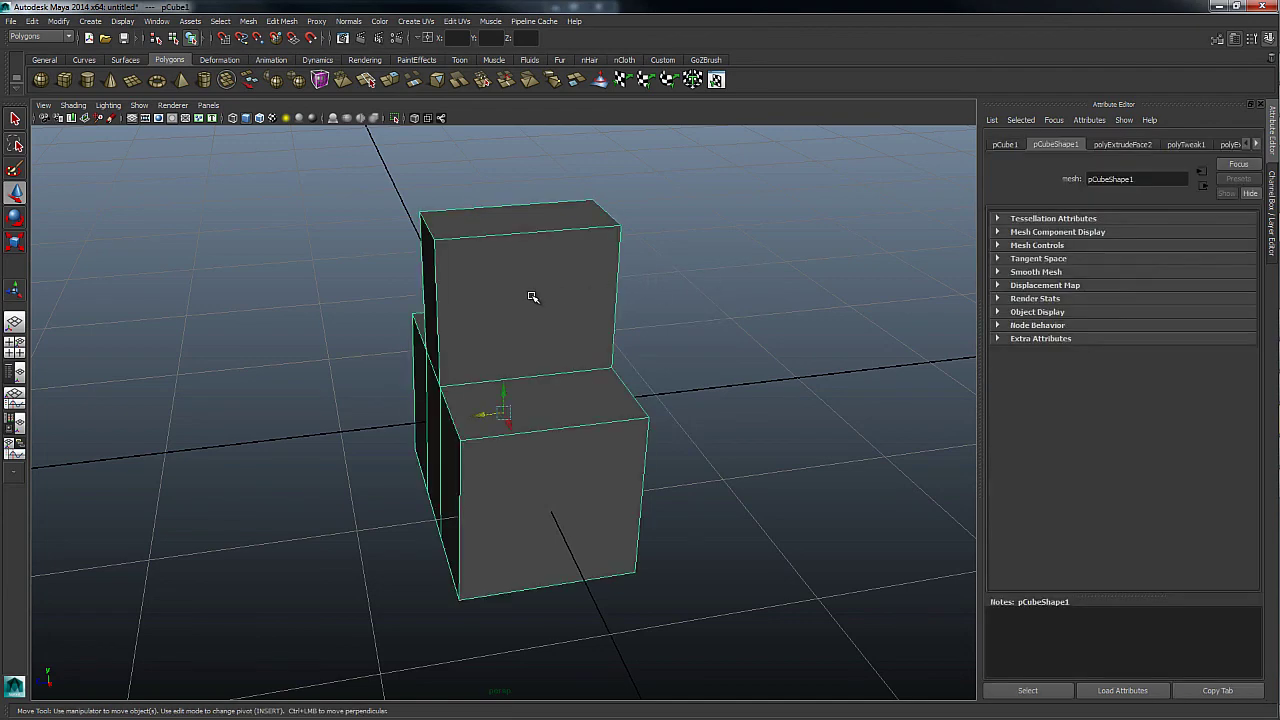
{"action": "right_click", "coordinate": [533, 297], "text": "shift"}
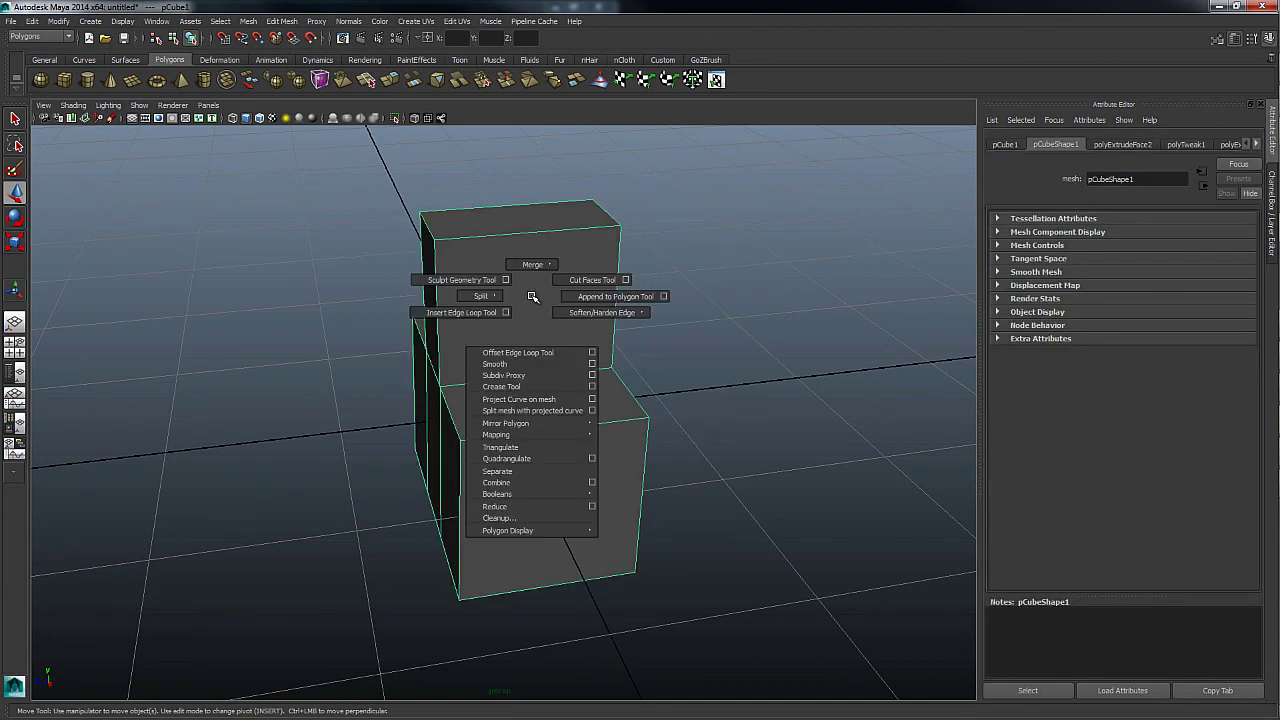
{"action": "left_click_drag", "start_coordinate": [531, 294], "coordinate": [551, 317], "text": "alt"}
{"action": "right_click", "coordinate": [557, 311], "text": "shift"}
{"action": "right_click", "coordinate": [549, 309], "text": "shift"}
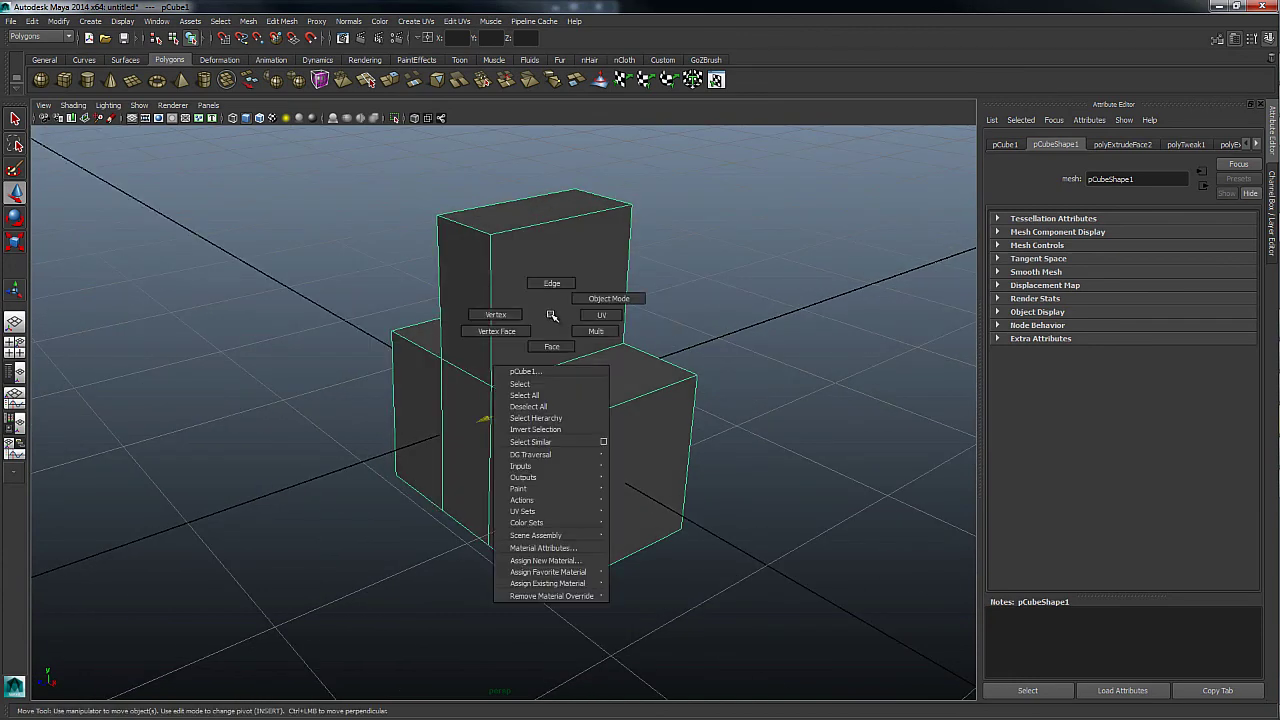
{"action": "left_click_drag", "start_coordinate": [415, 195], "coordinate": [460, 235]}
{"action": "mouse_move", "coordinate": [523, 277]}
{"action": "left_mouse_down", "text": "alt"}
{"action": "mouse_move", "coordinate": [509, 300]}
{"action": "mouse_move", "coordinate": [463, 321]}
{"action": "mouse_move", "coordinate": [443, 286]}
{"action": "mouse_move", "coordinate": [466, 357]}
{"action": "mouse_move", "coordinate": [509, 323]}
{"action": "left_mouse_up", "text": "alt"}
{"action": "right_click", "coordinate": [540, 279], "text": "shift"}
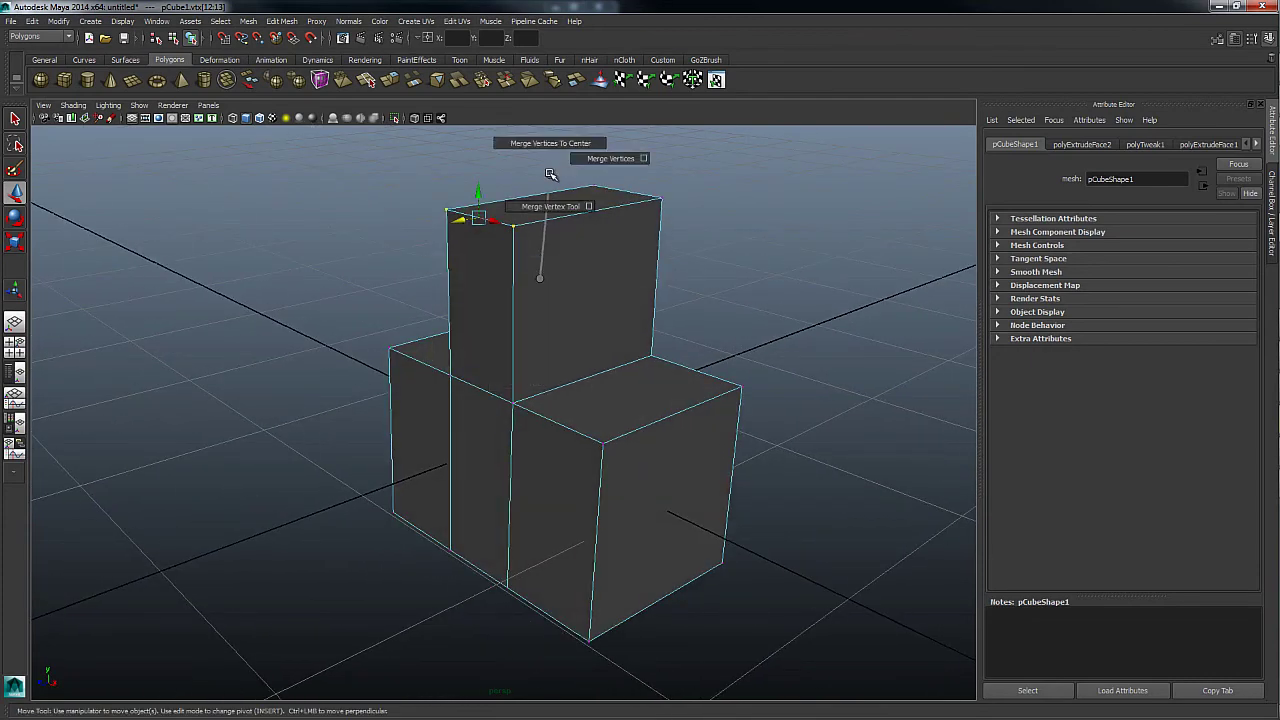
{"action": "right_click_drag", "start_coordinate": [540, 279], "coordinate": [553, 122], "text": "shift"}
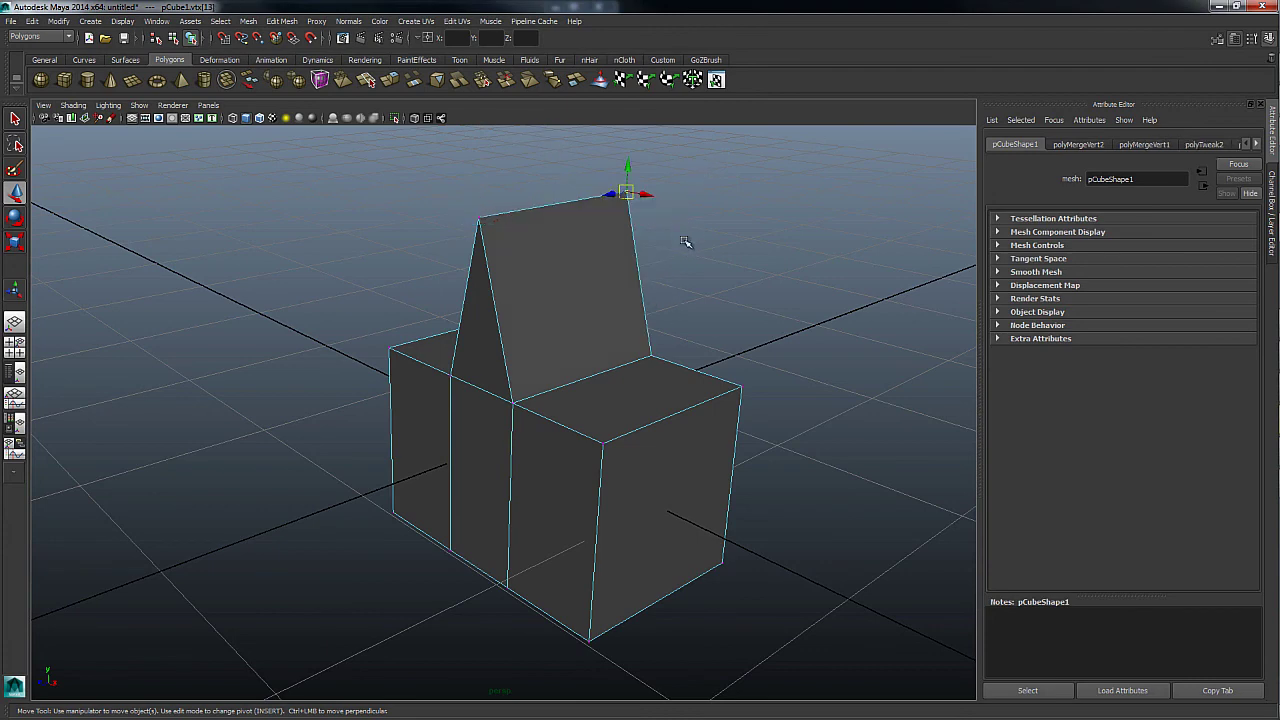
{"action": "key", "text": "ctrl+z"}
{"action": "key", "text": "ctrl+z"}
{"action": "key", "text": "ctrl+z"}
{"action": "key", "text": "F10"}
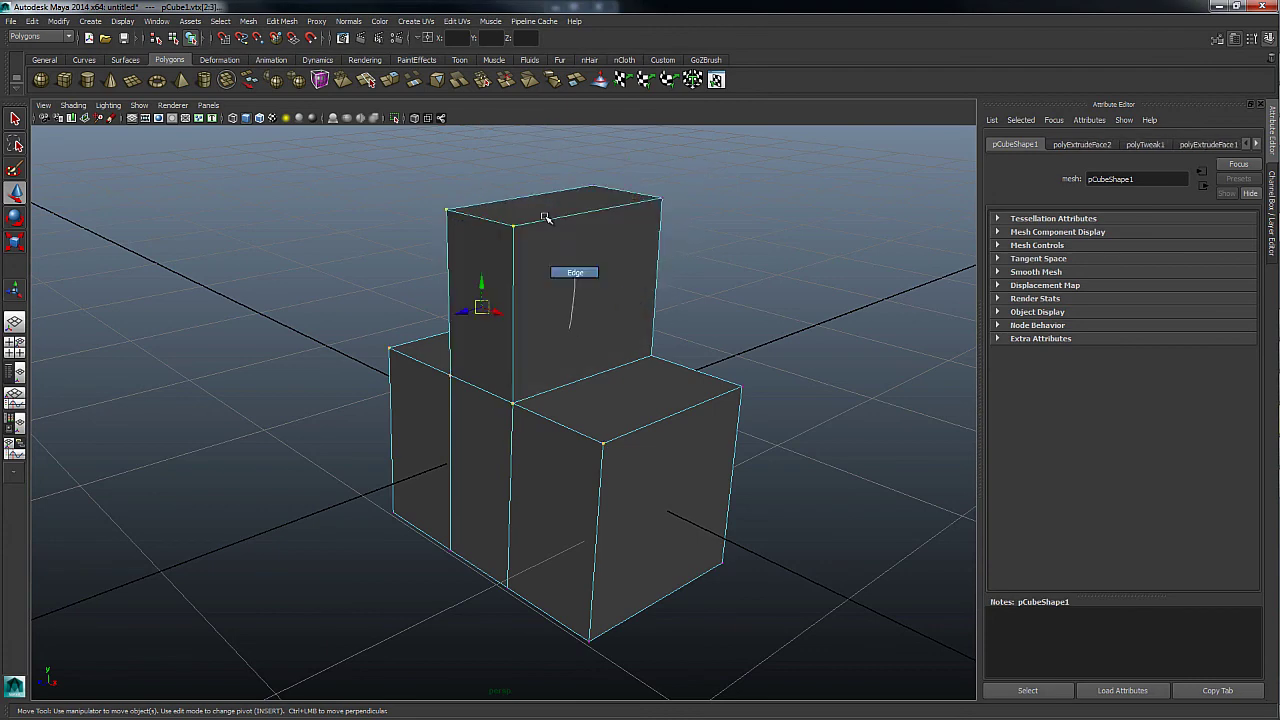
{"action": "left_click", "coordinate": [548, 216]}
{"action": "right_click_drag", "start_coordinate": [520, 243], "coordinate": [609, 242], "text": "shift"}
{"action": "key", "text": "ctrl+z"}
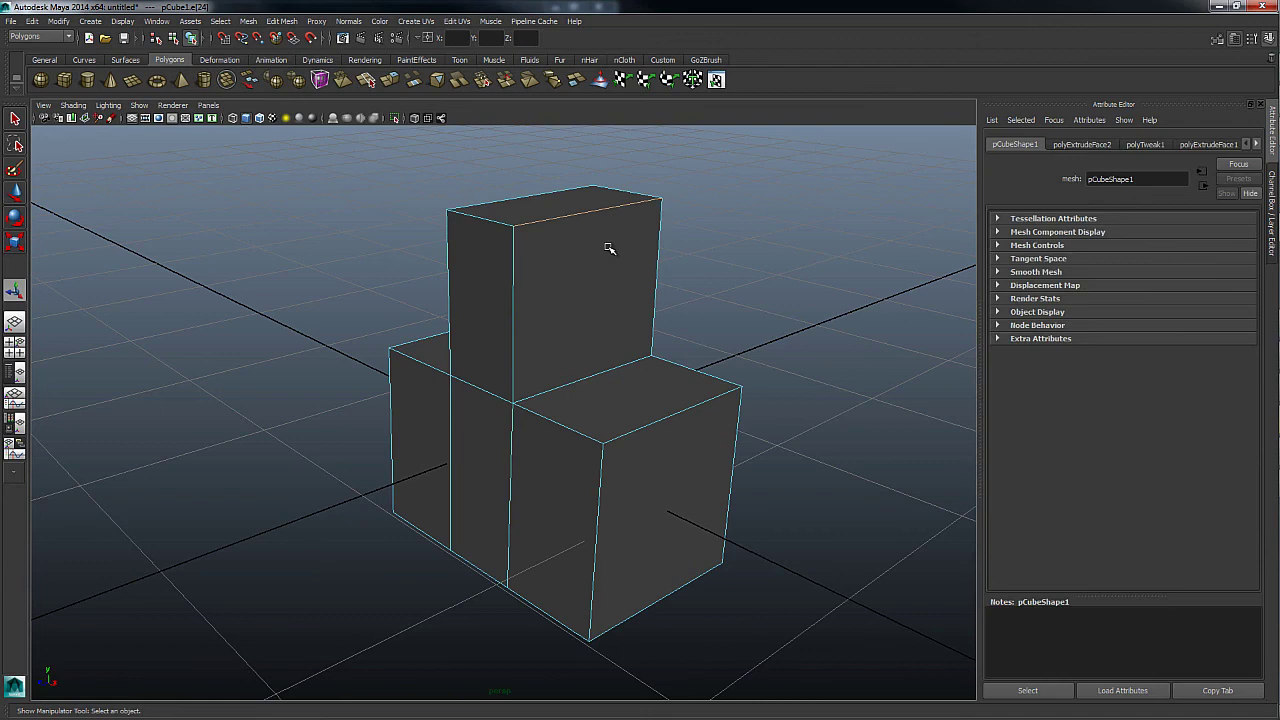
{"action": "right_click", "coordinate": [603, 247], "text": "shift"}
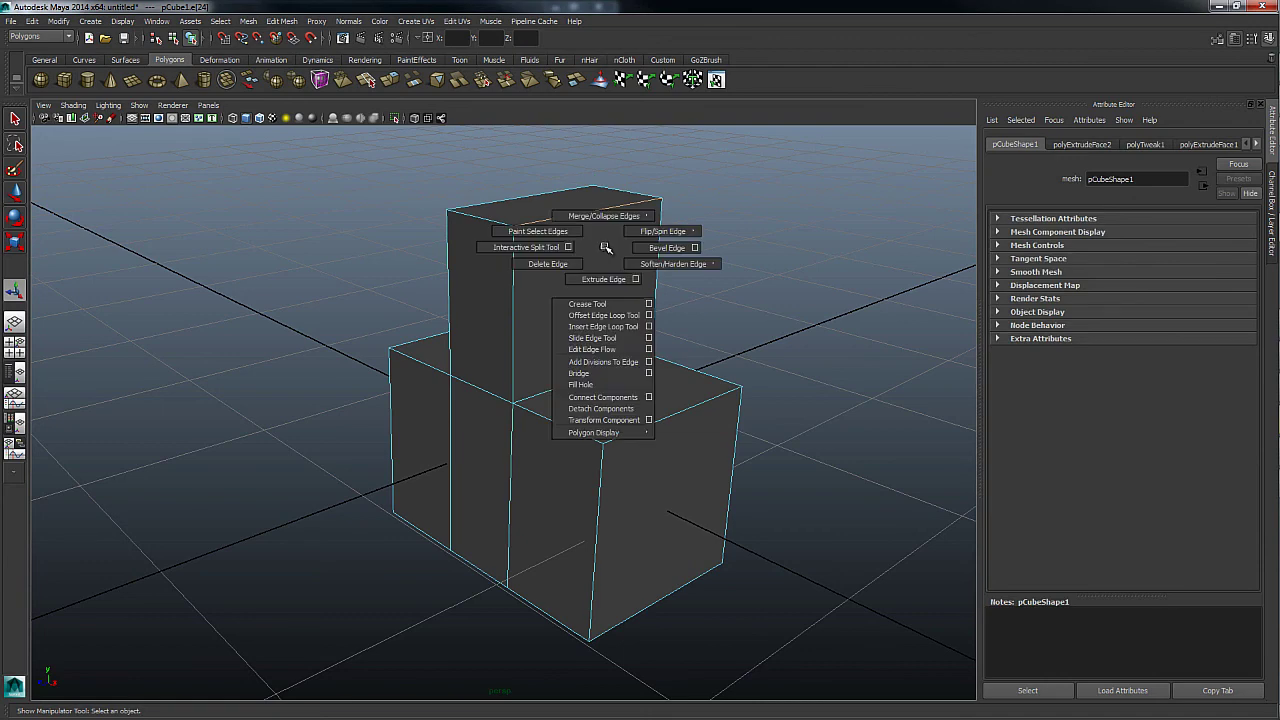
{"action": "mouse_move", "coordinate": [605, 247]}
{"action": "right_mouse_down", "text": "shift"}
{"action": "mouse_move", "coordinate": [660, 248]}
{"action": "mouse_move", "coordinate": [651, 257]}
{"action": "right_mouse_up", "text": "shift"}
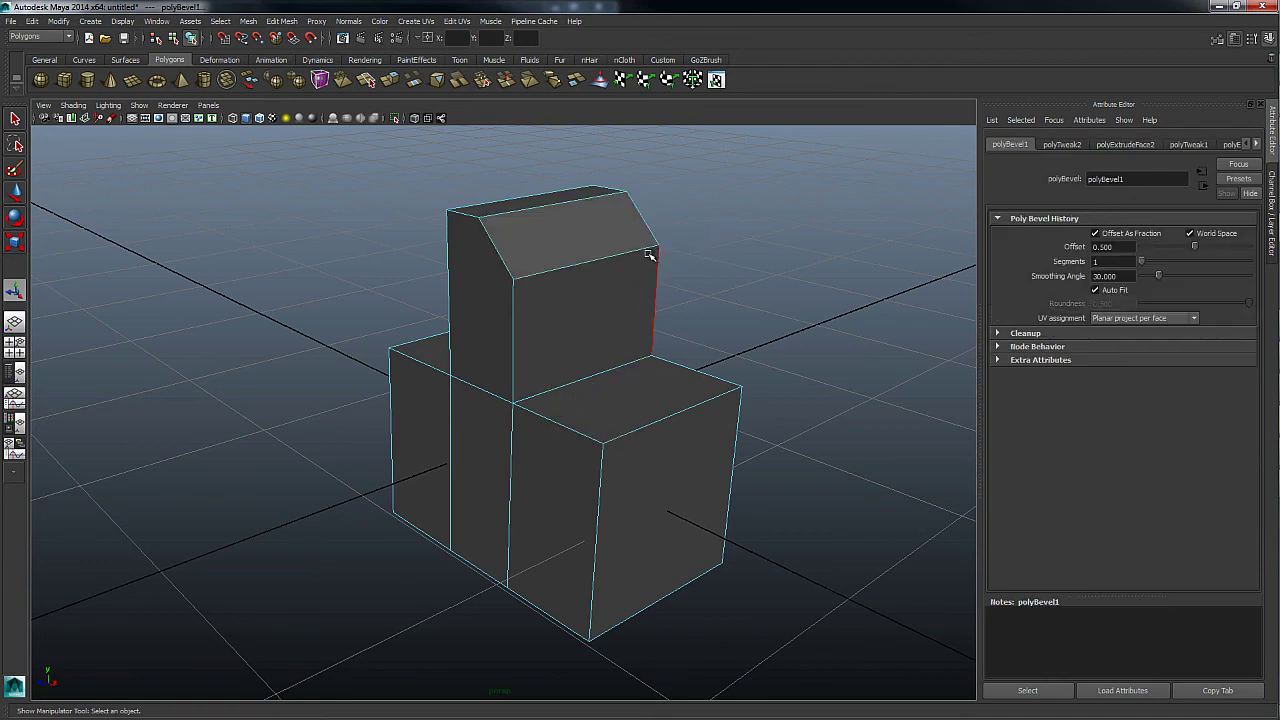
{"action": "key", "text": "ctrl+z"}
{"action": "left_click", "coordinate": [616, 262]}
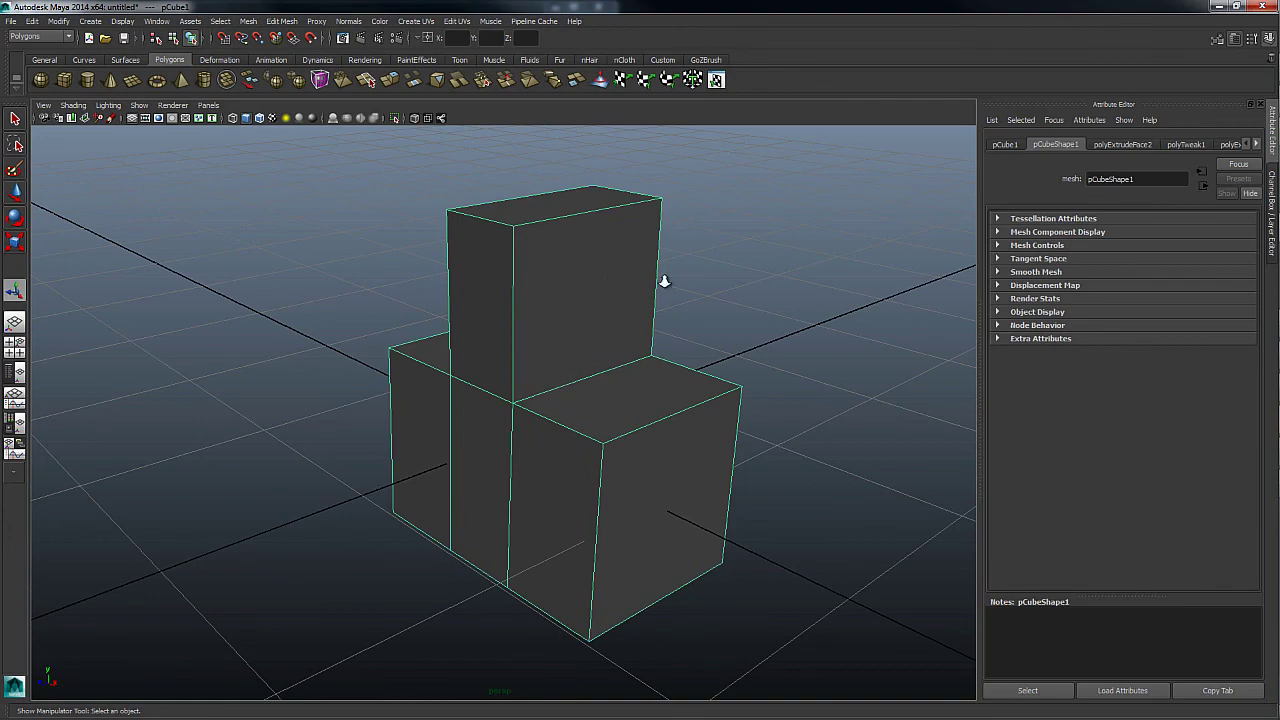
{"action": "mouse_move", "coordinate": [663, 280]}
{"action": "left_mouse_down", "text": "alt"}
{"action": "mouse_move", "coordinate": [529, 289]}
{"action": "mouse_move", "coordinate": [534, 320]}
{"action": "mouse_move", "coordinate": [413, 331]}
{"action": "mouse_move", "coordinate": [577, 306]}
{"action": "mouse_move", "coordinate": [529, 329]}
{"action": "mouse_move", "coordinate": [528, 318]}
{"action": "left_mouse_up", "text": "alt"}
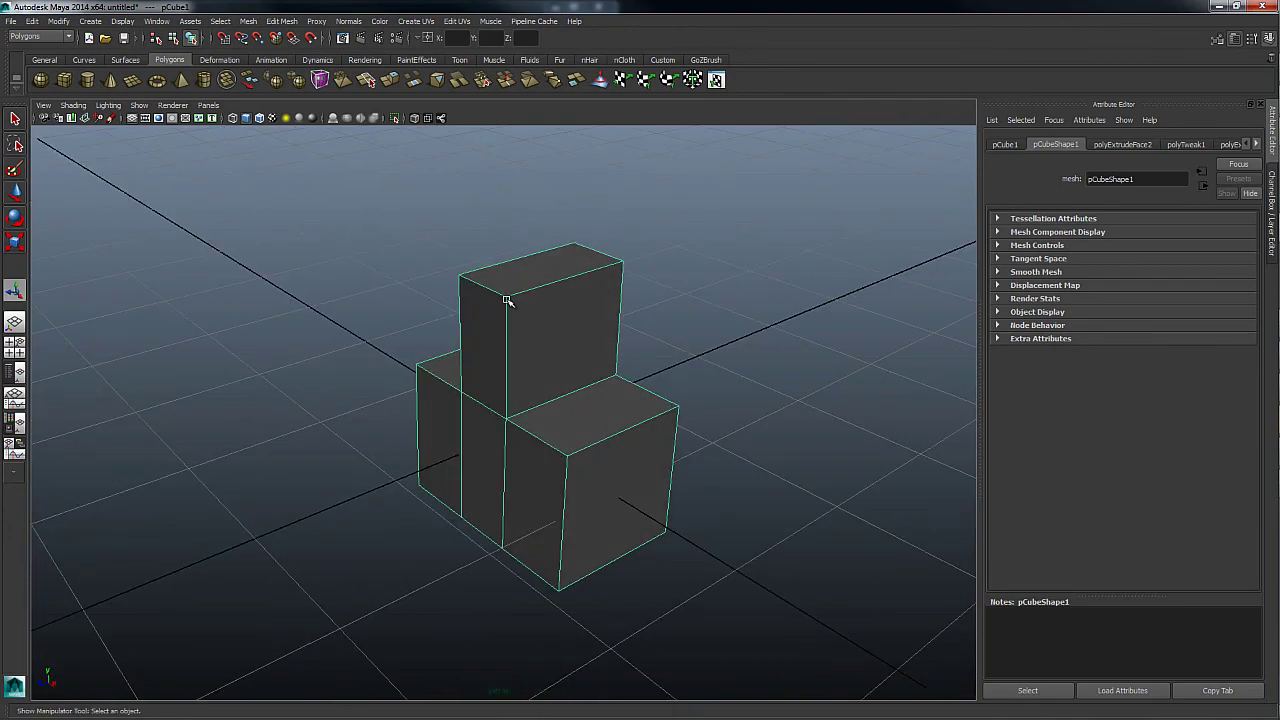
Switch to face mode and select the top face of the upper block
{"action": "right_click_drag", "start_coordinate": [507, 300], "coordinate": [508, 335]}
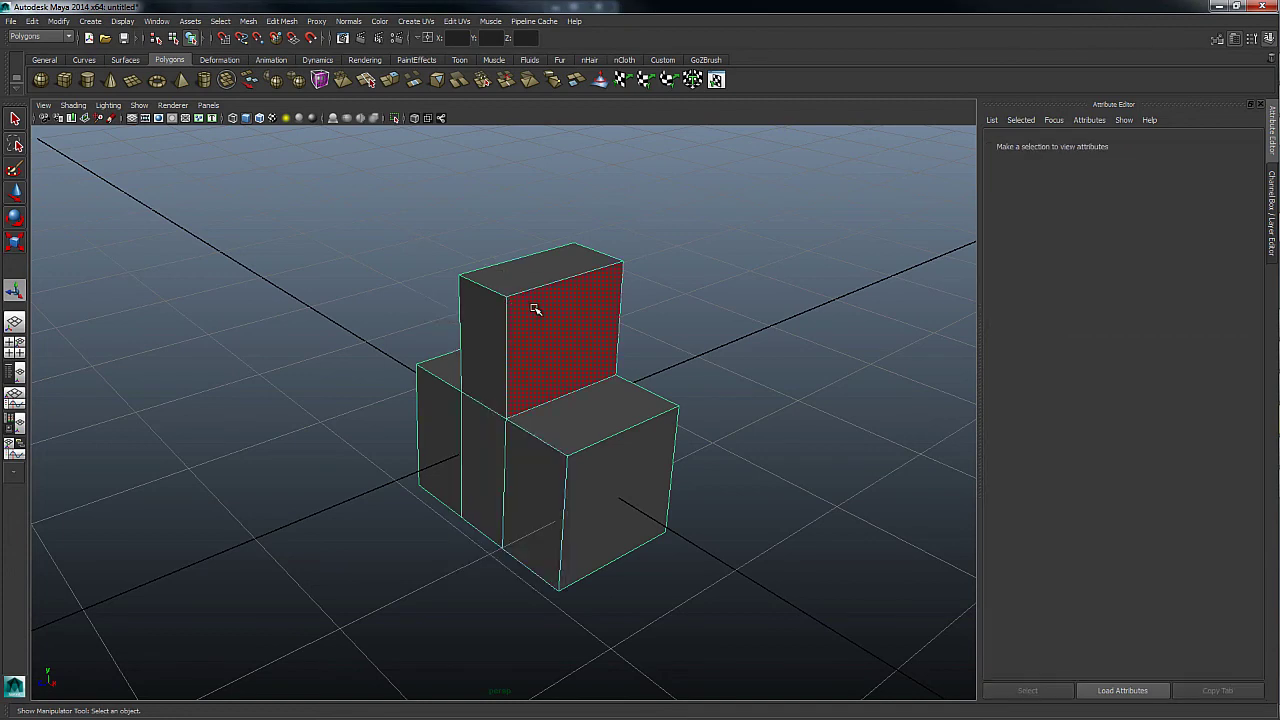
{"action": "left_click", "coordinate": [535, 309]}
{"action": "right_click", "coordinate": [556, 291], "text": "shift"}
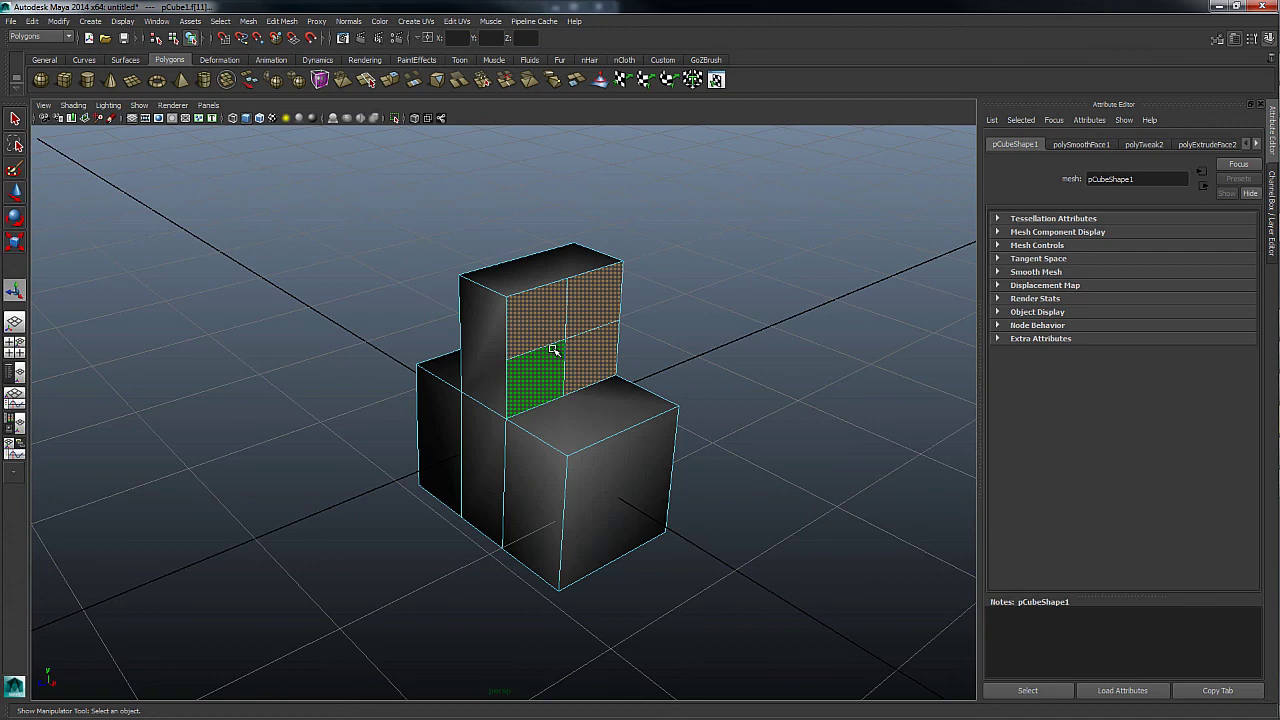
{"action": "left_click", "coordinate": [557, 343]}
{"action": "left_click", "coordinate": [571, 257]}
{"action": "left_click", "coordinate": [556, 201]}
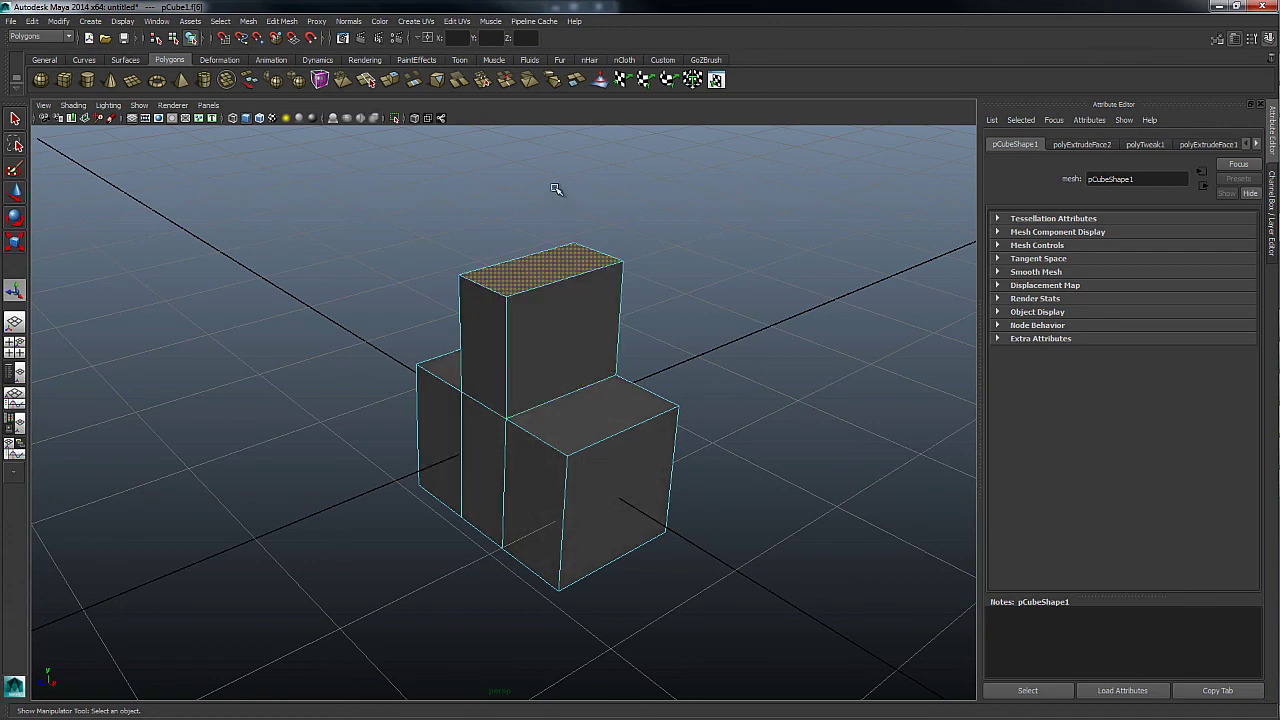
{"action": "right_click", "coordinate": [556, 189], "text": "shift"}
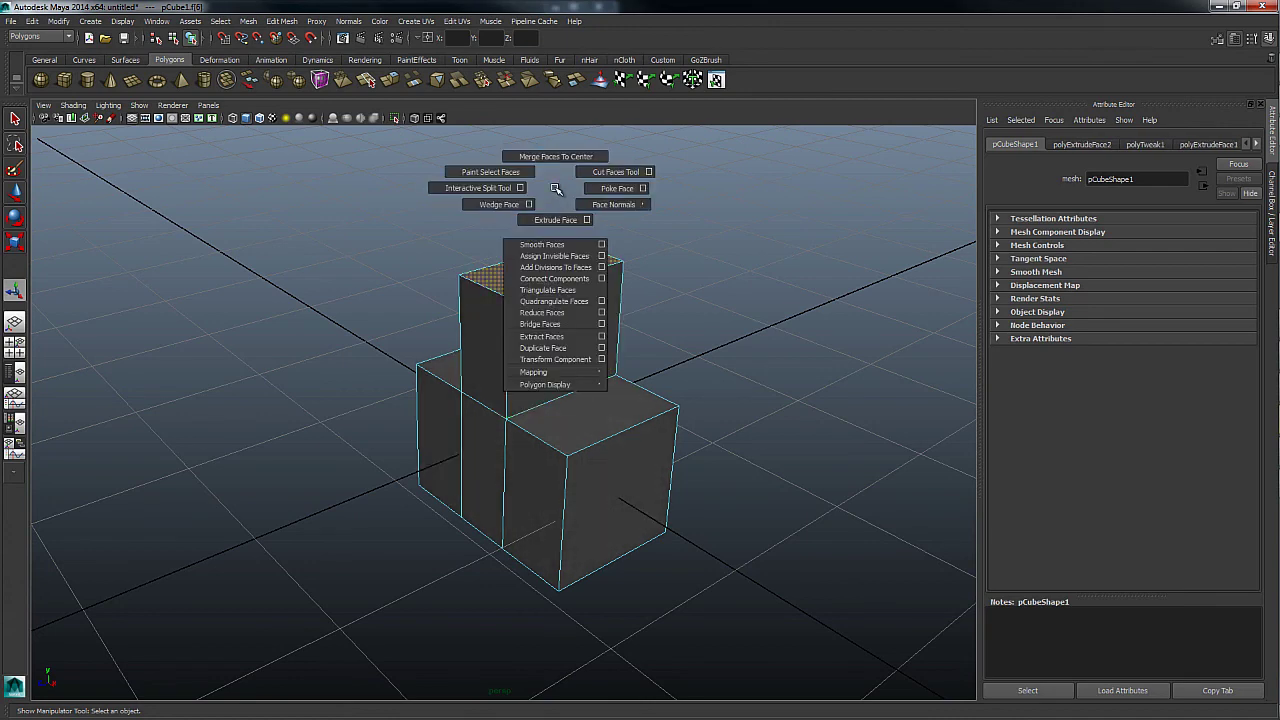
Extrude the top face upward twice to lengthen the block into a tall column
{"action": "left_click", "coordinate": [556, 219]}
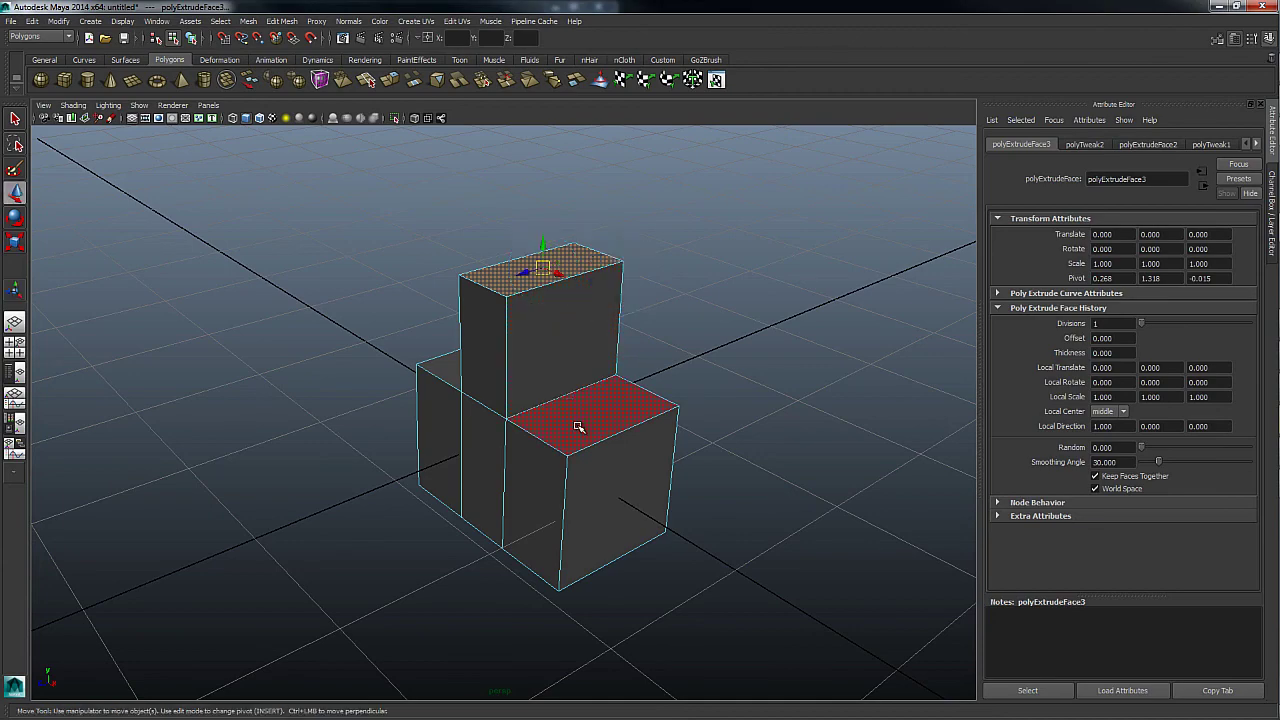
{"action": "middle_click_drag", "start_coordinate": [580, 423], "coordinate": [583, 294]}
{"action": "key", "text": "g"}
{"action": "scroll", "coordinate": [608, 266], "scroll_direction": "up", "scroll_amount": 3}
{"action": "scroll", "coordinate": [620, 383], "scroll_direction": "up", "scroll_amount": 2}
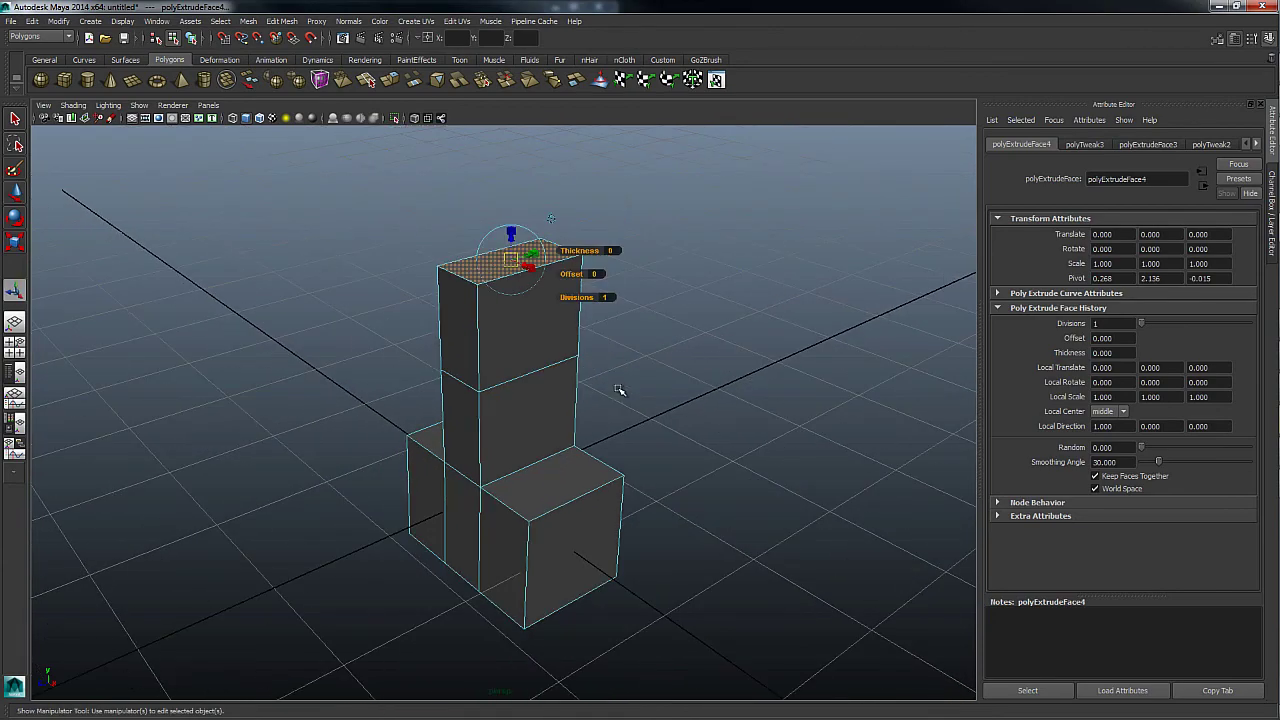
{"action": "middle_click_drag", "start_coordinate": [617, 404], "coordinate": [640, 315]}
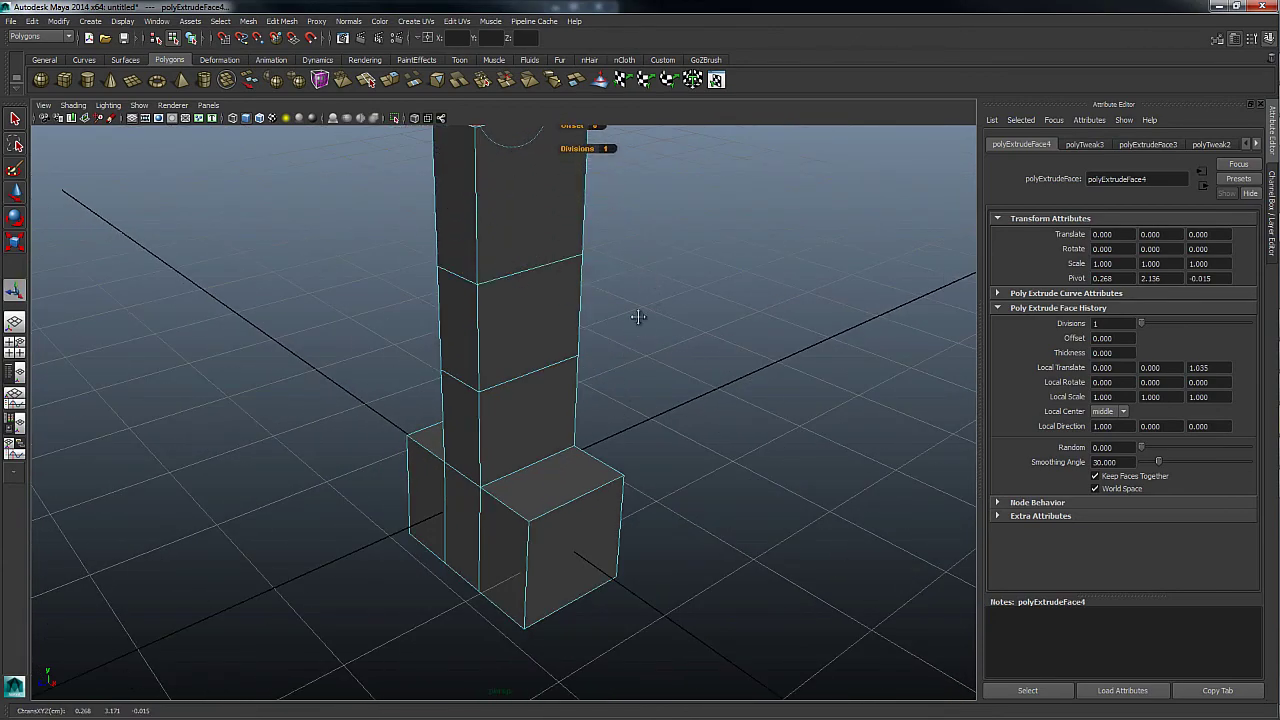
{"action": "right_click_drag", "start_coordinate": [640, 315], "coordinate": [500, 443], "text": "alt"}
Extrude a middle face of the column and push it outward as a jutting block
{"action": "left_click", "coordinate": [500, 443]}
{"action": "left_click_drag", "start_coordinate": [608, 429], "coordinate": [660, 357], "text": "alt"}
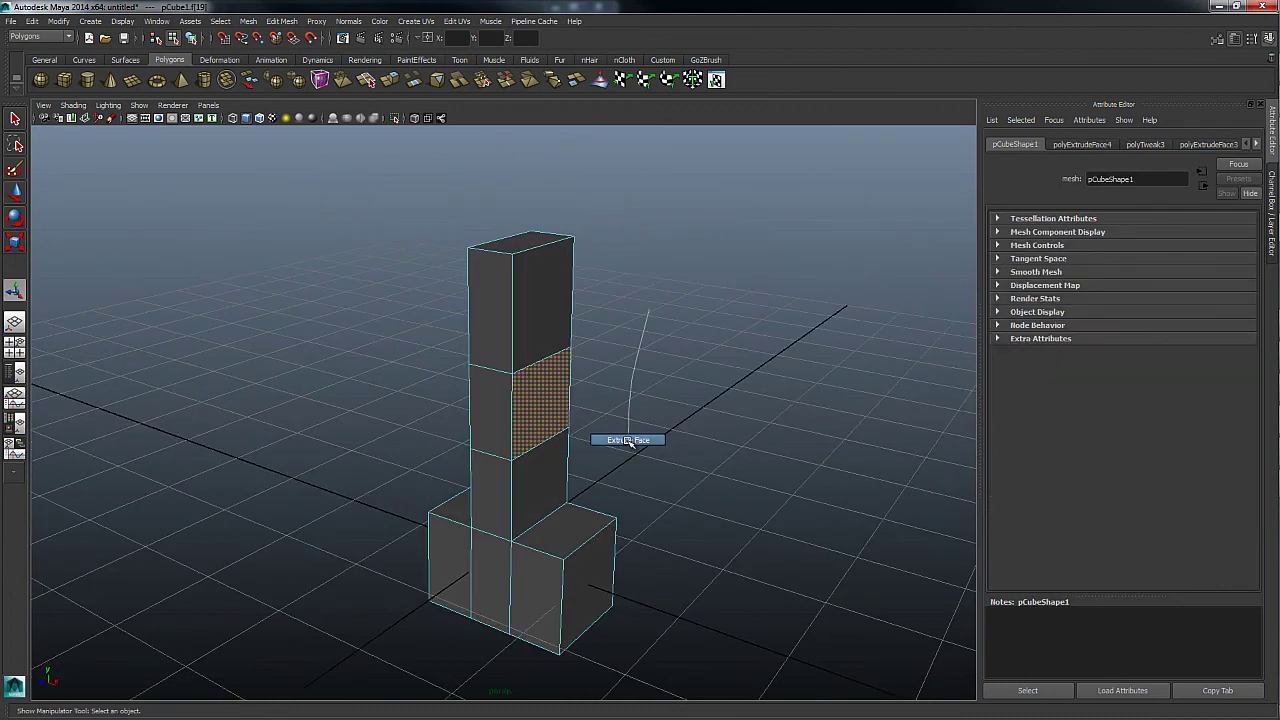
{"action": "right_click_drag", "start_coordinate": [660, 357], "coordinate": [626, 437], "text": "shift"}
{"action": "middle_click_drag", "start_coordinate": [668, 455], "coordinate": [777, 463]}
{"action": "left_click", "coordinate": [669, 354]}
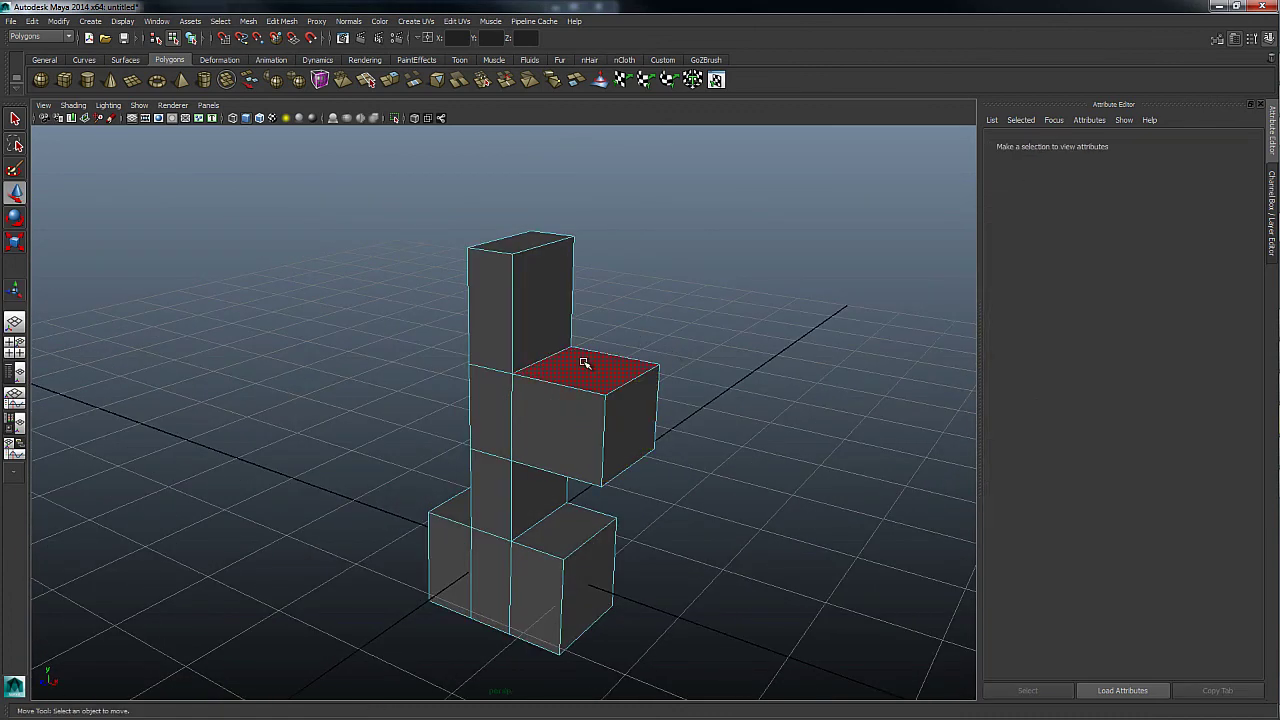
{"action": "left_click", "coordinate": [634, 418]}
{"action": "right_click", "coordinate": [634, 418], "text": "shift"}
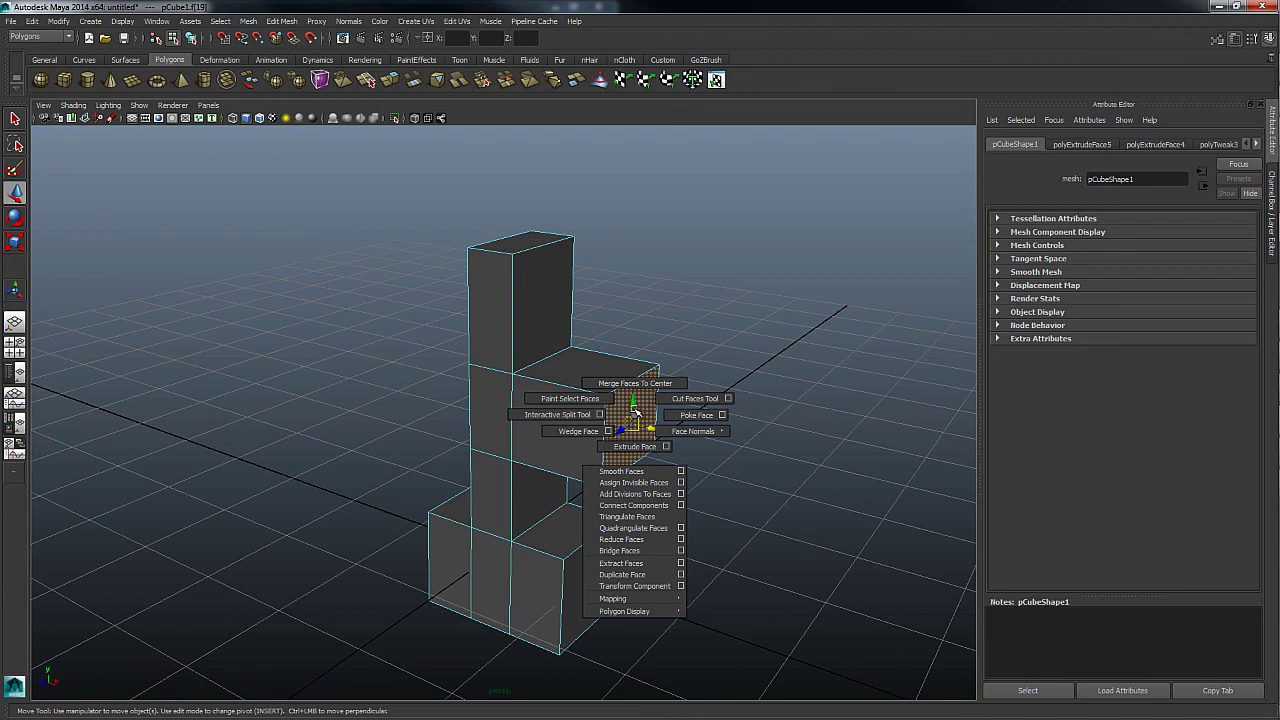
{"action": "left_click", "coordinate": [616, 420]}
{"action": "double_click", "coordinate": [596, 416]}
{"action": "right_click", "coordinate": [595, 400], "text": "shift"}
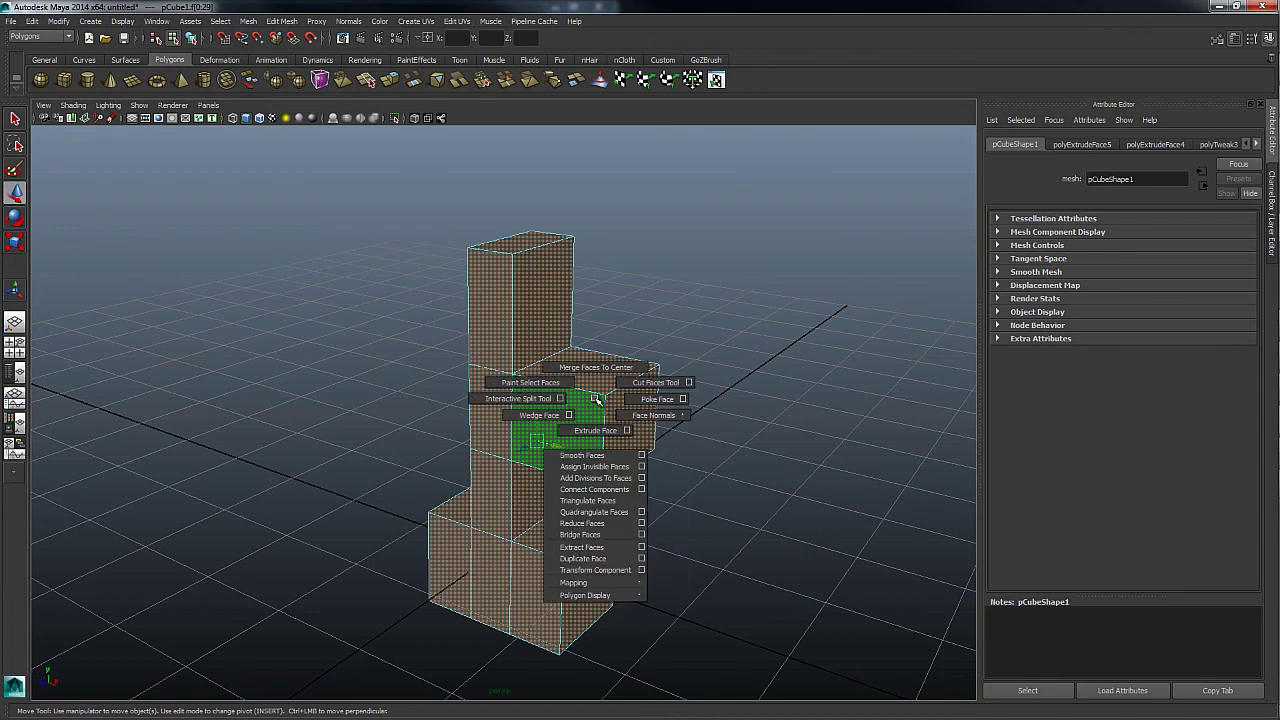
{"action": "left_click", "coordinate": [588, 457]}
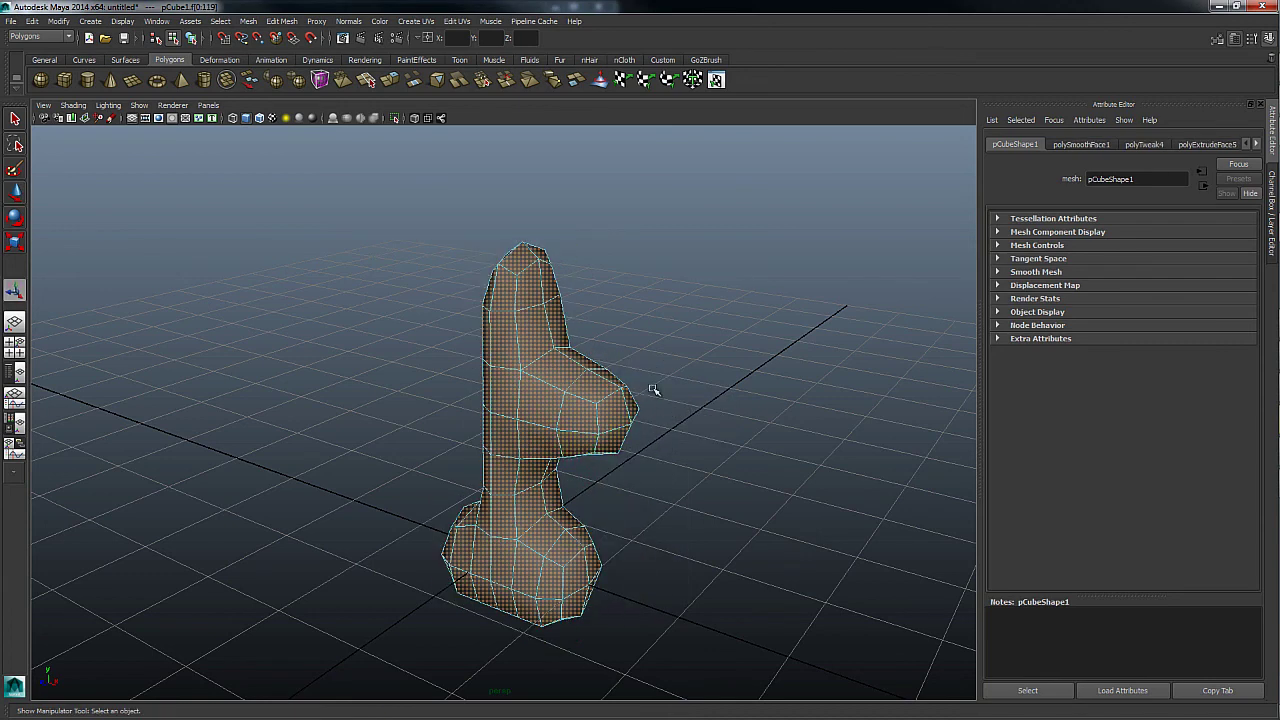
{"action": "key", "text": "ctrl+z"}
{"action": "right_click", "coordinate": [616, 385], "text": "shift"}
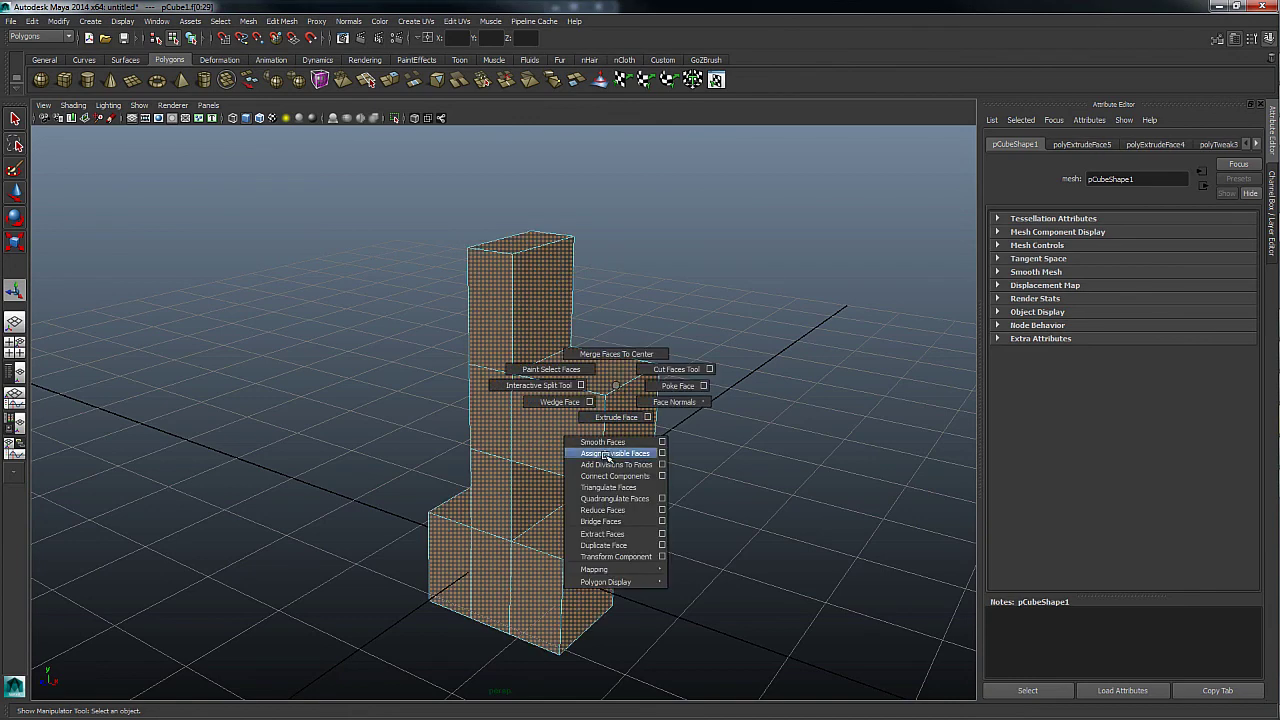
{"action": "mouse_move", "coordinate": [612, 395]}
{"action": "left_mouse_down", "text": "alt"}
{"action": "mouse_move", "coordinate": [658, 421]}
{"action": "mouse_move", "coordinate": [623, 456]}
{"action": "left_mouse_up", "text": "alt"}
Select the side block's outer face and bring up the extra face operations
{"action": "right_click", "coordinate": [654, 365], "text": "shift"}
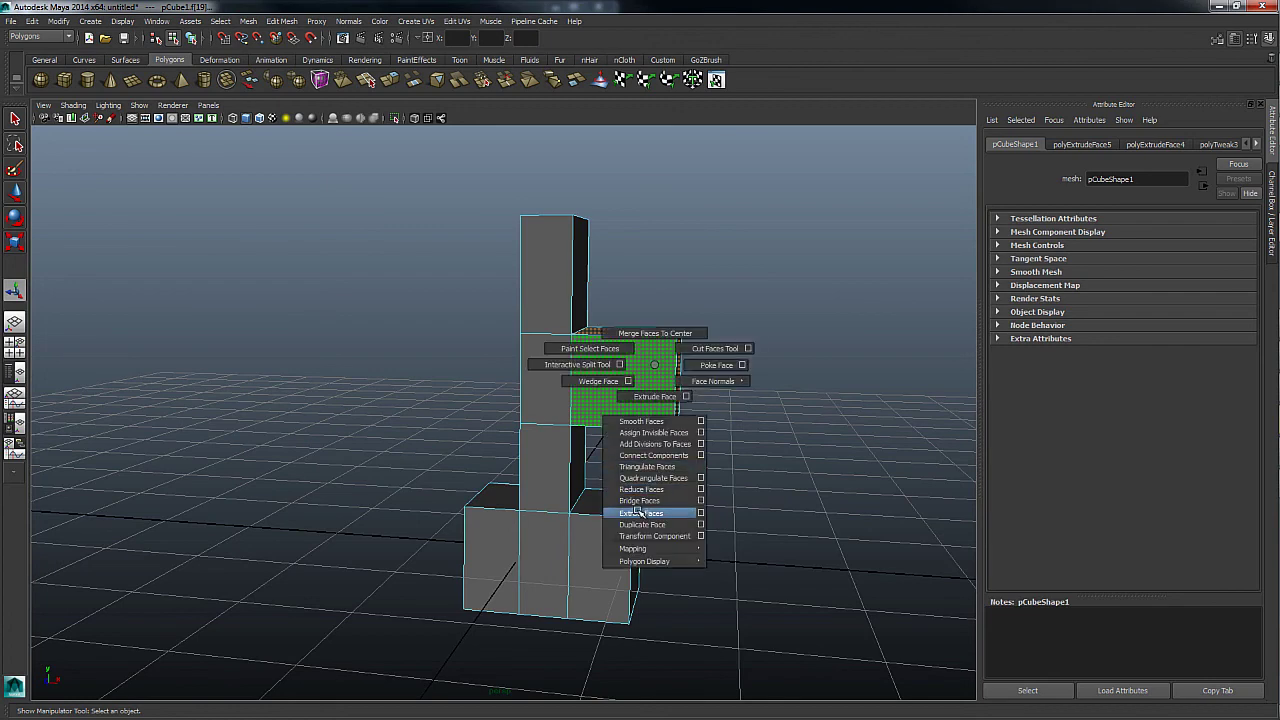
{"action": "left_click", "coordinate": [655, 366]}
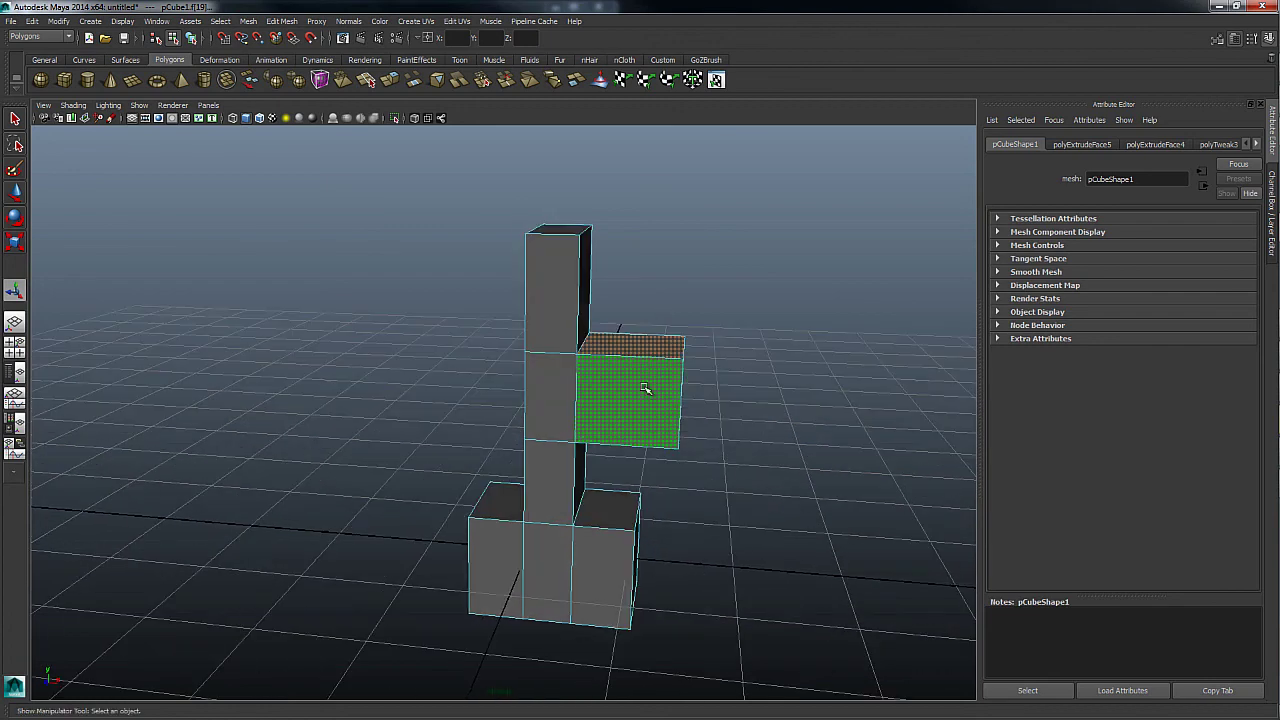
{"action": "left_click", "coordinate": [651, 356]}
{"action": "key", "text": "F11"}
{"action": "left_click_drag", "start_coordinate": [677, 400], "coordinate": [680, 405], "text": "alt"}
{"action": "left_click", "coordinate": [677, 400]}
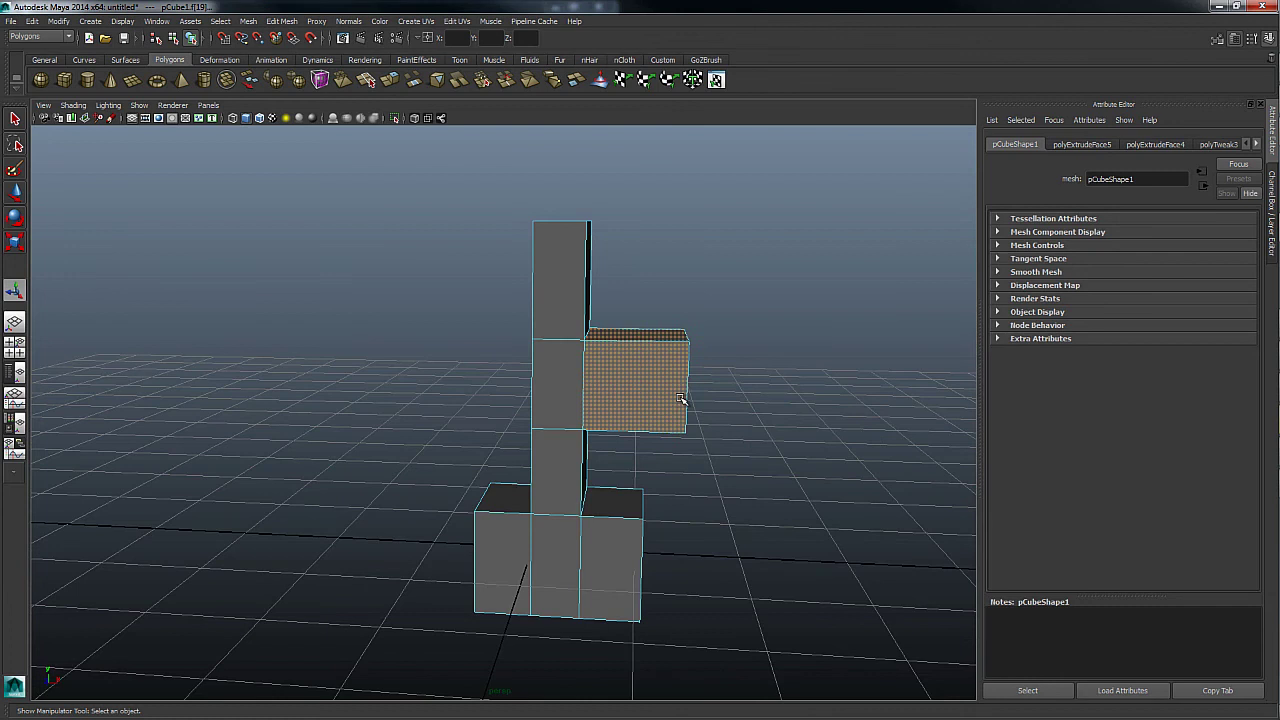
{"action": "right_click_drag", "start_coordinate": [642, 374], "coordinate": [657, 528], "text": "shift"}
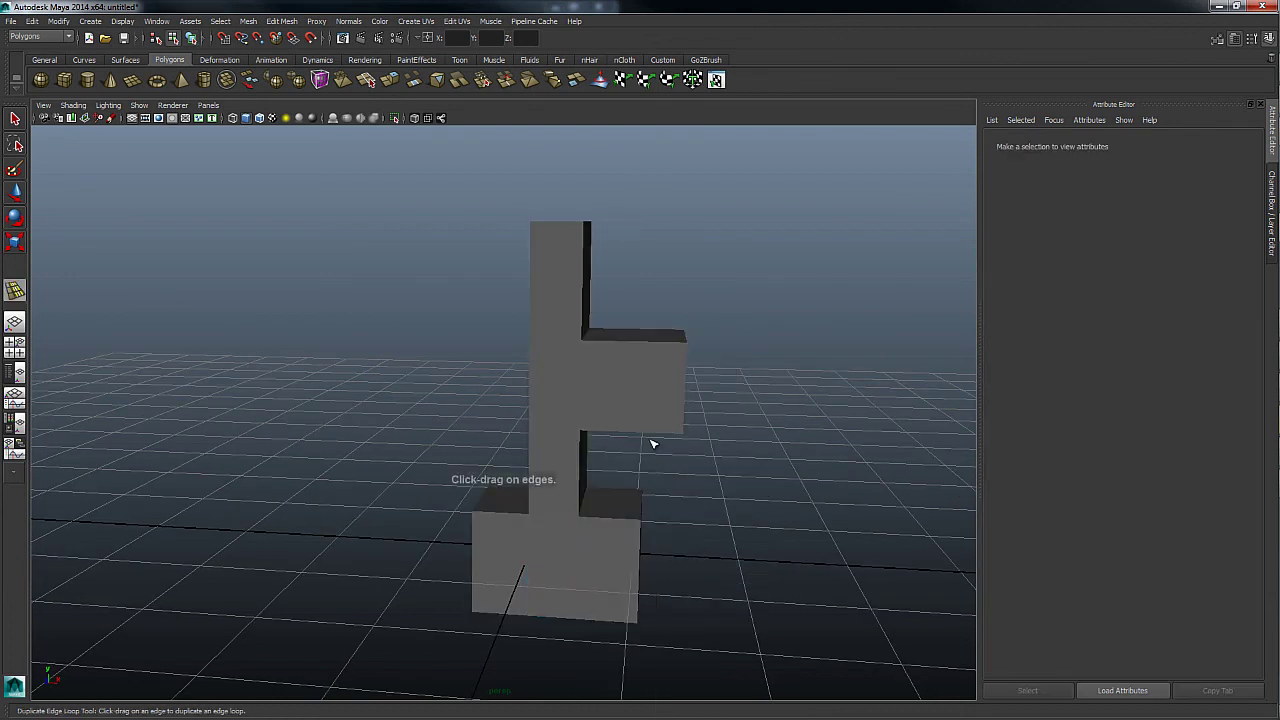
Extract the side face as a separate piece, test-pull it right, then undo
{"action": "key", "text": "w"}
{"action": "double_click", "coordinate": [657, 385]}
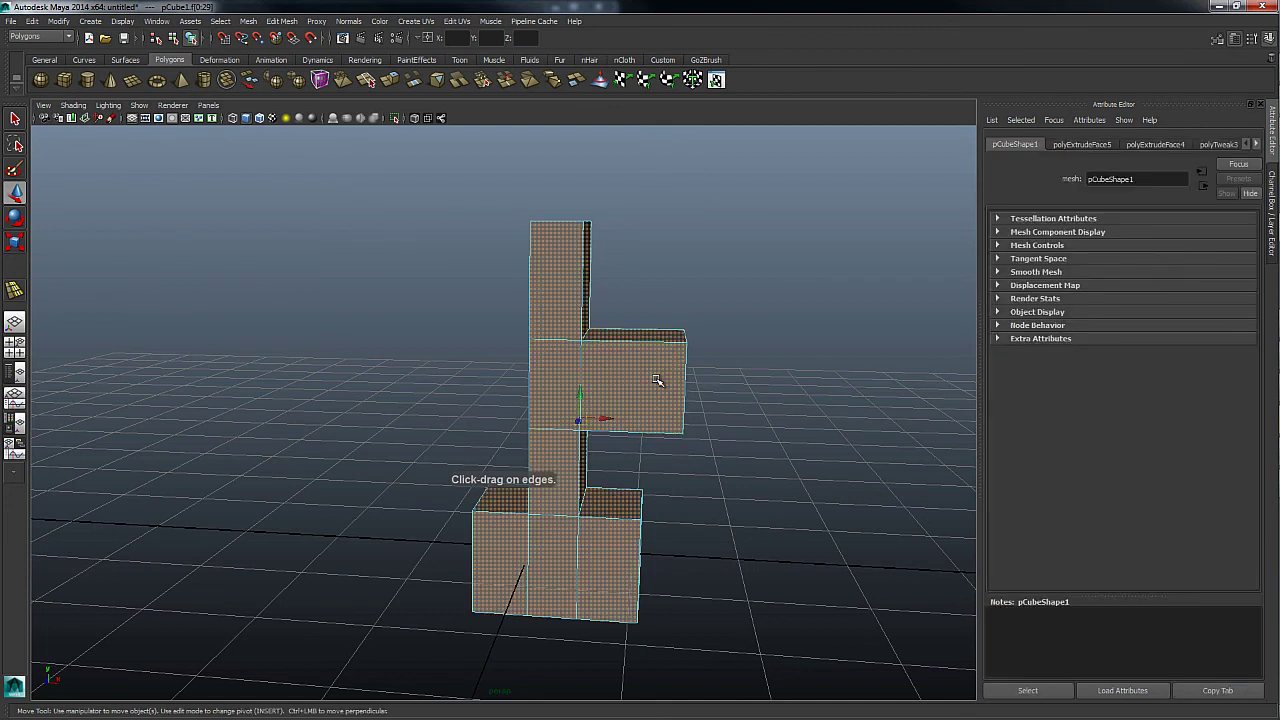
{"action": "left_click", "coordinate": [660, 437]}
{"action": "right_click_drag", "start_coordinate": [660, 400], "coordinate": [660, 534], "text": "shift"}
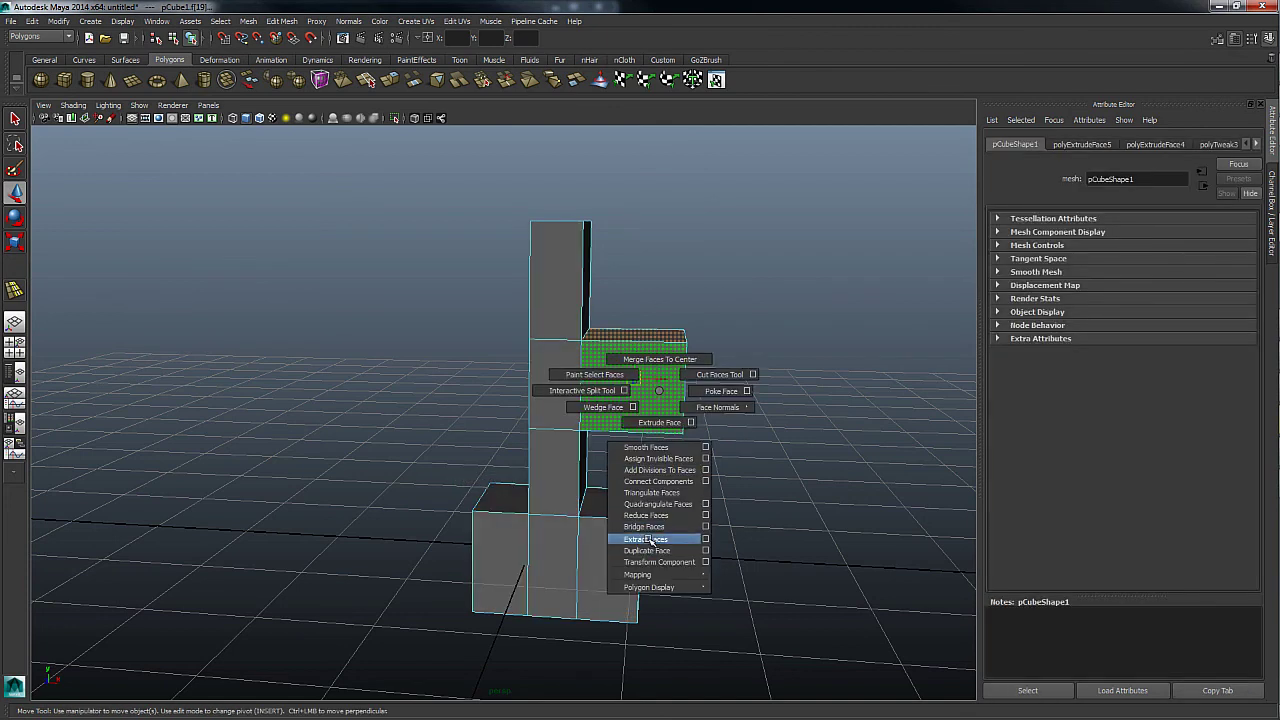
{"action": "left_click", "coordinate": [632, 365]}
{"action": "key", "text": "w"}
{"action": "middle_click_drag", "start_coordinate": [630, 364], "coordinate": [752, 452]}
{"action": "key", "text": "ctrl+z"}
{"action": "key", "text": "ctrl+z"}
{"action": "key", "text": "ctrl+z"}
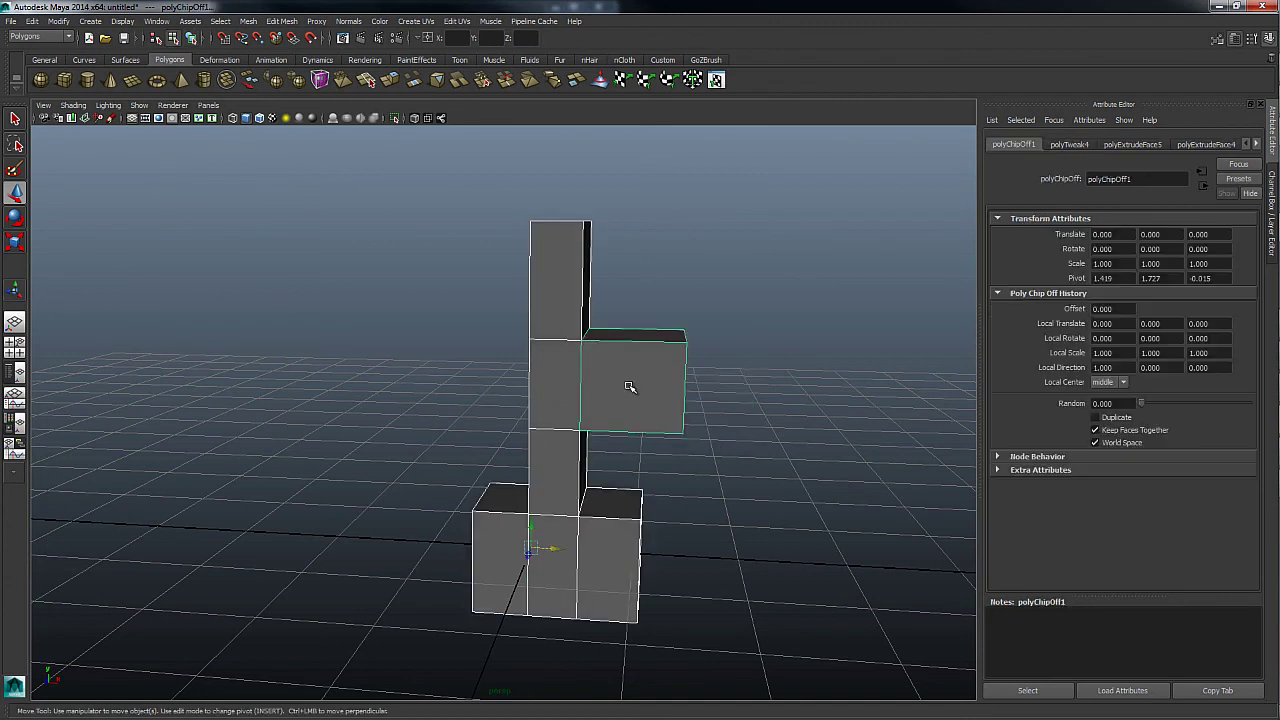
{"action": "key", "text": "ctrl+z"}
Duplicate the side face, move the copy clear of the column, then undo the move
{"action": "mouse_move", "coordinate": [652, 404]}
{"action": "middle_mouse_down"}
{"action": "mouse_move", "coordinate": [723, 417]}
{"action": "mouse_move", "coordinate": [646, 360]}
{"action": "middle_mouse_up"}
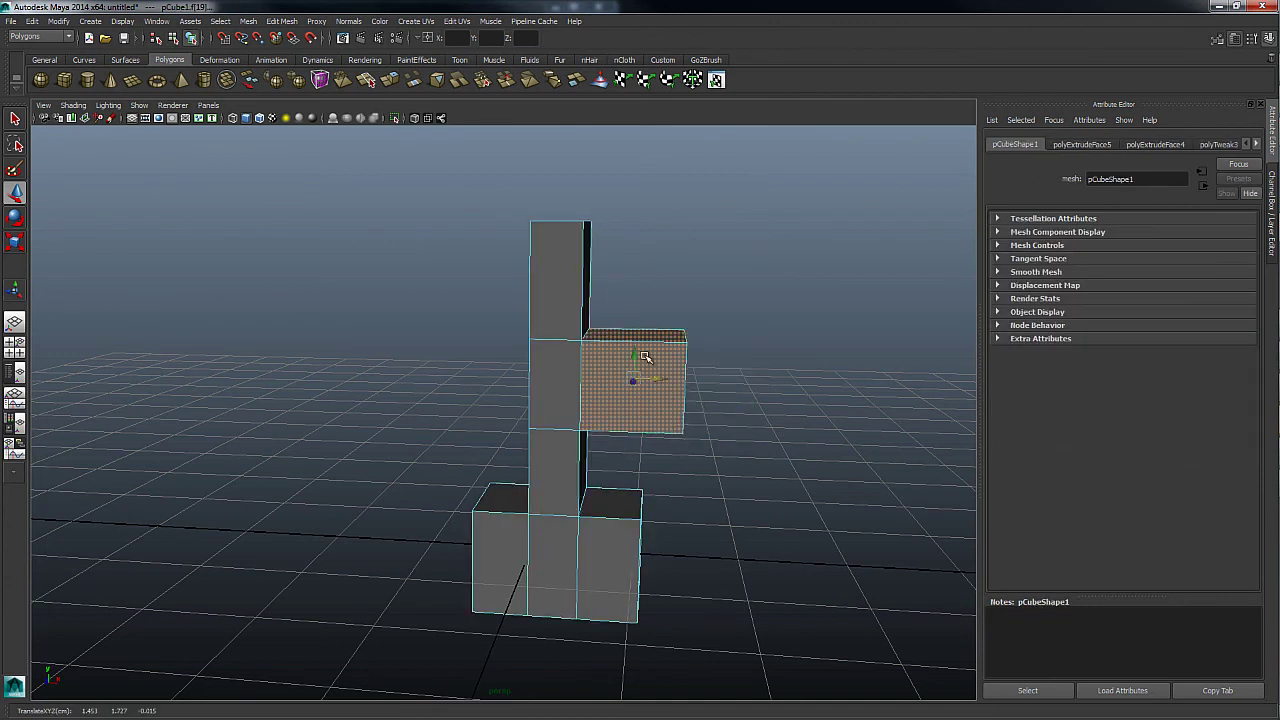
{"action": "right_click_drag", "start_coordinate": [645, 358], "coordinate": [640, 515], "text": "shift"}
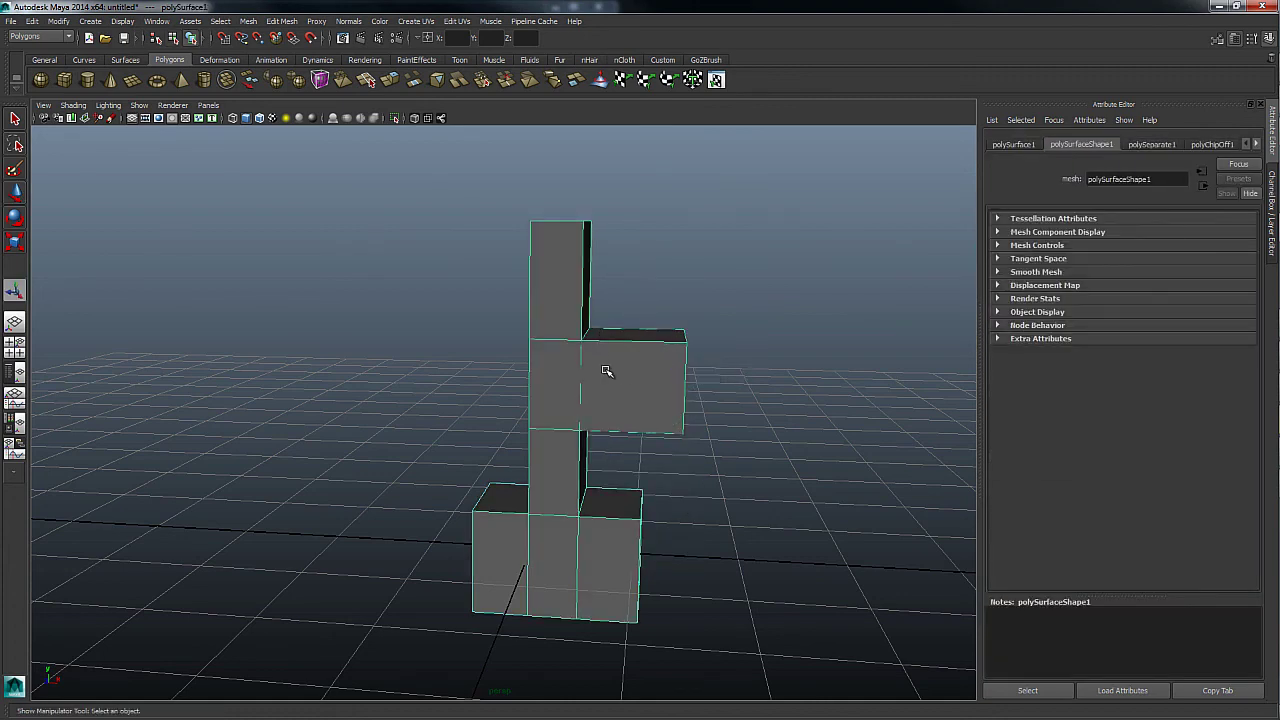
{"action": "key", "text": "q"}
{"action": "left_click", "coordinate": [622, 334]}
{"action": "key", "text": "w"}
{"action": "mouse_move", "coordinate": [622, 334]}
{"action": "middle_mouse_down"}
{"action": "mouse_move", "coordinate": [762, 442]}
{"action": "mouse_move", "coordinate": [870, 448]}
{"action": "middle_mouse_up"}
{"action": "mouse_move", "coordinate": [734, 432]}
{"action": "left_mouse_down", "text": "alt"}
{"action": "mouse_move", "coordinate": [643, 463]}
{"action": "mouse_move", "coordinate": [657, 437]}
{"action": "mouse_move", "coordinate": [688, 440]}
{"action": "mouse_move", "coordinate": [716, 320]}
{"action": "left_mouse_up", "text": "alt"}
{"action": "key", "text": "ctrl+z"}
{"action": "key", "text": "ctrl+z"}
{"action": "key", "text": "ctrl+z"}
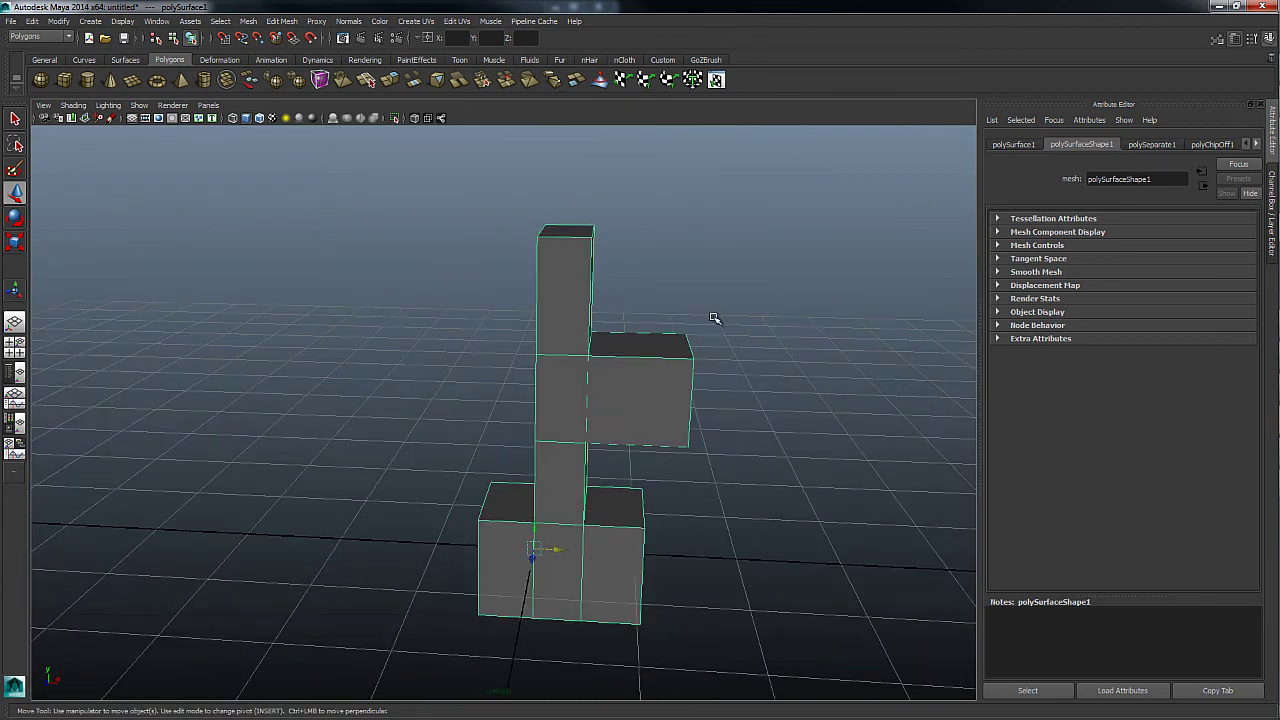
Reselect the side block piece and a face on it
{"action": "left_click", "coordinate": [613, 277]}
{"action": "left_click", "coordinate": [641, 355]}
{"action": "right_click_drag", "start_coordinate": [631, 366], "coordinate": [680, 366]}
Apply Add Divisions to Faces to the side block's front face
{"action": "left_click", "coordinate": [636, 400]}
{"action": "right_click", "coordinate": [636, 408], "text": "shift"}
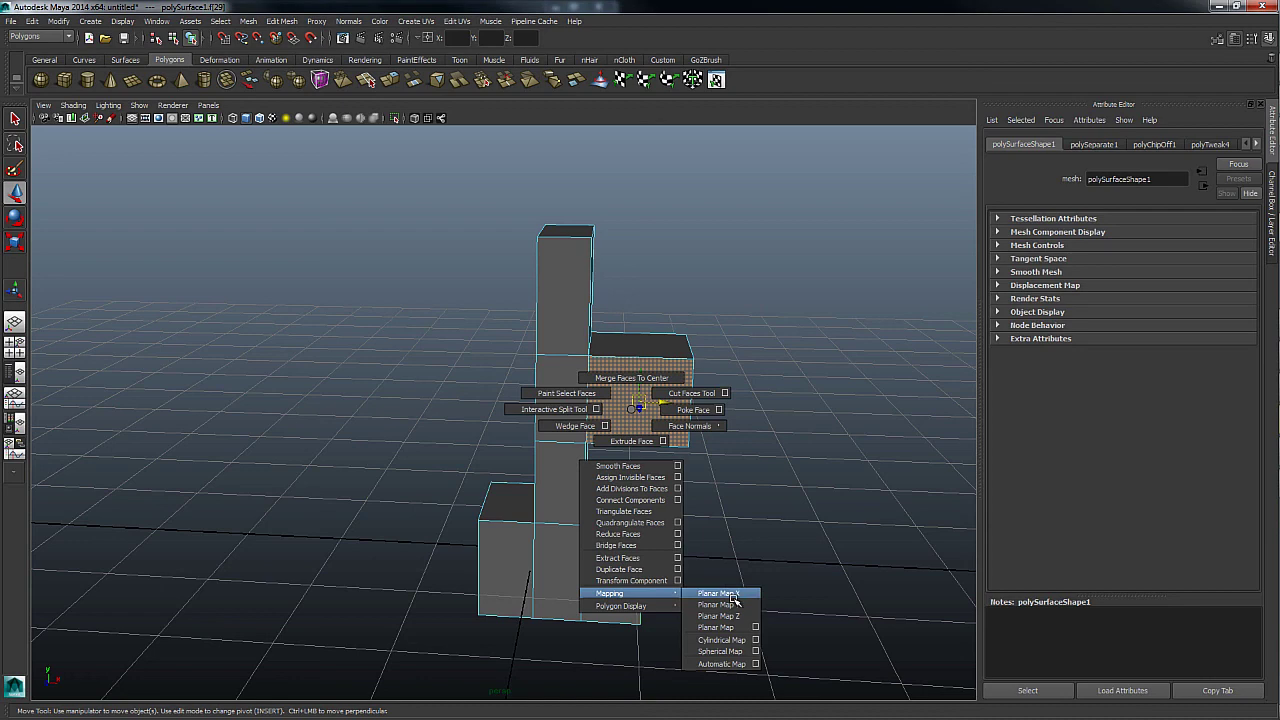
{"action": "left_click", "coordinate": [636, 488]}
{"action": "mouse_move", "coordinate": [646, 449]}
{"action": "left_mouse_down", "text": "alt"}
{"action": "mouse_move", "coordinate": [640, 422]}
{"action": "mouse_move", "coordinate": [814, 443]}
{"action": "left_mouse_up", "text": "alt"}
{"action": "scroll", "coordinate": [620, 486], "scroll_direction": "up", "scroll_amount": 3}
{"action": "scroll", "coordinate": [677, 523], "scroll_direction": "up", "scroll_amount": 3}
{"action": "scroll", "coordinate": [693, 523], "scroll_direction": "up", "scroll_amount": 2}
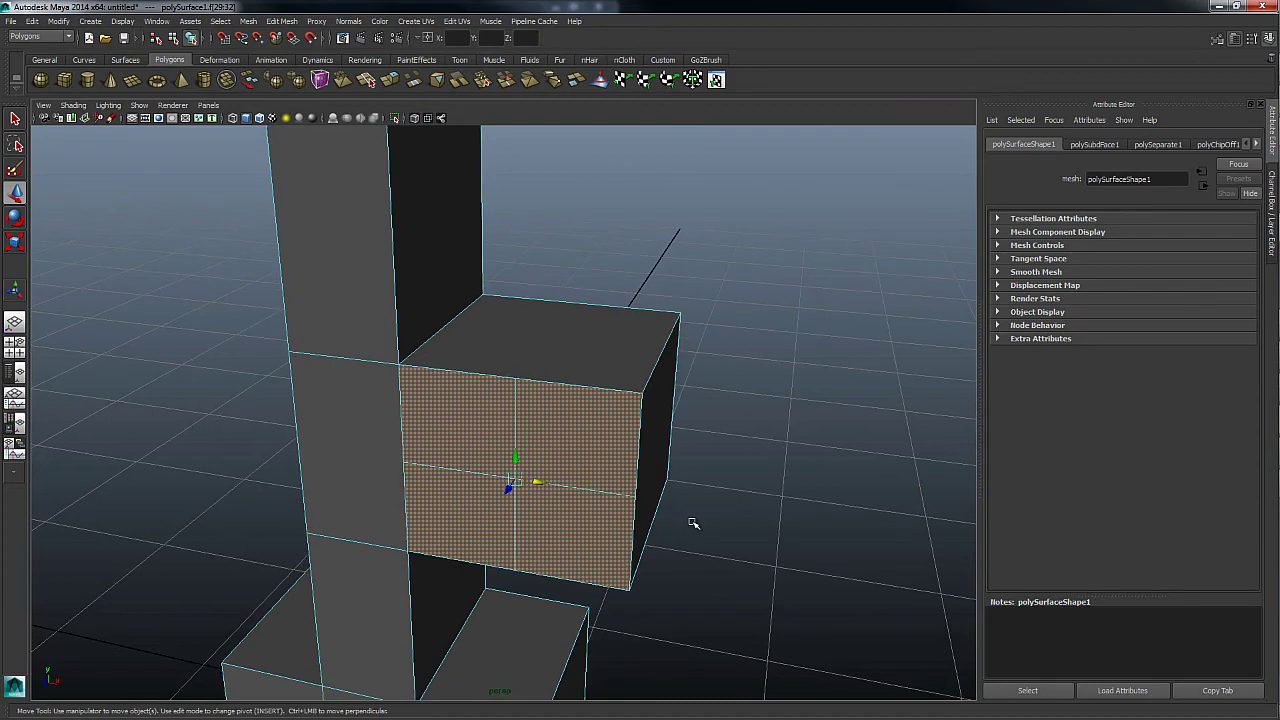
{"action": "left_click_drag", "start_coordinate": [657, 480], "coordinate": [594, 449], "text": "alt"}
Repeat the subdivision with G on the side and top faces, then return to component selection
{"action": "left_click", "coordinate": [575, 450]}
{"action": "key", "text": "g"}
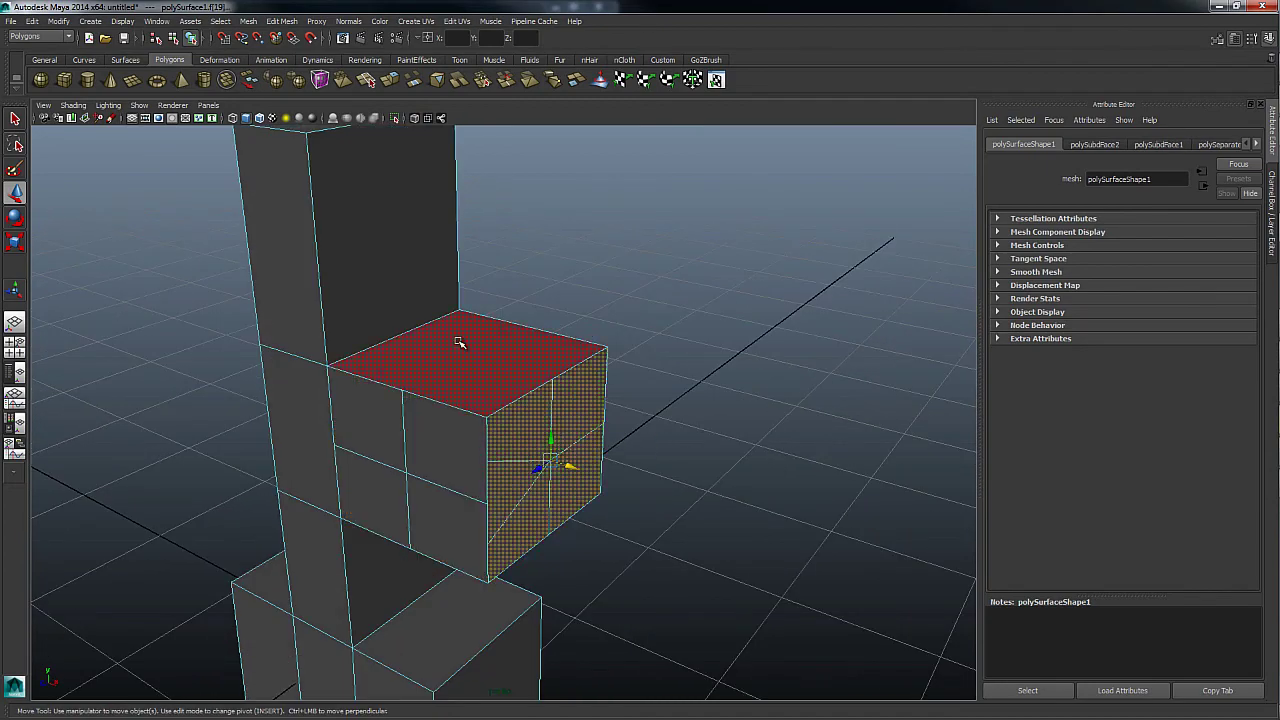
{"action": "left_click", "coordinate": [459, 343]}
{"action": "key", "text": "g"}
{"action": "key", "text": "F8"}
{"action": "mouse_move", "coordinate": [534, 428]}
{"action": "left_mouse_down", "text": "alt"}
{"action": "mouse_move", "coordinate": [567, 400]}
{"action": "mouse_move", "coordinate": [514, 420]}
{"action": "left_mouse_up", "text": "alt"}
{"action": "scroll", "coordinate": [567, 400], "scroll_direction": "down", "scroll_amount": 4}
{"action": "right_click_drag", "start_coordinate": [495, 360], "coordinate": [497, 402]}
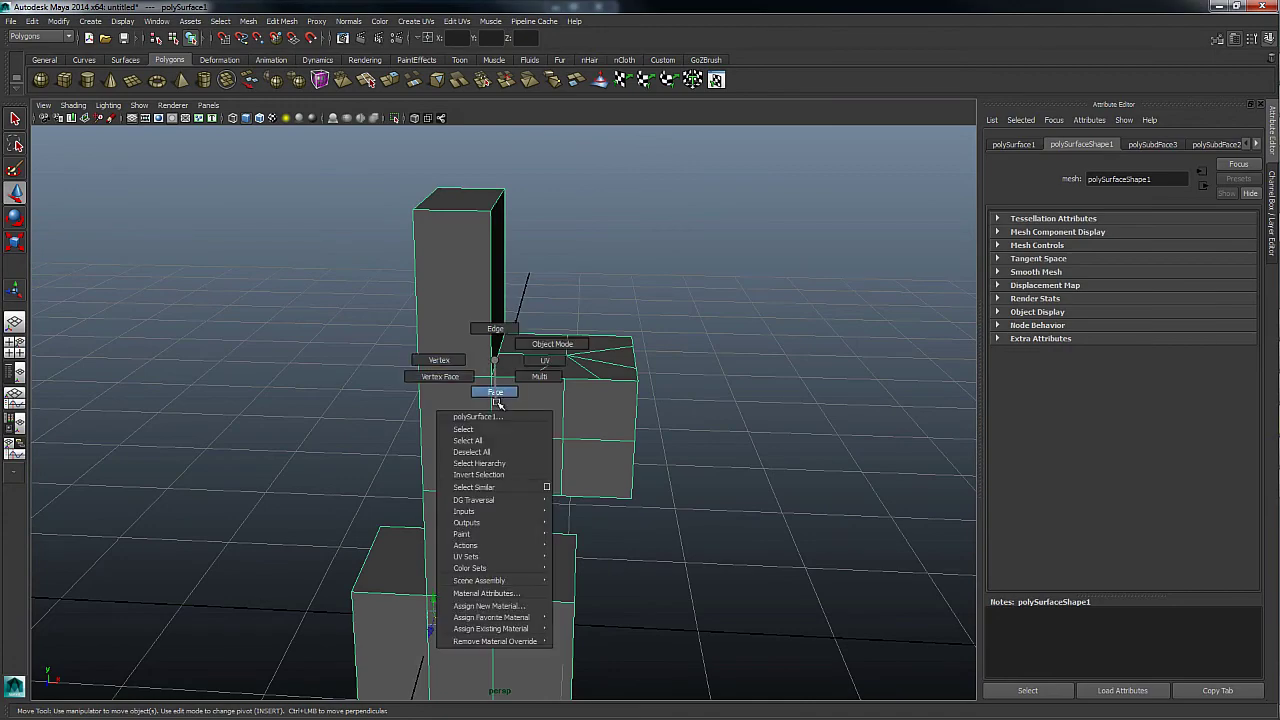
{"action": "mouse_move", "coordinate": [508, 363]}
{"action": "left_mouse_down", "text": "alt"}
{"action": "mouse_move", "coordinate": [409, 371]}
{"action": "mouse_move", "coordinate": [435, 432]}
{"action": "mouse_move", "coordinate": [397, 280]}
{"action": "mouse_move", "coordinate": [330, 360]}
{"action": "mouse_move", "coordinate": [434, 303]}
{"action": "mouse_move", "coordinate": [333, 268]}
{"action": "left_mouse_up", "text": "alt"}
Merge the backrest's top-left and top-right corner vertices into a slanted point
{"action": "mouse_move", "coordinate": [347, 203]}
{"action": "left_mouse_down"}
{"action": "mouse_move", "coordinate": [266, 266]}
{"action": "mouse_move", "coordinate": [331, 293]}
{"action": "left_mouse_up"}
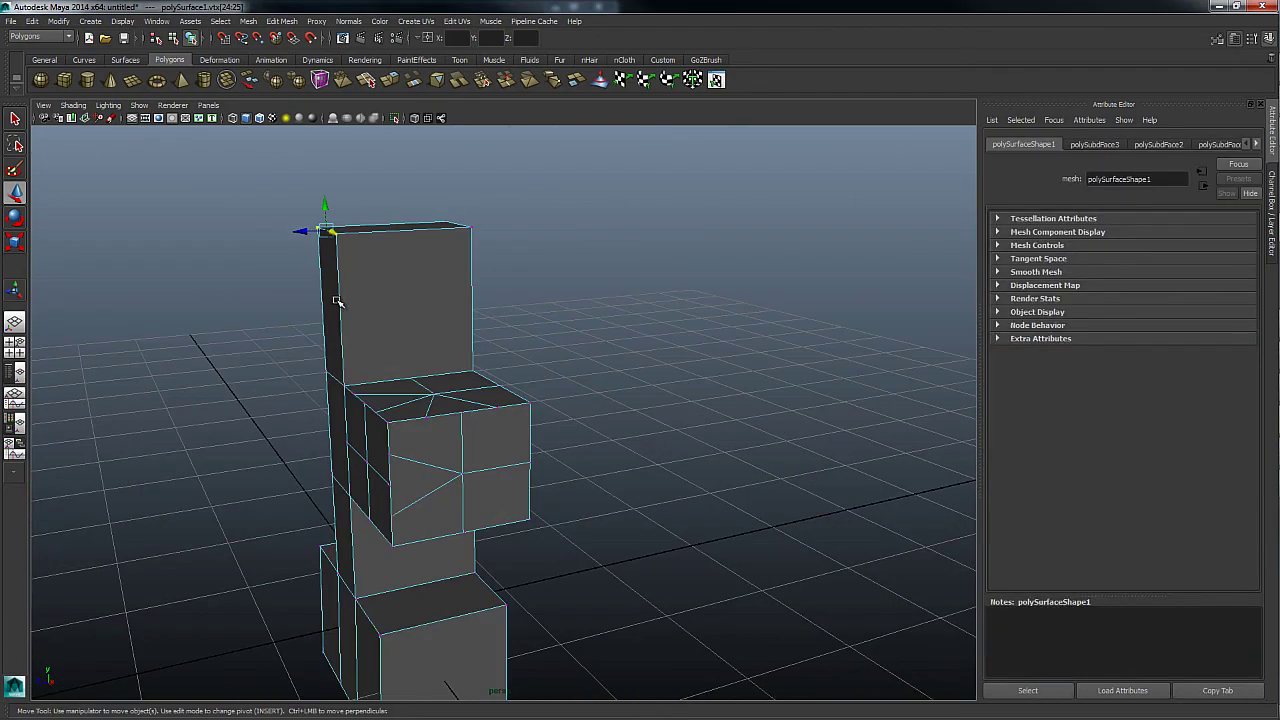
{"action": "right_click_drag", "start_coordinate": [337, 300], "coordinate": [339, 204], "text": "shift"}
{"action": "left_click_drag", "start_coordinate": [339, 204], "coordinate": [487, 332], "text": "alt"}
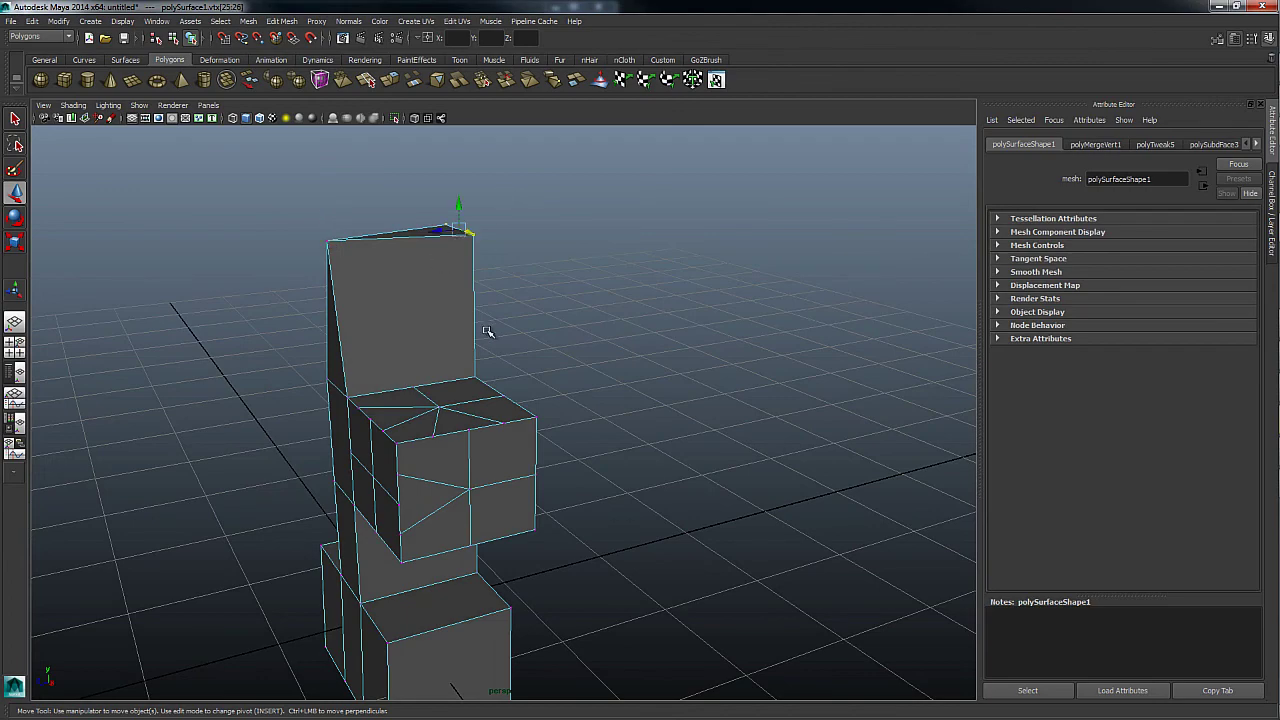
{"action": "right_click_drag", "start_coordinate": [511, 444], "coordinate": [521, 304], "text": "shift"}
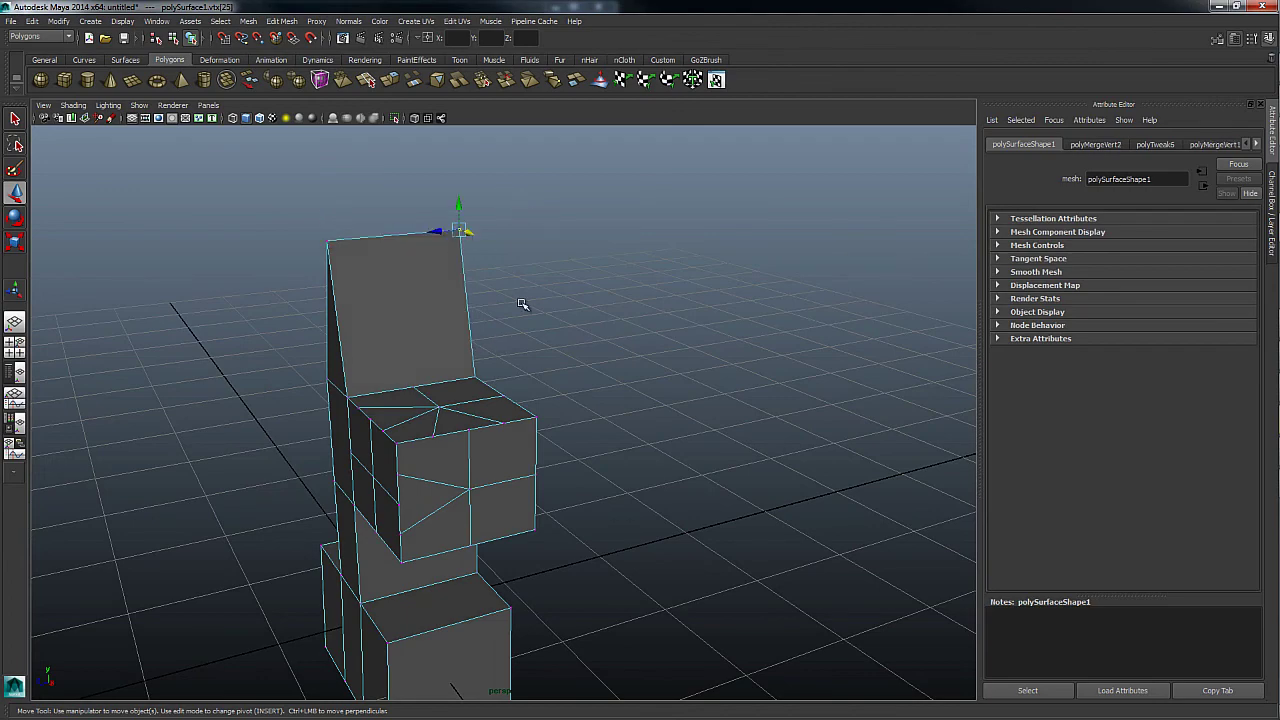
Select the seat/backrest corner vertices, move them together, then undo
{"action": "mouse_move", "coordinate": [466, 443]}
{"action": "left_mouse_down", "text": "alt"}
{"action": "mouse_move", "coordinate": [517, 446]}
{"action": "mouse_move", "coordinate": [655, 383]}
{"action": "mouse_move", "coordinate": [629, 408]}
{"action": "left_mouse_up", "text": "alt"}
{"action": "left_click", "coordinate": [666, 393]}
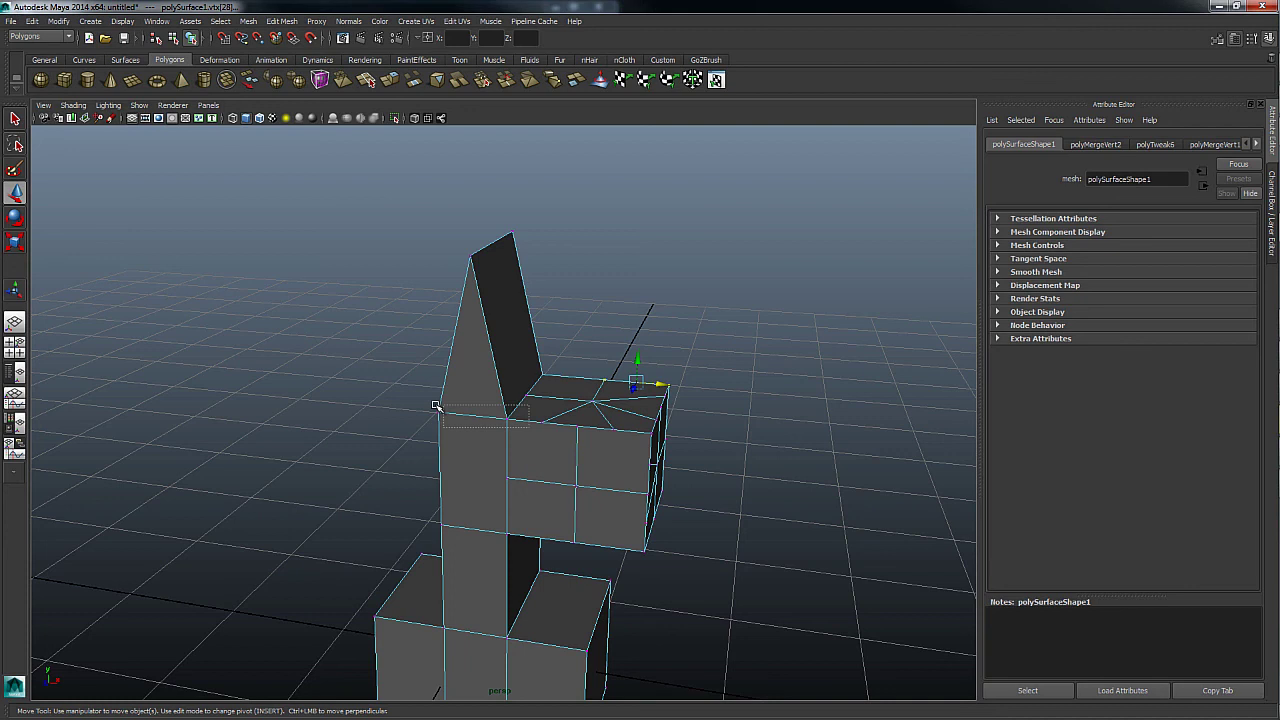
{"action": "left_click_drag", "start_coordinate": [434, 401], "coordinate": [530, 428]}
{"action": "middle_click_drag", "start_coordinate": [586, 409], "coordinate": [620, 402]}
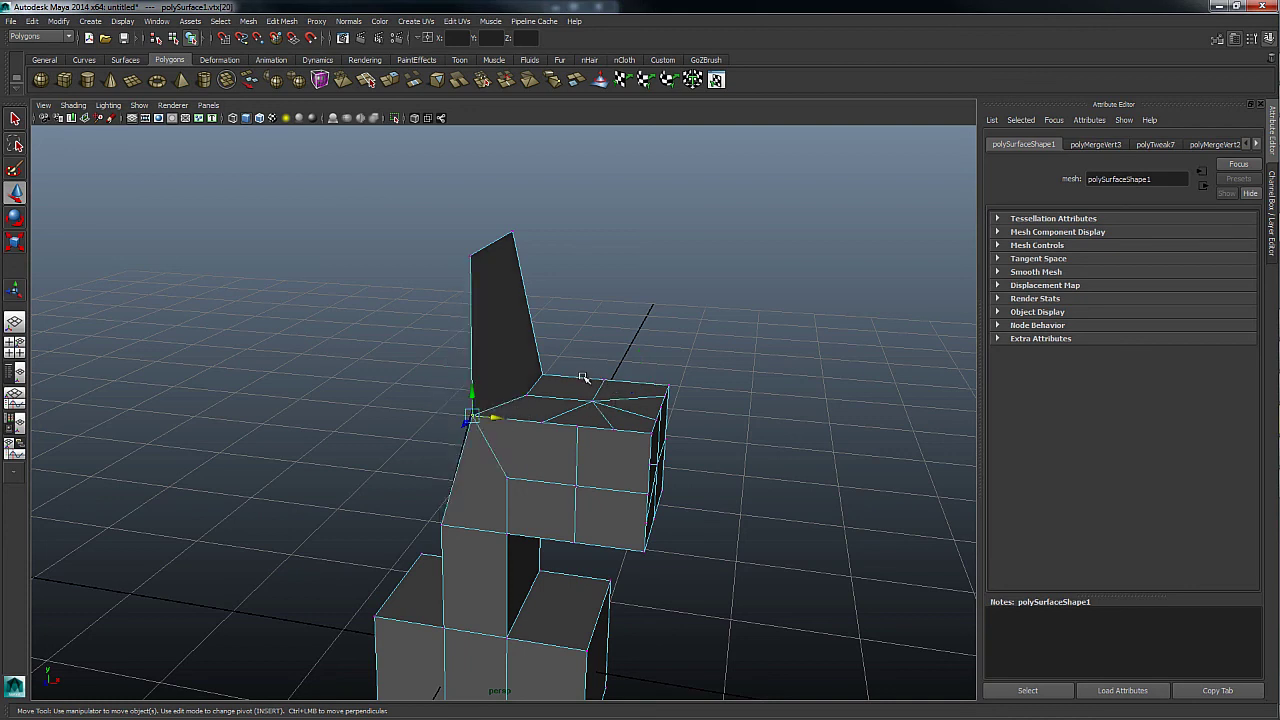
{"action": "key", "text": "ctrl+z"}
{"action": "right_click", "coordinate": [531, 397]}
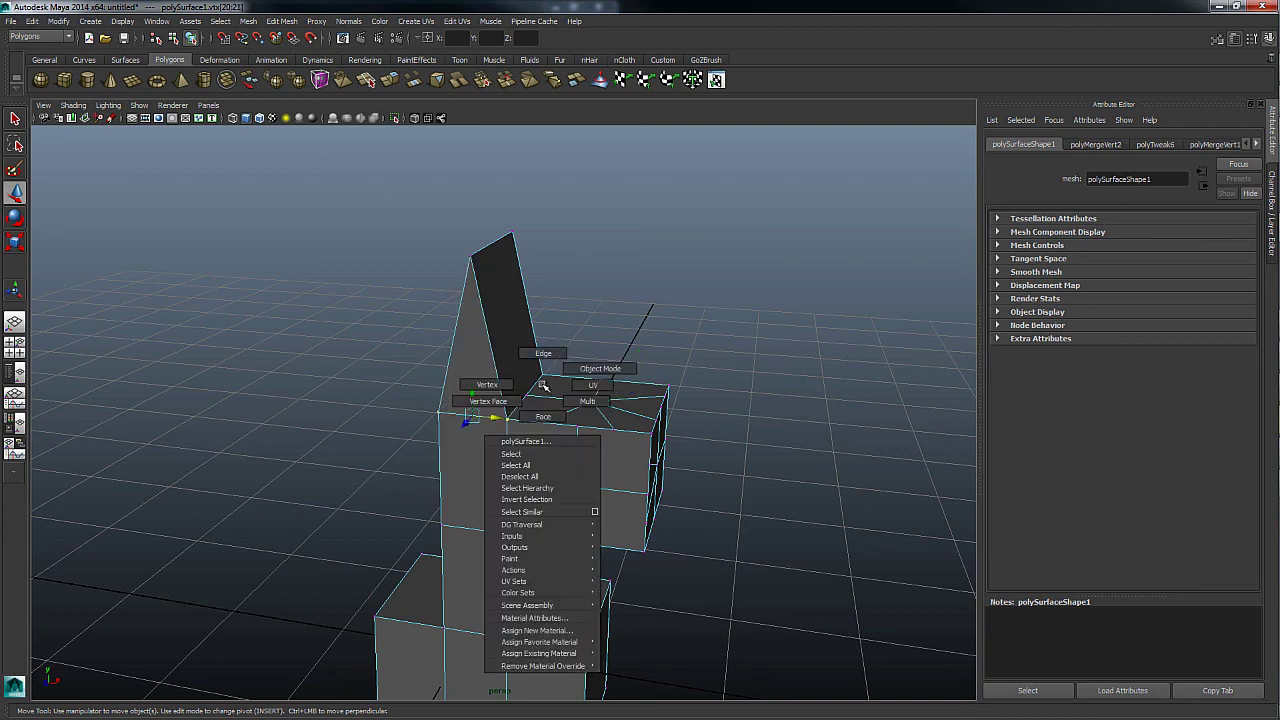
Weld the seat-corner vertex into its neighbour with the Merge Vertex Tool
{"action": "left_click", "coordinate": [528, 397]}
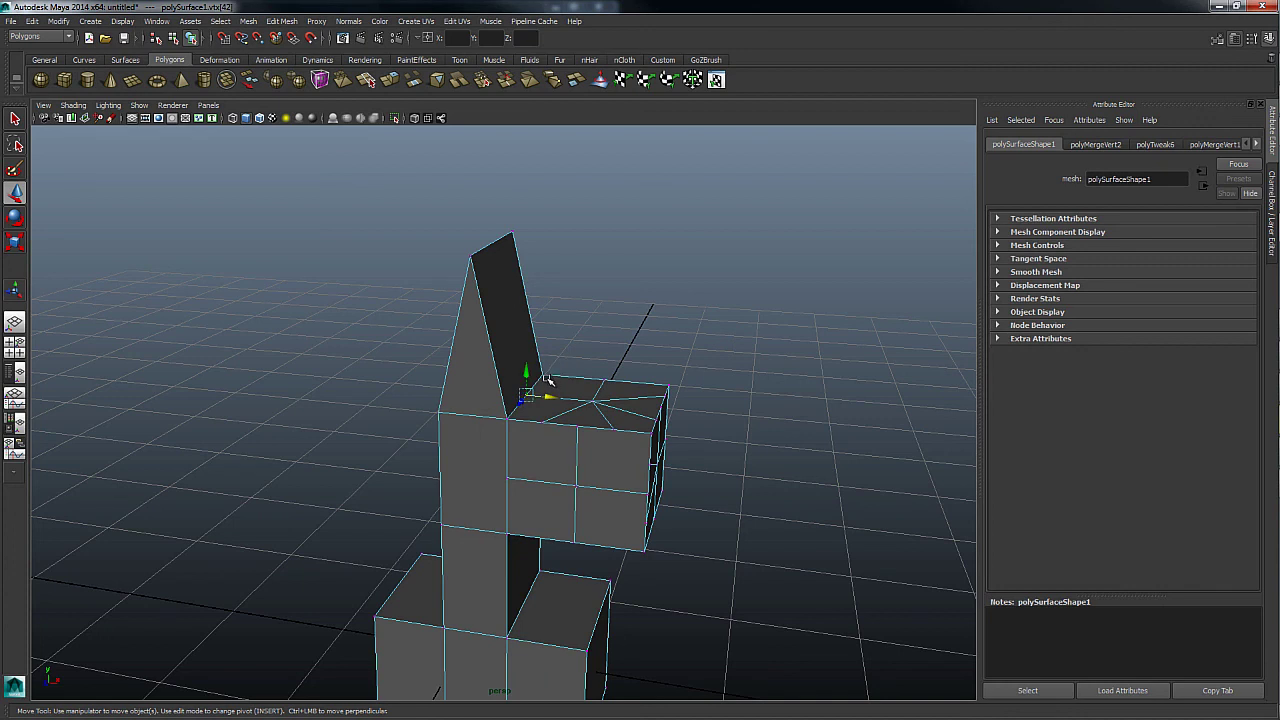
{"action": "right_click_drag", "start_coordinate": [548, 381], "coordinate": [542, 347]}
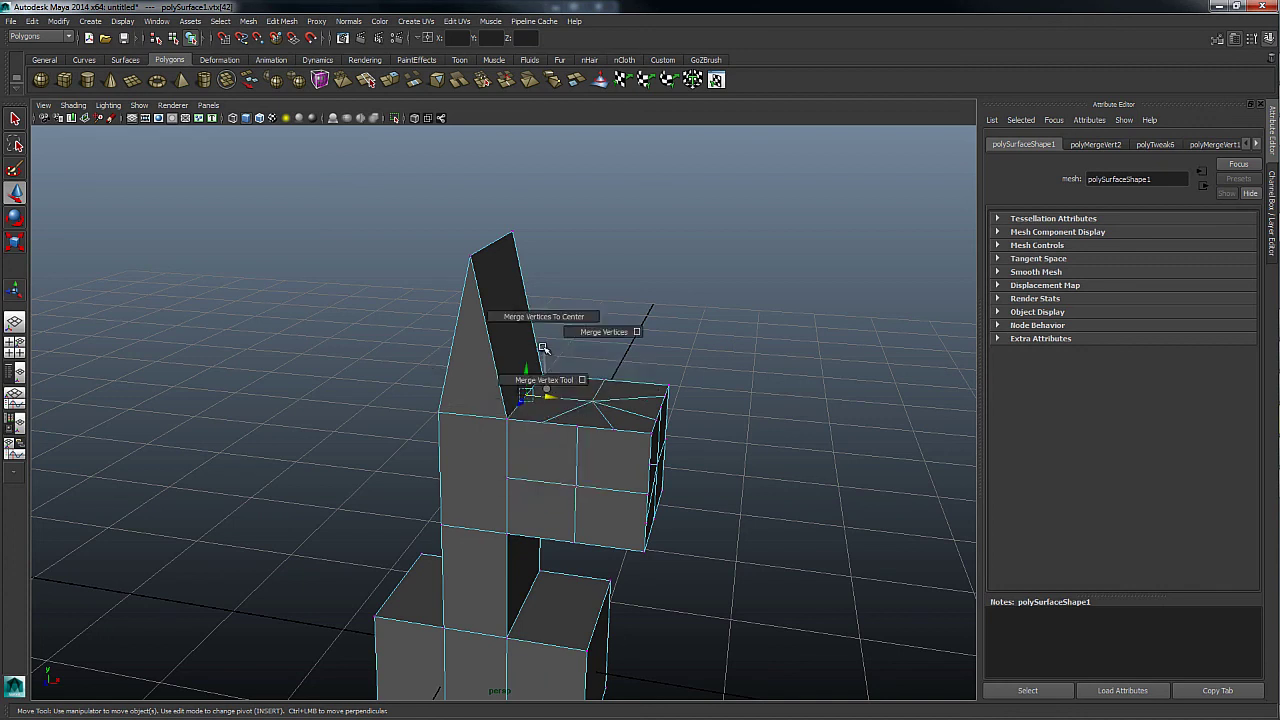
{"action": "left_click", "coordinate": [530, 382]}
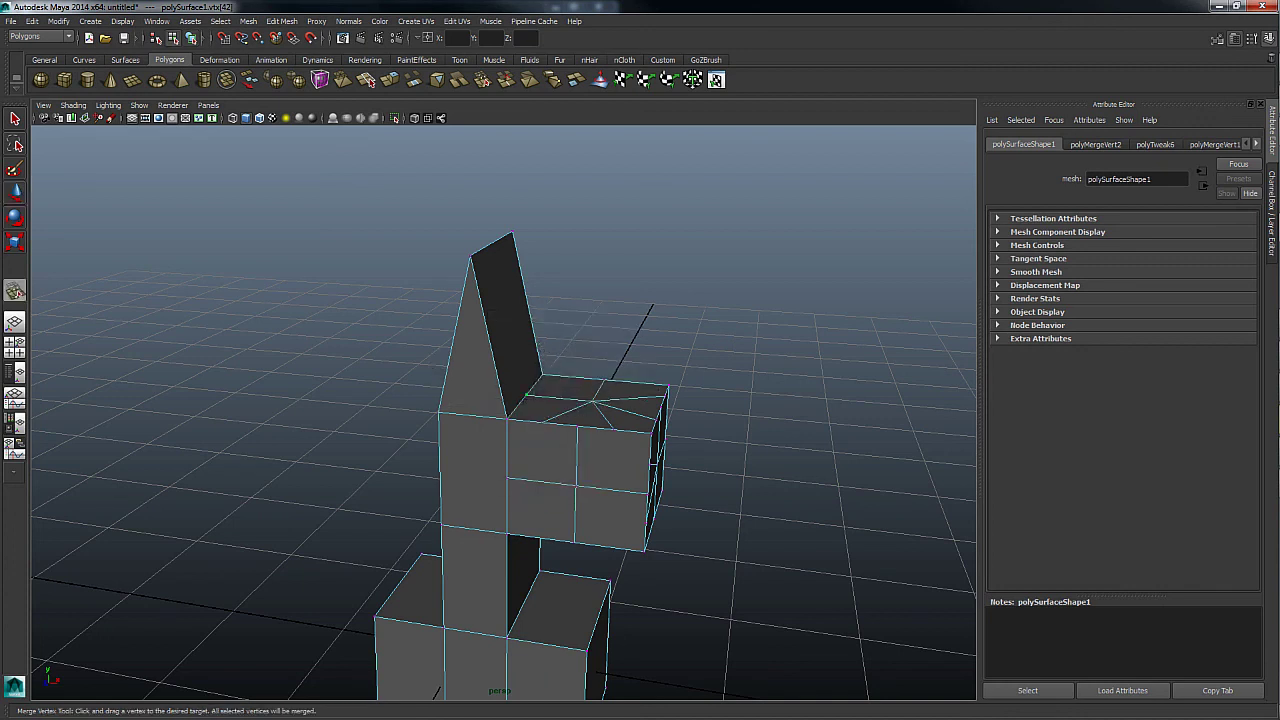
{"action": "mouse_move", "coordinate": [524, 395]}
{"action": "left_mouse_down"}
{"action": "mouse_move", "coordinate": [541, 377]}
{"action": "mouse_move", "coordinate": [604, 382]}
{"action": "mouse_move", "coordinate": [592, 401]}
{"action": "left_mouse_up"}
{"action": "key", "text": "w"}
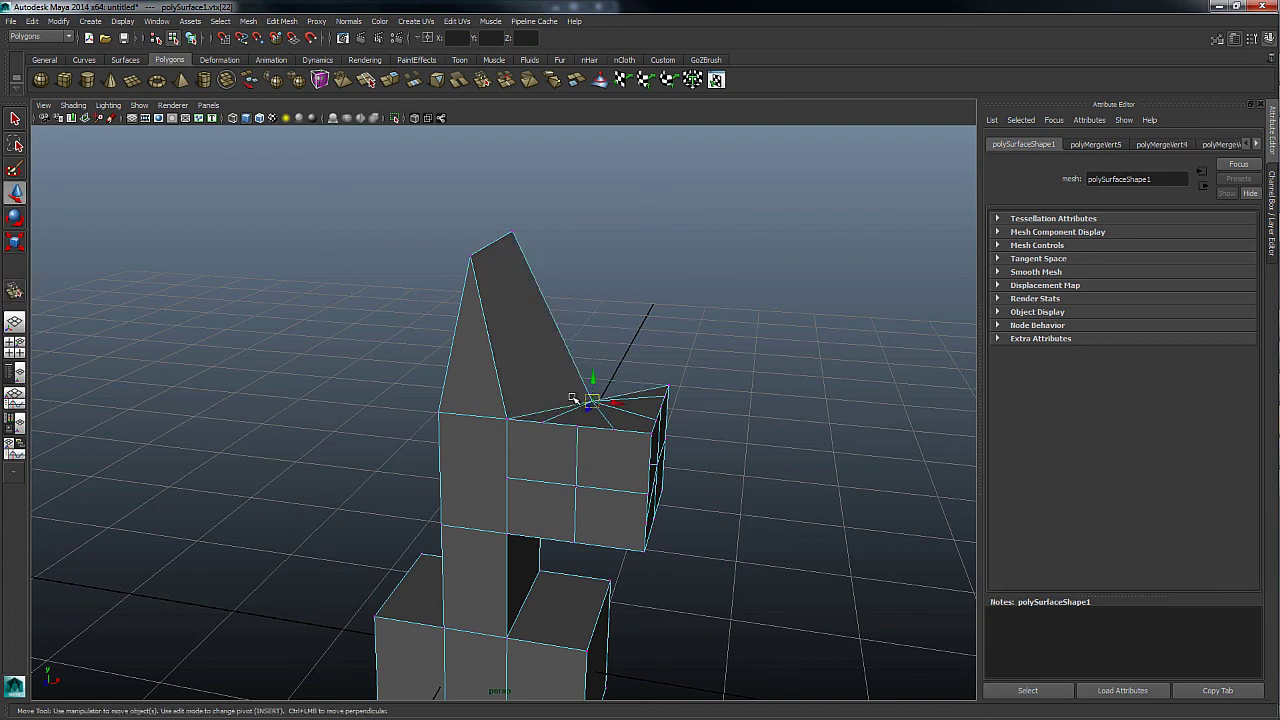
{"action": "left_click", "coordinate": [509, 419]}
{"action": "right_click", "coordinate": [507, 418], "text": "shift"}
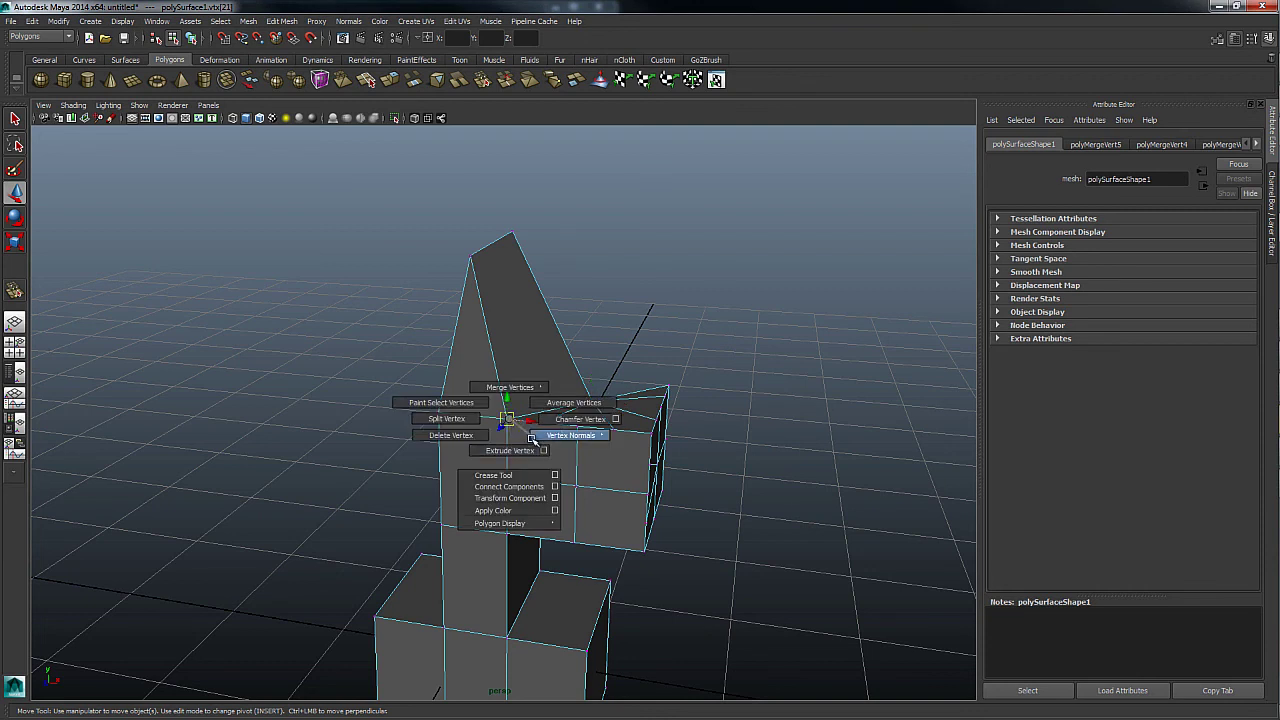
{"action": "left_click", "coordinate": [510, 450]}
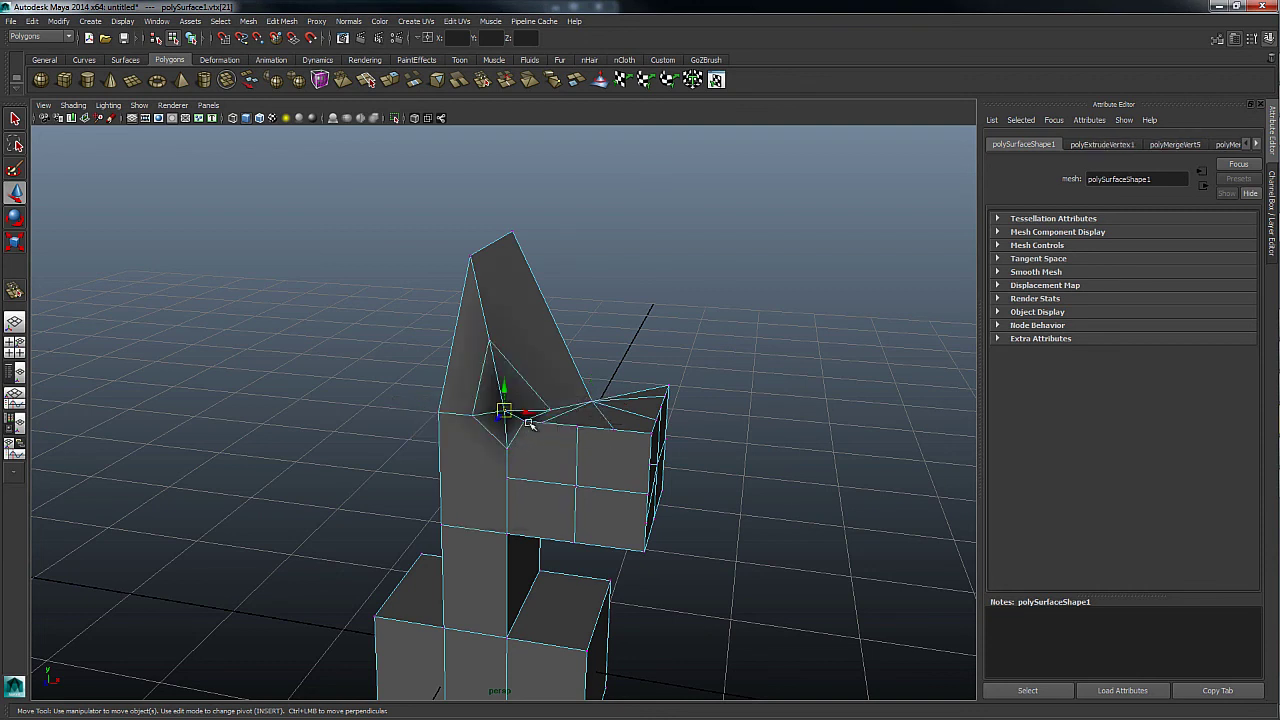
{"action": "left_click", "coordinate": [505, 255]}
{"action": "key", "text": "g"}
{"action": "left_click_drag", "start_coordinate": [510, 258], "coordinate": [499, 288], "text": "alt"}
{"action": "right_click", "coordinate": [499, 288], "text": "shift"}
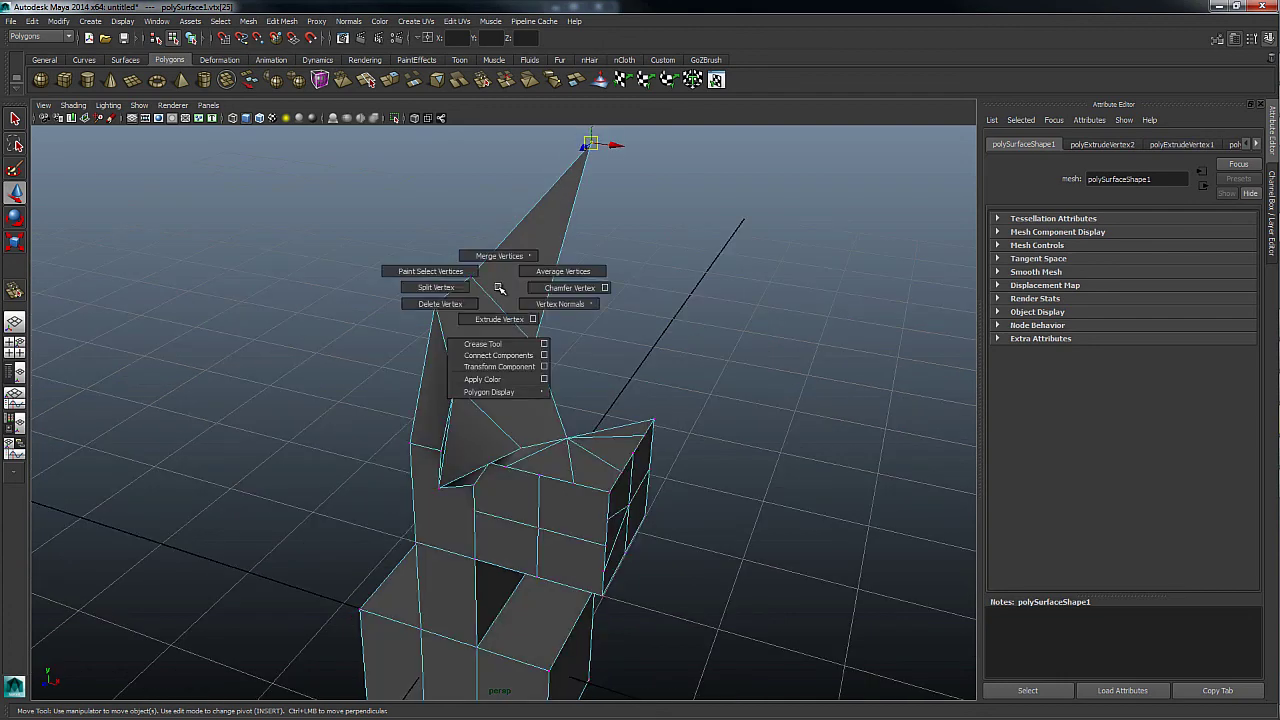
{"action": "left_click", "coordinate": [507, 277]}
{"action": "right_click", "coordinate": [452, 272], "text": "shift"}
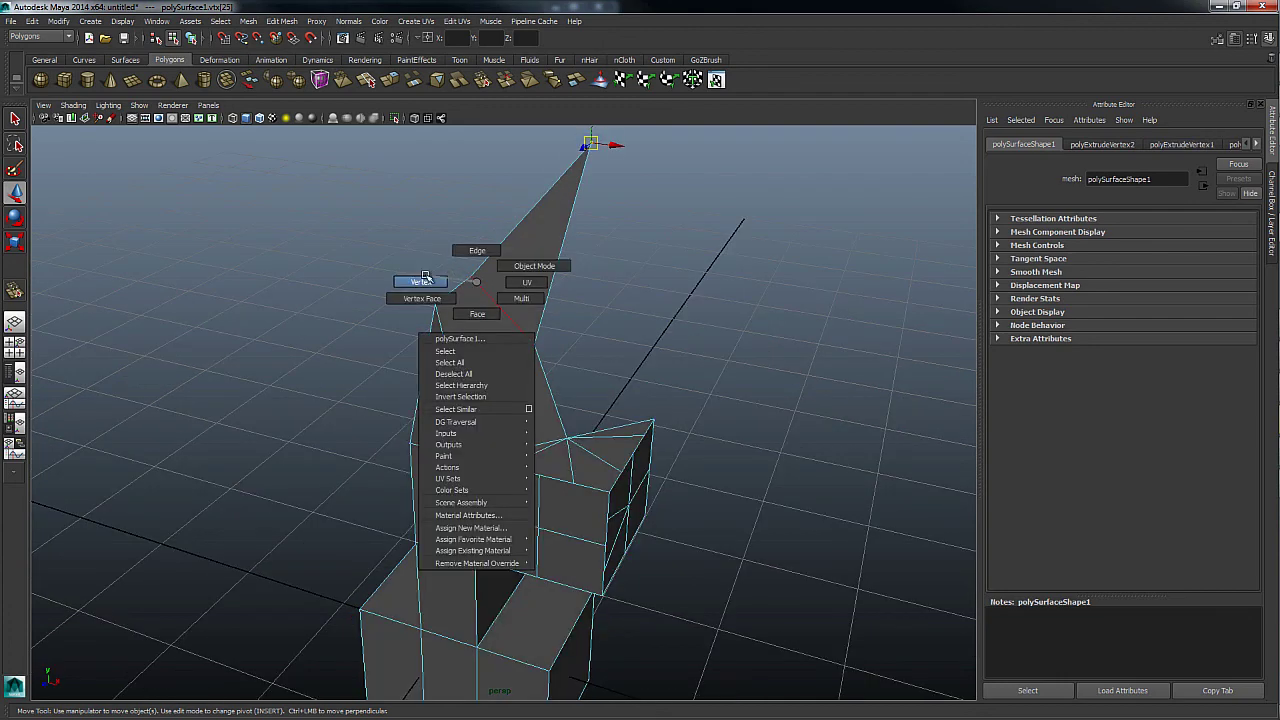
{"action": "left_click", "coordinate": [457, 285]}
{"action": "right_click", "coordinate": [461, 289], "text": "shift"}
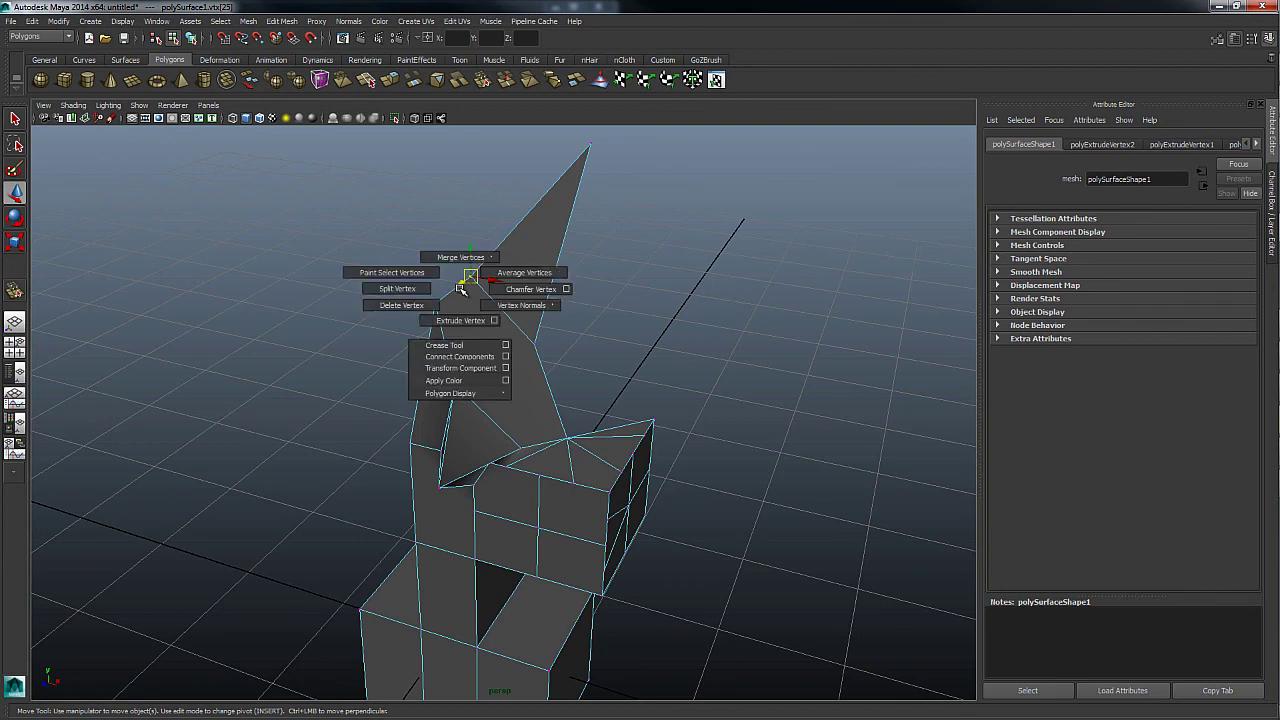
Average three selected vertices to pull the tall spike down
{"action": "left_click_drag", "start_coordinate": [461, 289], "coordinate": [600, 149], "text": "alt"}
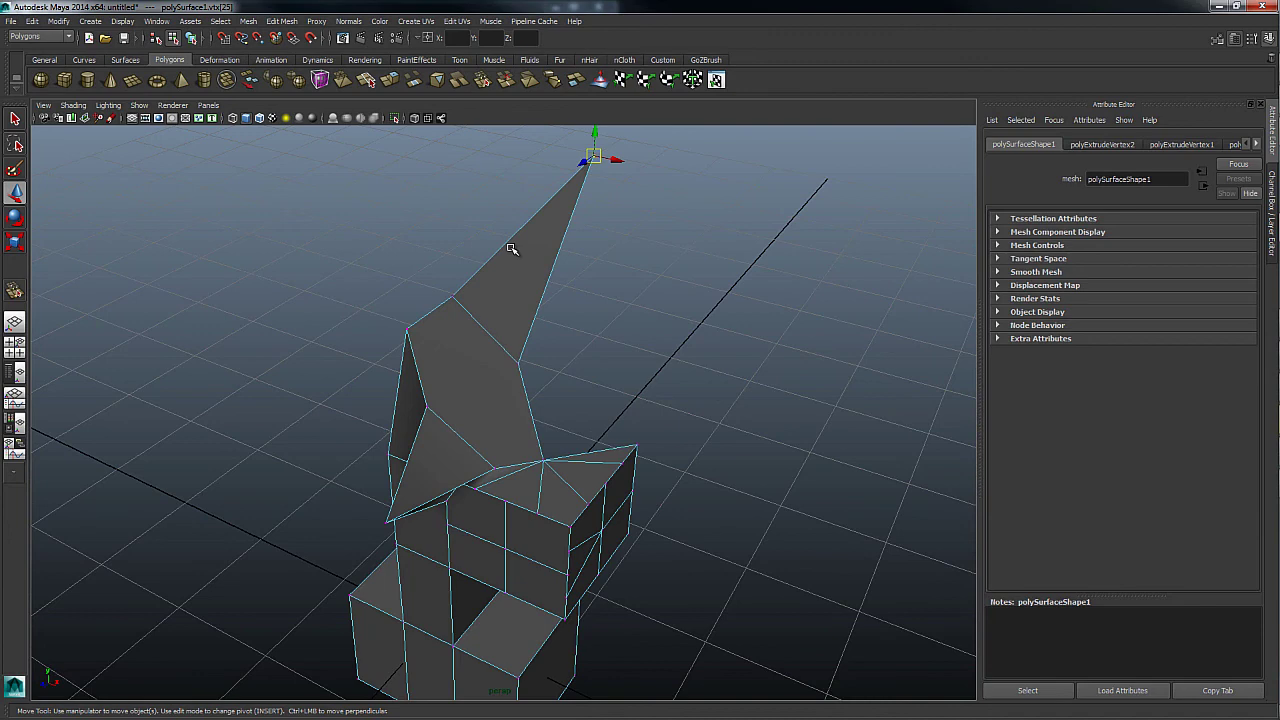
{"action": "left_click", "coordinate": [450, 295]}
{"action": "key", "text": "ctrl+z"}
{"action": "left_click", "coordinate": [447, 304], "text": "shift"}
{"action": "left_click", "coordinate": [404, 332], "text": "shift"}
{"action": "right_click_drag", "start_coordinate": [400, 347], "coordinate": [447, 333], "text": "shift"}
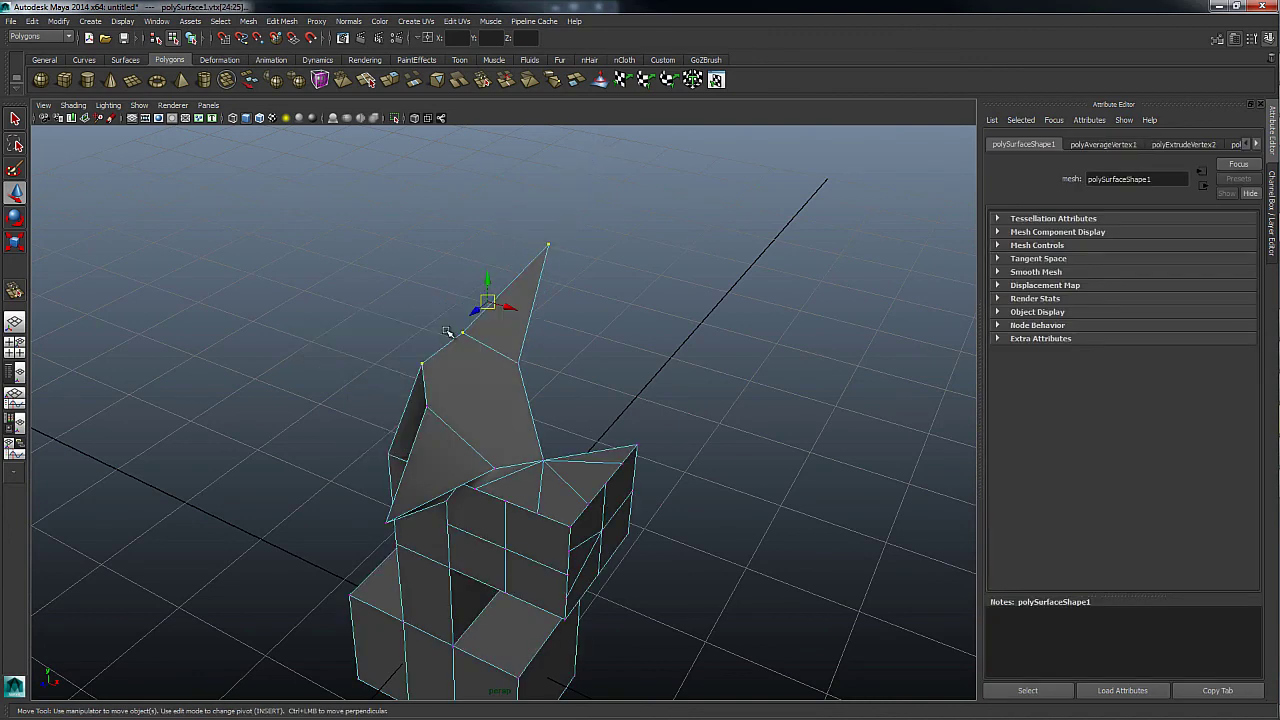
Merge the neighbouring vertices near the spike's base into one point
{"action": "mouse_move", "coordinate": [447, 332]}
{"action": "left_mouse_down", "text": "alt"}
{"action": "mouse_move", "coordinate": [421, 332]}
{"action": "mouse_move", "coordinate": [617, 314]}
{"action": "mouse_move", "coordinate": [474, 329]}
{"action": "mouse_move", "coordinate": [384, 297]}
{"action": "left_mouse_up", "text": "alt"}
{"action": "left_click", "coordinate": [384, 297]}
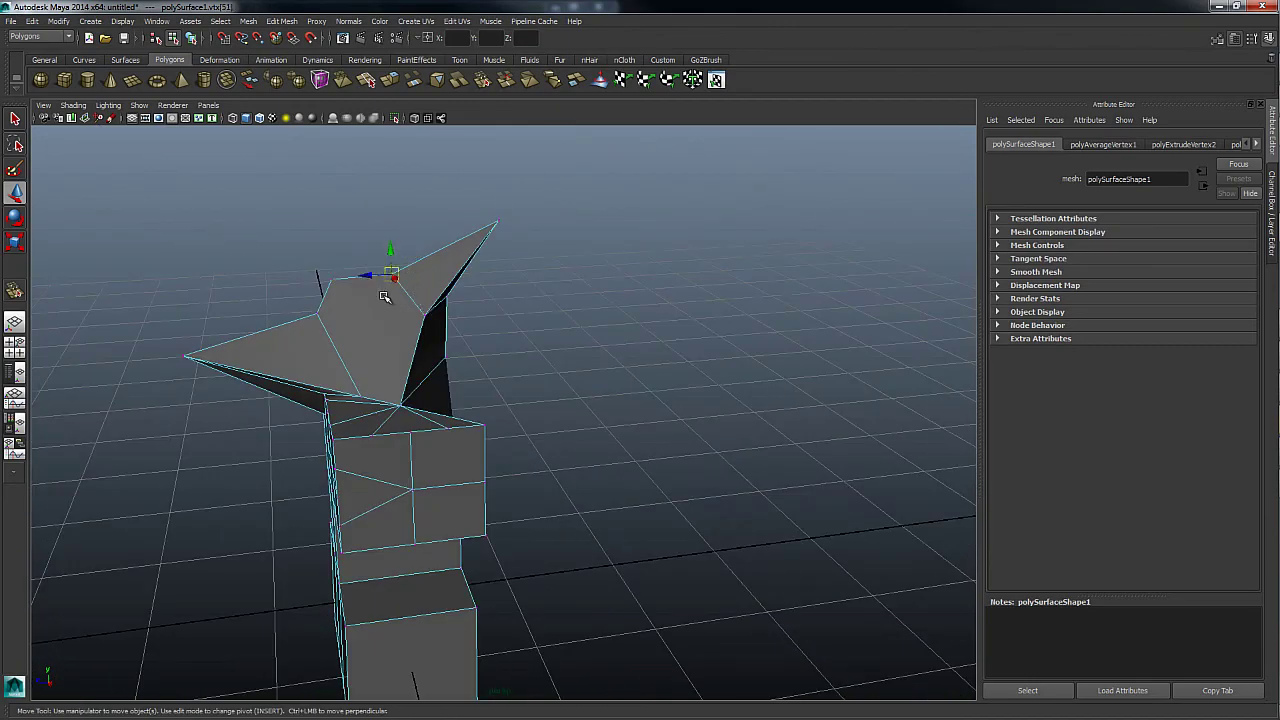
{"action": "left_click", "coordinate": [371, 314]}
{"action": "left_click", "coordinate": [366, 277]}
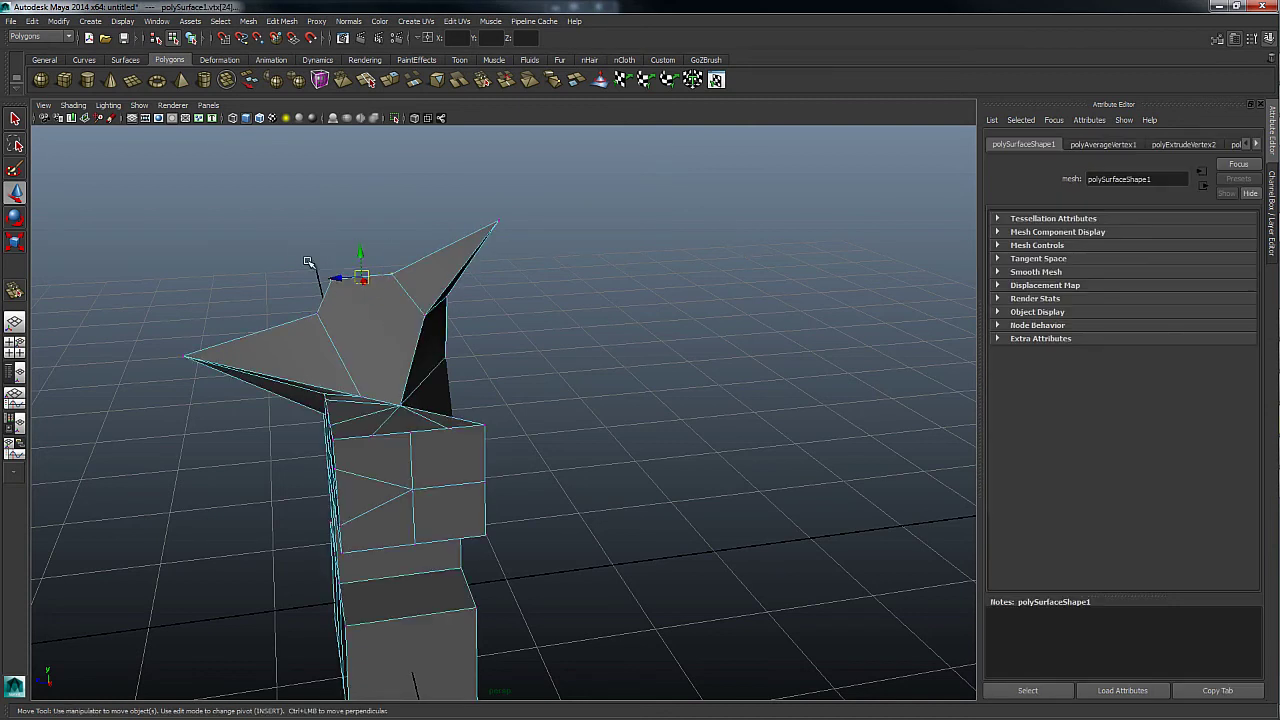
{"action": "right_click_drag", "start_coordinate": [361, 277], "coordinate": [369, 230], "text": "shift"}
{"action": "key", "text": "ctrl+z"}
{"action": "right_click", "coordinate": [412, 332], "text": "shift"}
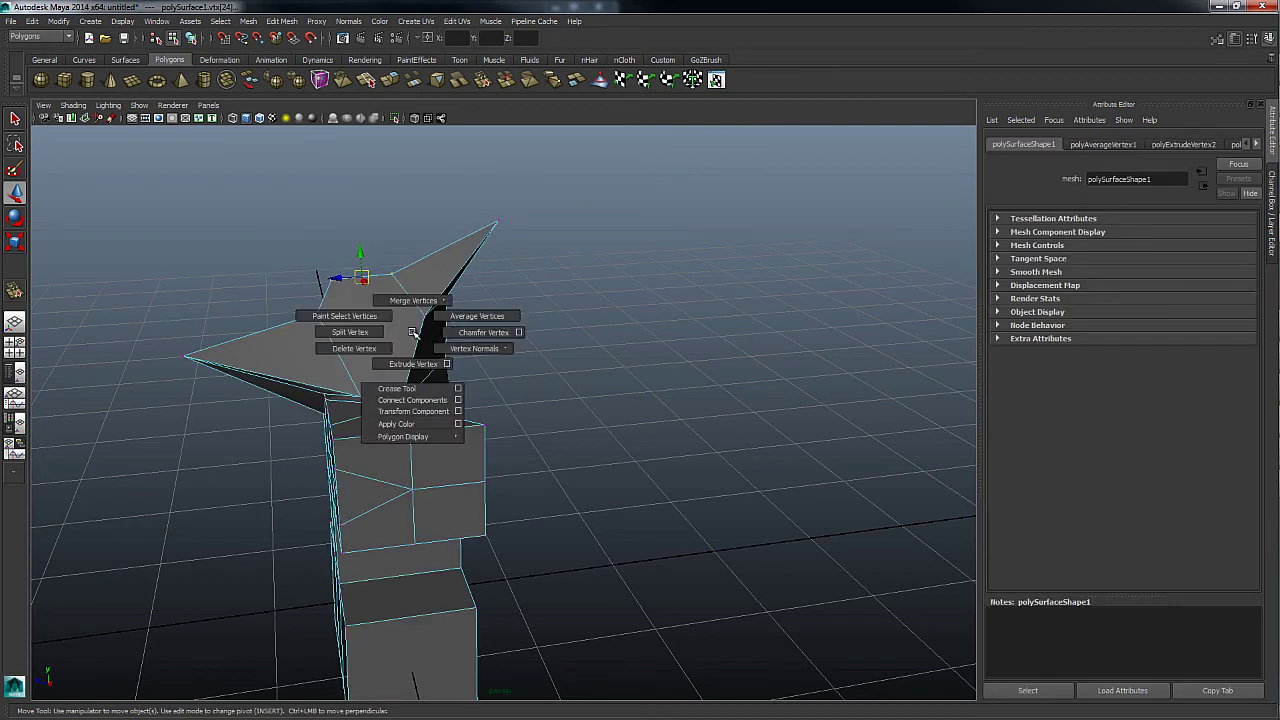
{"action": "left_click", "coordinate": [470, 211]}
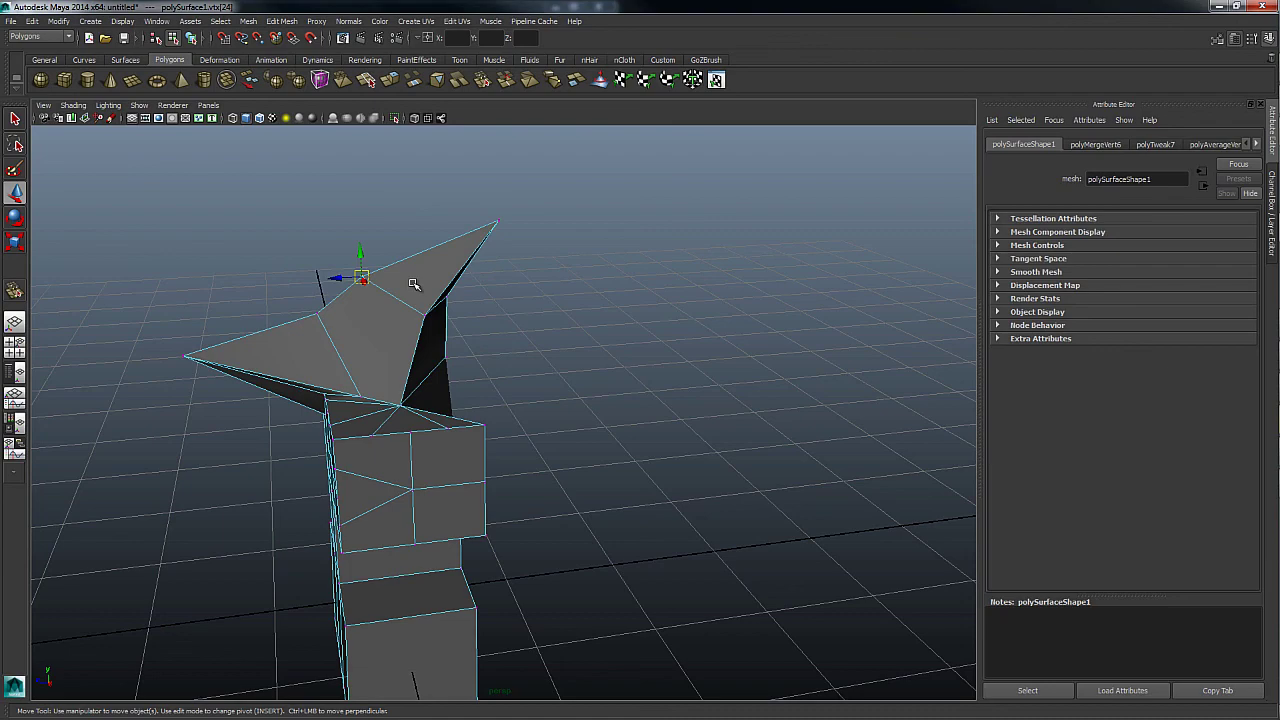
{"action": "mouse_move", "coordinate": [414, 288]}
{"action": "left_mouse_down", "text": "alt"}
{"action": "mouse_move", "coordinate": [410, 315]}
{"action": "mouse_move", "coordinate": [632, 314]}
{"action": "left_mouse_up", "text": "alt"}
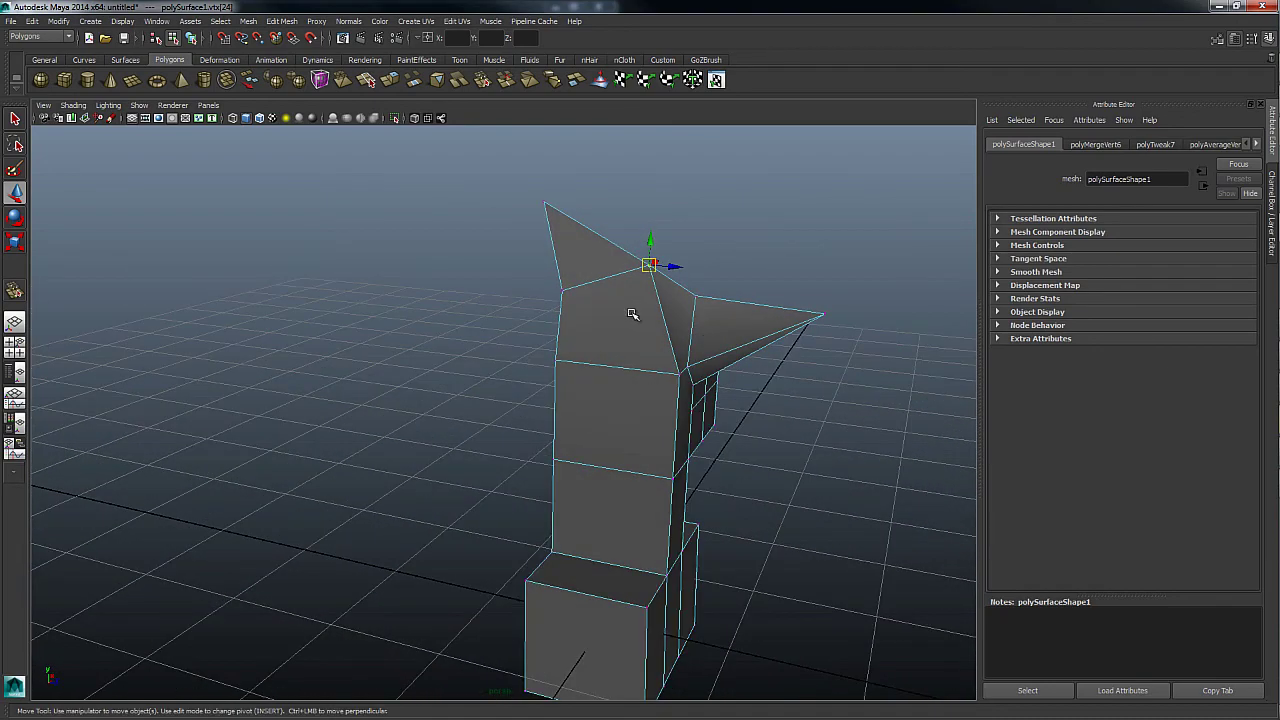
Collapse the column's top edge into a single point
{"action": "left_click", "coordinate": [595, 280]}
{"action": "right_click", "coordinate": [594, 295], "text": "shift"}
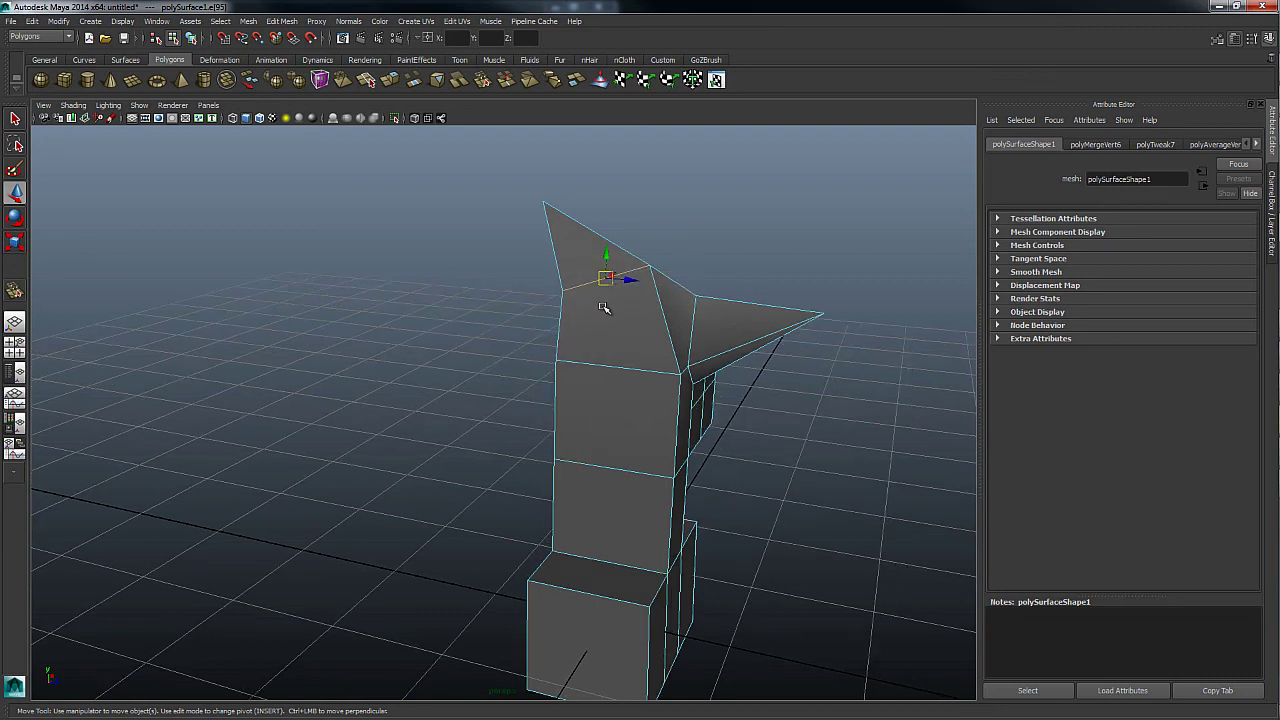
{"action": "mouse_move", "coordinate": [603, 306]}
{"action": "right_mouse_down", "text": "shift"}
{"action": "mouse_move", "coordinate": [607, 253]}
{"action": "mouse_move", "coordinate": [634, 294]}
{"action": "right_mouse_up", "text": "shift"}
{"action": "mouse_move", "coordinate": [634, 294]}
{"action": "left_mouse_down", "text": "alt"}
{"action": "mouse_move", "coordinate": [720, 306]}
{"action": "mouse_move", "coordinate": [619, 357]}
{"action": "mouse_move", "coordinate": [663, 386]}
{"action": "mouse_move", "coordinate": [654, 351]}
{"action": "left_mouse_up", "text": "alt"}
Trial-collapse the column's middle edges into triangles, then undo it
{"action": "left_click", "coordinate": [654, 351]}
{"action": "left_click", "coordinate": [616, 449], "text": "shift"}
{"action": "right_click_drag", "start_coordinate": [616, 449], "coordinate": [670, 413], "text": "shift"}
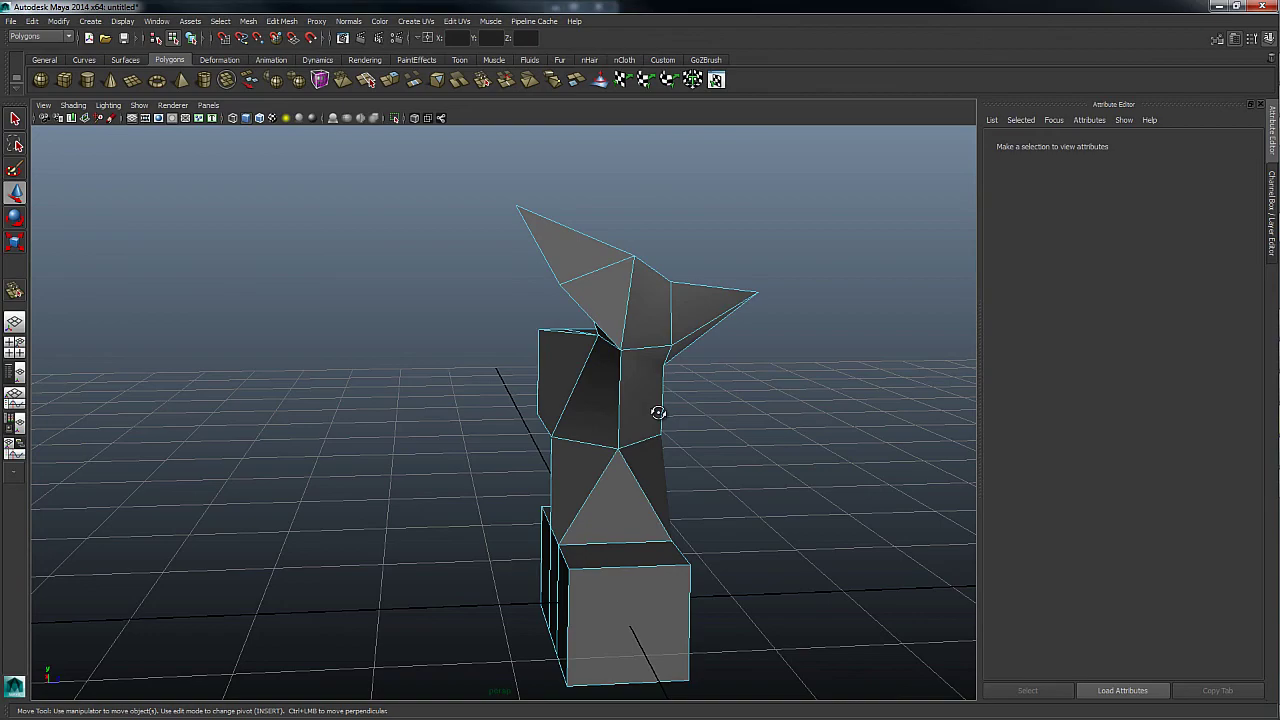
{"action": "left_click_drag", "start_coordinate": [657, 409], "coordinate": [600, 420], "text": "alt"}
{"action": "left_click", "coordinate": [634, 480]}
{"action": "mouse_move", "coordinate": [634, 480]}
{"action": "left_mouse_down", "text": "alt"}
{"action": "mouse_move", "coordinate": [652, 473]}
{"action": "mouse_move", "coordinate": [629, 491]}
{"action": "mouse_move", "coordinate": [560, 430]}
{"action": "mouse_move", "coordinate": [563, 457]}
{"action": "left_mouse_up", "text": "alt"}
{"action": "right_click_drag", "start_coordinate": [563, 457], "coordinate": [580, 434], "text": "shift"}
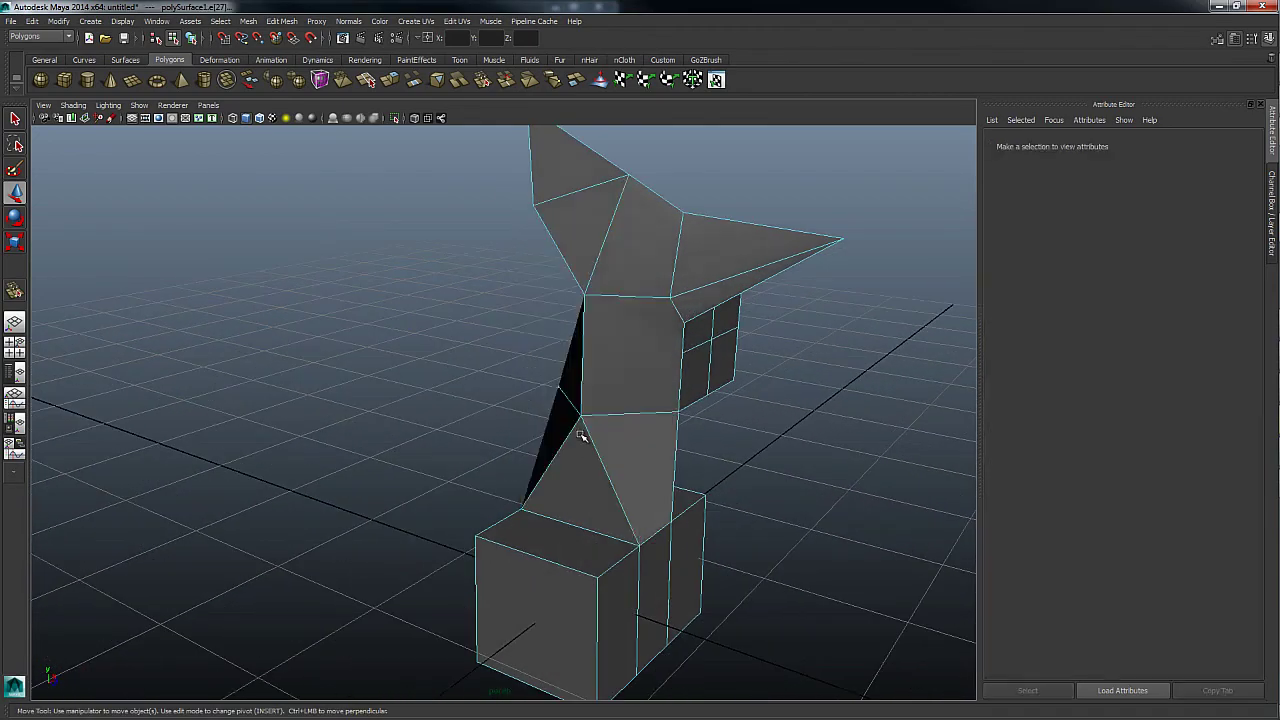
{"action": "mouse_move", "coordinate": [609, 423]}
{"action": "left_mouse_down", "text": "alt"}
{"action": "mouse_move", "coordinate": [603, 403]}
{"action": "mouse_move", "coordinate": [654, 404]}
{"action": "left_mouse_up", "text": "alt"}
{"action": "key", "text": "ctrl+z"}
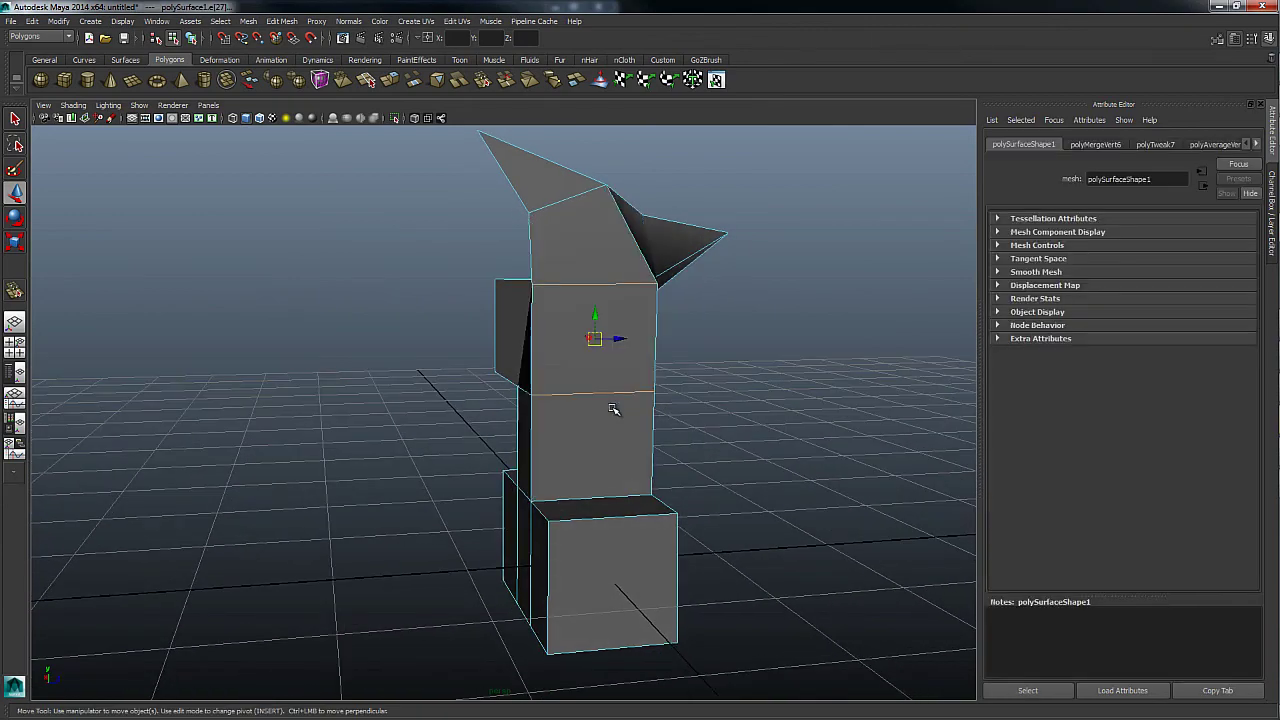
Bevel the selected edges along the column
{"action": "right_click", "coordinate": [612, 408], "text": "shift"}
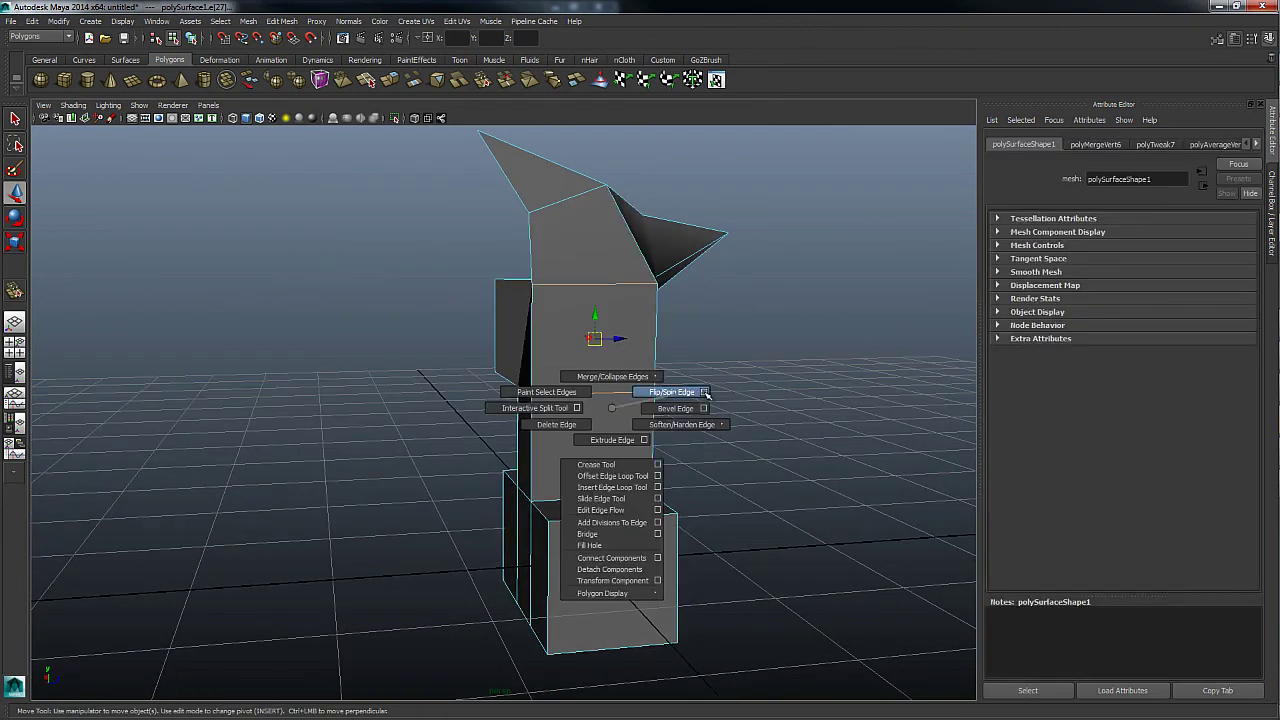
{"action": "left_click", "coordinate": [675, 408]}
{"action": "left_click_drag", "start_coordinate": [600, 403], "coordinate": [551, 423], "text": "alt"}
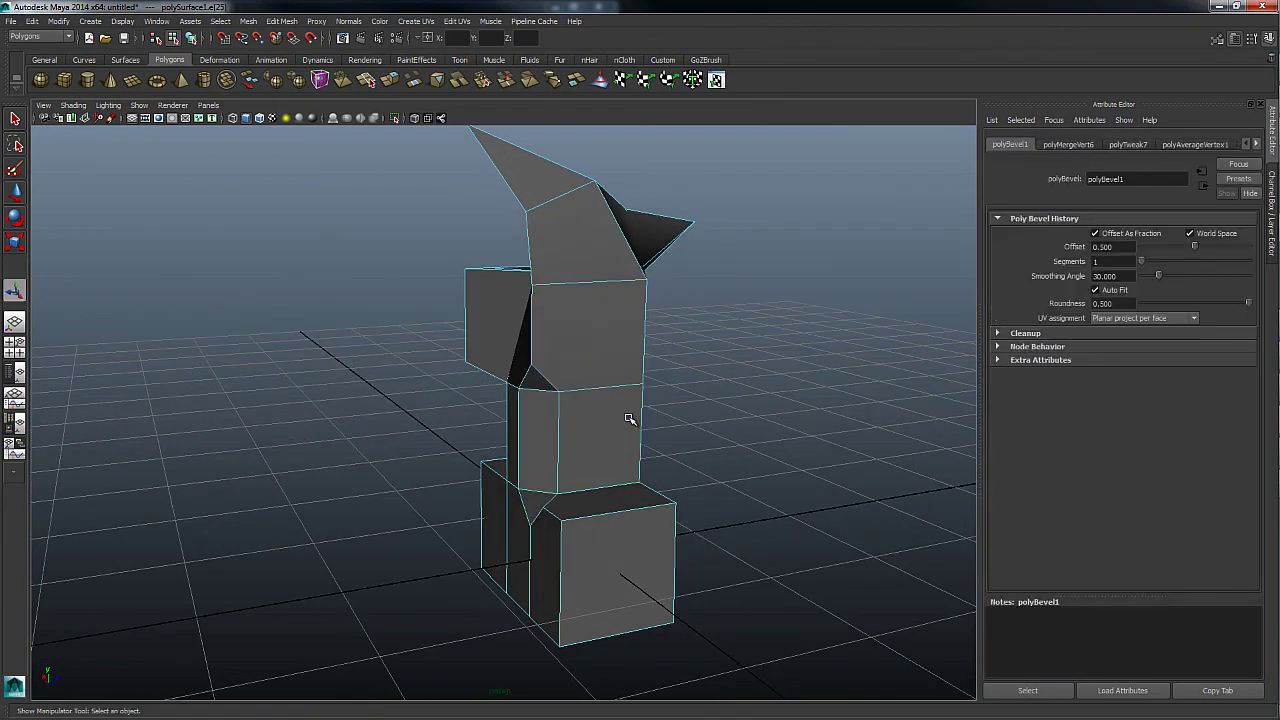
{"action": "left_click_drag", "start_coordinate": [629, 418], "coordinate": [551, 421], "text": "alt"}
{"action": "right_click", "coordinate": [551, 421], "text": "shift"}
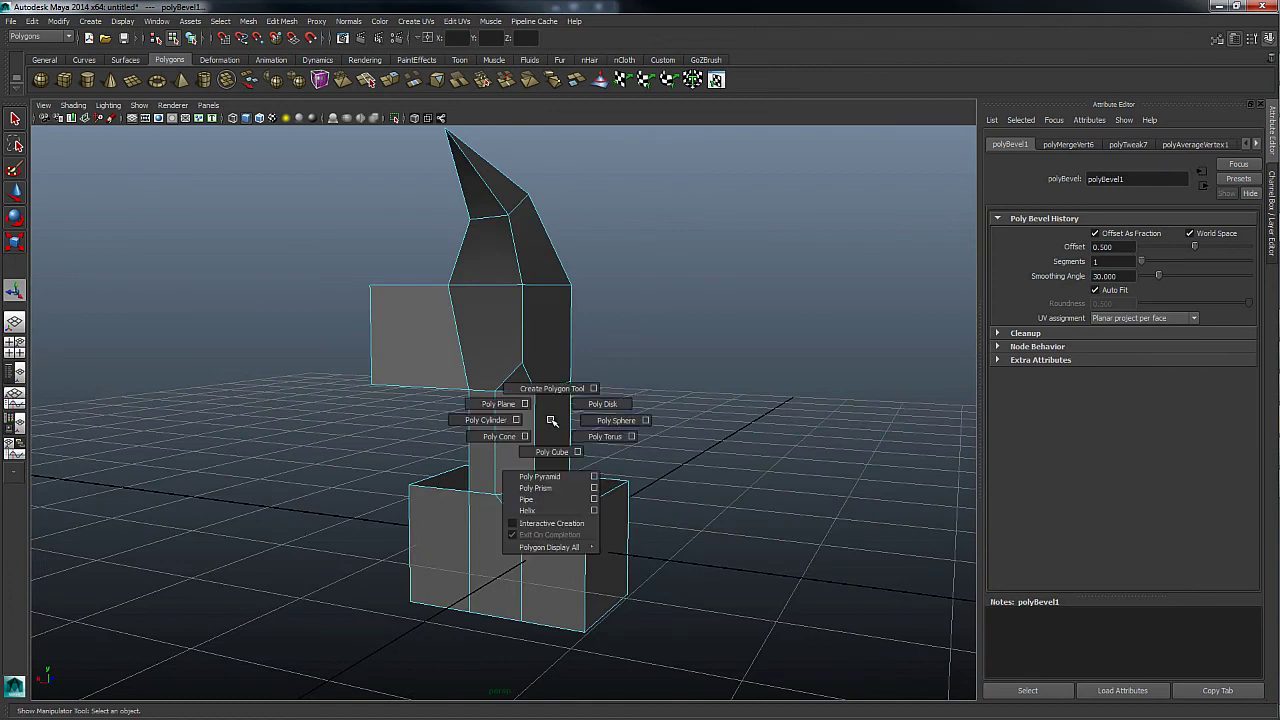
{"action": "right_click", "coordinate": [531, 420], "text": "shift"}
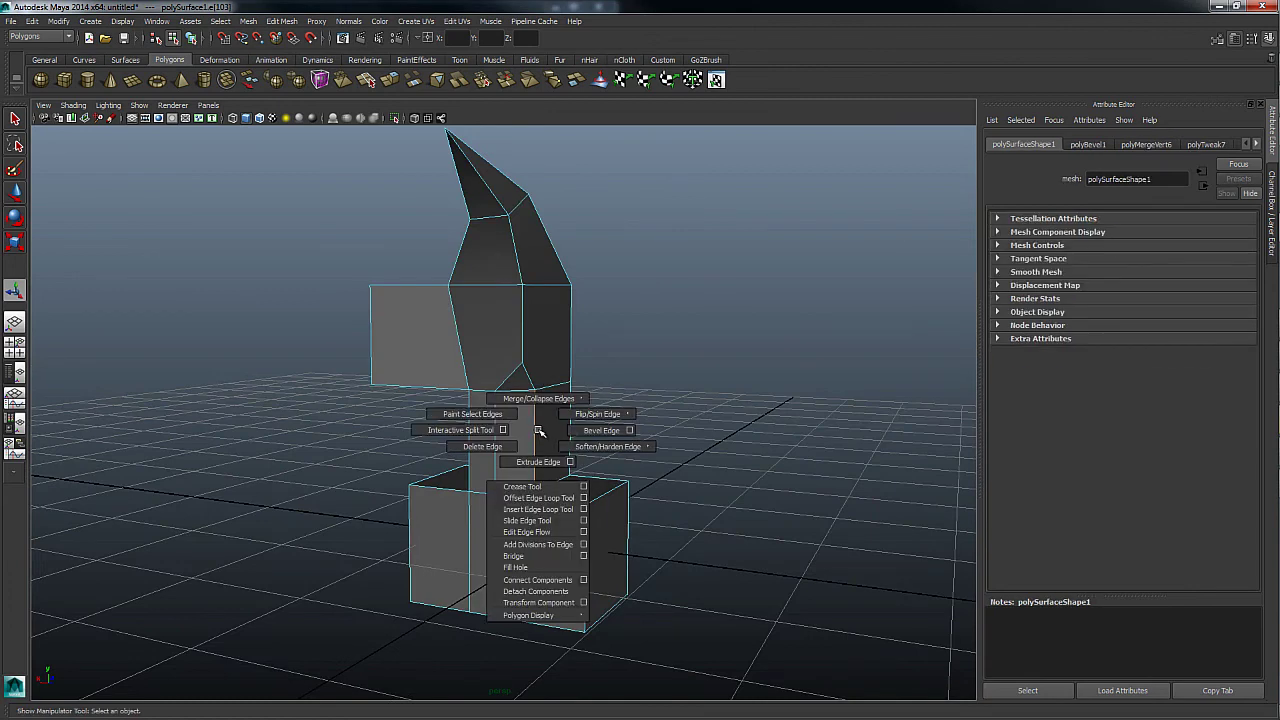
{"action": "mouse_move", "coordinate": [531, 420]}
{"action": "left_mouse_down", "text": "alt"}
{"action": "mouse_move", "coordinate": [499, 410]}
{"action": "mouse_move", "coordinate": [586, 394]}
{"action": "left_mouse_up", "text": "alt"}
{"action": "right_click_drag", "start_coordinate": [586, 394], "coordinate": [660, 418], "text": "shift"}
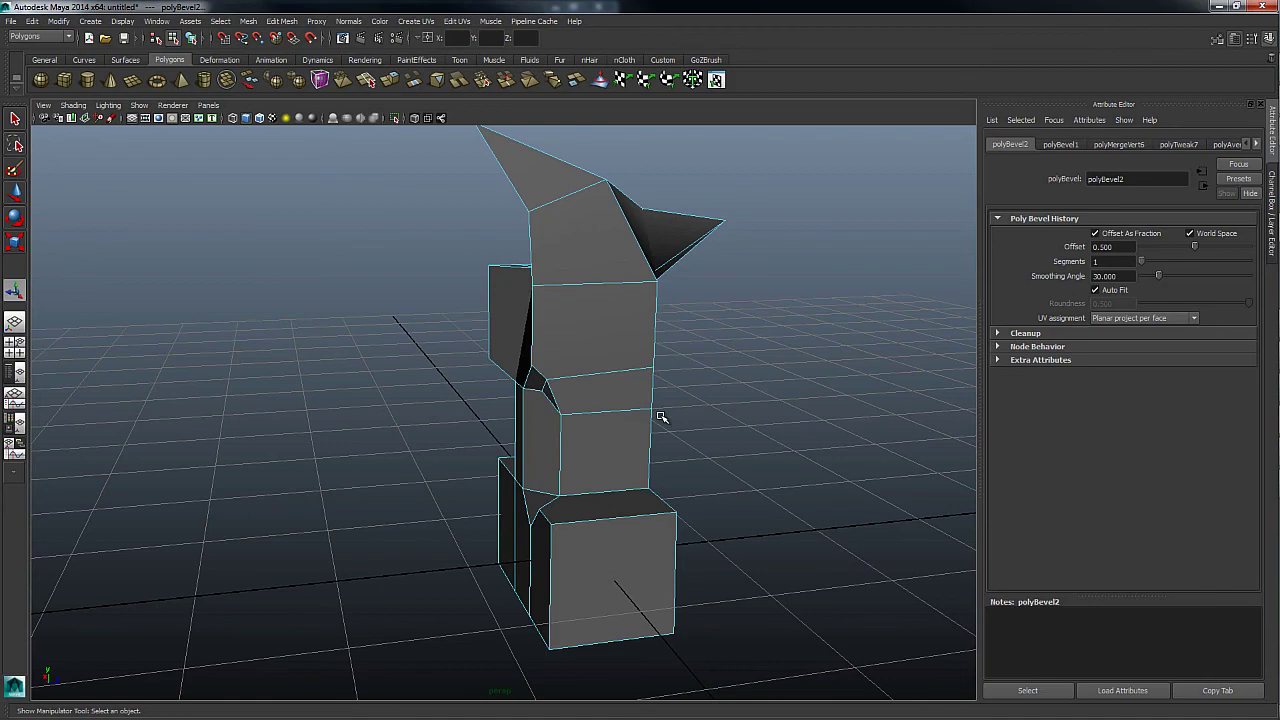
{"action": "left_click_drag", "start_coordinate": [660, 420], "coordinate": [700, 393], "text": "alt"}
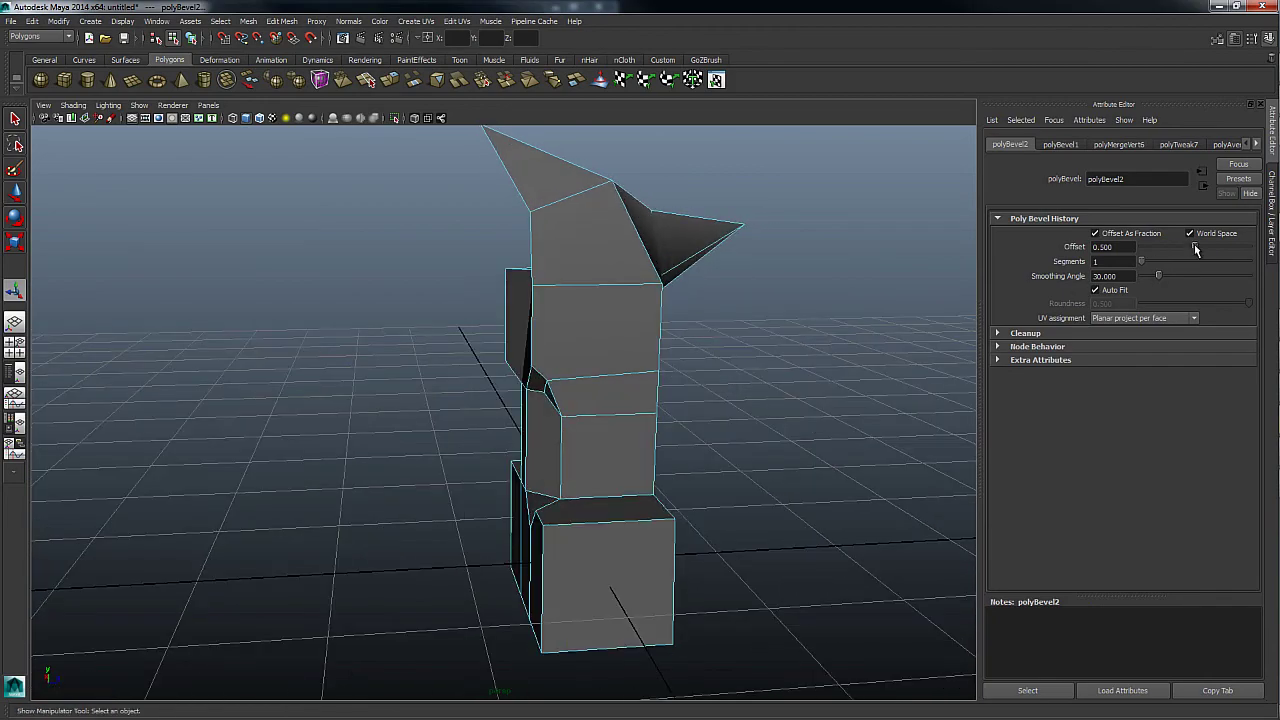
Narrow the bevel offset to about 0.255 and toggle the bevel attribute views
{"action": "left_click_drag", "start_coordinate": [1195, 249], "coordinate": [1167, 249]}
{"action": "left_click_drag", "start_coordinate": [805, 350], "coordinate": [860, 340], "text": "alt"}
{"action": "key", "text": "ctrl+a"}
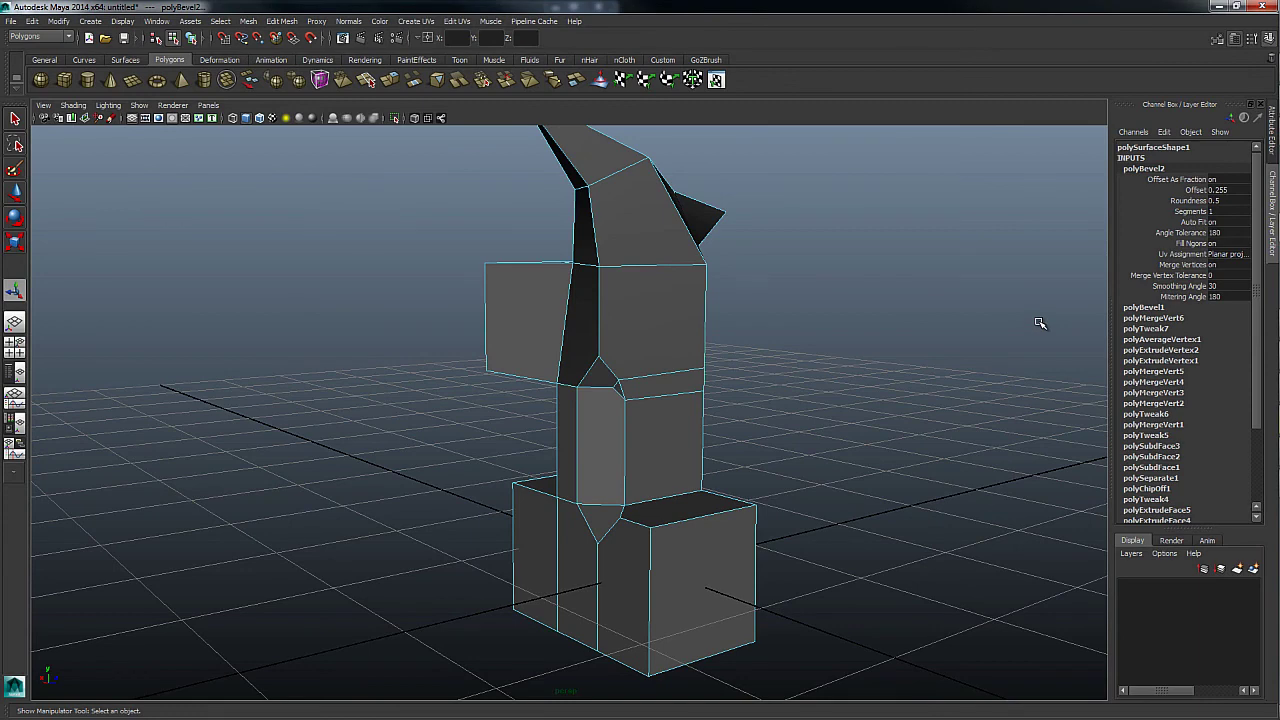
{"action": "mouse_move", "coordinate": [1040, 323]}
{"action": "left_mouse_down", "text": "alt"}
{"action": "mouse_move", "coordinate": [928, 360]}
{"action": "mouse_move", "coordinate": [911, 279]}
{"action": "left_mouse_up", "text": "alt"}
{"action": "key", "text": "ctrl+a"}
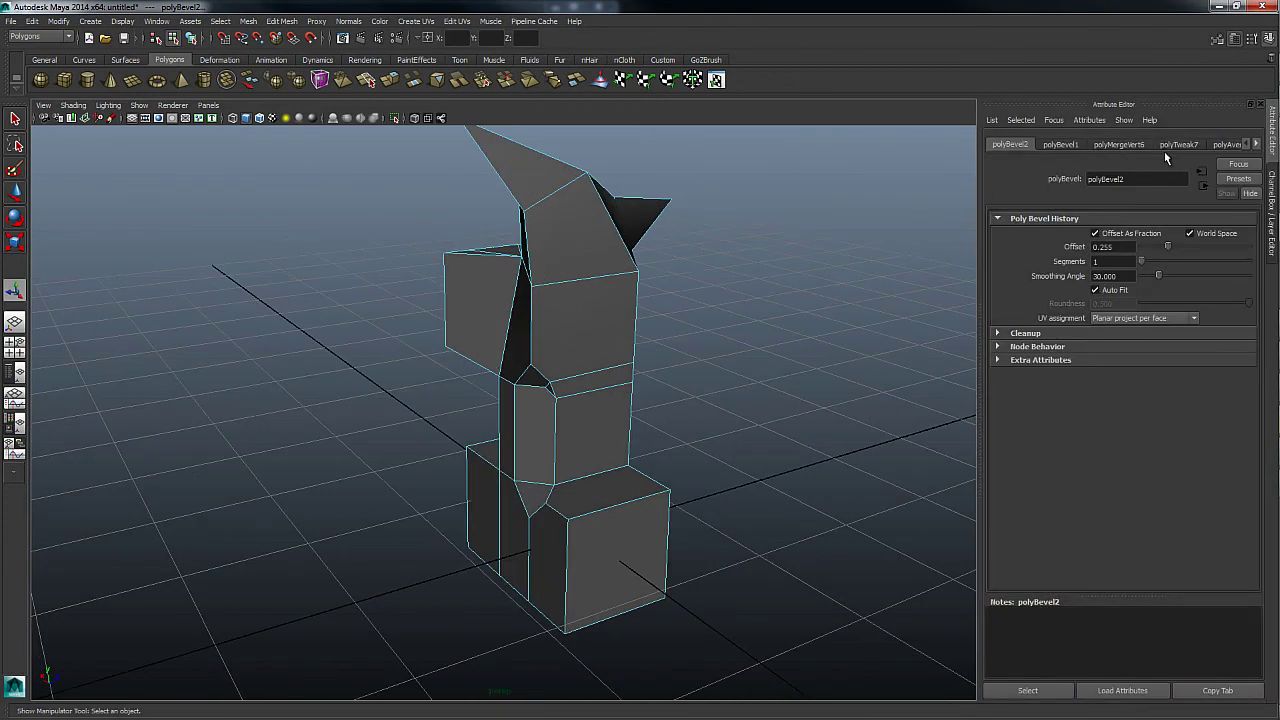
{"action": "key", "text": "ctrl+a"}
{"action": "left_click_drag", "start_coordinate": [962, 290], "coordinate": [978, 293], "text": "alt"}
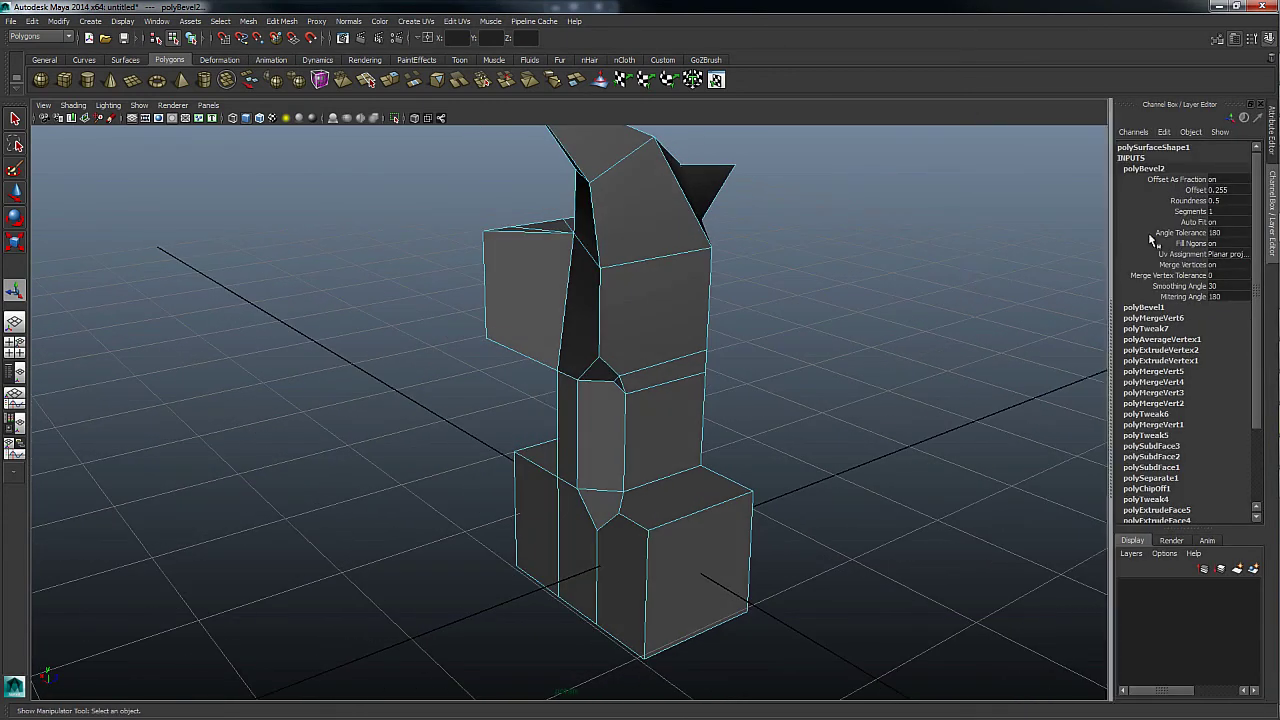
Raise the bevel segments to 2 and widen its offset to 0.63
{"action": "left_click", "coordinate": [1191, 213]}
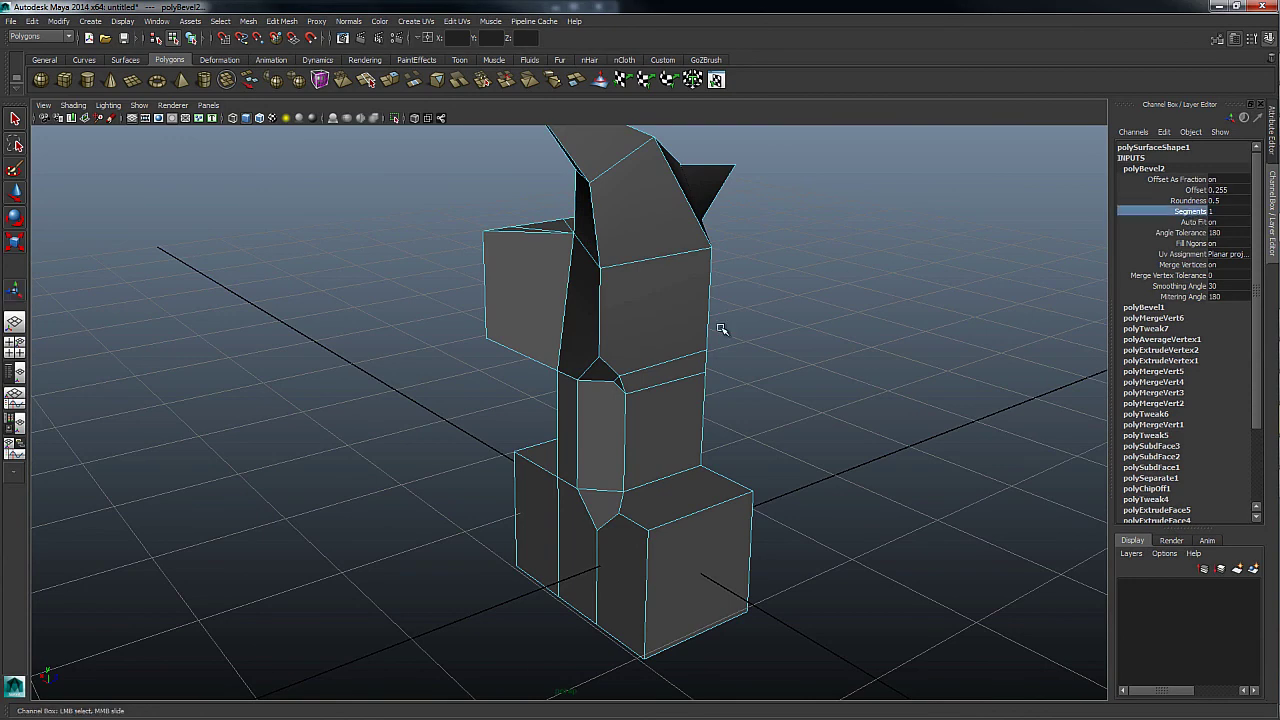
{"action": "middle_click_drag", "start_coordinate": [722, 330], "coordinate": [729, 321]}
{"action": "scroll", "coordinate": [1005, 227], "scroll_direction": "up", "scroll_amount": 2}
{"action": "left_click", "coordinate": [1195, 190]}
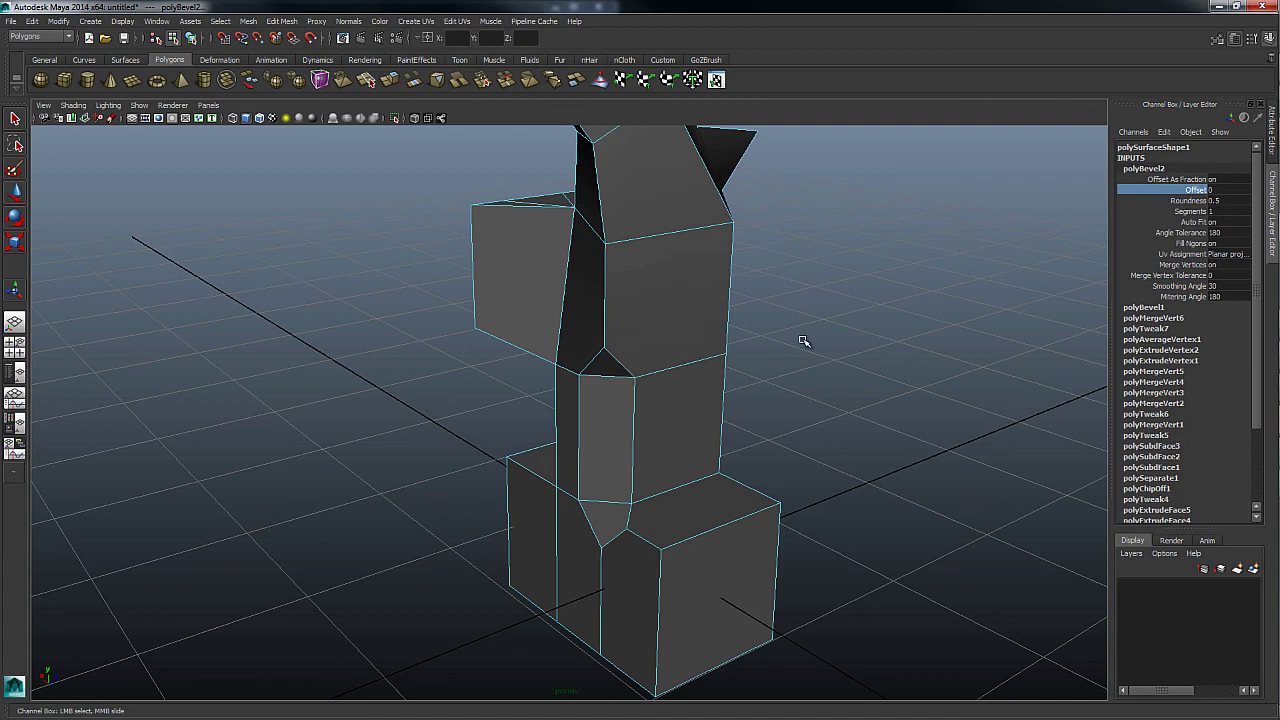
{"action": "mouse_move", "coordinate": [803, 341]}
{"action": "middle_mouse_down"}
{"action": "mouse_move", "coordinate": [876, 315]}
{"action": "mouse_move", "coordinate": [823, 321]}
{"action": "mouse_move", "coordinate": [837, 314]}
{"action": "mouse_move", "coordinate": [944, 285]}
{"action": "middle_mouse_up"}
{"action": "scroll", "coordinate": [837, 314], "scroll_direction": "up", "scroll_amount": 2}
{"action": "left_click_drag", "start_coordinate": [818, 363], "coordinate": [631, 440], "text": "alt"}
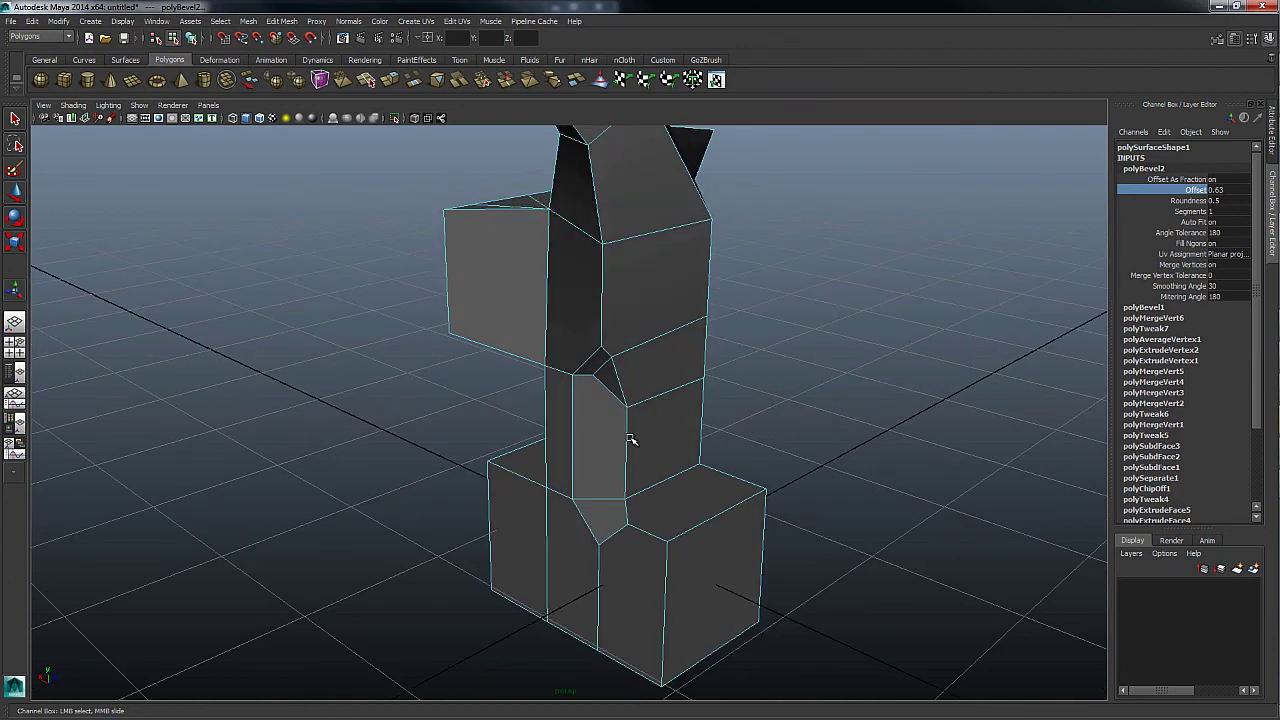
Select an edge on the lower block and activate Slide Edge on it
{"action": "left_click", "coordinate": [627, 422]}
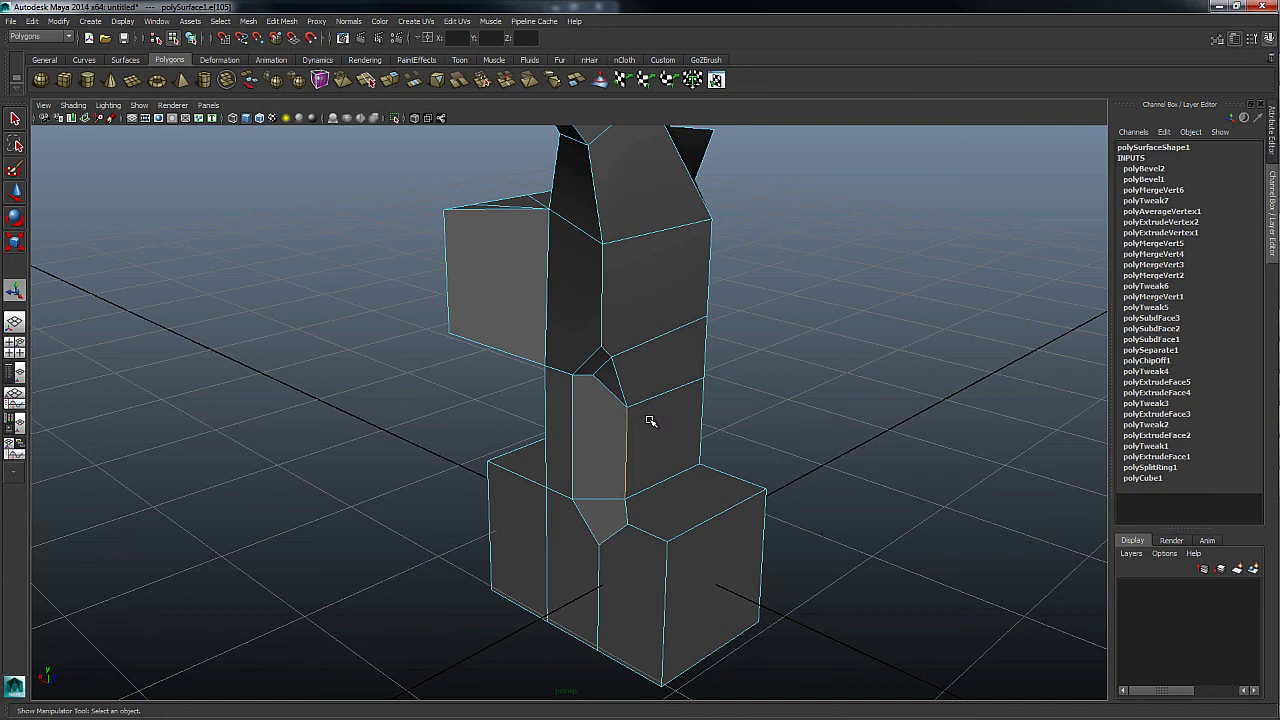
{"action": "right_click", "coordinate": [650, 421], "text": "ctrl"}
{"action": "mouse_move", "coordinate": [668, 423]}
{"action": "left_mouse_down", "text": "alt"}
{"action": "mouse_move", "coordinate": [486, 371]}
{"action": "mouse_move", "coordinate": [603, 428]}
{"action": "left_mouse_up", "text": "alt"}
{"action": "right_click", "coordinate": [603, 428], "text": "shift"}
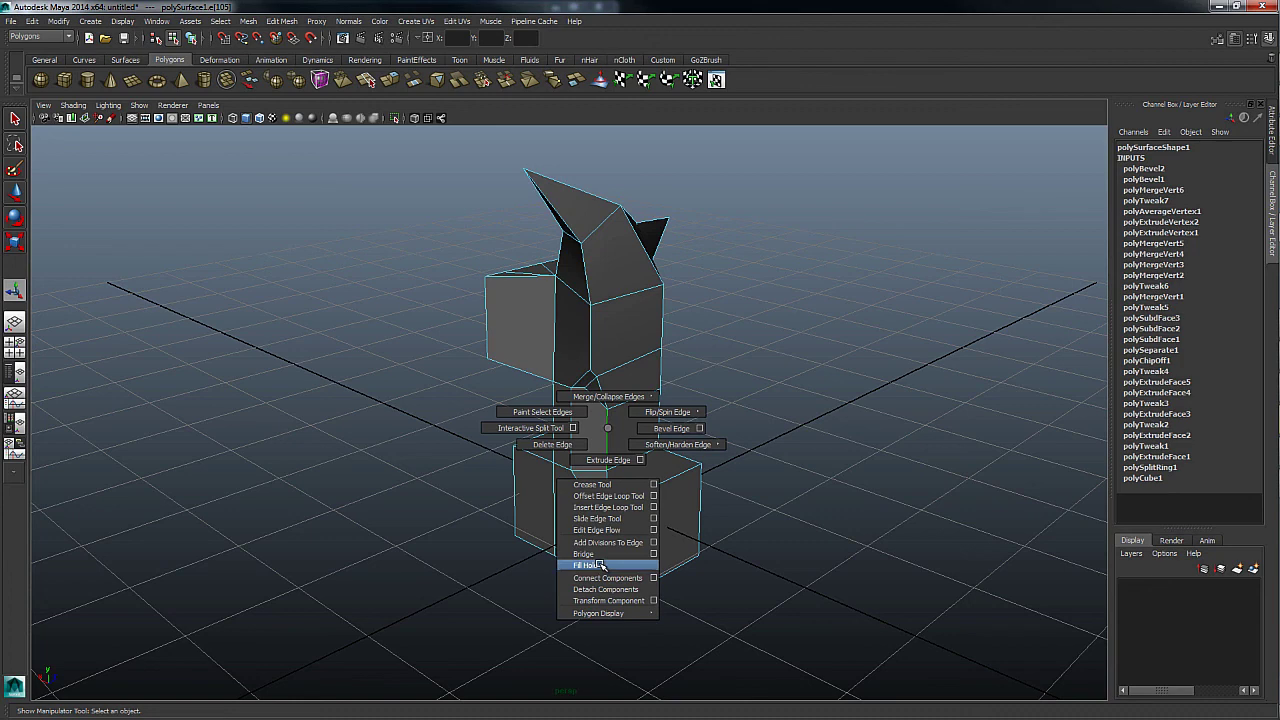
{"action": "left_click", "coordinate": [610, 519]}
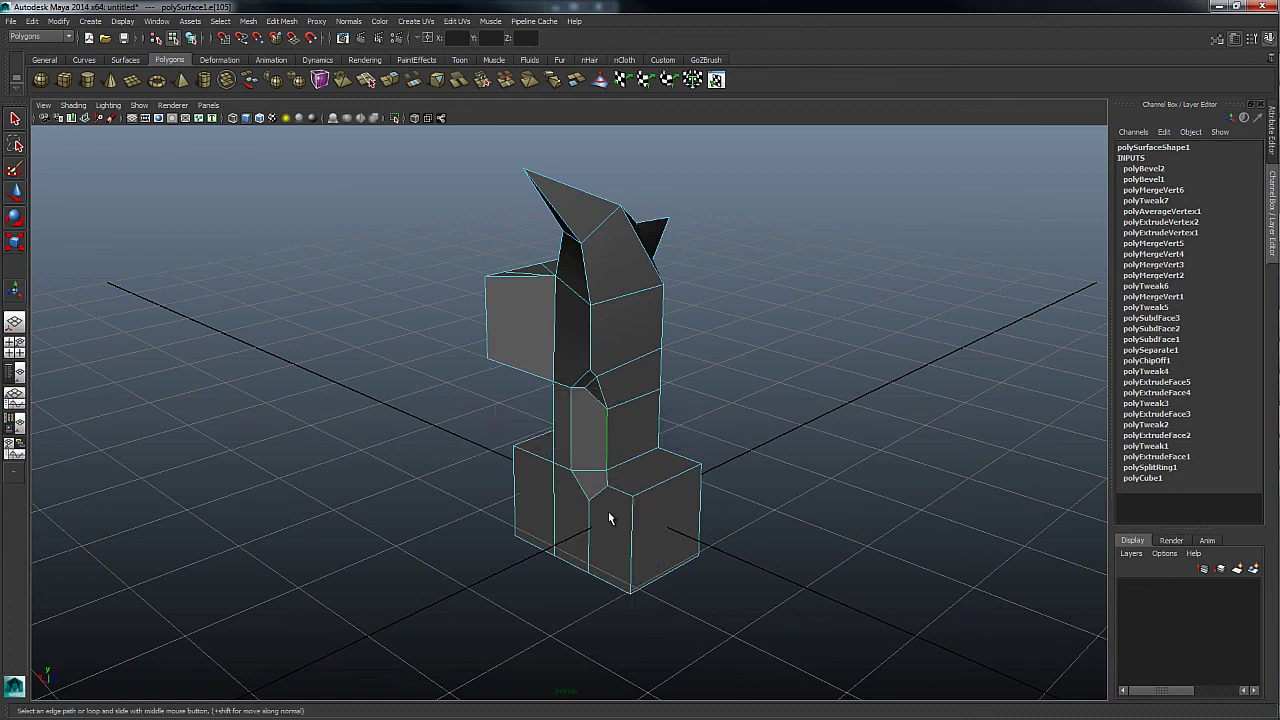
Slide a neck edge to near-horizontal, then return to object mode
{"action": "left_click", "coordinate": [611, 368]}
{"action": "right_click", "coordinate": [654, 390]}
{"action": "right_click", "coordinate": [653, 385], "text": "shift"}
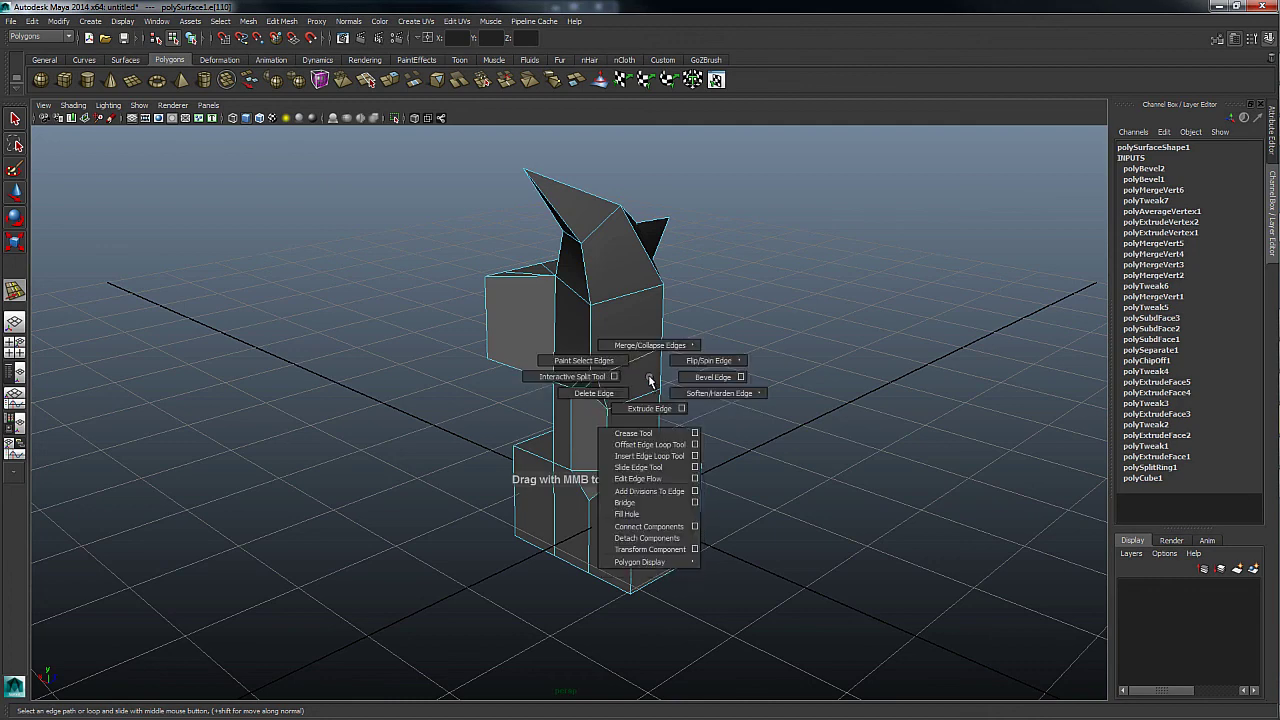
{"action": "left_click", "coordinate": [654, 470]}
{"action": "mouse_move", "coordinate": [582, 381]}
{"action": "middle_mouse_down"}
{"action": "mouse_move", "coordinate": [641, 399]}
{"action": "mouse_move", "coordinate": [627, 347]}
{"action": "middle_mouse_up"}
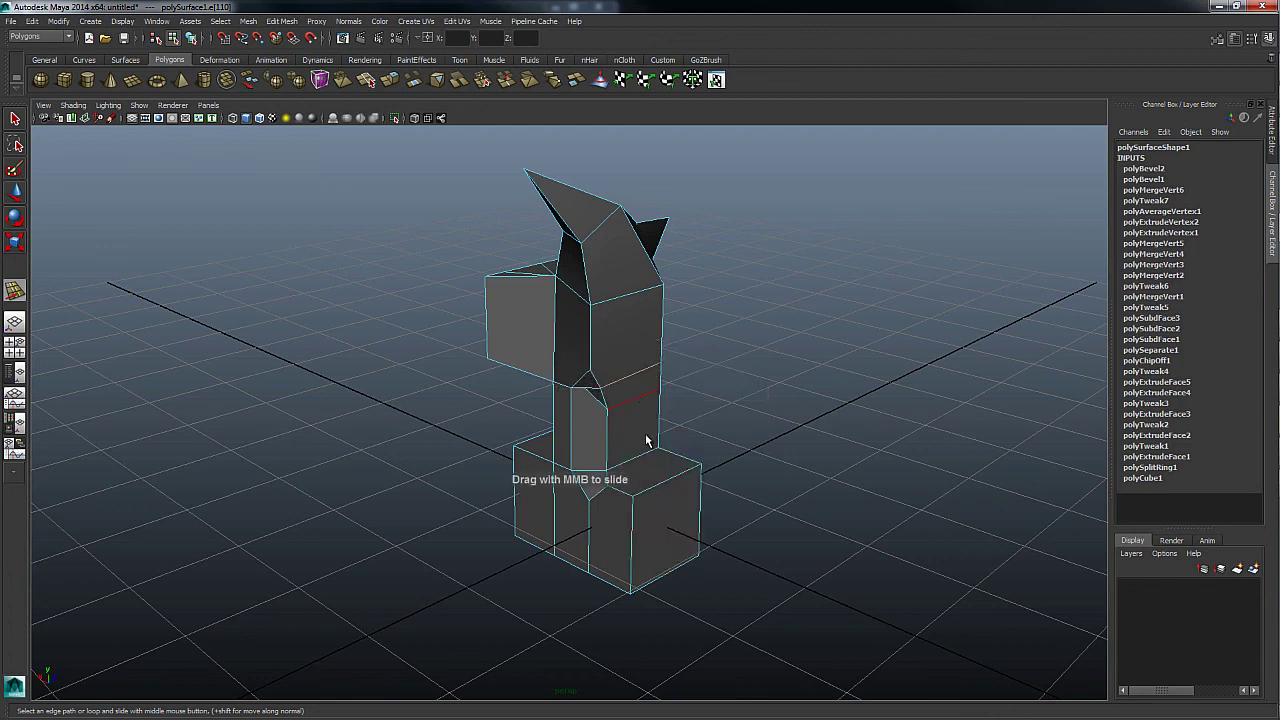
{"action": "scroll", "coordinate": [608, 340], "scroll_direction": "up", "scroll_amount": 2}
{"action": "key", "text": "F8"}
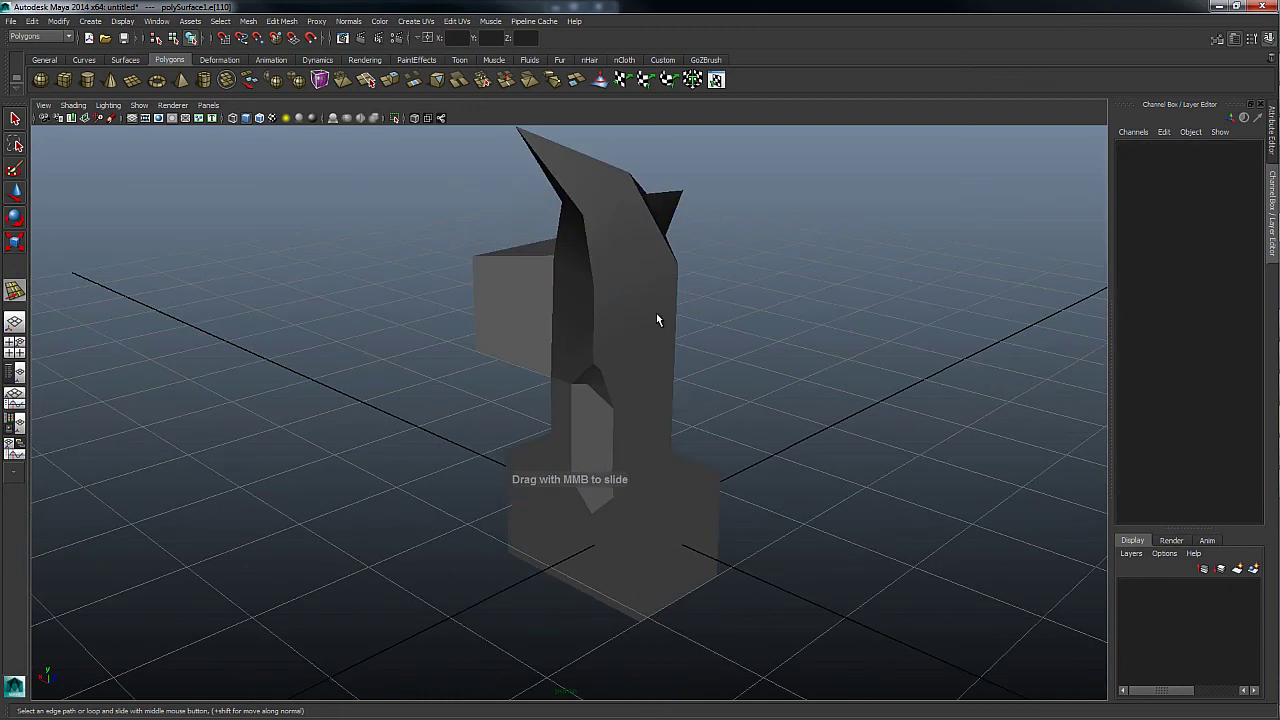
{"action": "scroll", "coordinate": [645, 338], "scroll_direction": "down", "scroll_amount": 2}
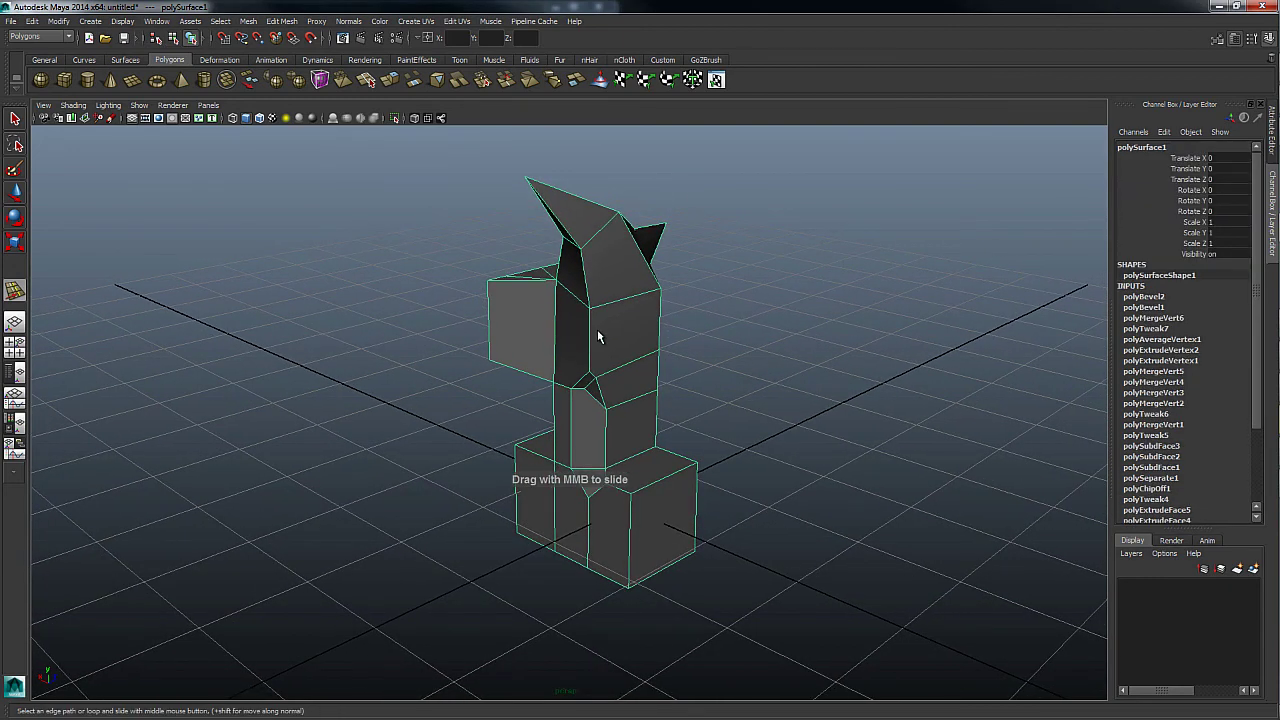
Switch the figure to face mode and select a face on the upper block
{"action": "right_click", "coordinate": [607, 331]}
{"action": "right_click_drag", "start_coordinate": [608, 331], "coordinate": [614, 362]}
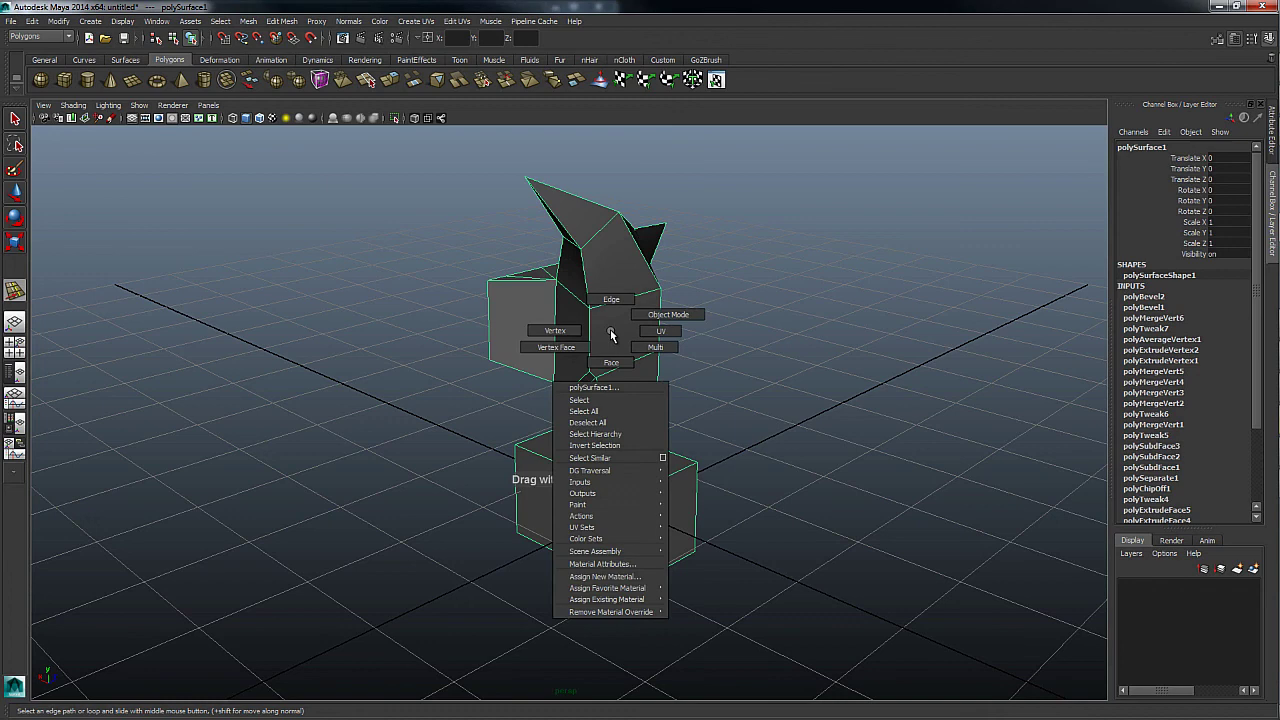
{"action": "key", "text": "F8"}
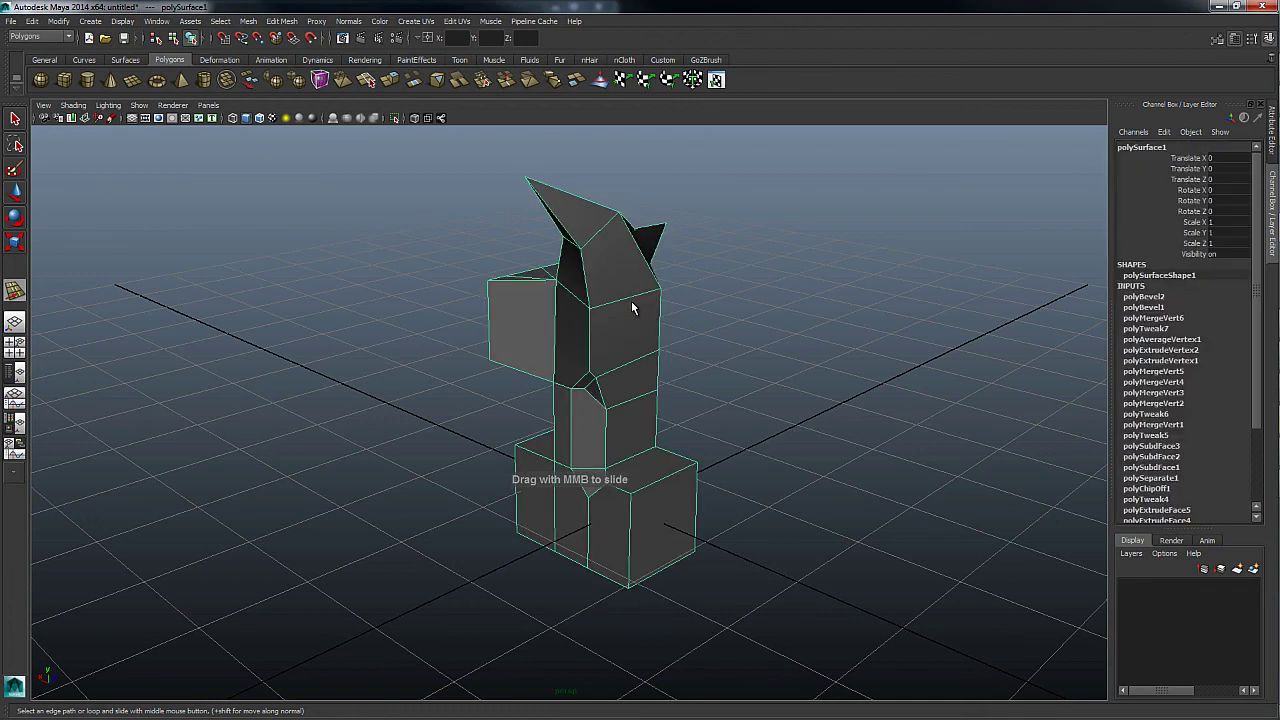
{"action": "right_click", "coordinate": [631, 301]}
{"action": "left_click", "coordinate": [631, 335]}
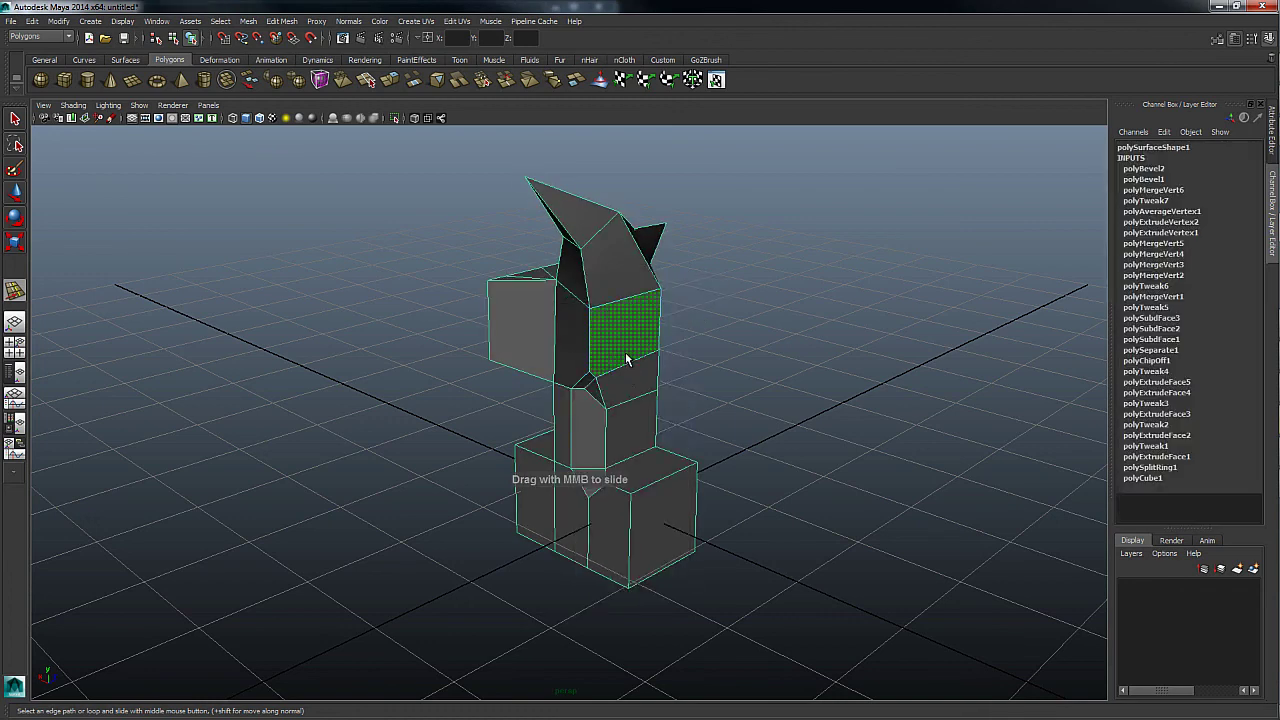
Convert the face selection to edges, then to vertices
{"action": "right_click", "coordinate": [625, 352], "text": "ctrl"}
{"action": "left_click", "coordinate": [628, 355]}
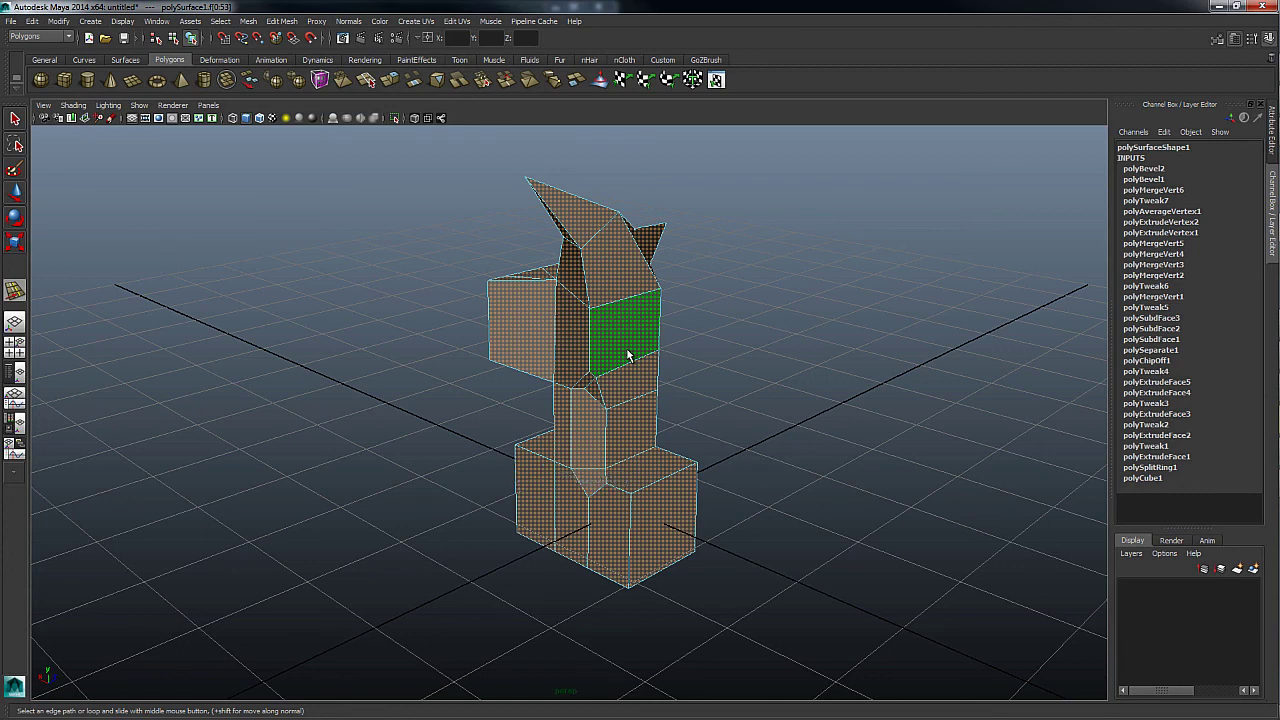
{"action": "right_click", "coordinate": [628, 354], "text": "ctrl"}
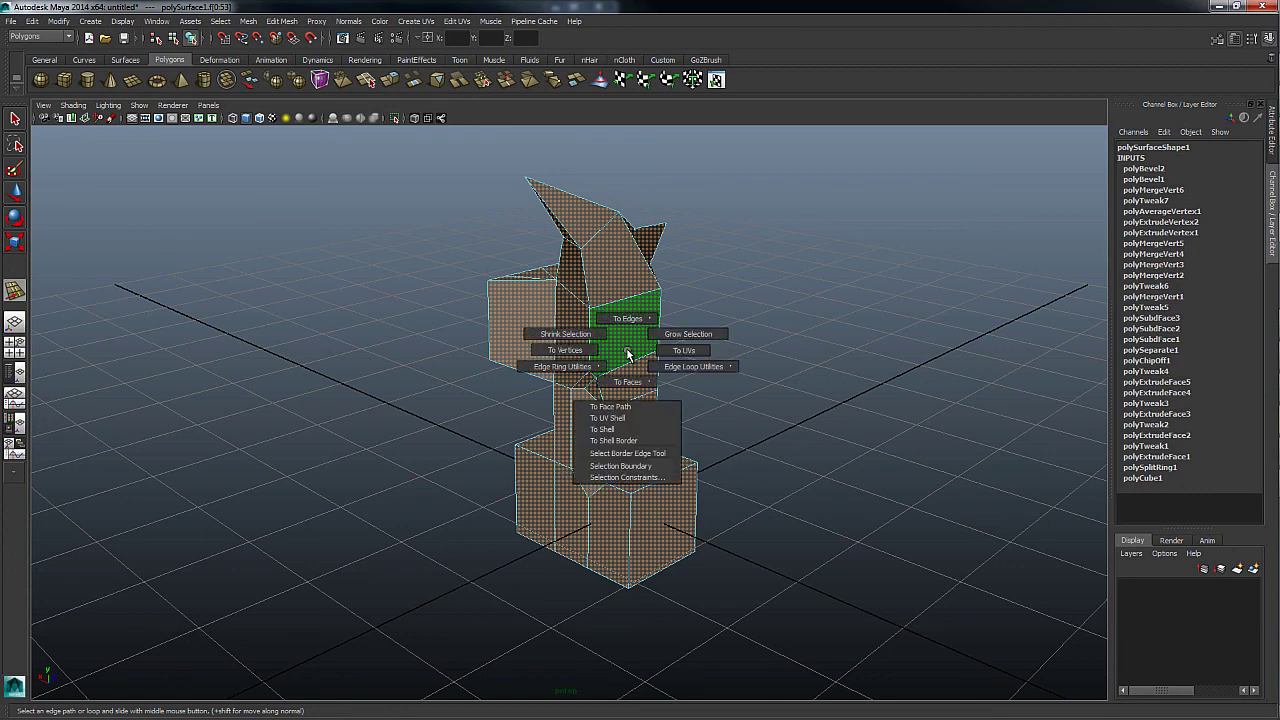
{"action": "left_click", "coordinate": [628, 354]}
{"action": "right_click", "coordinate": [629, 332], "text": "ctrl"}
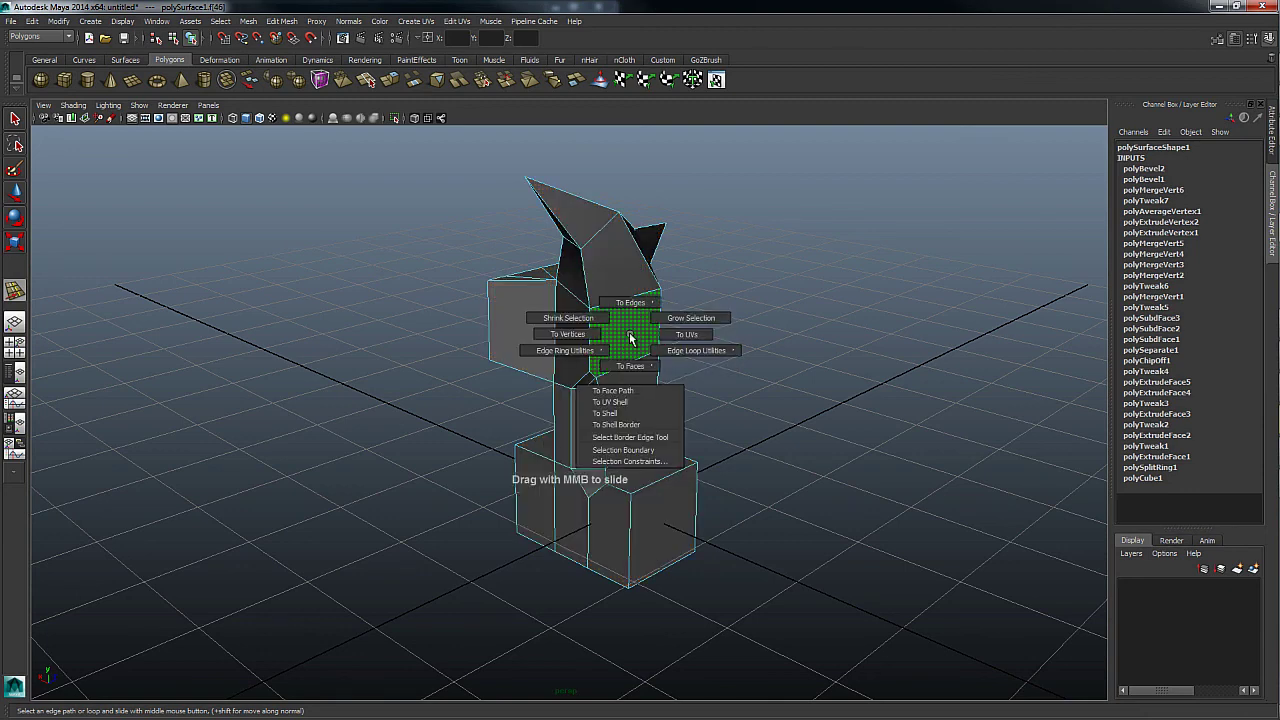
{"action": "left_click", "coordinate": [628, 362]}
{"action": "right_click_drag", "start_coordinate": [754, 348], "coordinate": [728, 255], "text": "ctrl"}
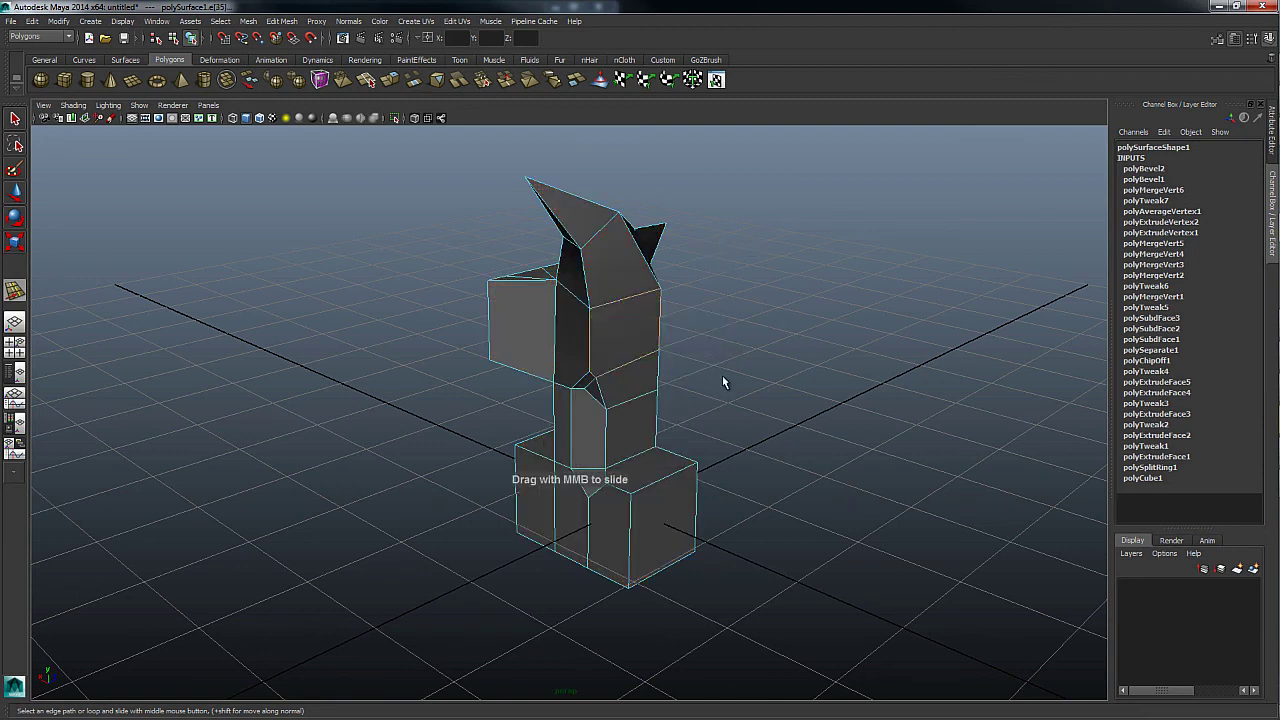
Grow the vertex selection across the figure, then shrink it to one top vertex
{"action": "right_click", "coordinate": [638, 366], "text": "ctrl"}
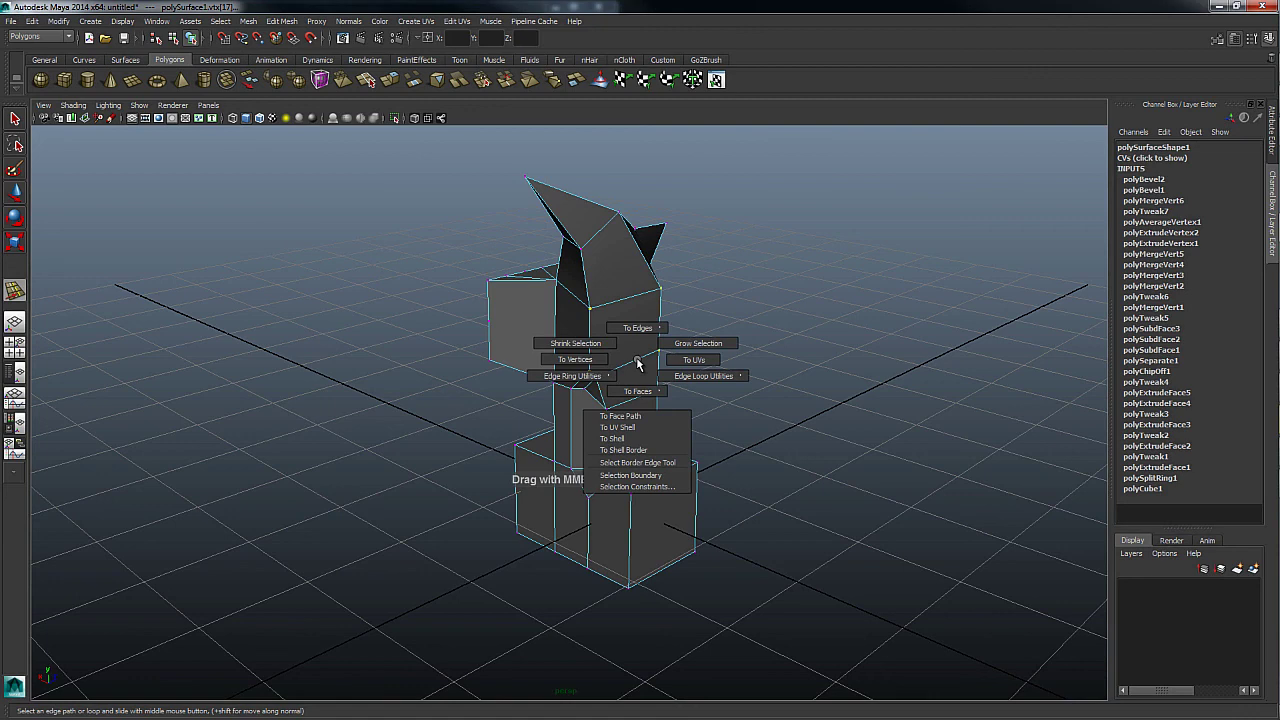
{"action": "left_click", "coordinate": [636, 366]}
{"action": "right_click", "coordinate": [633, 366], "text": "ctrl"}
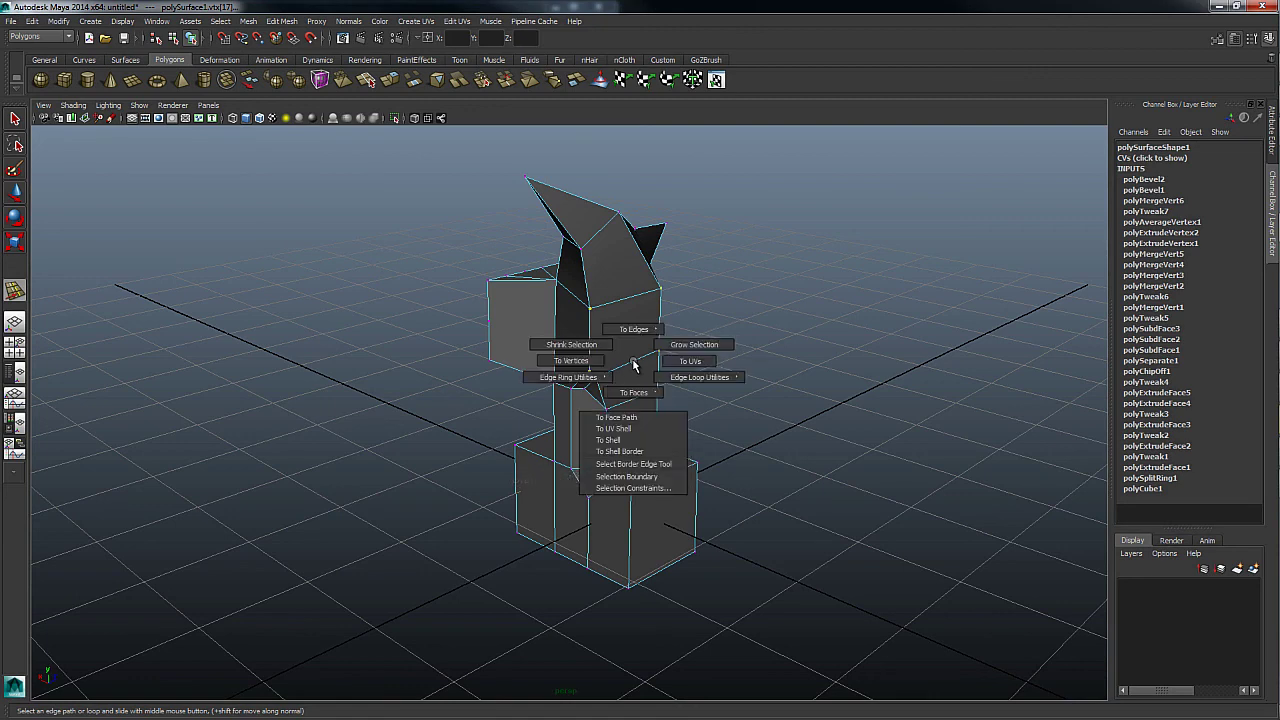
{"action": "left_click", "coordinate": [628, 372]}
{"action": "right_click", "coordinate": [698, 295], "text": "ctrl"}
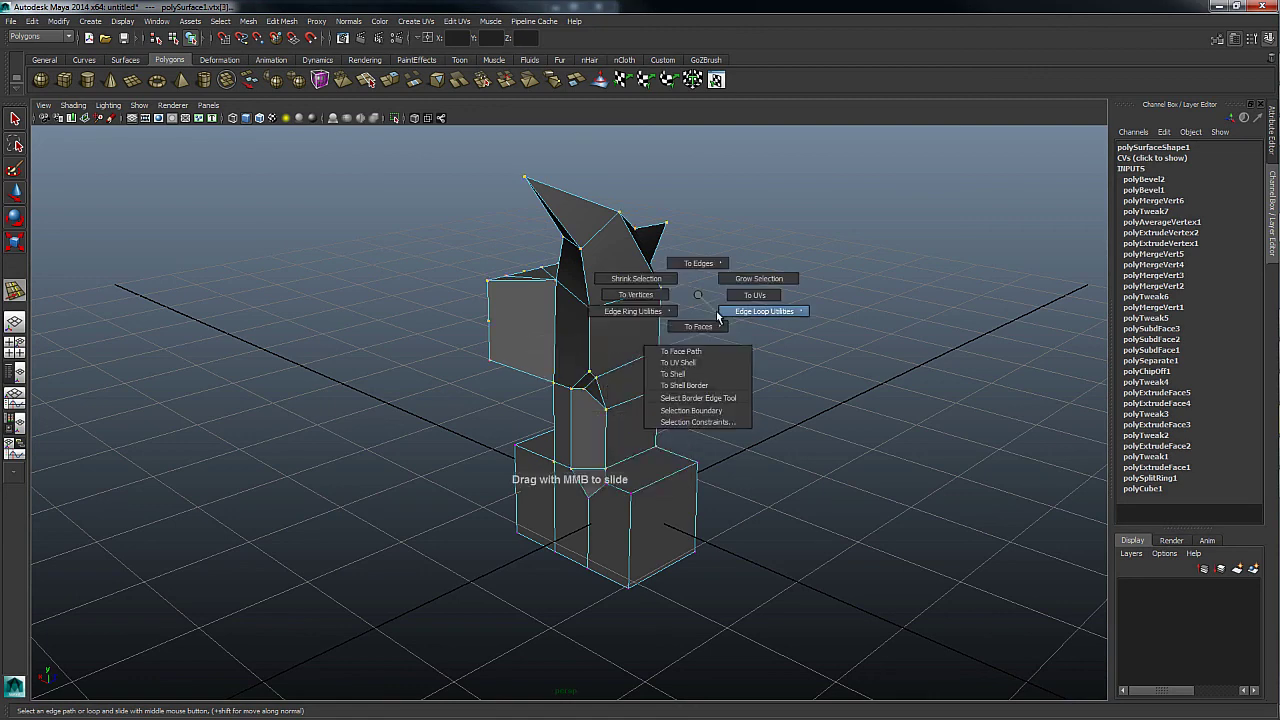
{"action": "left_click", "coordinate": [703, 300]}
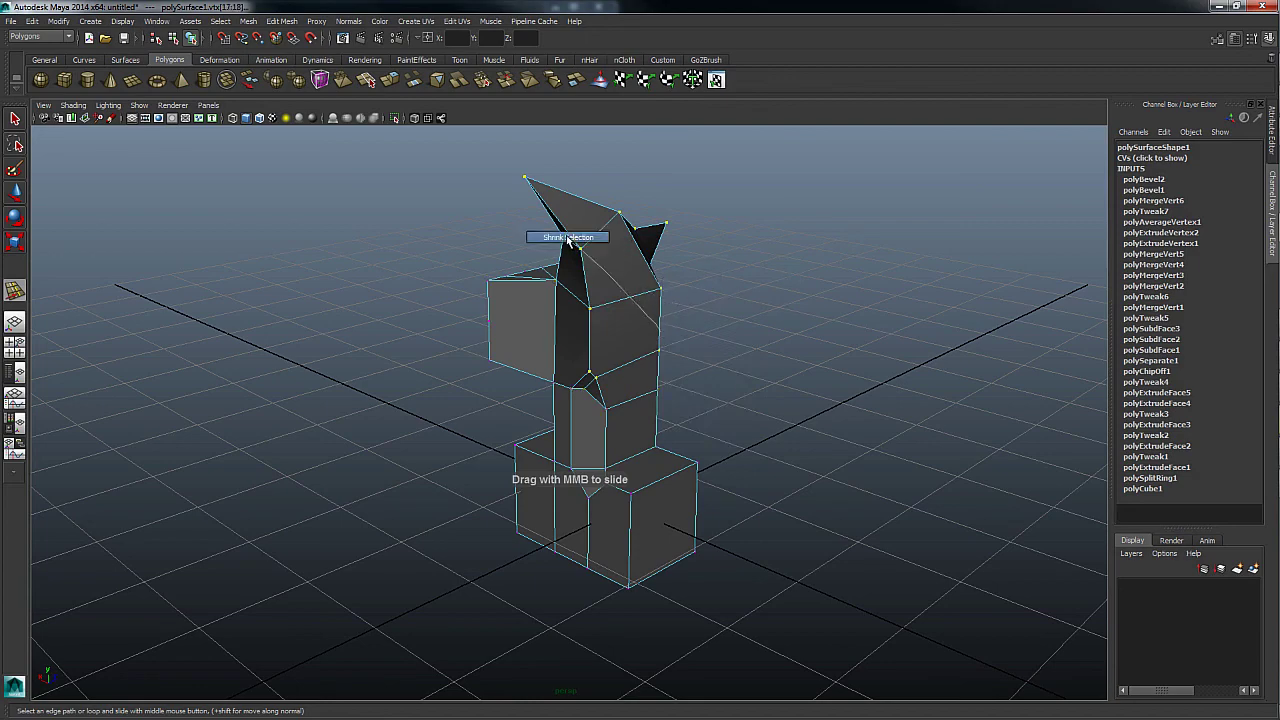
{"action": "mouse_move", "coordinate": [631, 317]}
{"action": "left_mouse_down", "text": "alt"}
{"action": "mouse_move", "coordinate": [631, 343]}
{"action": "mouse_move", "coordinate": [591, 303]}
{"action": "mouse_move", "coordinate": [626, 306]}
{"action": "left_mouse_up", "text": "alt"}
Collapse an edge ring on the figure's head, then undo back to the whole object
{"action": "right_click", "coordinate": [625, 310], "text": "ctrl"}
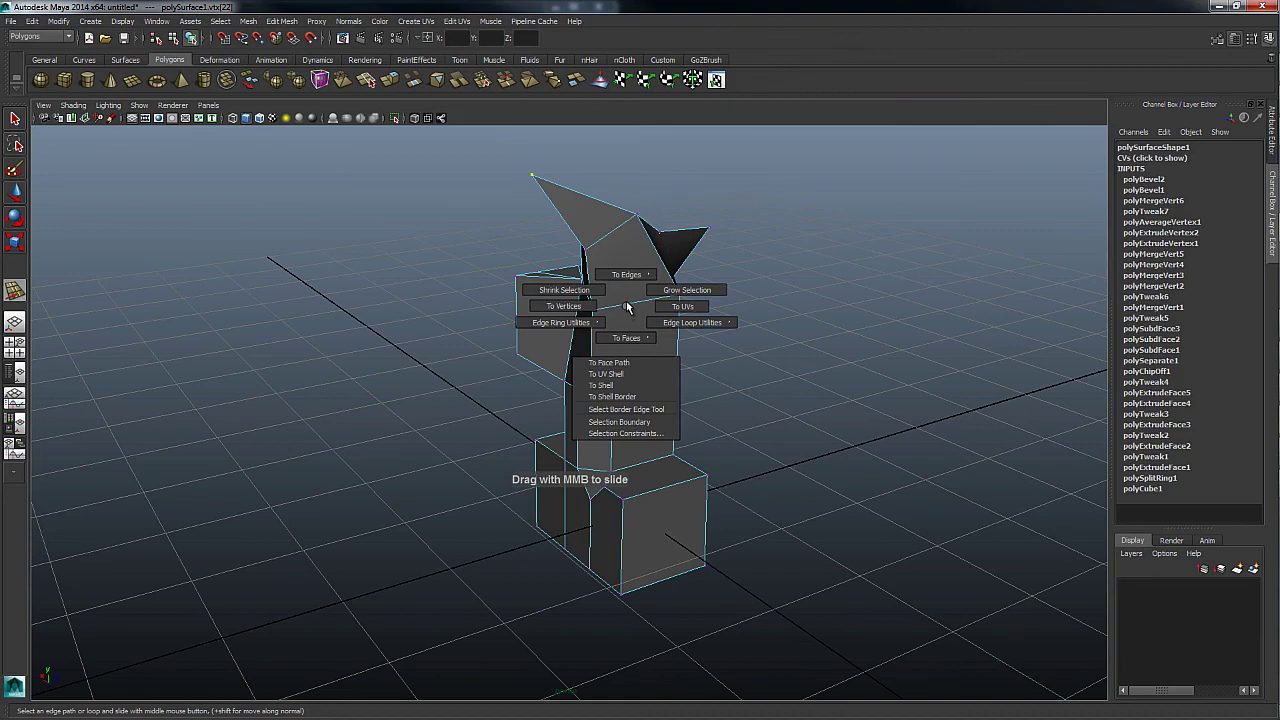
{"action": "mouse_move", "coordinate": [626, 306]}
{"action": "left_mouse_down", "text": "alt"}
{"action": "mouse_move", "coordinate": [689, 286]}
{"action": "mouse_move", "coordinate": [612, 375]}
{"action": "left_mouse_up", "text": "alt"}
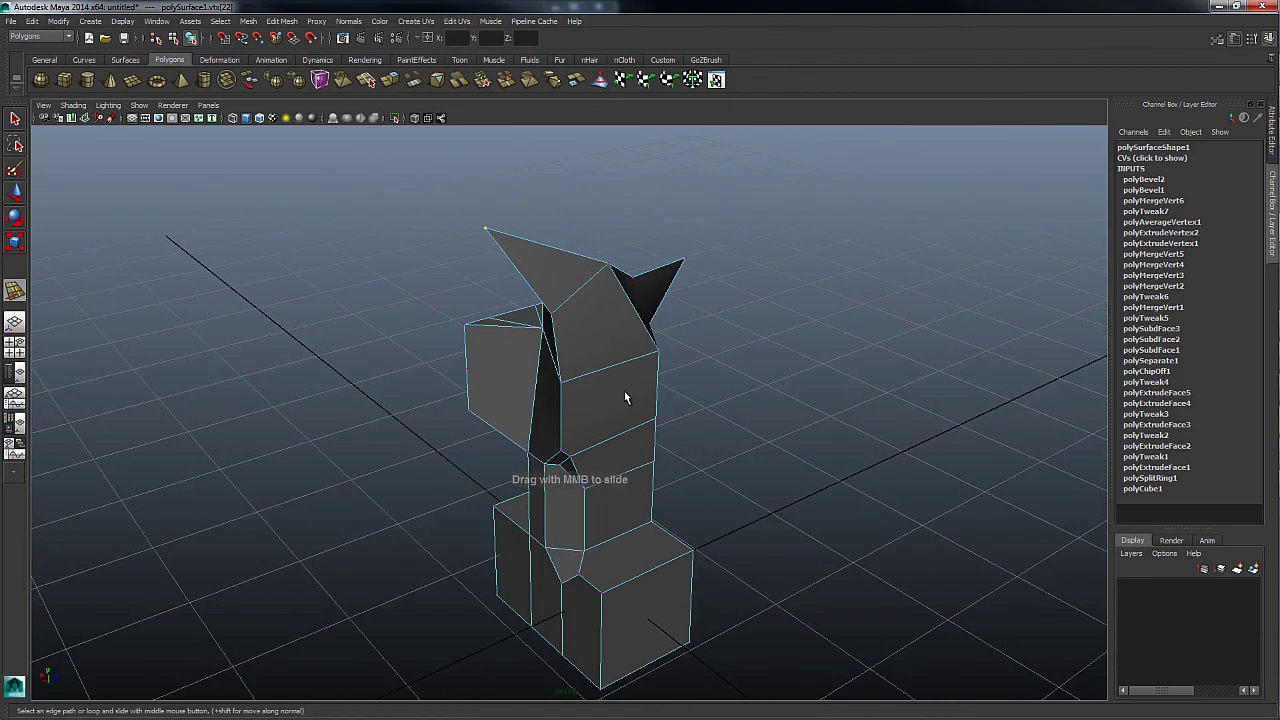
{"action": "left_click", "coordinate": [612, 375]}
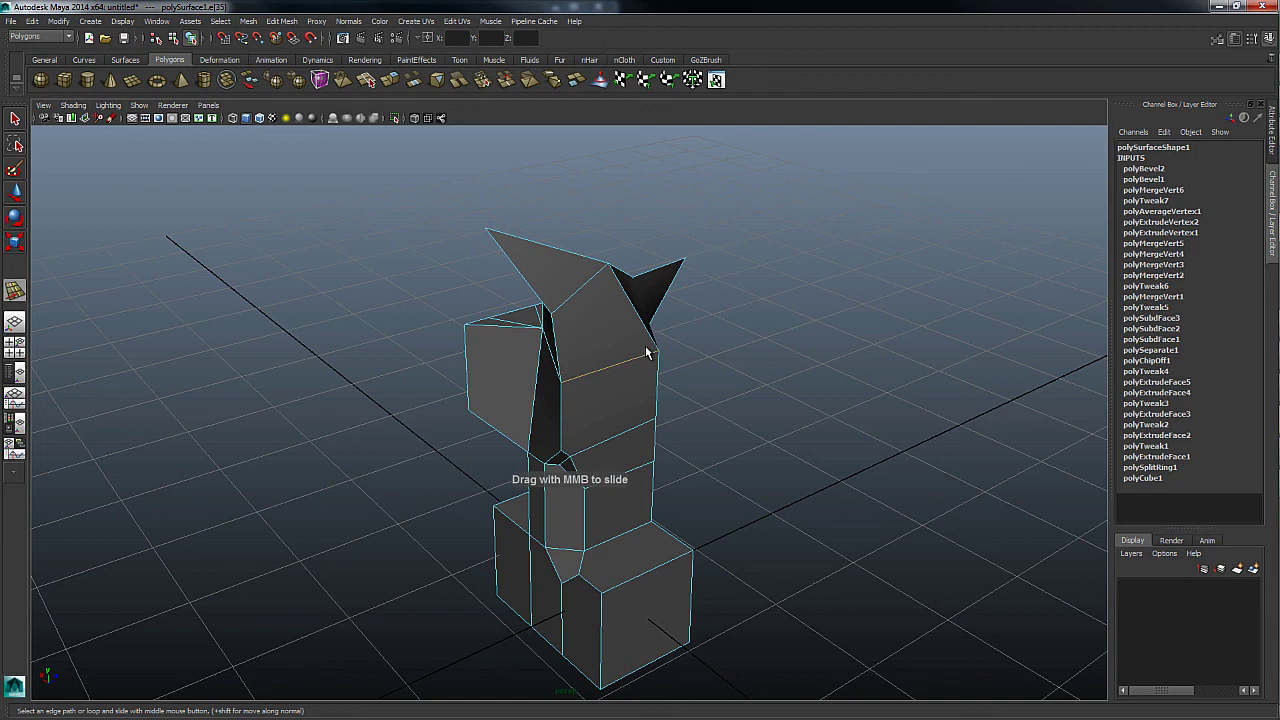
{"action": "right_click", "coordinate": [646, 352], "text": "ctrl"}
{"action": "right_click_drag", "start_coordinate": [646, 352], "coordinate": [609, 364], "text": "ctrl"}
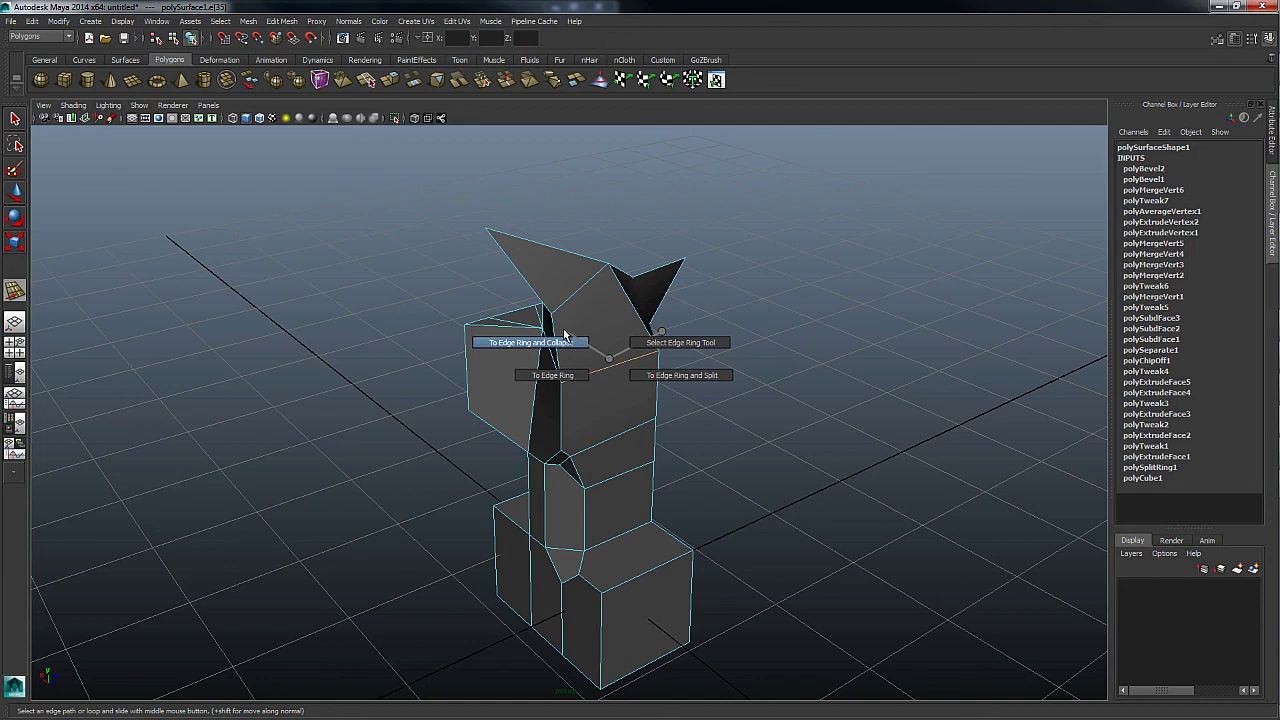
{"action": "left_click", "coordinate": [564, 334]}
{"action": "key", "text": "ctrl+z"}
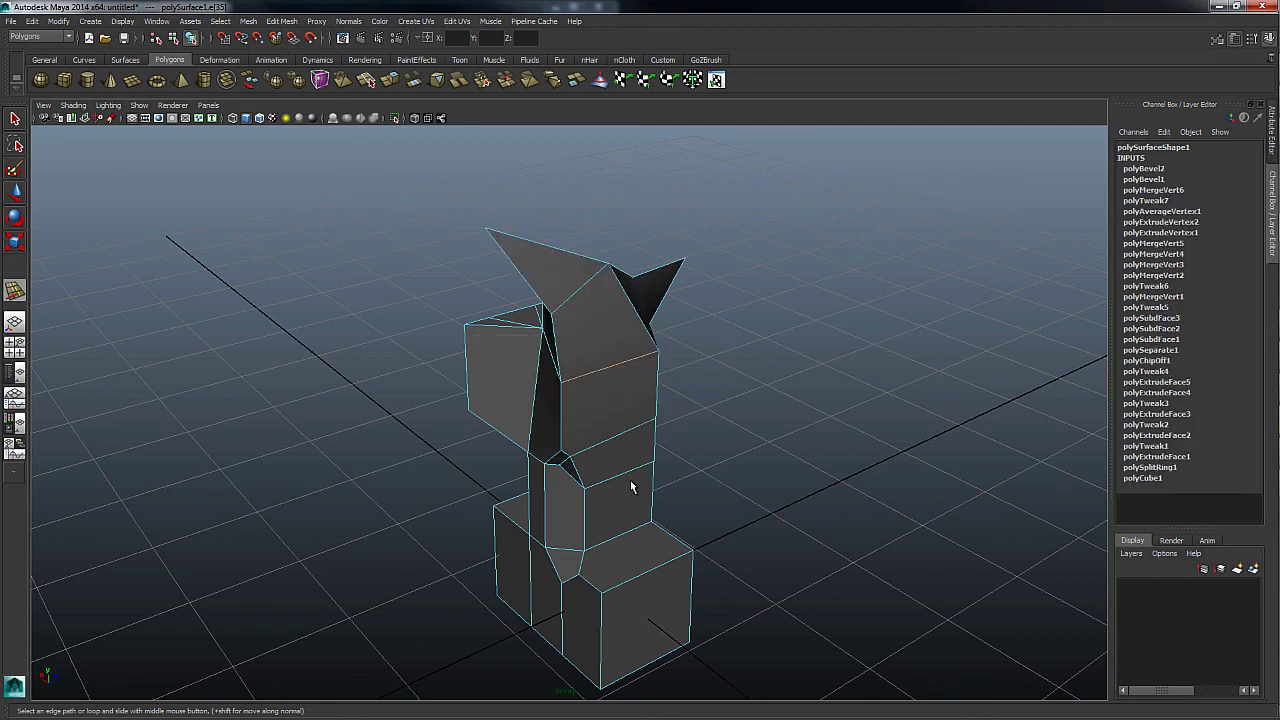
{"action": "key", "text": "ctrl+z"}
Remove the block figure and smooth the new cube repeatedly into a sphere
{"action": "key", "text": "ctrl+z"}
{"action": "key", "text": "ctrl+z"}
{"action": "key", "text": "ctrl+z"}
{"action": "key", "text": "ctrl+z"}
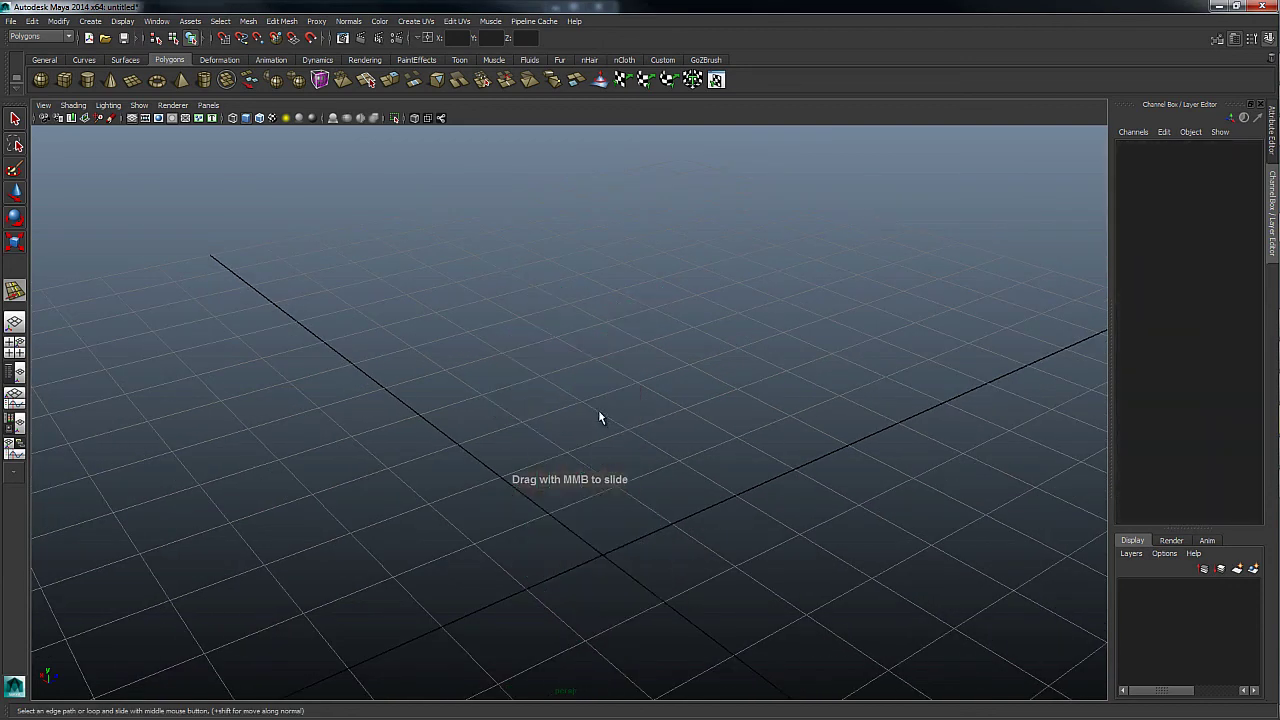
{"action": "key", "text": "ctrl+z"}
{"action": "key", "text": "ctrl+z"}
{"action": "left_click_drag", "start_coordinate": [660, 530], "coordinate": [551, 392], "text": "alt"}
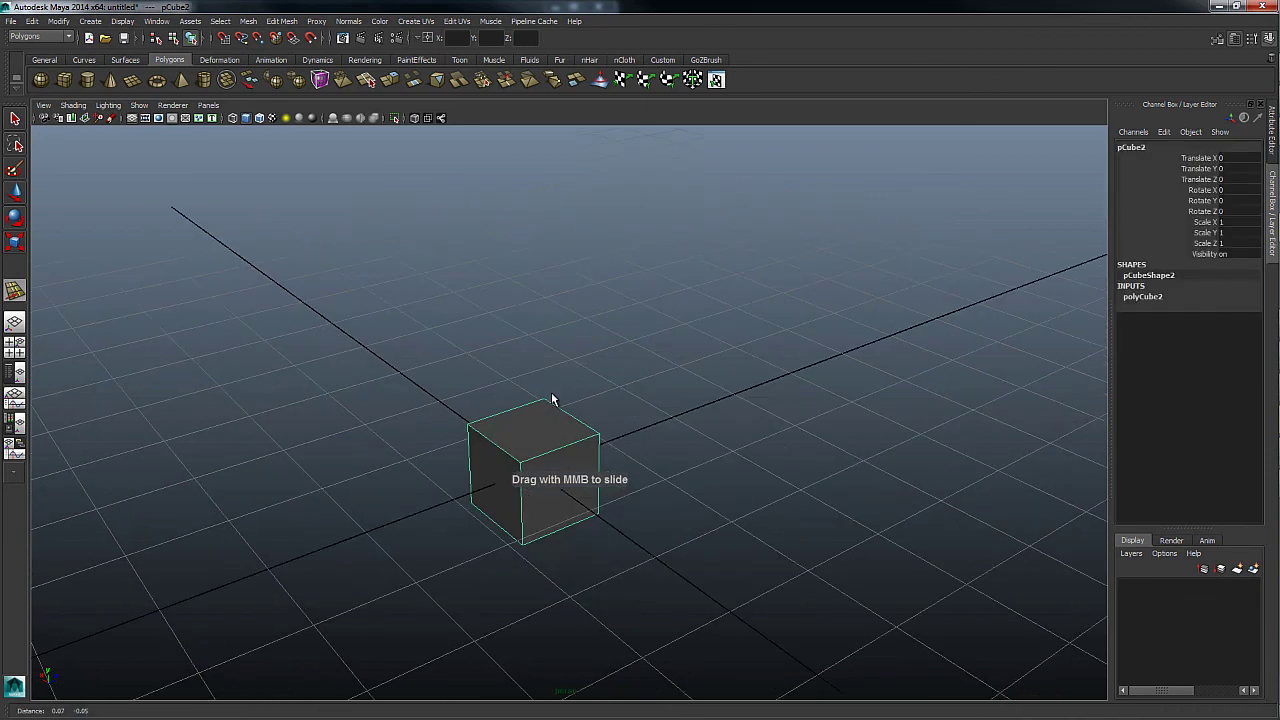
{"action": "right_click", "coordinate": [538, 425], "text": "shift"}
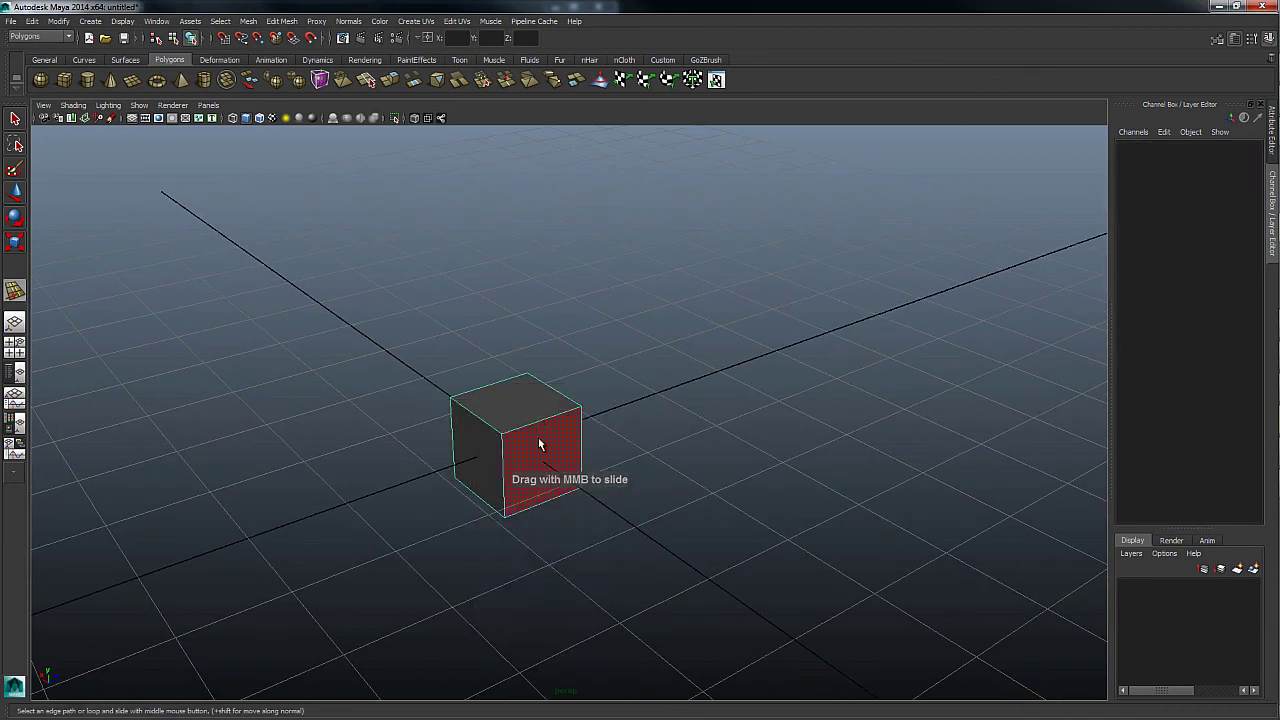
{"action": "right_click", "coordinate": [536, 401], "text": "shift"}
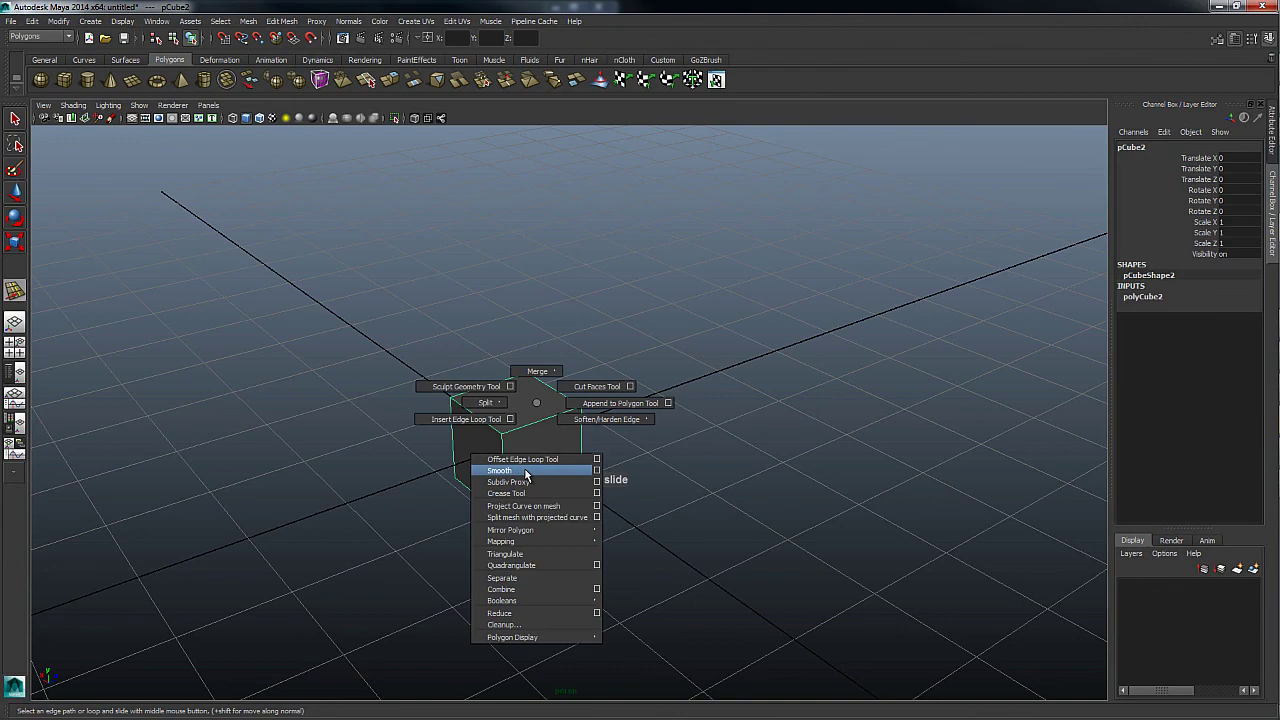
{"action": "left_click", "coordinate": [528, 470]}
{"action": "key", "text": "g"}
{"action": "key", "text": "g"}
{"action": "key", "text": "F8"}
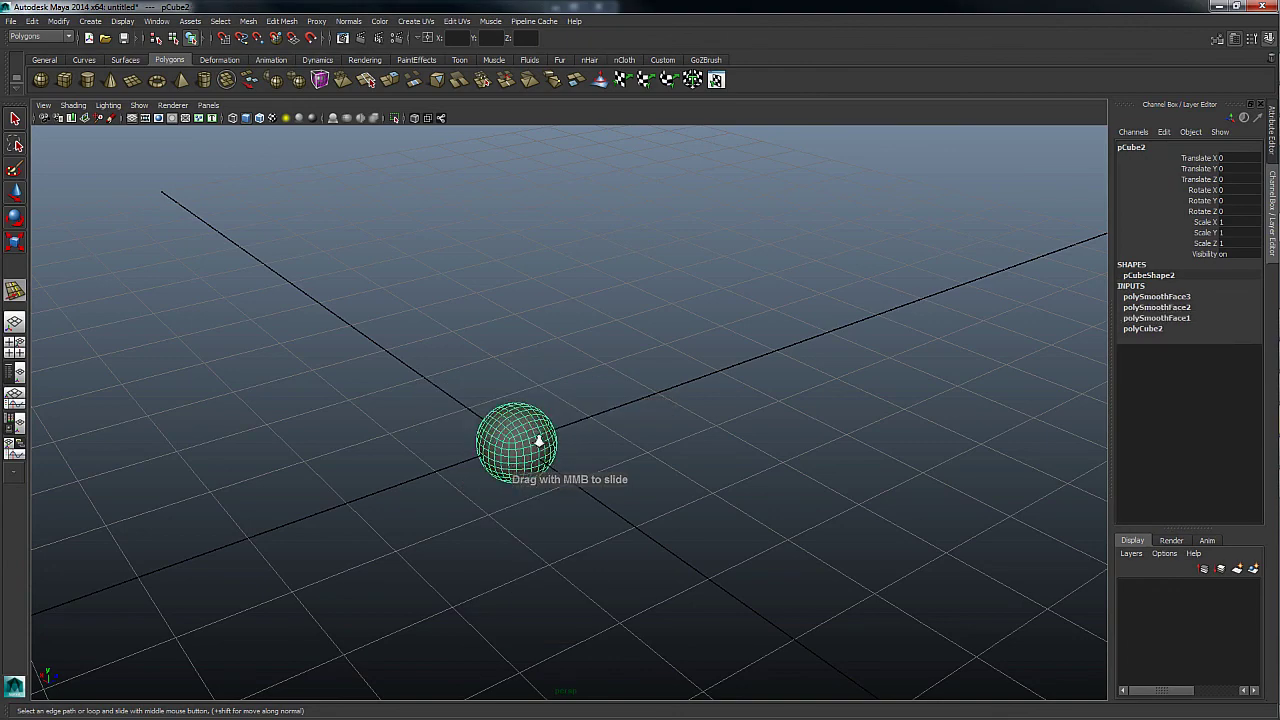
Switch the sphere to edge mode and pick an edge on it
{"action": "mouse_move", "coordinate": [537, 437]}
{"action": "left_mouse_down", "text": "alt"}
{"action": "mouse_move", "coordinate": [637, 428]}
{"action": "mouse_move", "coordinate": [600, 423]}
{"action": "left_mouse_up", "text": "alt"}
{"action": "key", "text": "F10"}
{"action": "left_click", "coordinate": [577, 386]}
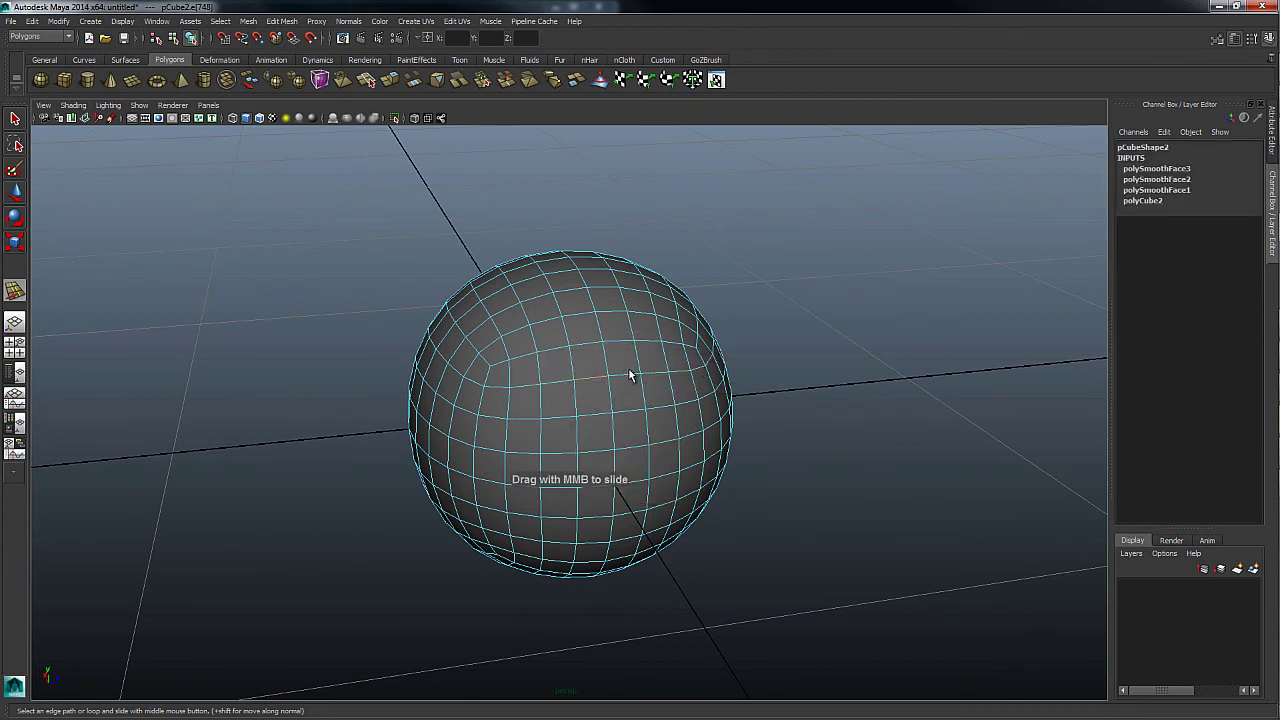
{"action": "left_click_drag", "start_coordinate": [630, 375], "coordinate": [598, 391], "text": "alt"}
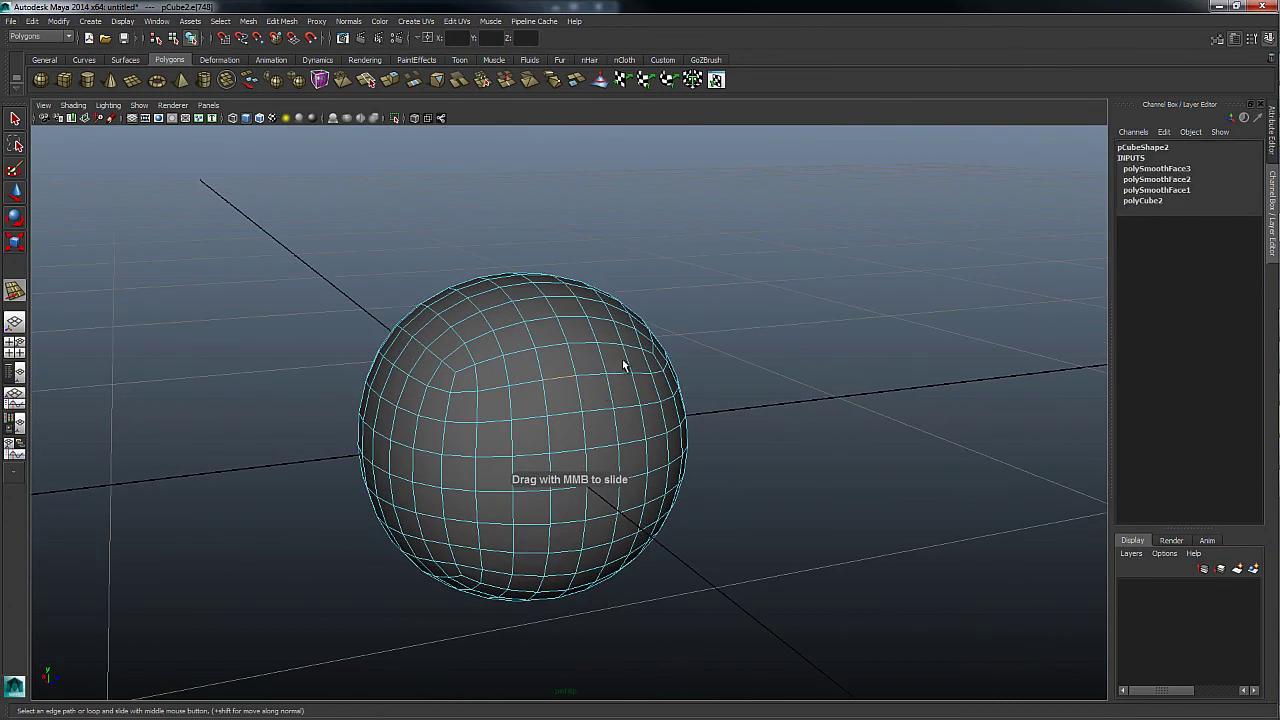
{"action": "right_click_drag", "start_coordinate": [623, 366], "coordinate": [553, 386], "text": "shift"}
Trial-collapse an edge ring on the sphere, undo it, and select the edge ring
{"action": "right_click", "coordinate": [572, 369], "text": "shift"}
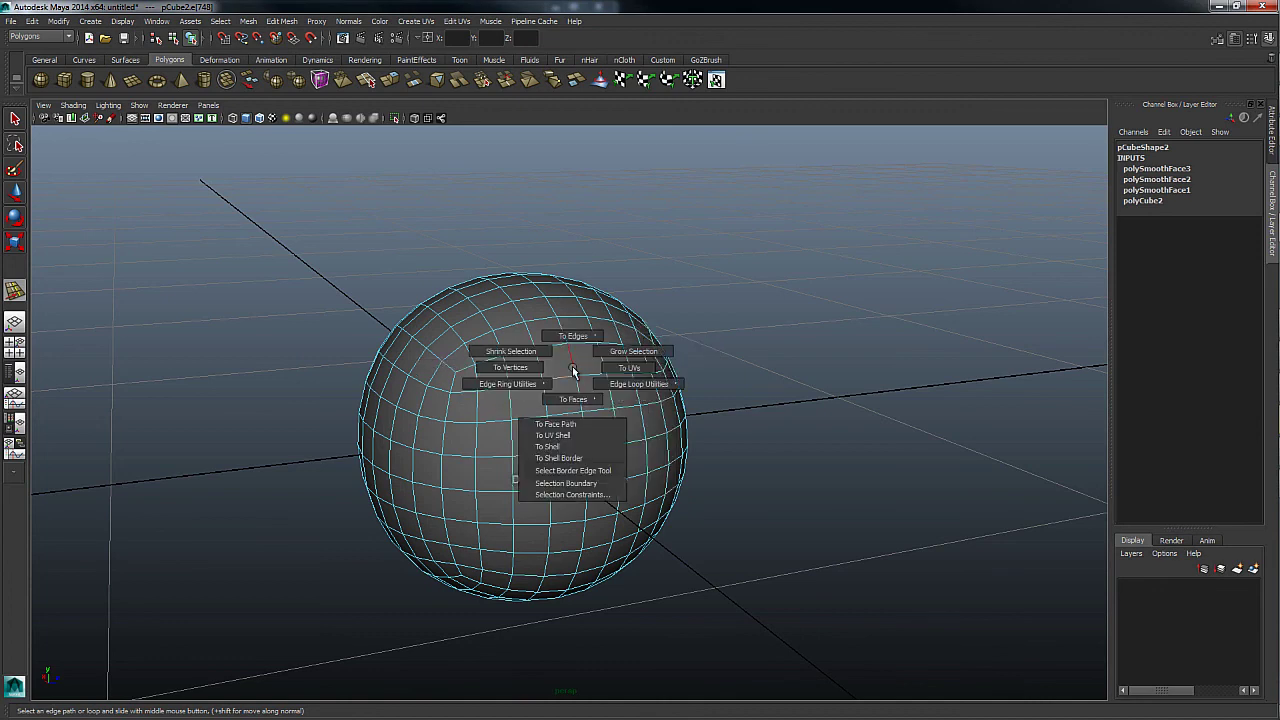
{"action": "right_click_drag", "start_coordinate": [572, 369], "coordinate": [505, 403], "text": "shift"}
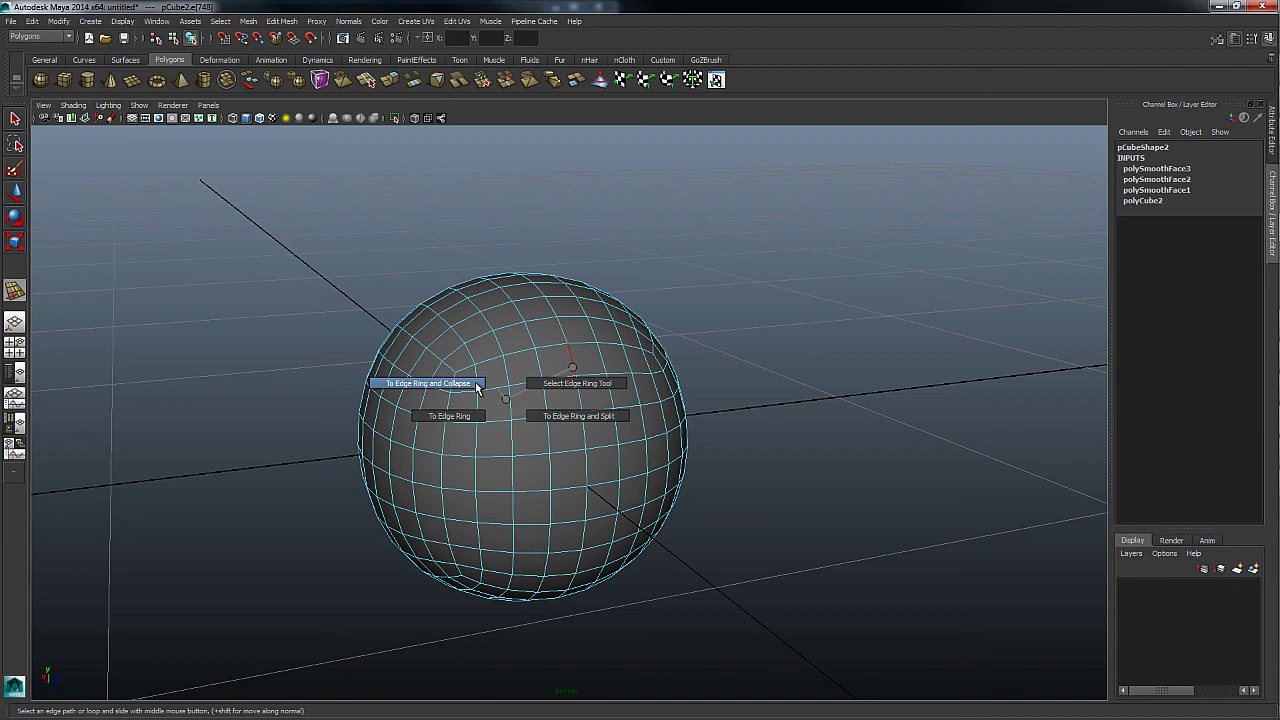
{"action": "right_click_drag", "start_coordinate": [535, 419], "coordinate": [490, 392], "text": "shift"}
{"action": "left_click_drag", "start_coordinate": [494, 391], "coordinate": [527, 411], "text": "alt"}
{"action": "key", "text": "g"}
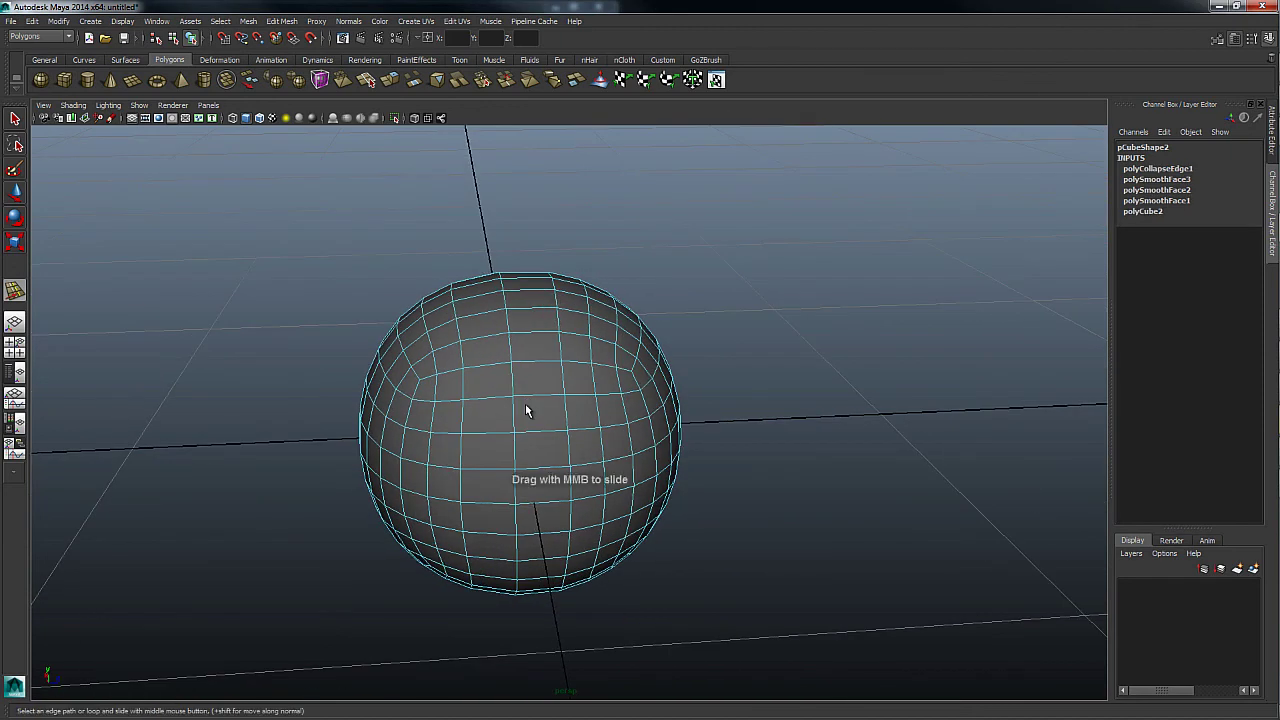
{"action": "key", "text": "ctrl+z"}
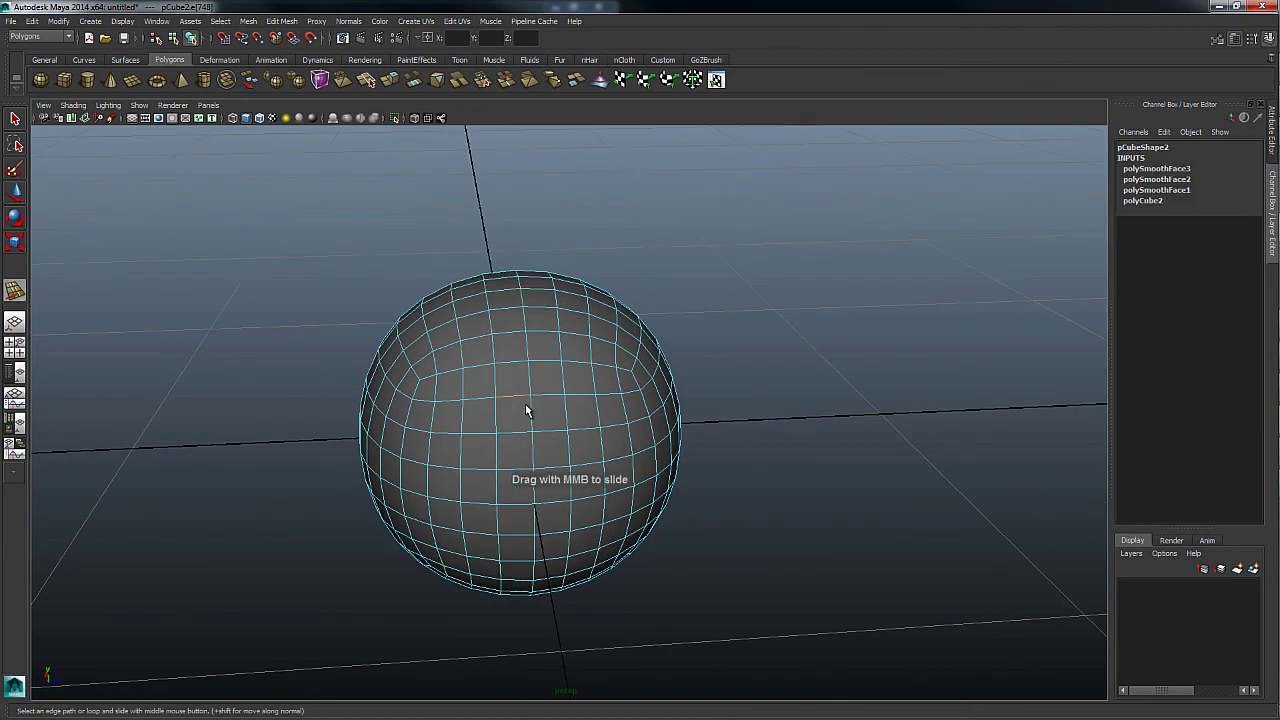
{"action": "right_click_drag", "start_coordinate": [527, 411], "coordinate": [420, 453], "text": "shift"}
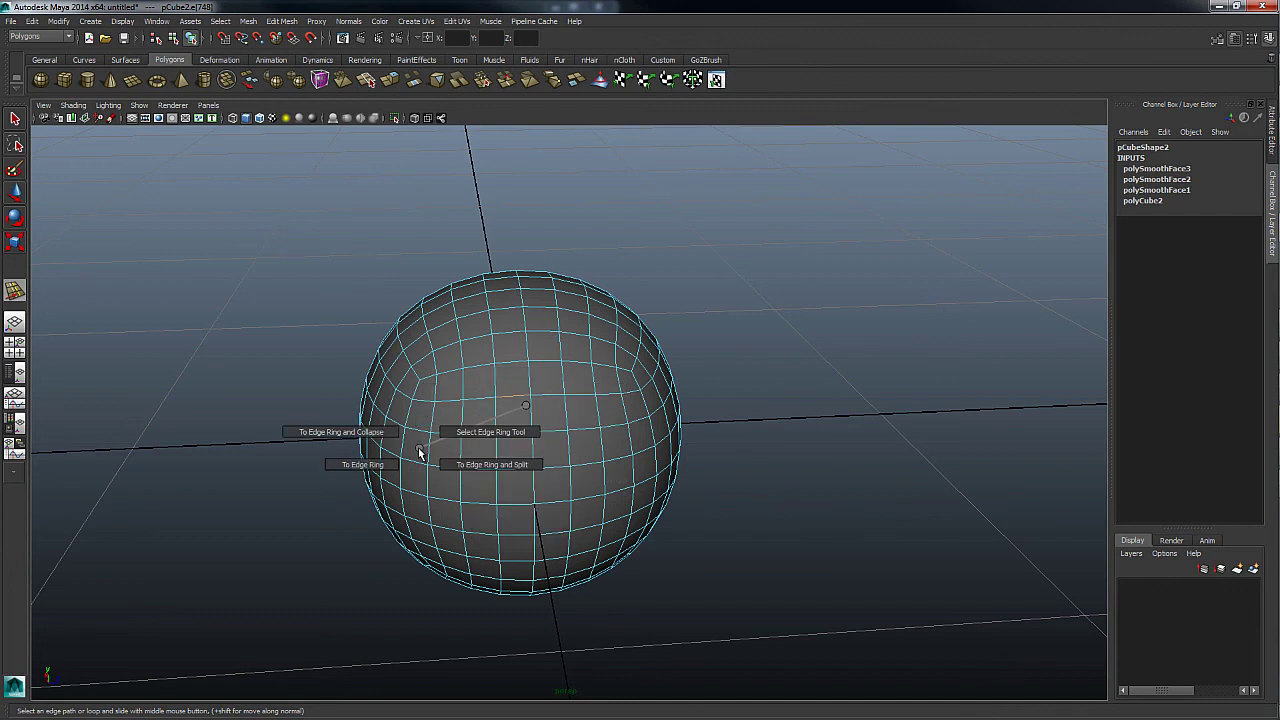
{"action": "right_click_drag", "start_coordinate": [420, 453], "coordinate": [371, 463], "text": "shift"}
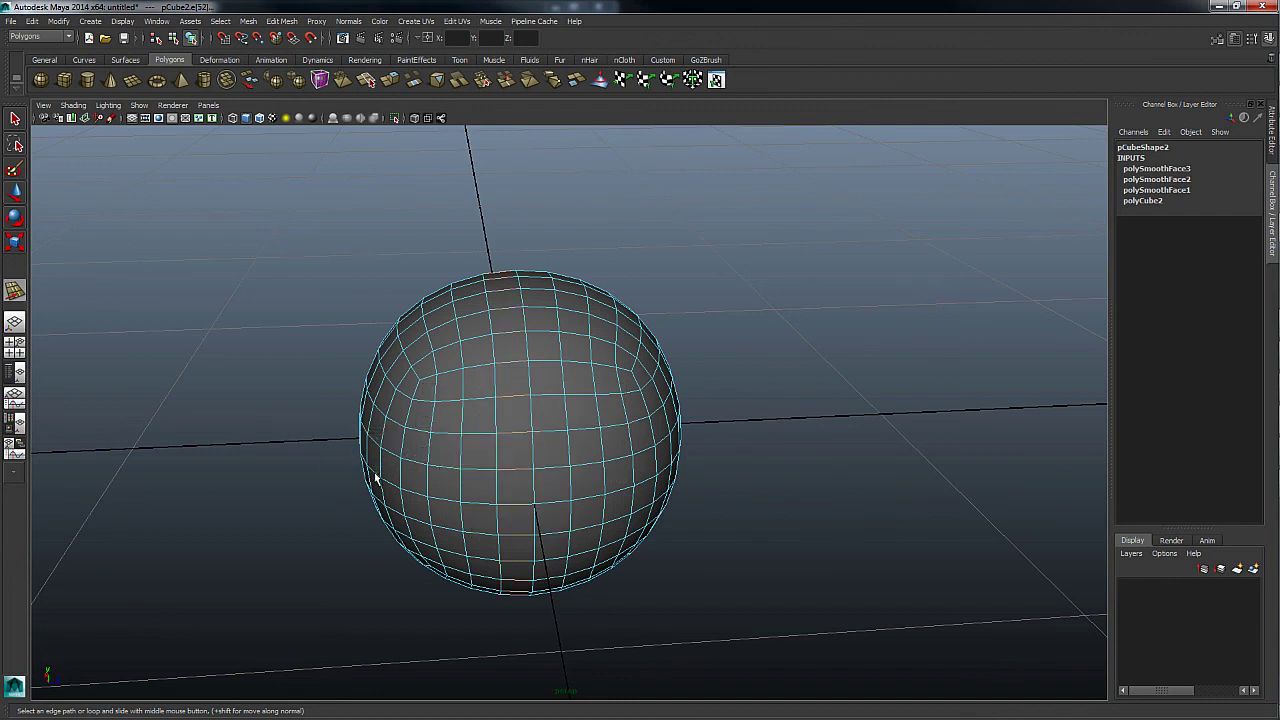
{"action": "right_click_drag", "start_coordinate": [528, 412], "coordinate": [537, 403], "text": "shift"}
Pick a front edge, straighten the view, and bring up its edge ring menu
{"action": "left_click", "coordinate": [538, 403]}
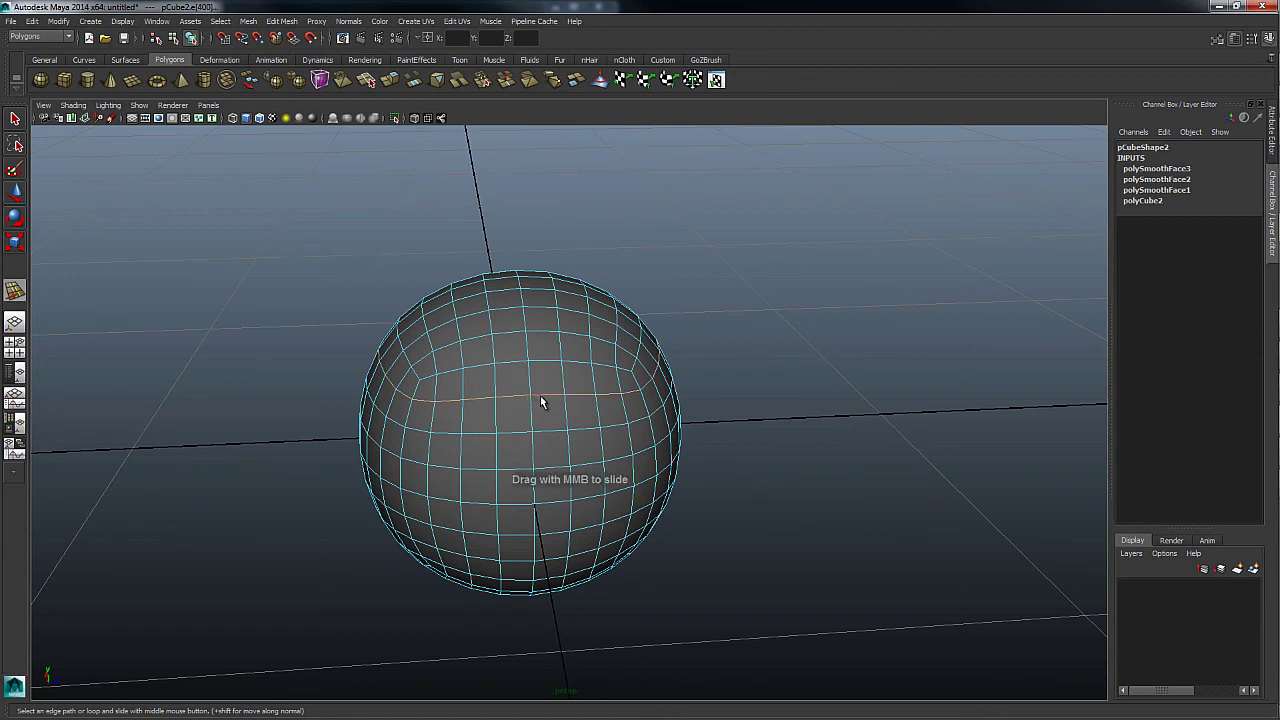
{"action": "left_click_drag", "start_coordinate": [538, 403], "coordinate": [537, 430], "text": "alt"}
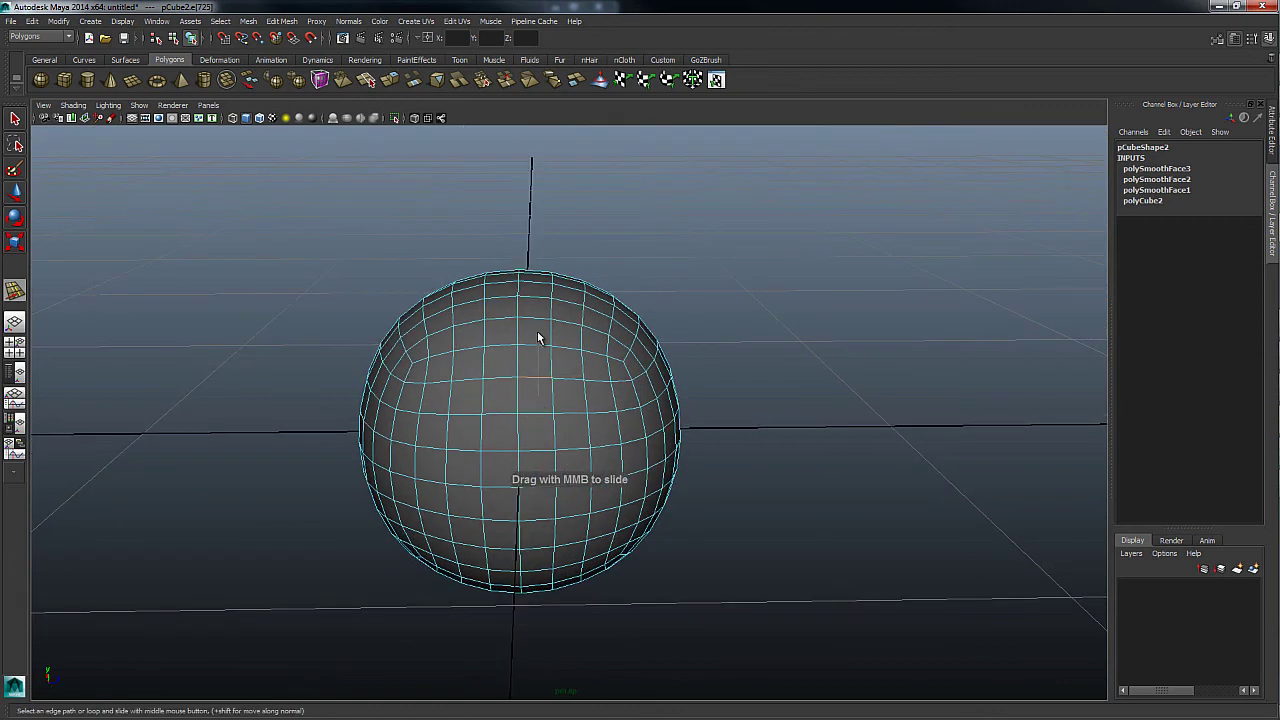
{"action": "left_click", "coordinate": [528, 370]}
{"action": "left_click_drag", "start_coordinate": [528, 370], "coordinate": [530, 364], "text": "alt"}
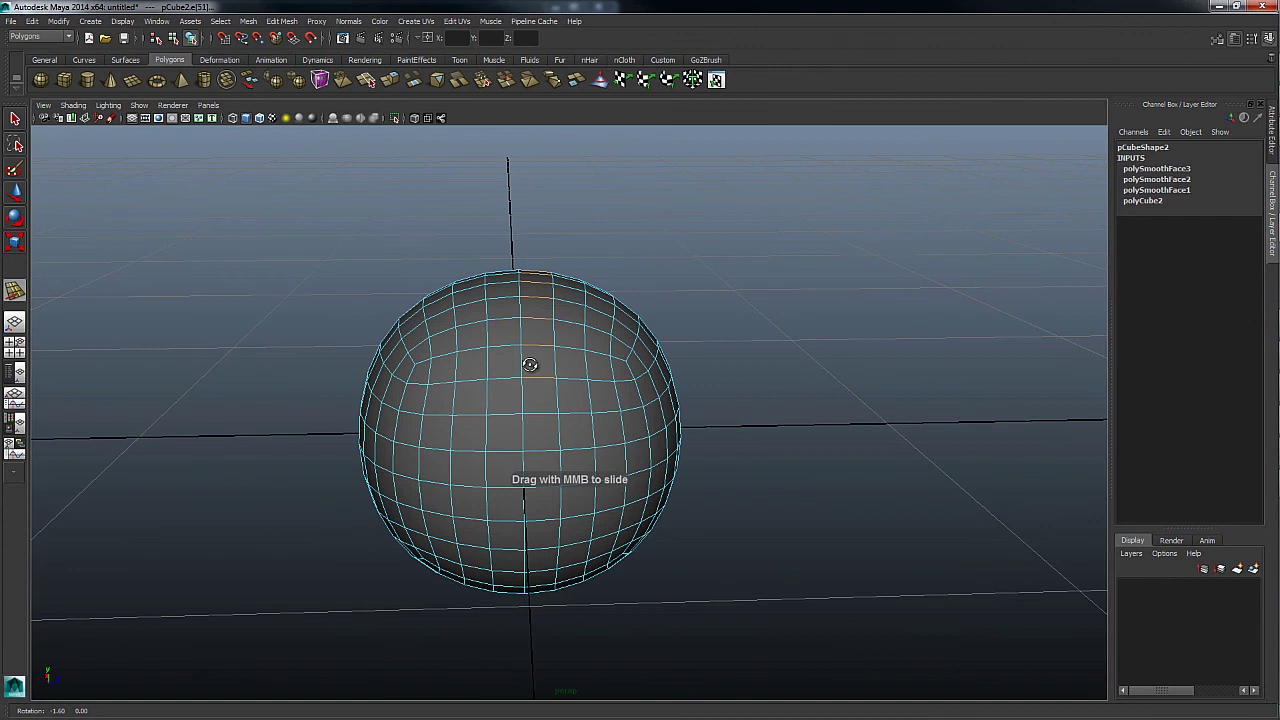
{"action": "right_click_drag", "start_coordinate": [534, 368], "coordinate": [478, 399], "text": "ctrl"}
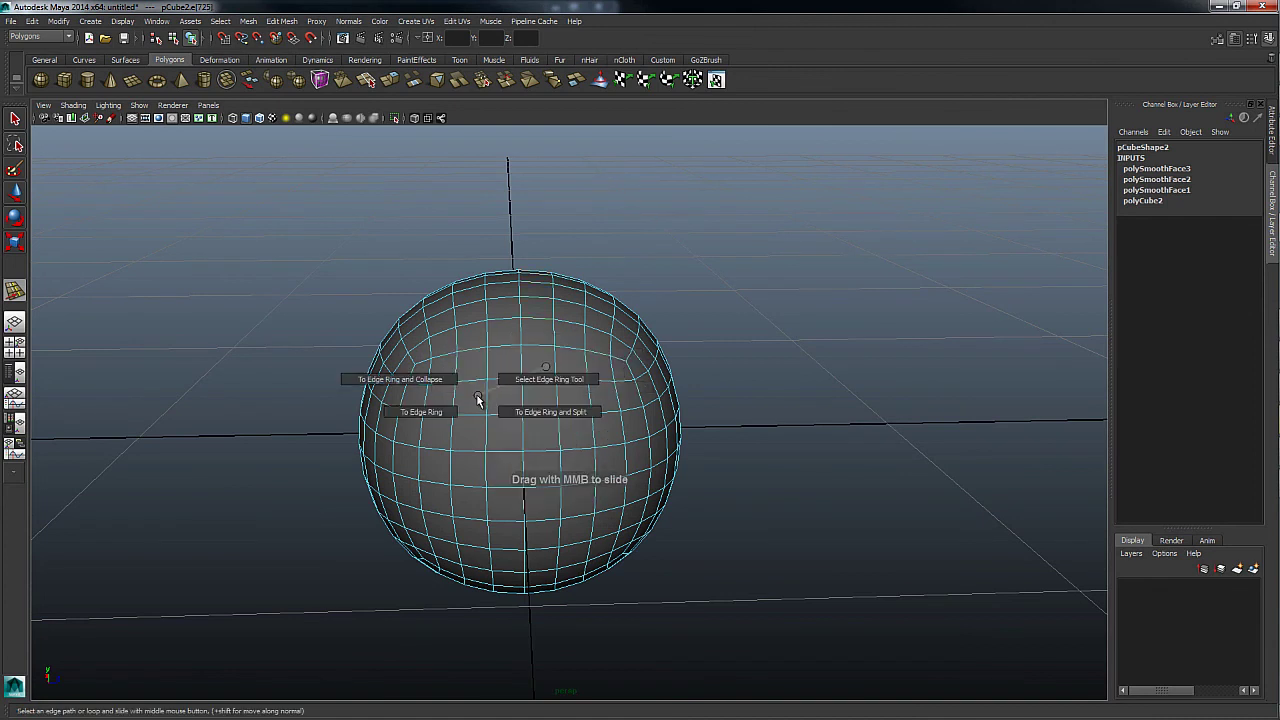
Split an edge ring into a new loop and add a vertical edge loop
{"action": "right_click_drag", "start_coordinate": [478, 399], "coordinate": [537, 411], "text": "ctrl"}
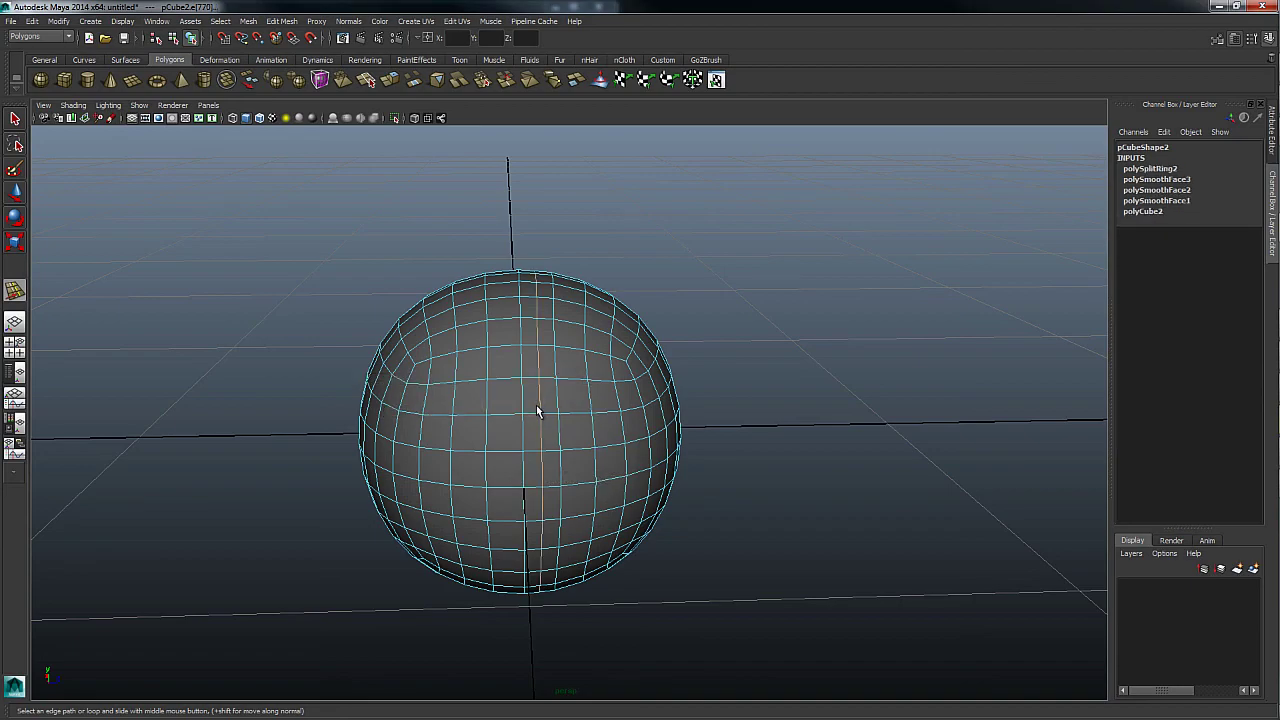
{"action": "left_click_drag", "start_coordinate": [534, 408], "coordinate": [549, 314], "text": "alt"}
{"action": "right_click_drag", "start_coordinate": [549, 314], "coordinate": [583, 416], "text": "alt"}
{"action": "mouse_move", "coordinate": [583, 416]}
{"action": "left_mouse_down", "text": "alt"}
{"action": "mouse_move", "coordinate": [586, 374]}
{"action": "mouse_move", "coordinate": [580, 417]}
{"action": "mouse_move", "coordinate": [566, 340]}
{"action": "mouse_move", "coordinate": [580, 340]}
{"action": "left_mouse_up", "text": "alt"}
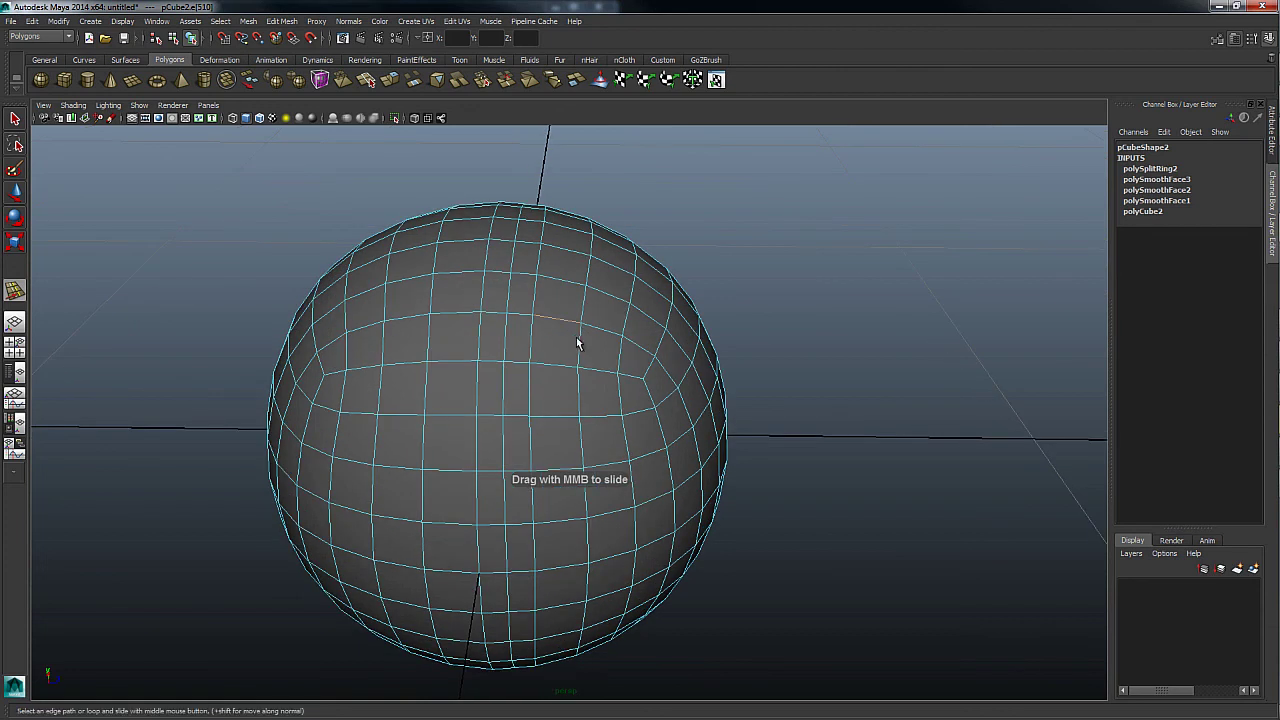
{"action": "left_click", "coordinate": [600, 409]}
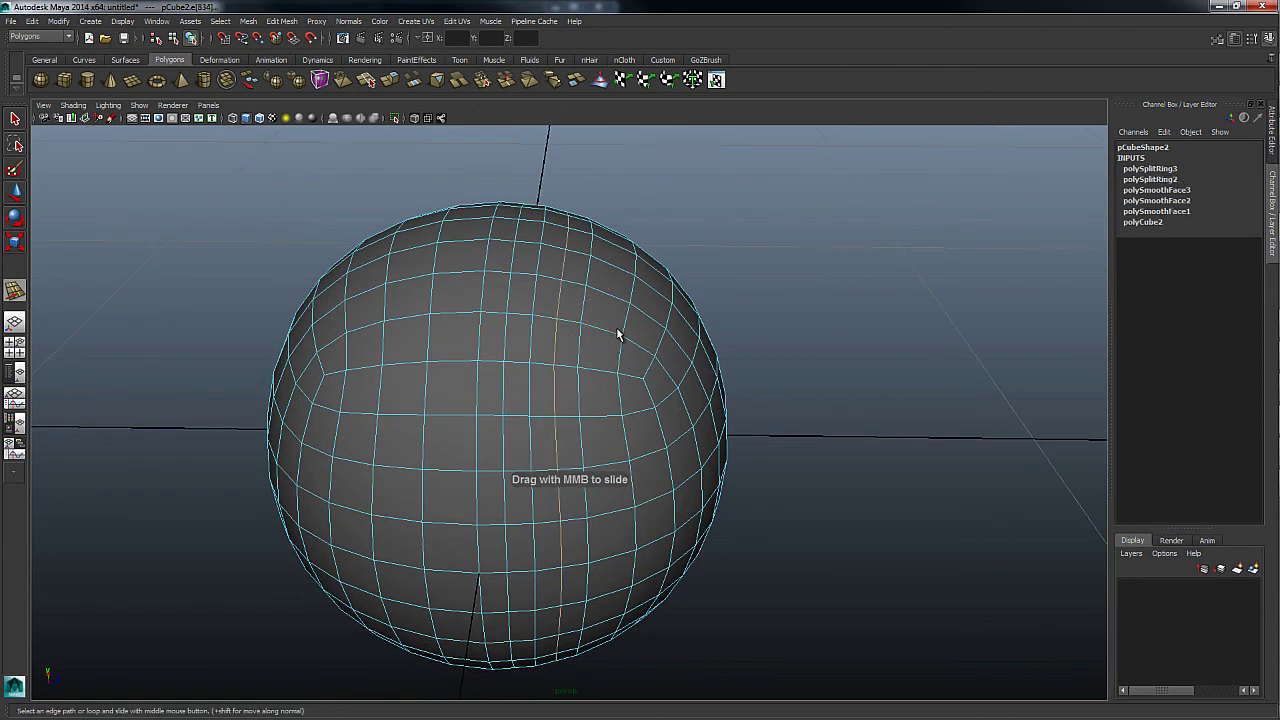
Split several more edge rings, inserting loops across the upper and lower sphere
{"action": "right_click", "coordinate": [571, 342], "text": "ctrl"}
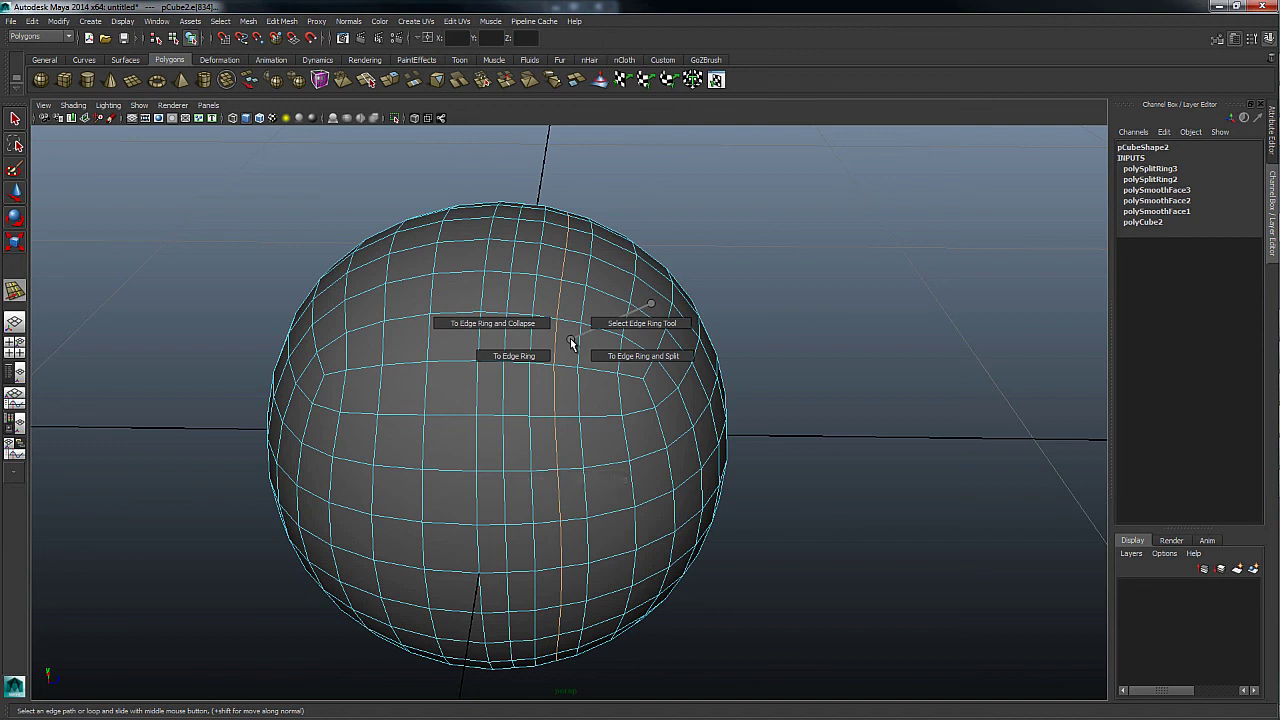
{"action": "mouse_move", "coordinate": [549, 352]}
{"action": "right_mouse_down", "text": "ctrl"}
{"action": "mouse_move", "coordinate": [601, 392]}
{"action": "mouse_move", "coordinate": [595, 383]}
{"action": "right_mouse_up", "text": "ctrl"}
{"action": "right_click_drag", "start_coordinate": [605, 334], "coordinate": [623, 345], "text": "ctrl"}
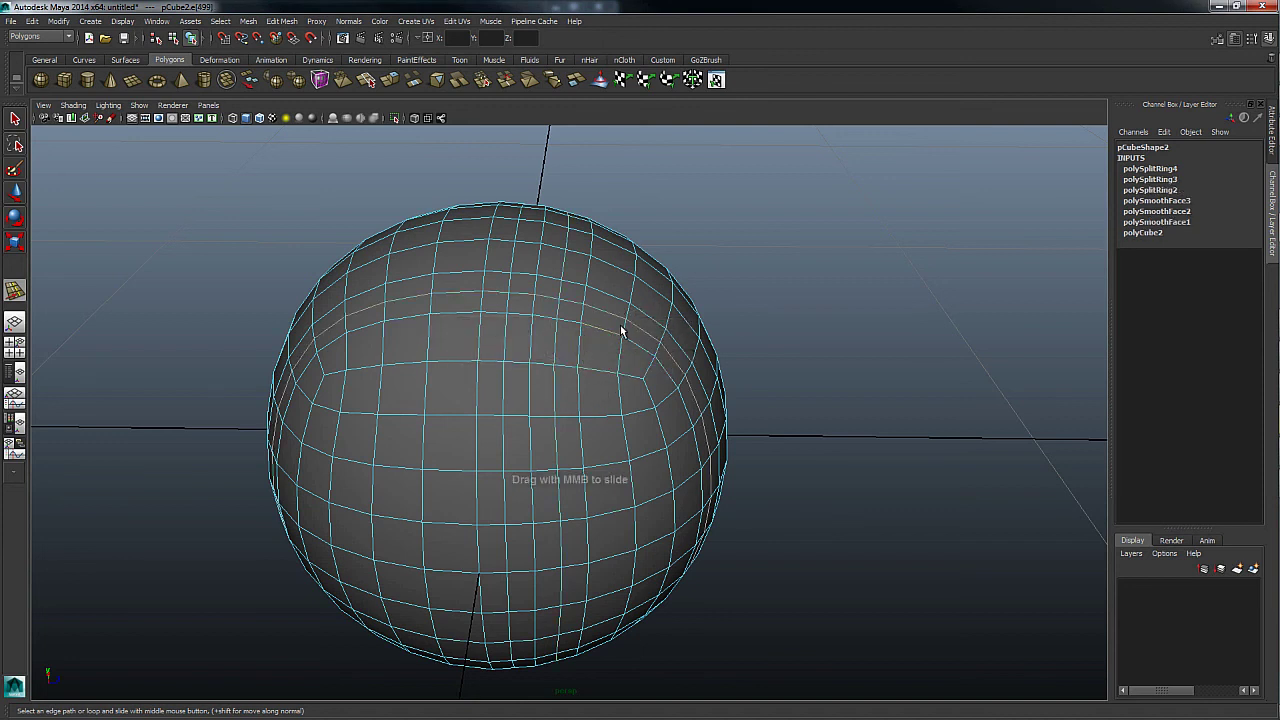
{"action": "left_click", "coordinate": [460, 368], "text": "ctrl"}
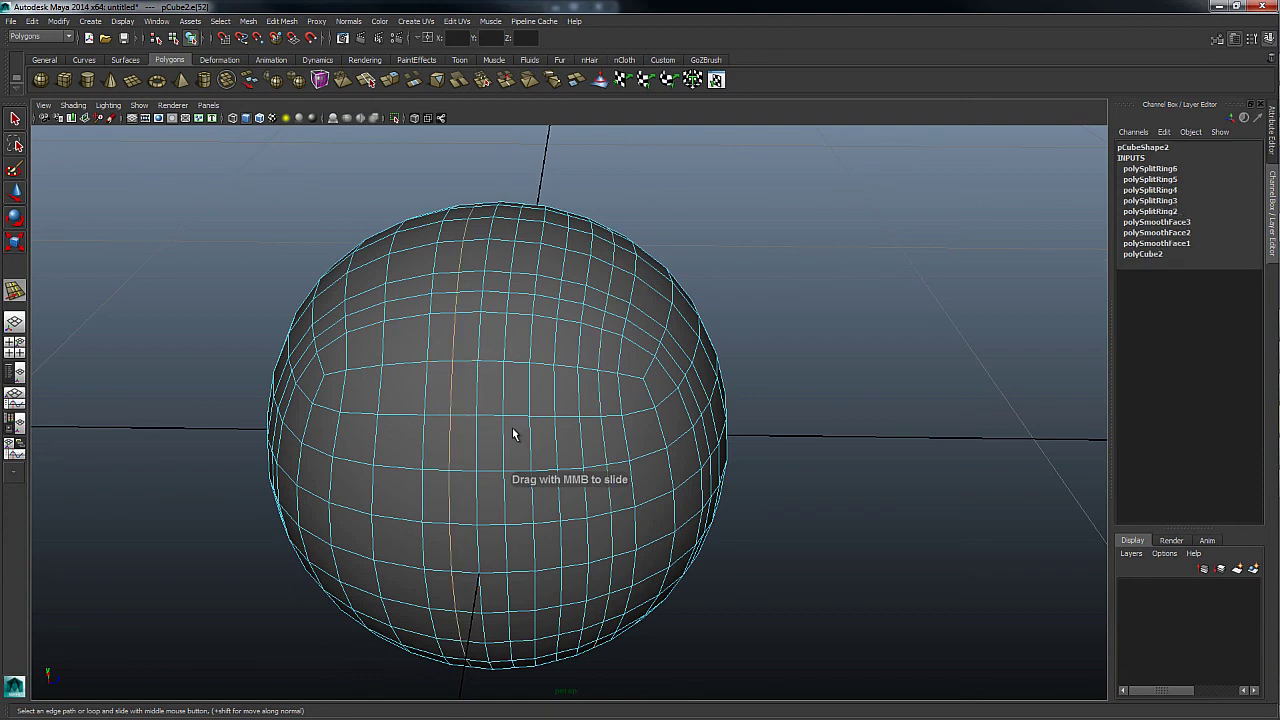
{"action": "left_click_drag", "start_coordinate": [514, 437], "coordinate": [453, 410], "text": "alt"}
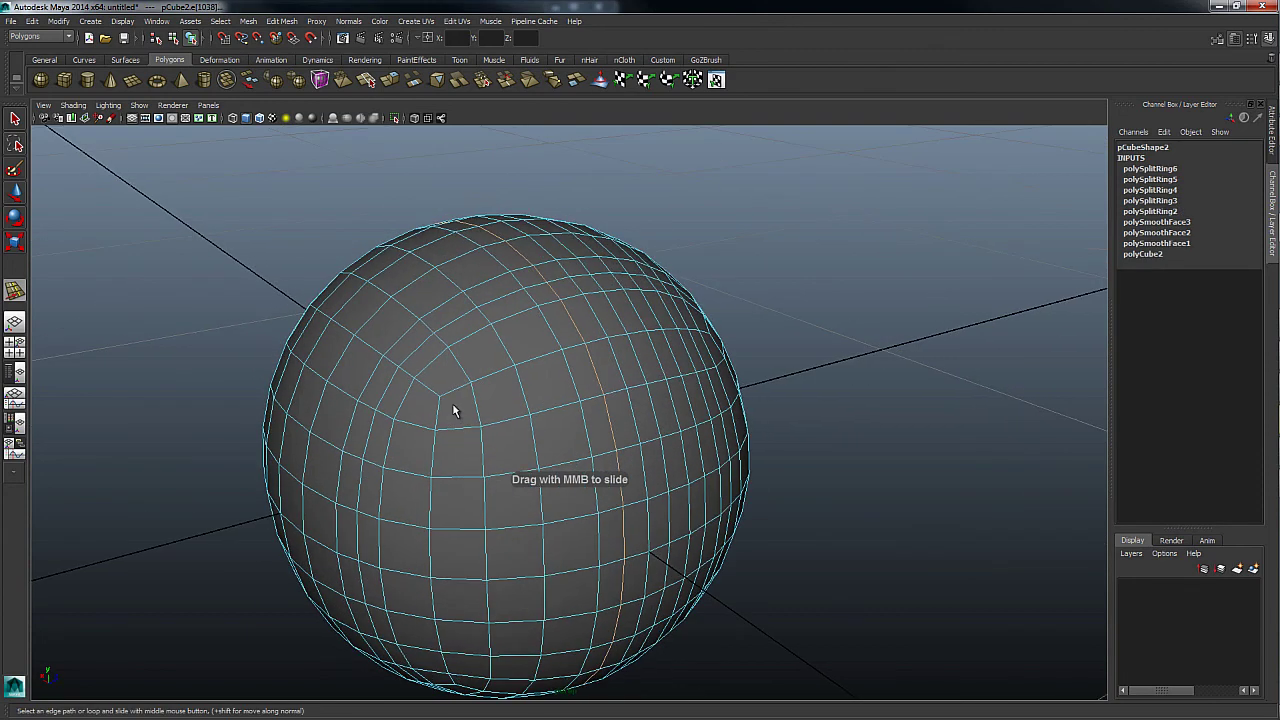
{"action": "left_click", "coordinate": [535, 373]}
{"action": "mouse_move", "coordinate": [524, 434]}
{"action": "left_mouse_down", "text": "alt"}
{"action": "mouse_move", "coordinate": [516, 473]}
{"action": "mouse_move", "coordinate": [591, 494]}
{"action": "left_mouse_up", "text": "alt"}
{"action": "left_click", "coordinate": [590, 490]}
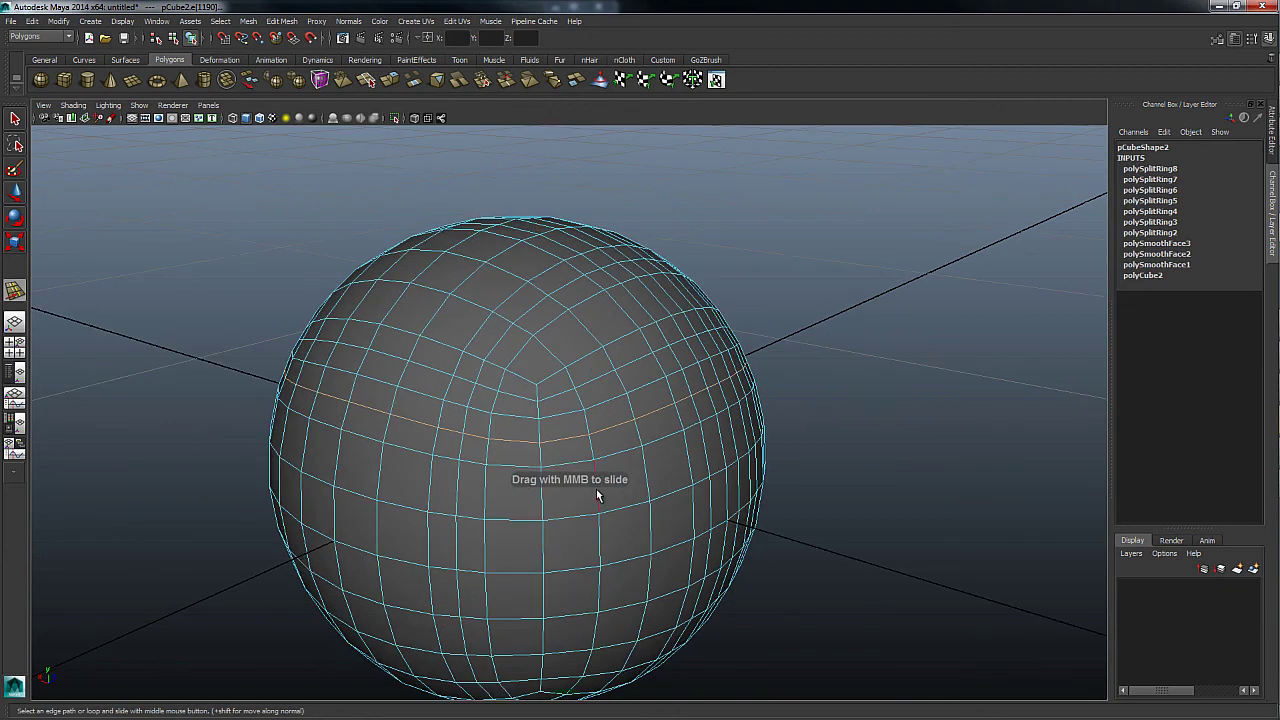
Collapse the edge ring of one newly added edge
{"action": "right_click", "coordinate": [598, 488]}
{"action": "right_click_drag", "start_coordinate": [538, 530], "coordinate": [514, 471], "text": "shift"}
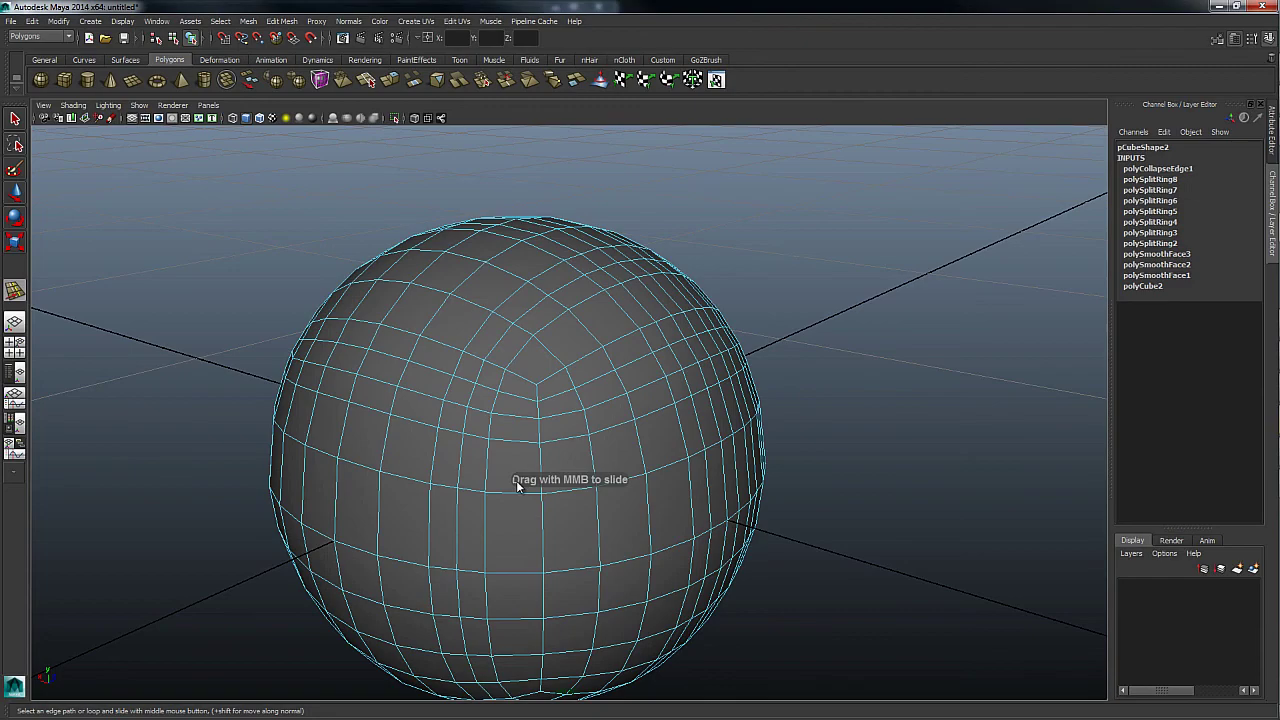
{"action": "scroll", "coordinate": [543, 458], "scroll_direction": "down", "scroll_amount": 2}
{"action": "mouse_move", "coordinate": [543, 458]}
{"action": "left_mouse_down", "text": "alt"}
{"action": "mouse_move", "coordinate": [523, 460]}
{"action": "mouse_move", "coordinate": [697, 414]}
{"action": "mouse_move", "coordinate": [571, 433]}
{"action": "mouse_move", "coordinate": [654, 420]}
{"action": "mouse_move", "coordinate": [650, 430]}
{"action": "left_mouse_up", "text": "alt"}
Return to object mode with the Move tool and reselect the sphere
{"action": "key", "text": "F8"}
{"action": "key", "text": "w"}
{"action": "left_click", "coordinate": [737, 374]}
{"action": "left_click", "coordinate": [591, 423]}
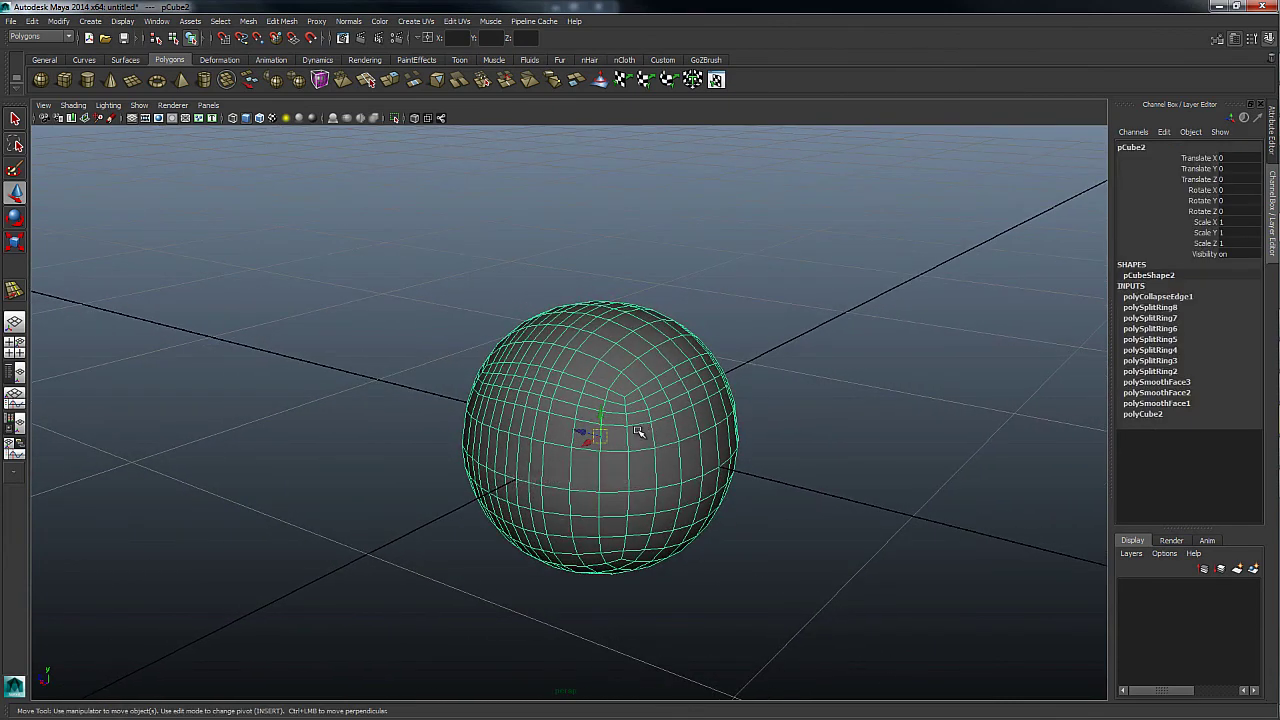
{"action": "mouse_move", "coordinate": [640, 434]}
{"action": "left_mouse_down", "text": "alt"}
{"action": "mouse_move", "coordinate": [569, 426]}
{"action": "mouse_move", "coordinate": [603, 430]}
{"action": "left_mouse_up", "text": "alt"}
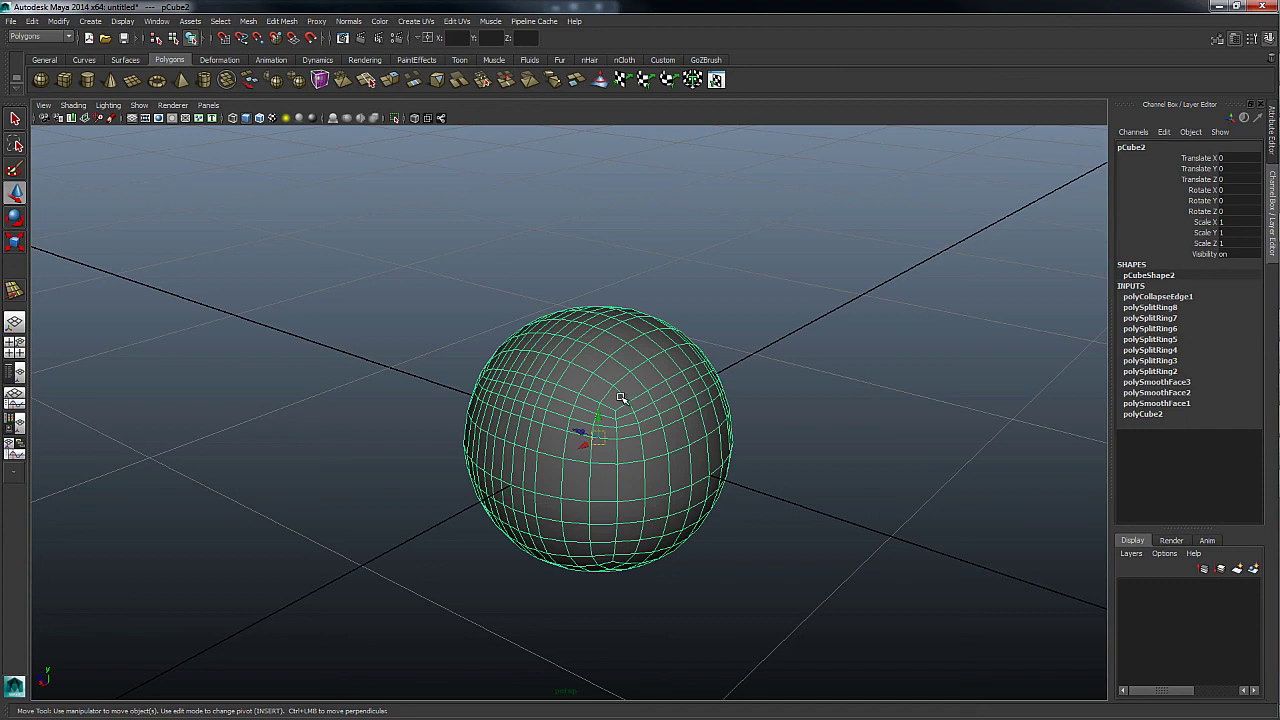
Toggle face then object mode, pick the sphere and open the polygon marking menu
{"action": "right_click_drag", "start_coordinate": [635, 436], "coordinate": [683, 375], "text": "shift"}
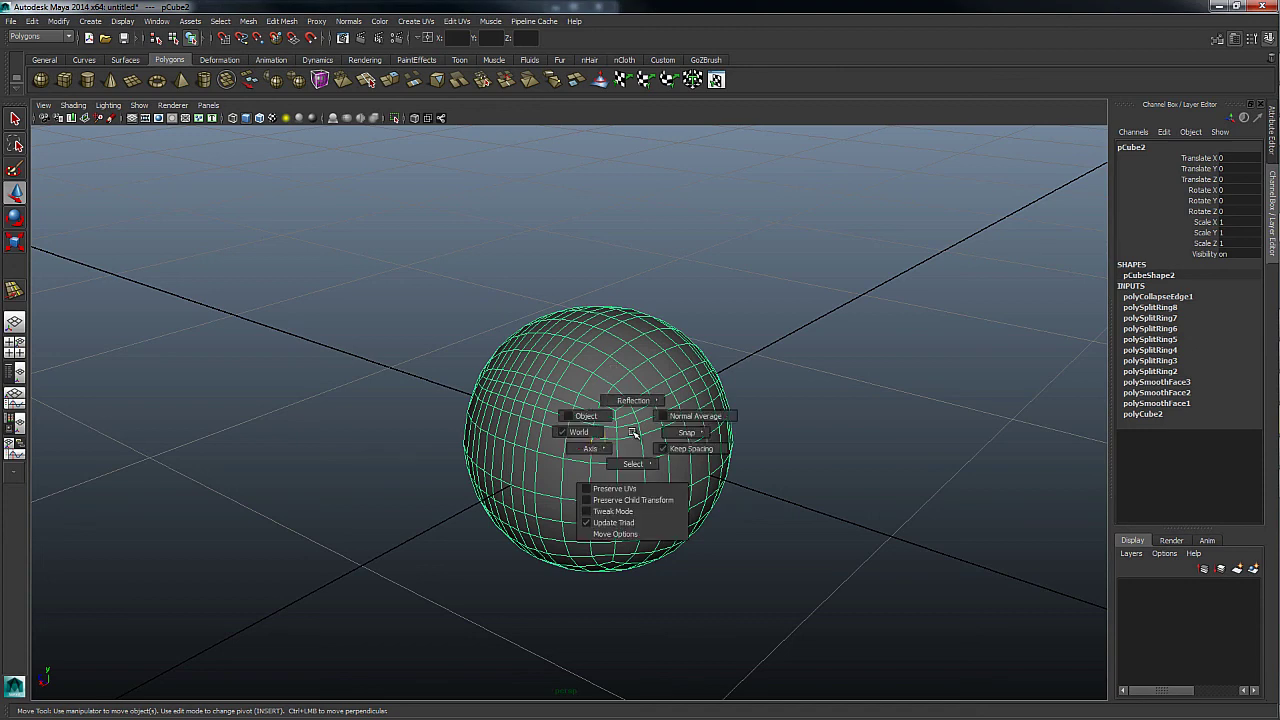
{"action": "scroll", "coordinate": [660, 460], "scroll_direction": "up", "scroll_amount": 2}
{"action": "key", "text": "F11"}
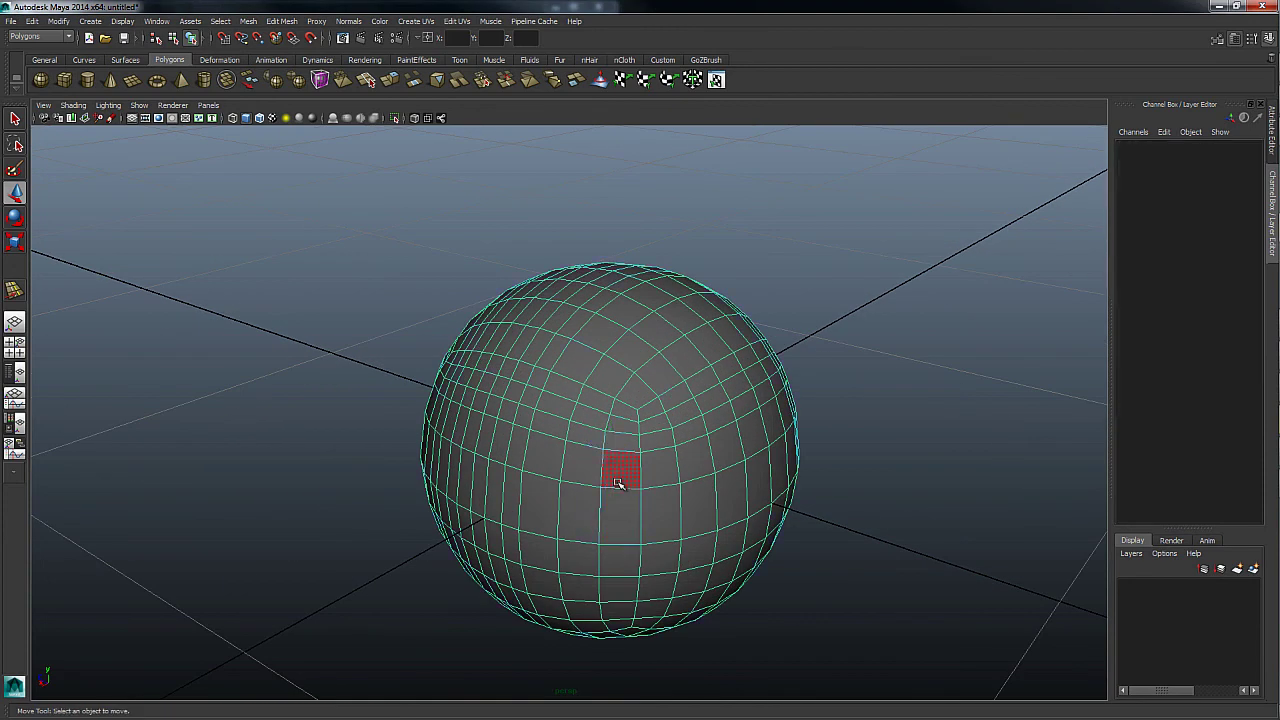
{"action": "key", "text": "F8"}
{"action": "left_click", "coordinate": [639, 443]}
{"action": "right_click", "coordinate": [632, 444], "text": "shift"}
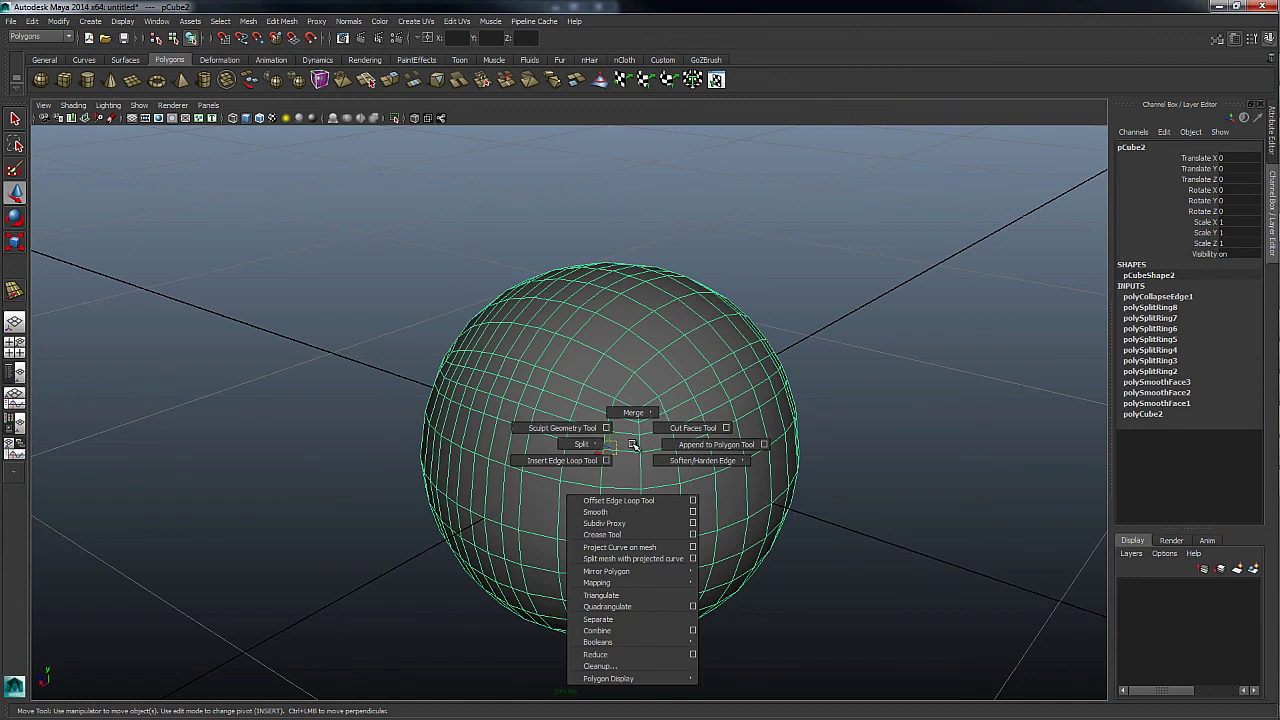
Start the Insert Edge Loop Tool and turn on Edge Flow in its marking menu
{"action": "right_click_drag", "start_coordinate": [632, 444], "coordinate": [575, 460], "text": "shift"}
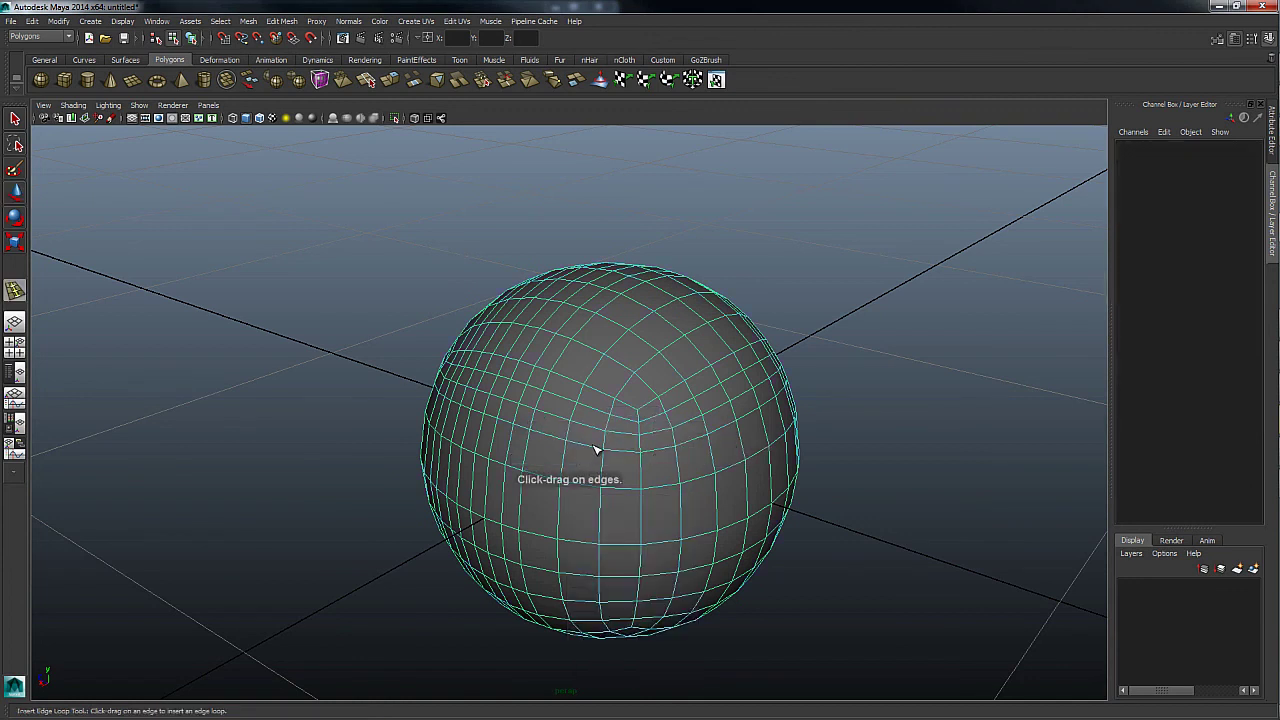
{"action": "right_click", "coordinate": [594, 450], "text": "shift"}
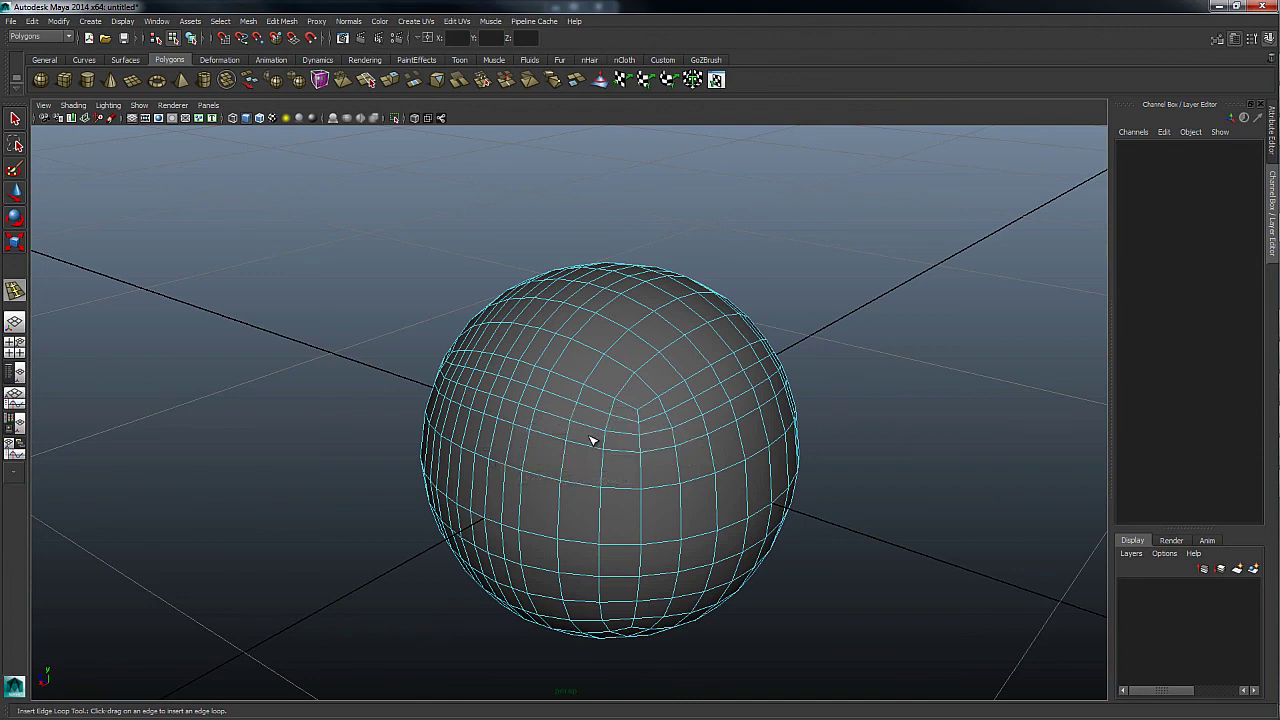
{"action": "scroll", "coordinate": [605, 450], "scroll_direction": "up", "scroll_amount": 2}
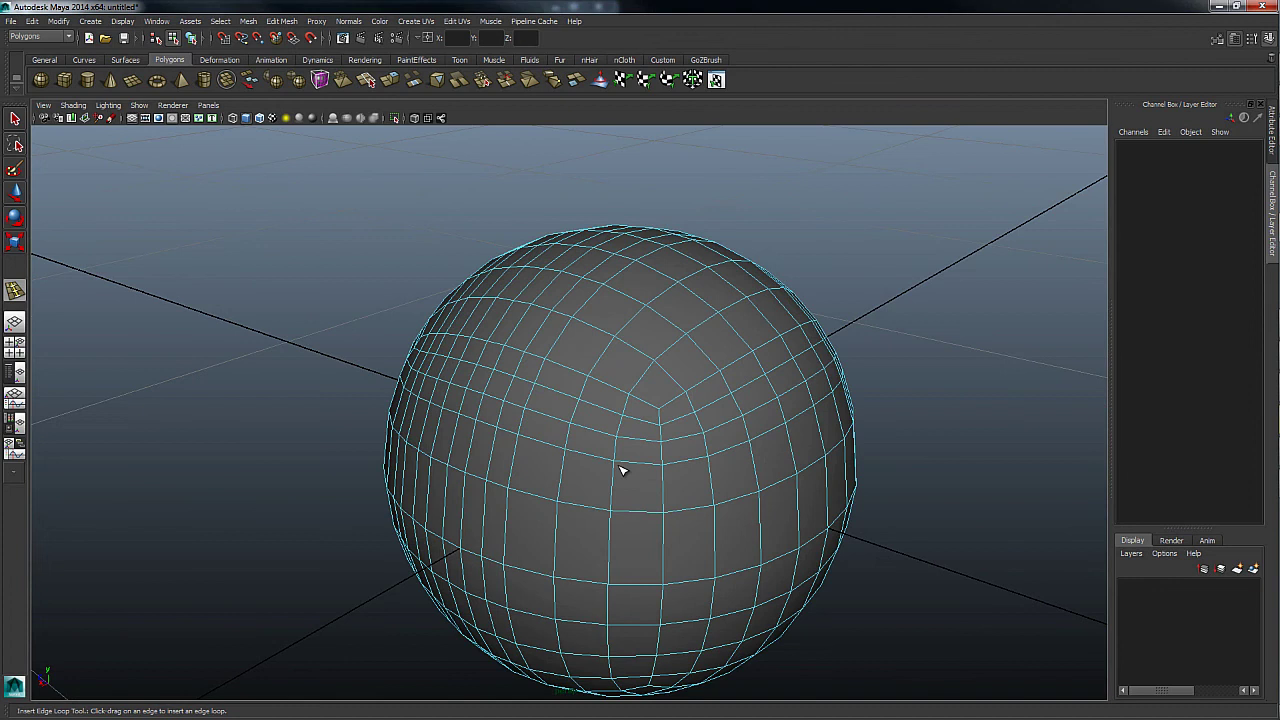
{"action": "right_click", "coordinate": [620, 466], "text": "shift"}
{"action": "right_click", "coordinate": [620, 470], "text": "shift"}
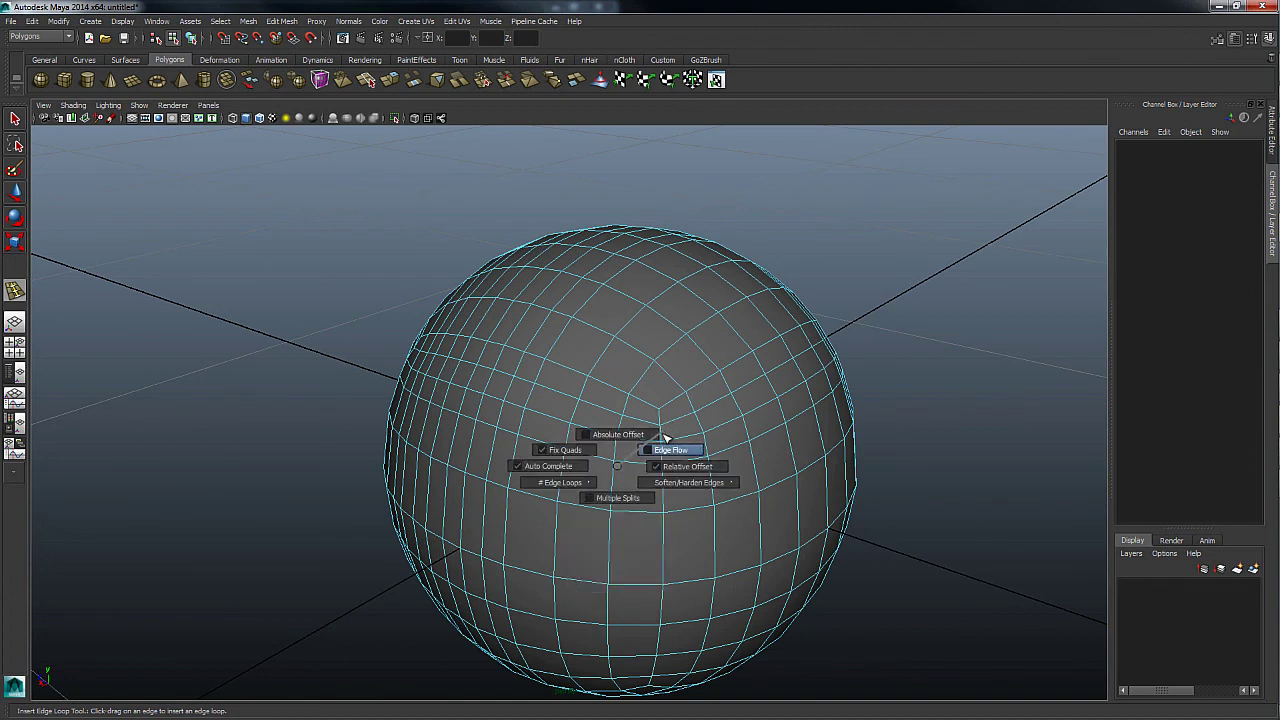
{"action": "left_click", "coordinate": [660, 445]}
Insert edge-flow loops across the sphere's middle and lower area
{"action": "left_click", "coordinate": [665, 493]}
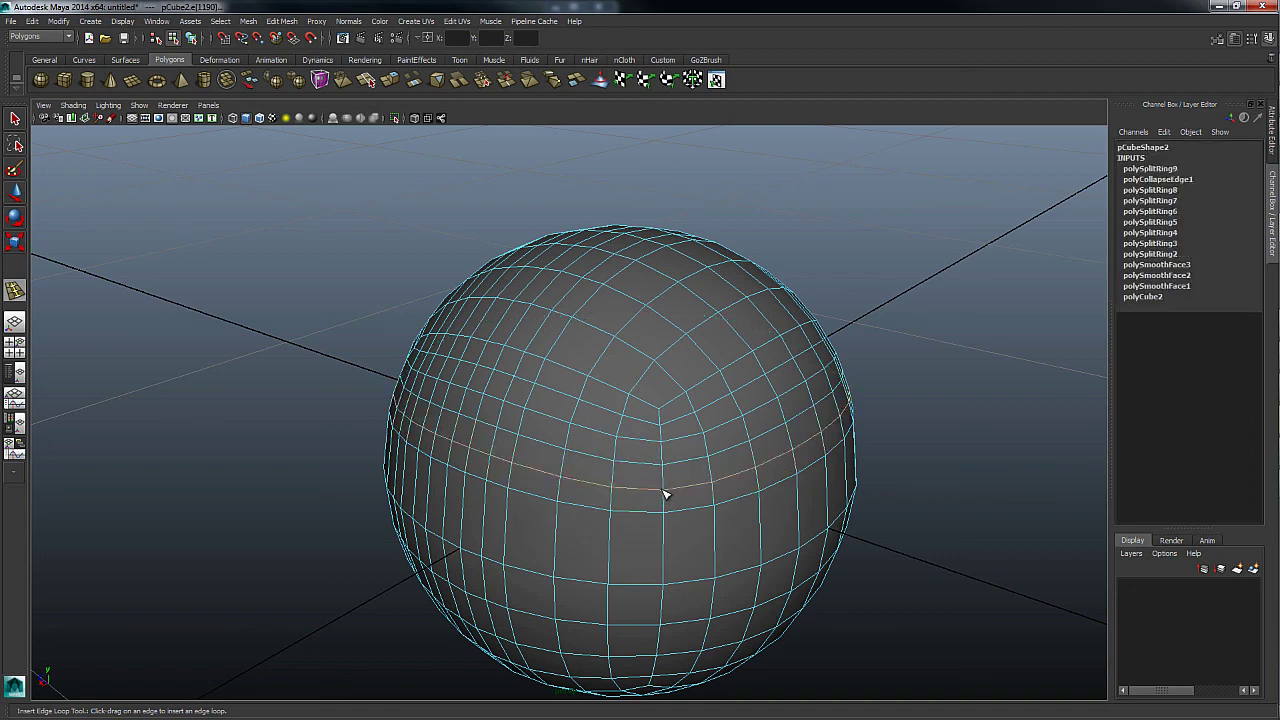
{"action": "right_click", "coordinate": [665, 502]}
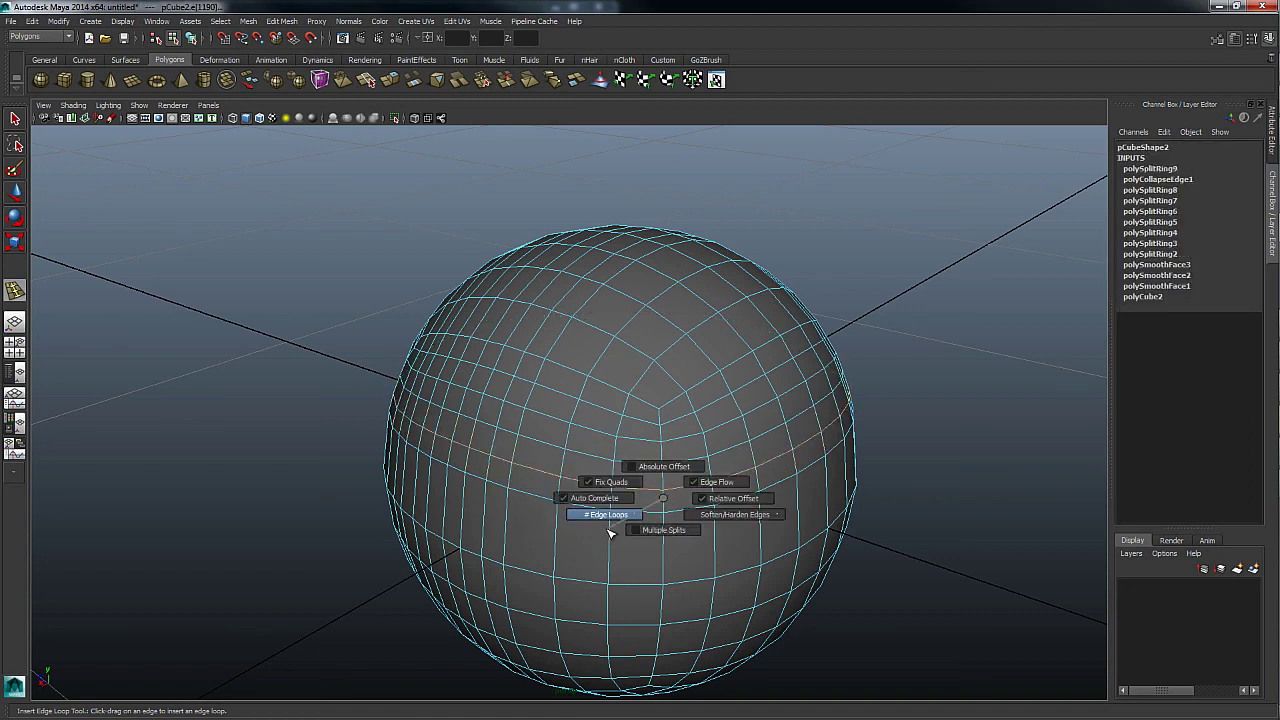
{"action": "left_click", "coordinate": [666, 549]}
{"action": "left_click_drag", "start_coordinate": [683, 567], "coordinate": [693, 478], "text": "alt"}
{"action": "left_click", "coordinate": [726, 423]}
{"action": "left_click_drag", "start_coordinate": [726, 423], "coordinate": [711, 446], "text": "alt"}
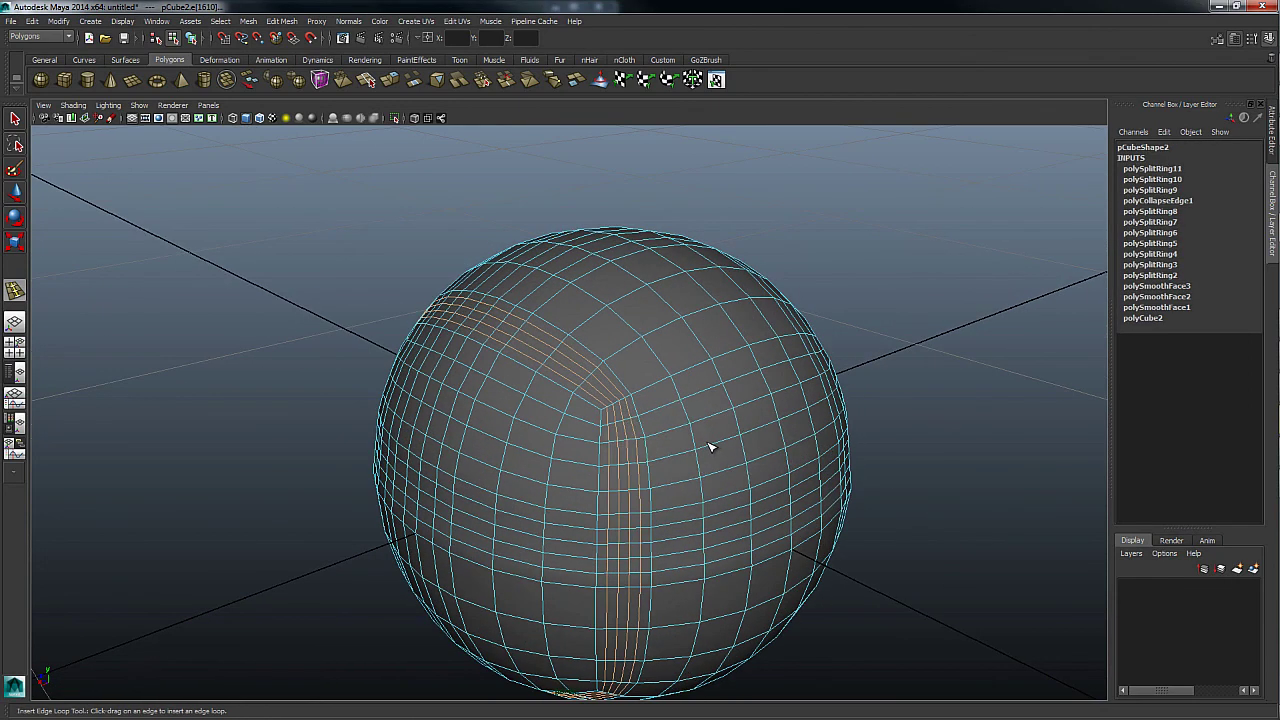
Add several more closely spaced edge loops from new view angles
{"action": "right_click_drag", "start_coordinate": [709, 441], "coordinate": [596, 510]}
{"action": "left_click", "coordinate": [703, 480]}
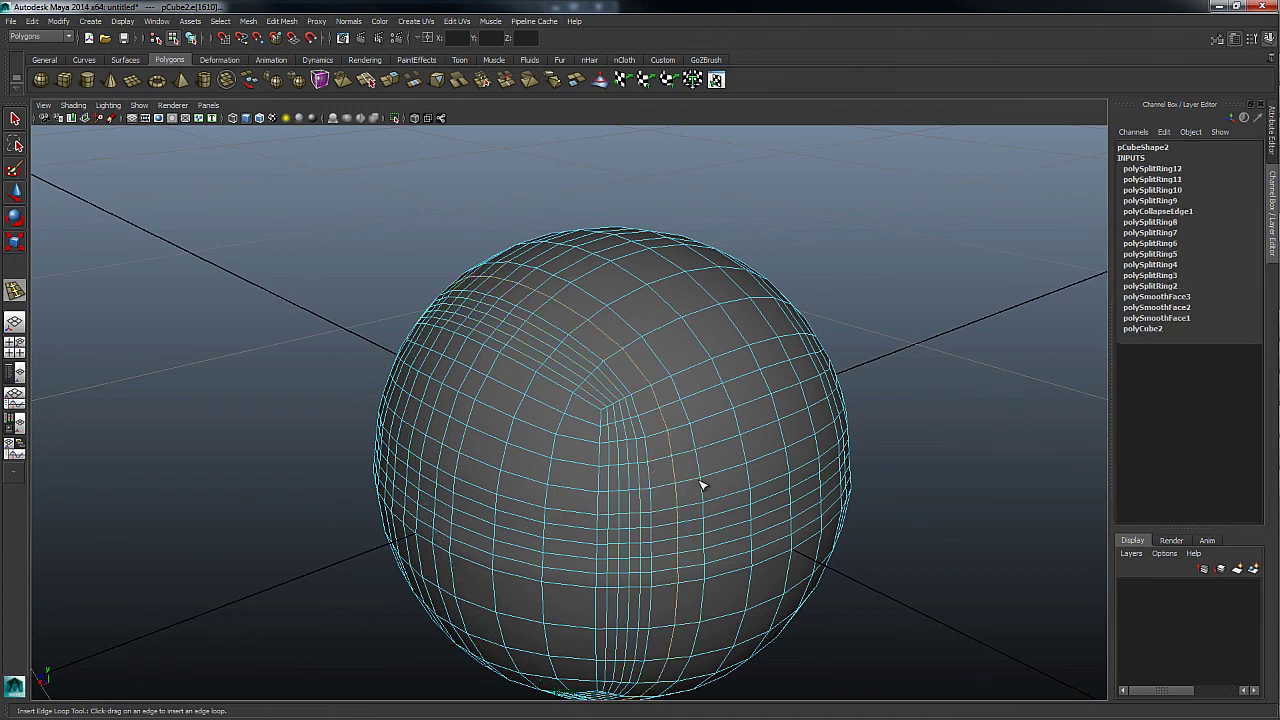
{"action": "left_click_drag", "start_coordinate": [703, 480], "coordinate": [651, 505], "text": "alt"}
{"action": "left_click", "coordinate": [634, 517]}
{"action": "right_click_drag", "start_coordinate": [665, 503], "coordinate": [722, 477]}
{"action": "left_click", "coordinate": [668, 486]}
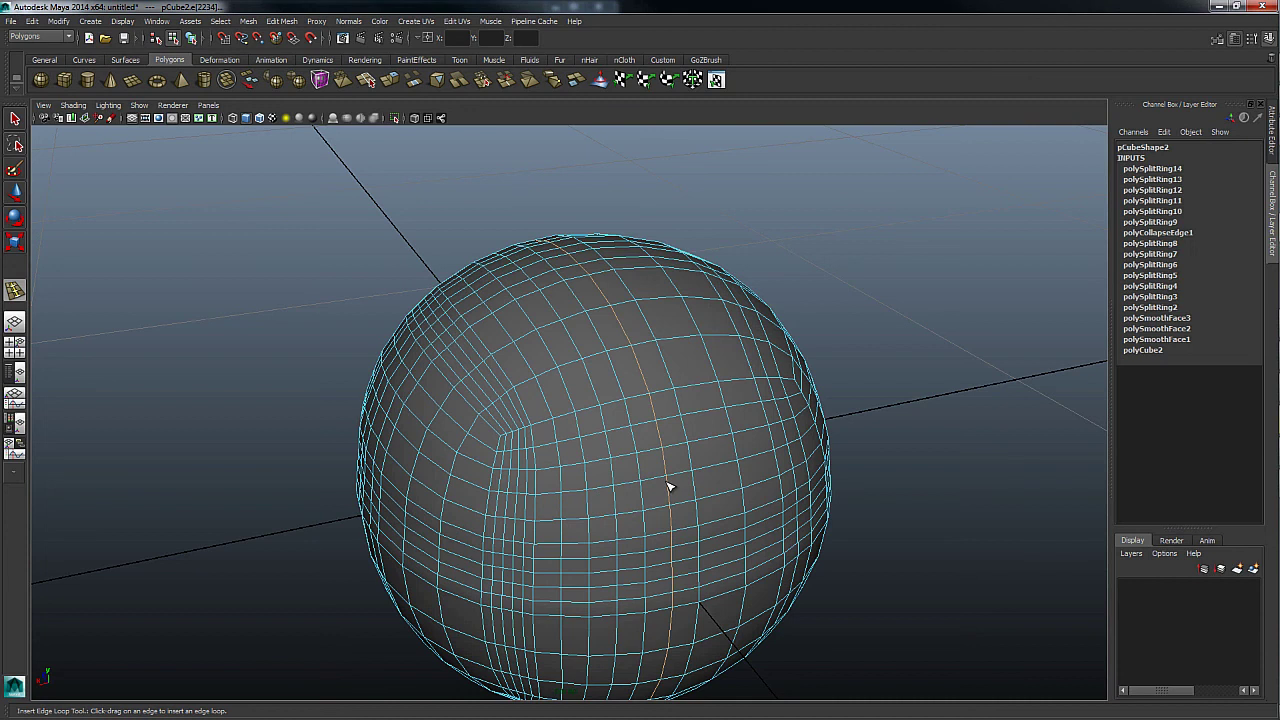
{"action": "right_click", "coordinate": [668, 486]}
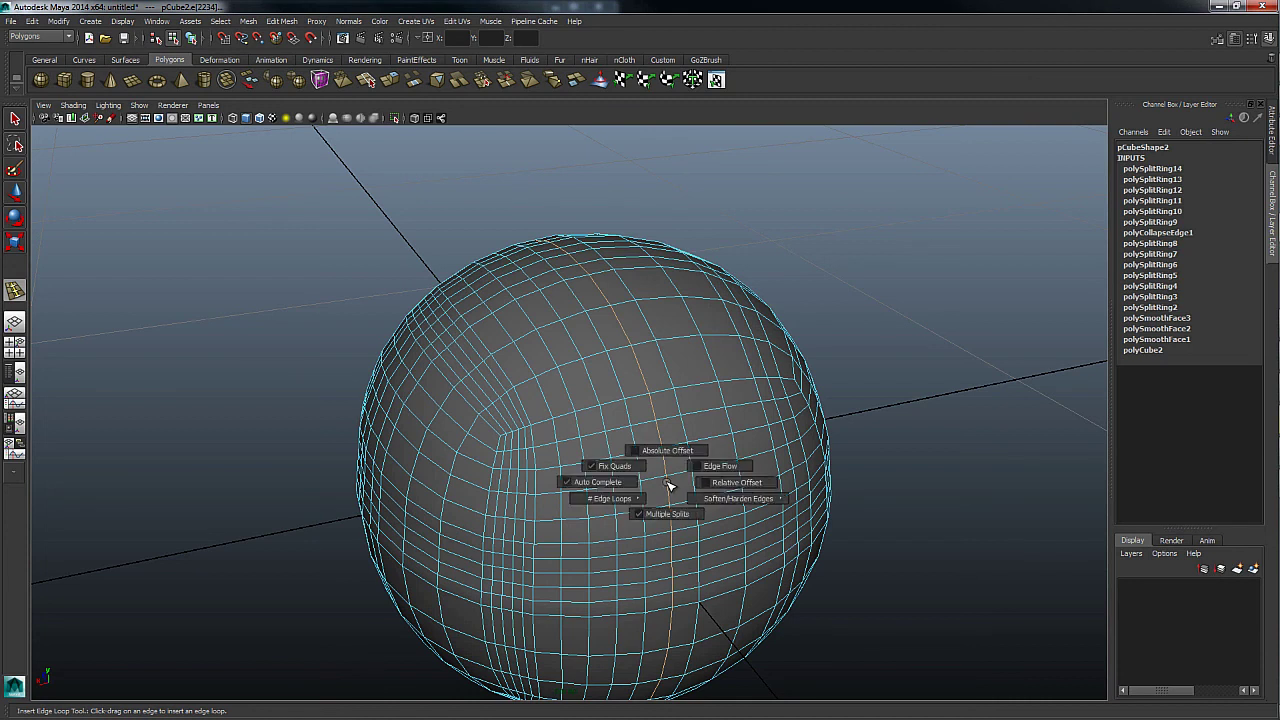
Bevel a picked edge on the sphere with seven segments
{"action": "key", "text": "w"}
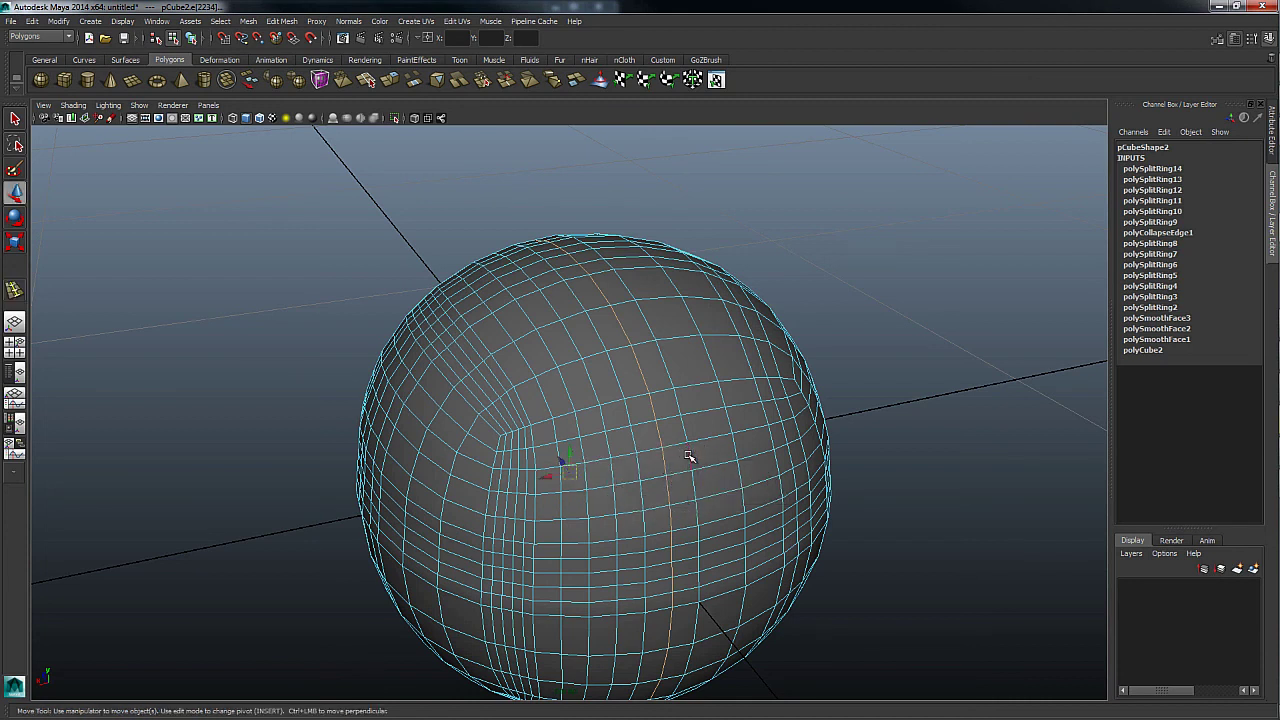
{"action": "left_click", "coordinate": [689, 455]}
{"action": "right_click_drag", "start_coordinate": [787, 440], "coordinate": [787, 440], "text": "shift"}
{"action": "right_click", "coordinate": [714, 461], "text": "shift"}
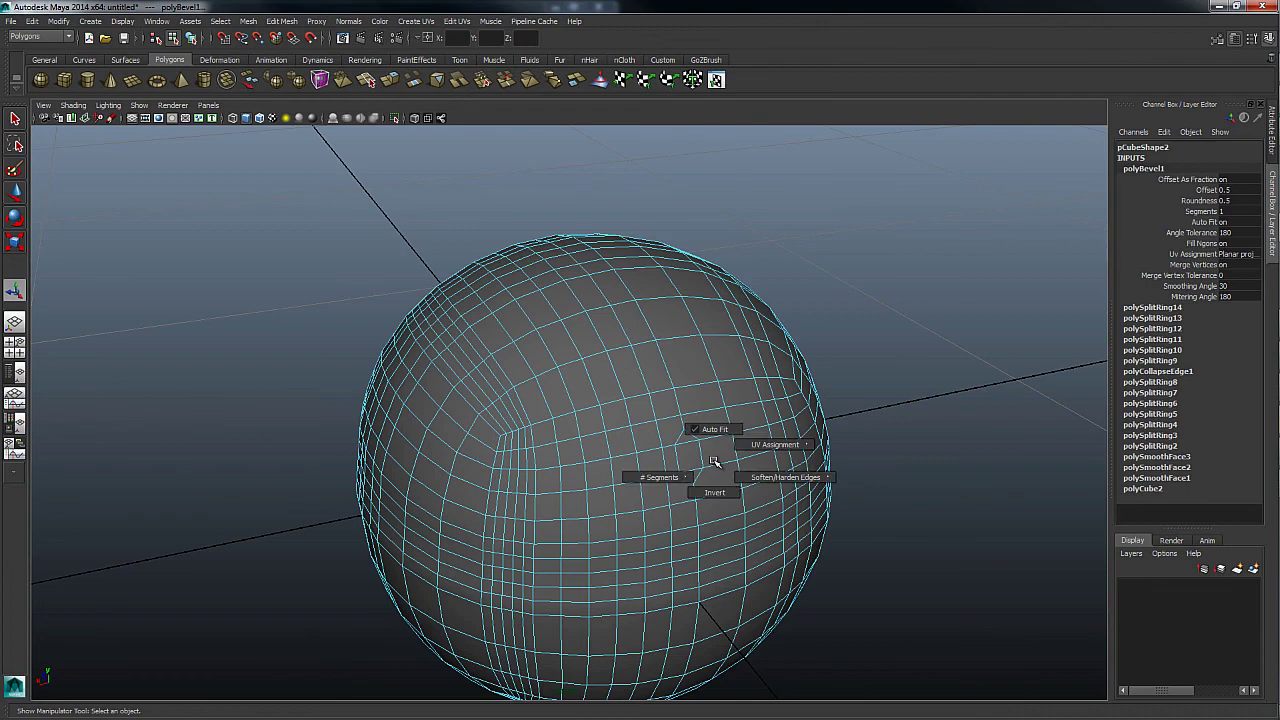
{"action": "right_click_drag", "start_coordinate": [714, 461], "coordinate": [678, 520], "text": "shift"}
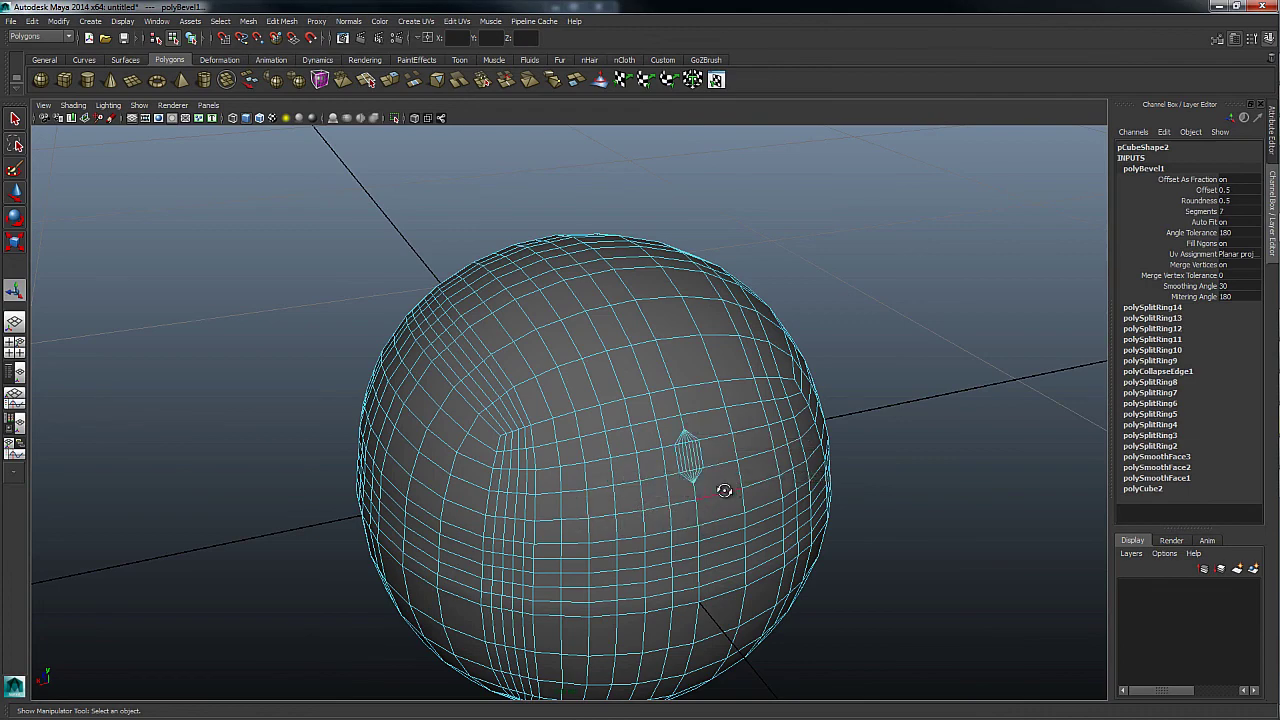
{"action": "mouse_move", "coordinate": [724, 490]}
{"action": "left_mouse_down", "text": "alt"}
{"action": "mouse_move", "coordinate": [760, 486]}
{"action": "mouse_move", "coordinate": [563, 514]}
{"action": "mouse_move", "coordinate": [623, 429]}
{"action": "left_mouse_up", "text": "alt"}
Select the whole sphere and apply Planar projection per face to its UVs
{"action": "left_click", "coordinate": [672, 372]}
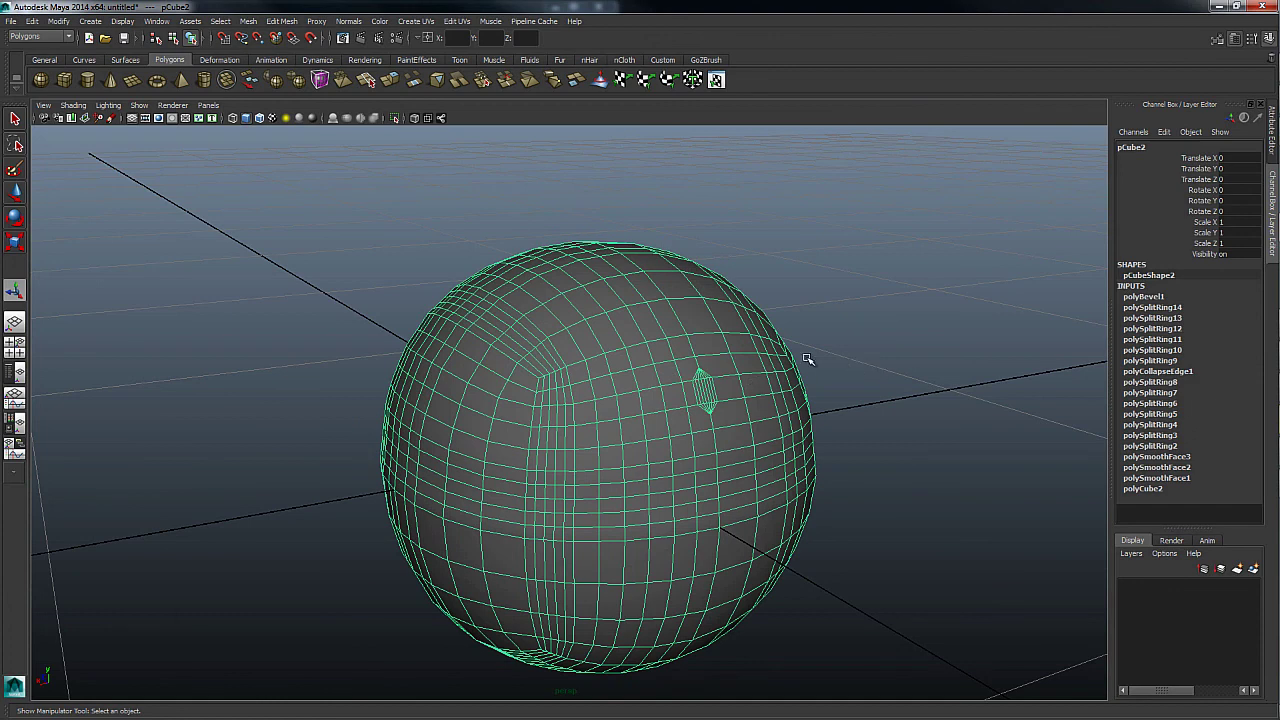
{"action": "right_click", "coordinate": [726, 377]}
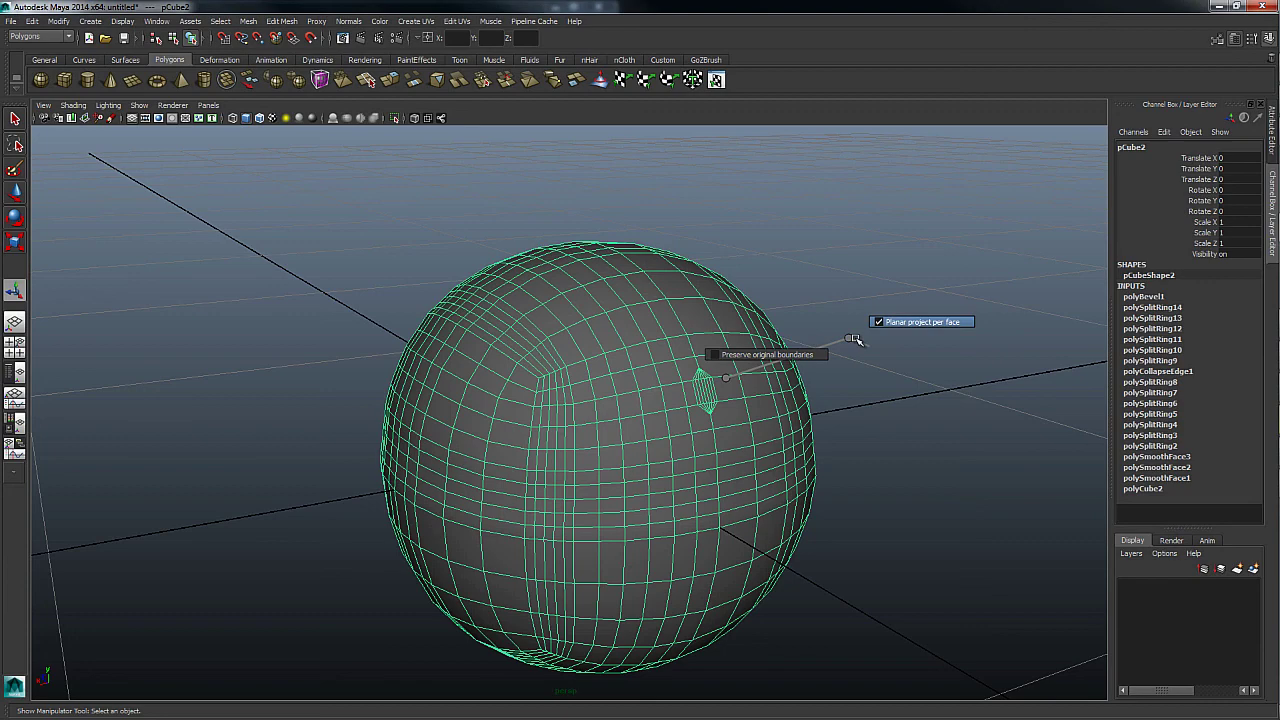
{"action": "left_click", "coordinate": [848, 338]}
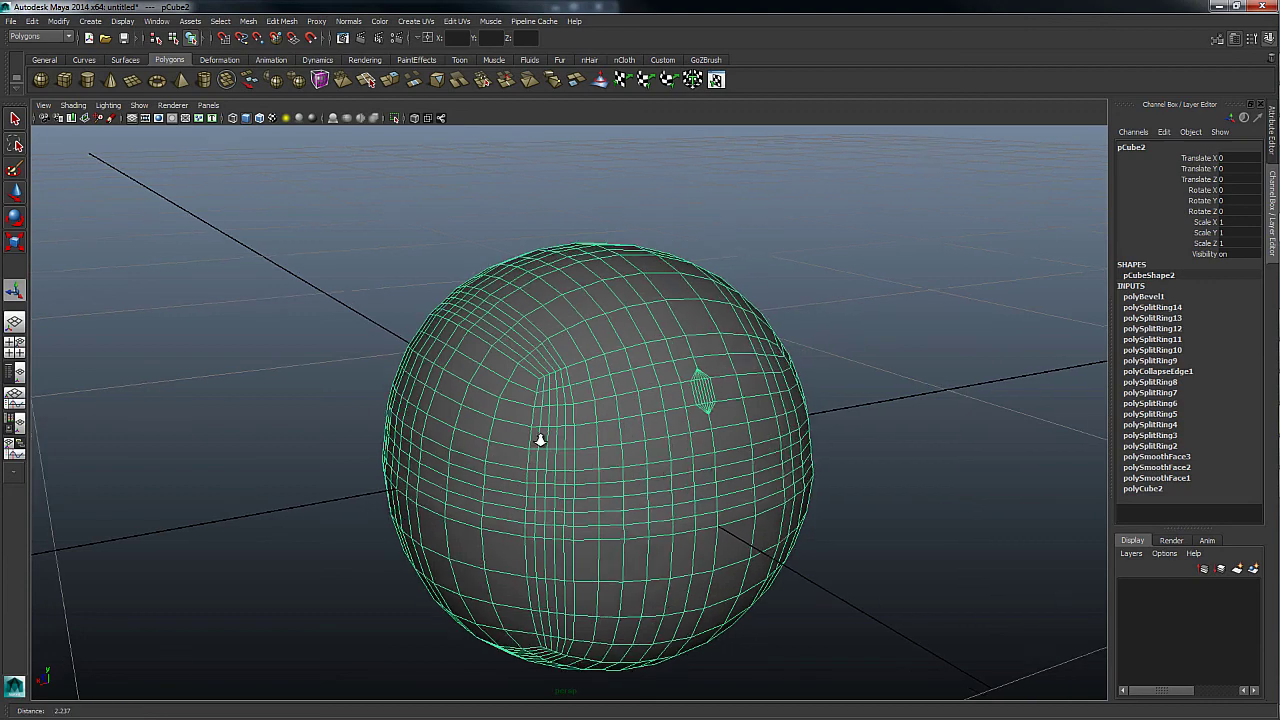
{"action": "scroll", "coordinate": [628, 428], "scroll_direction": "down", "scroll_amount": 3}
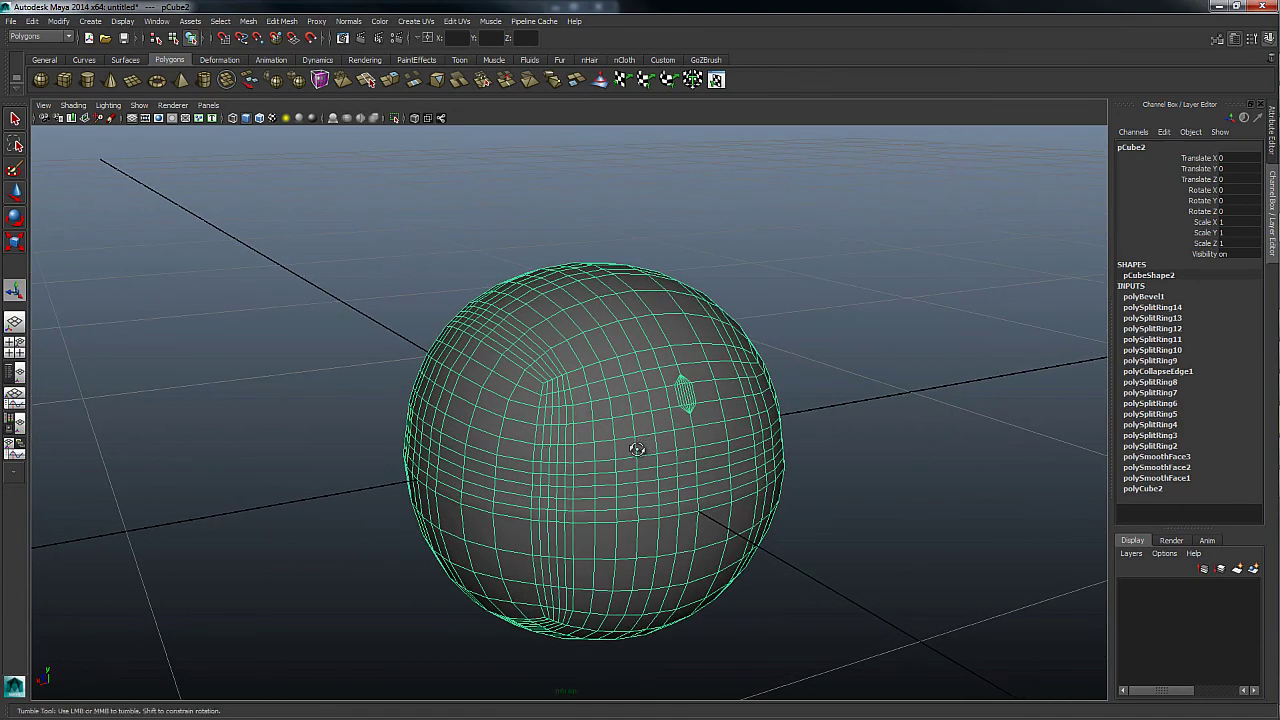
{"action": "left_click_drag", "start_coordinate": [647, 441], "coordinate": [643, 458], "text": "alt"}
Cycle through Move, Rotate and Scale, previewing the Move marking menu
{"action": "key", "text": "w"}
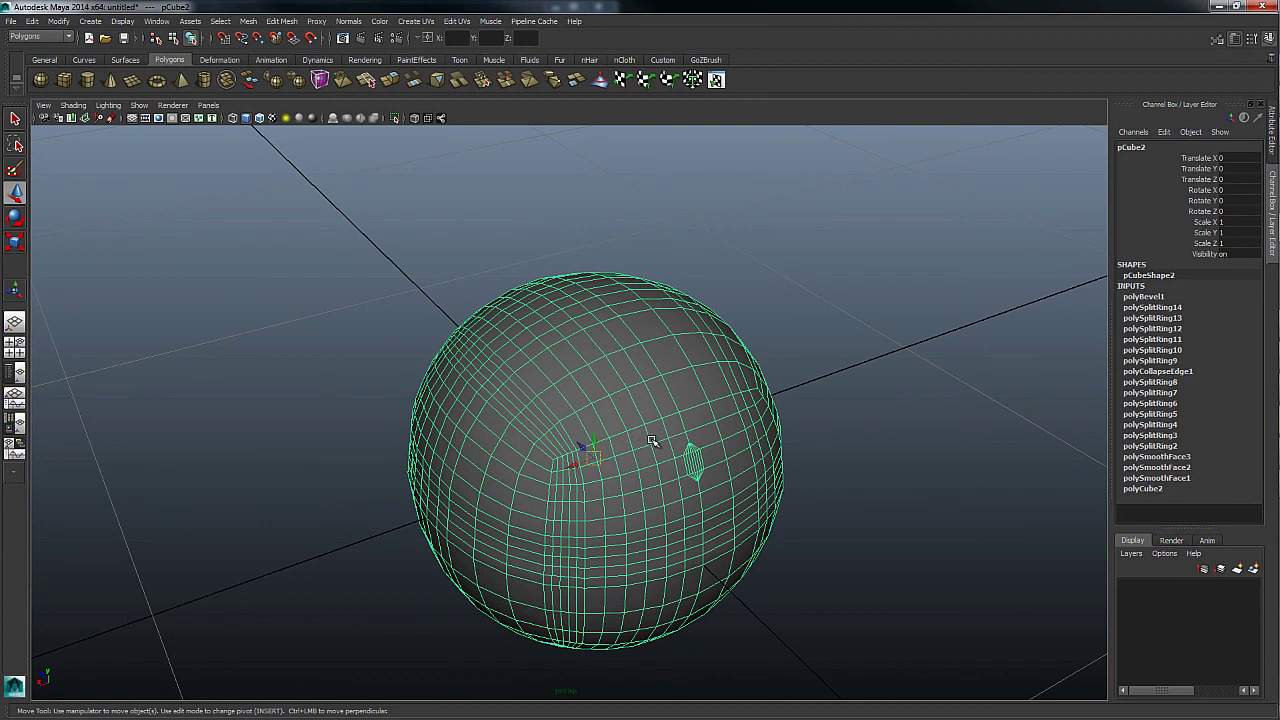
{"action": "left_click", "coordinate": [659, 448]}
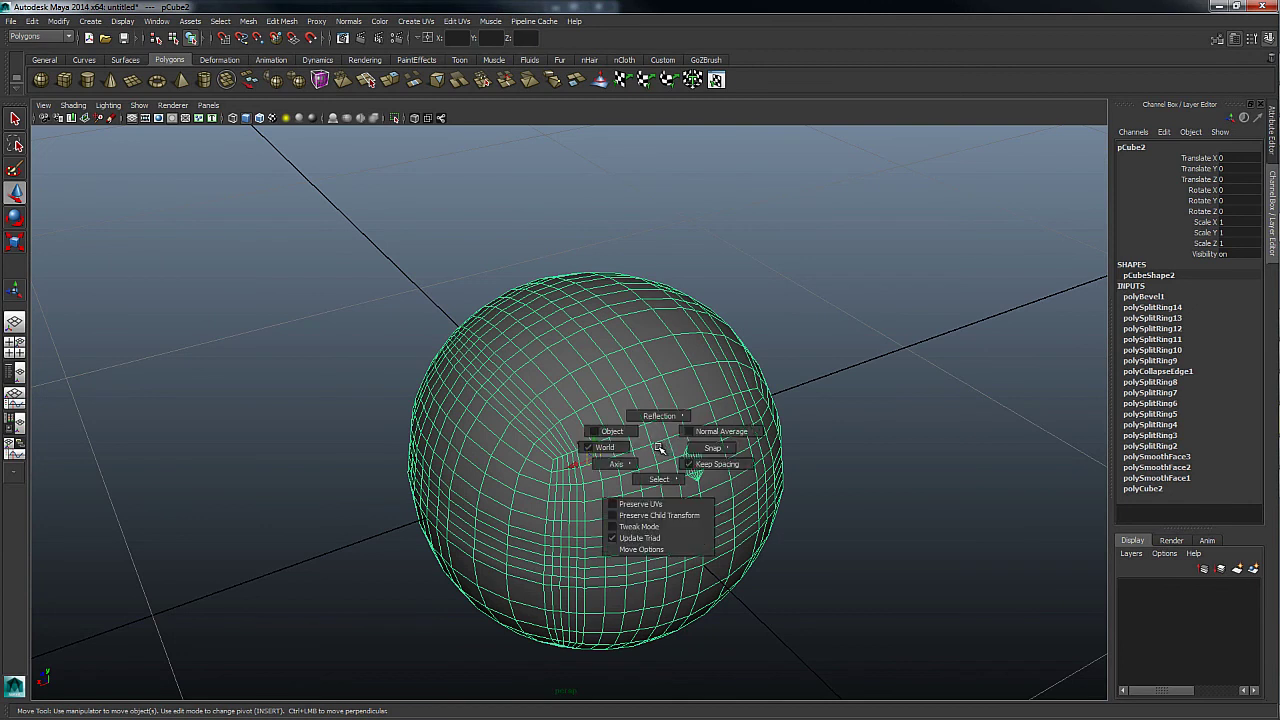
{"action": "left_click_drag", "start_coordinate": [659, 448], "coordinate": [281, 455]}
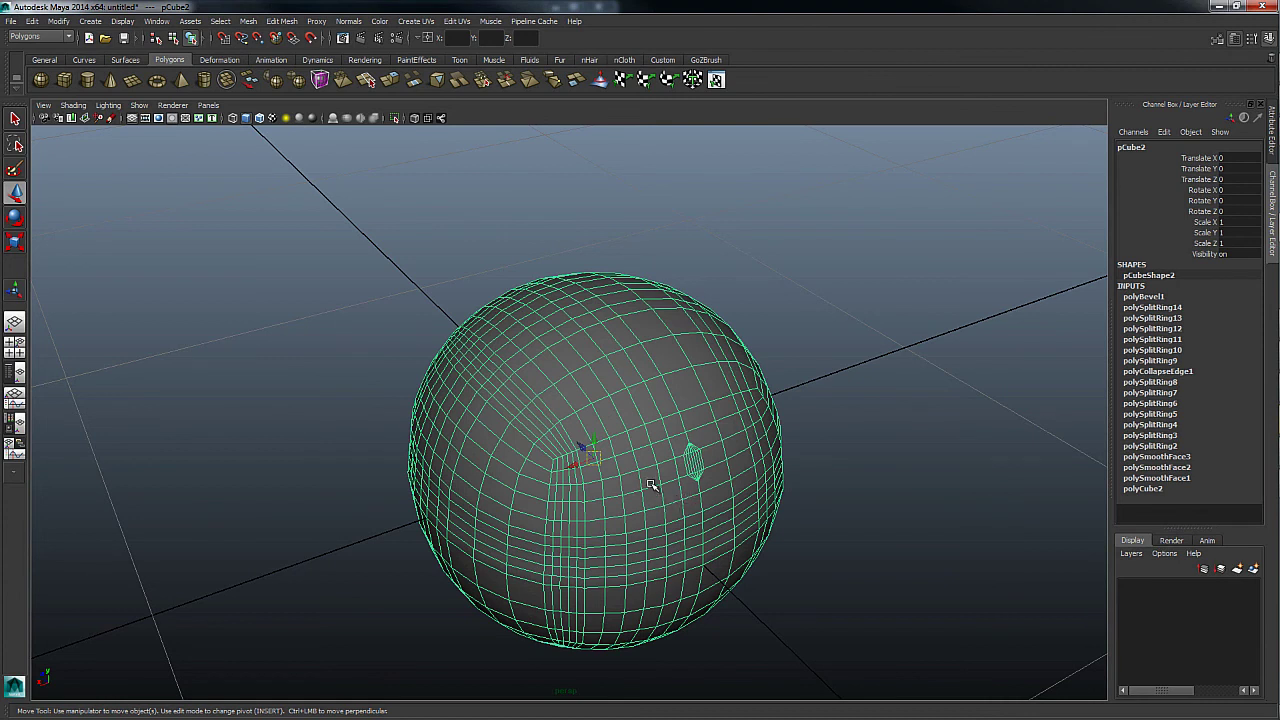
{"action": "key", "text": "e"}
{"action": "key", "text": "r"}
{"action": "key", "text": "w"}
{"action": "key", "text": "e"}
{"action": "key", "text": "r"}
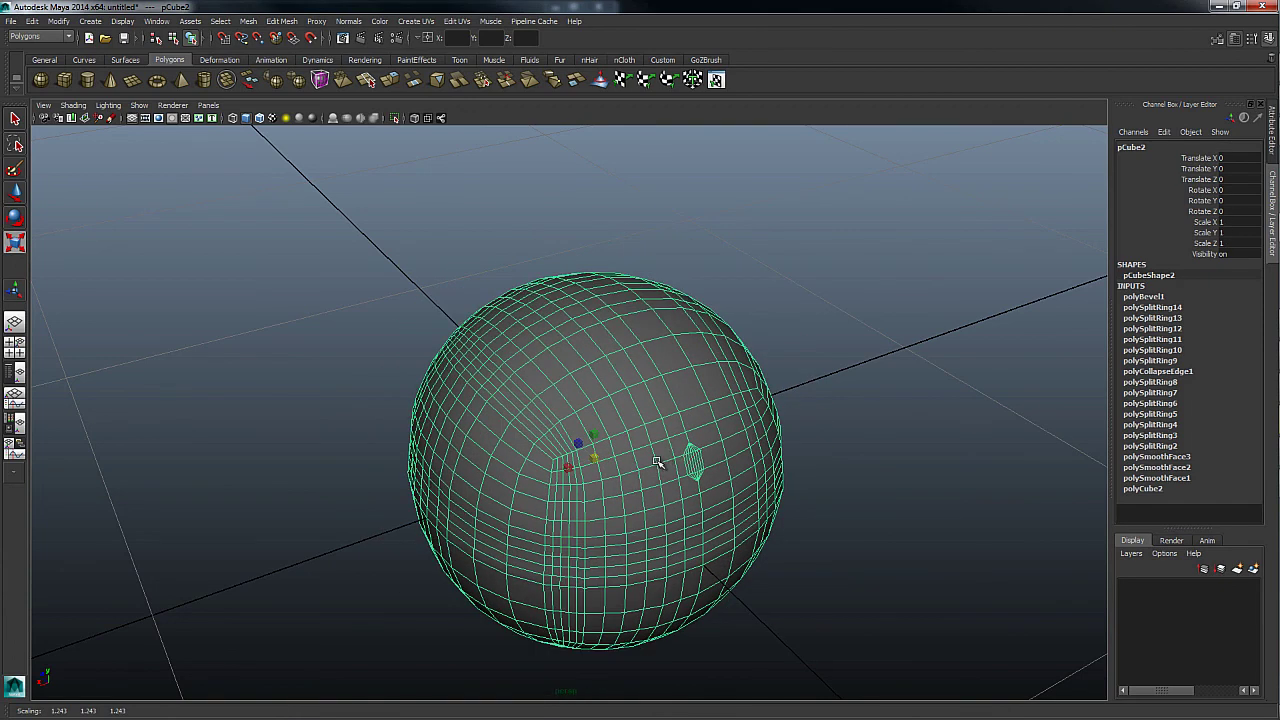
{"action": "key", "text": "w"}
{"action": "left_click", "coordinate": [657, 464]}
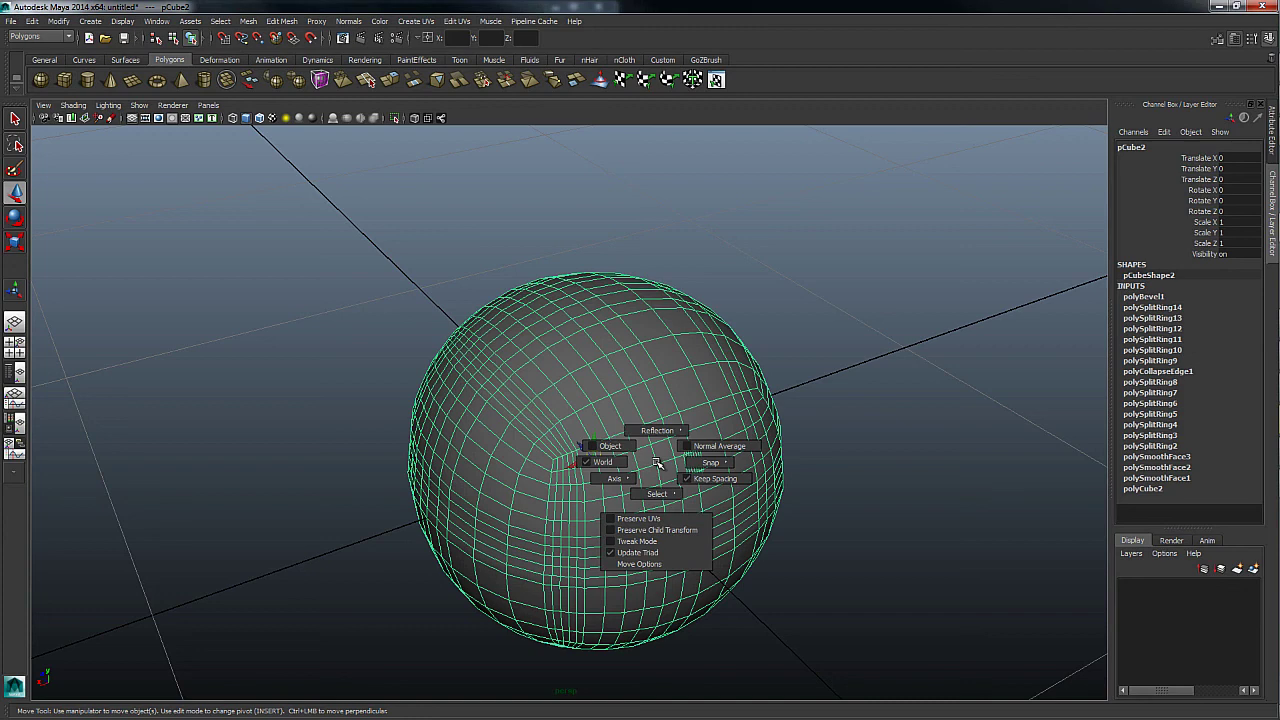
Rotate the sphere about 46 degrees on X and raise it to Translate Y 0.272
{"action": "key", "text": "e"}
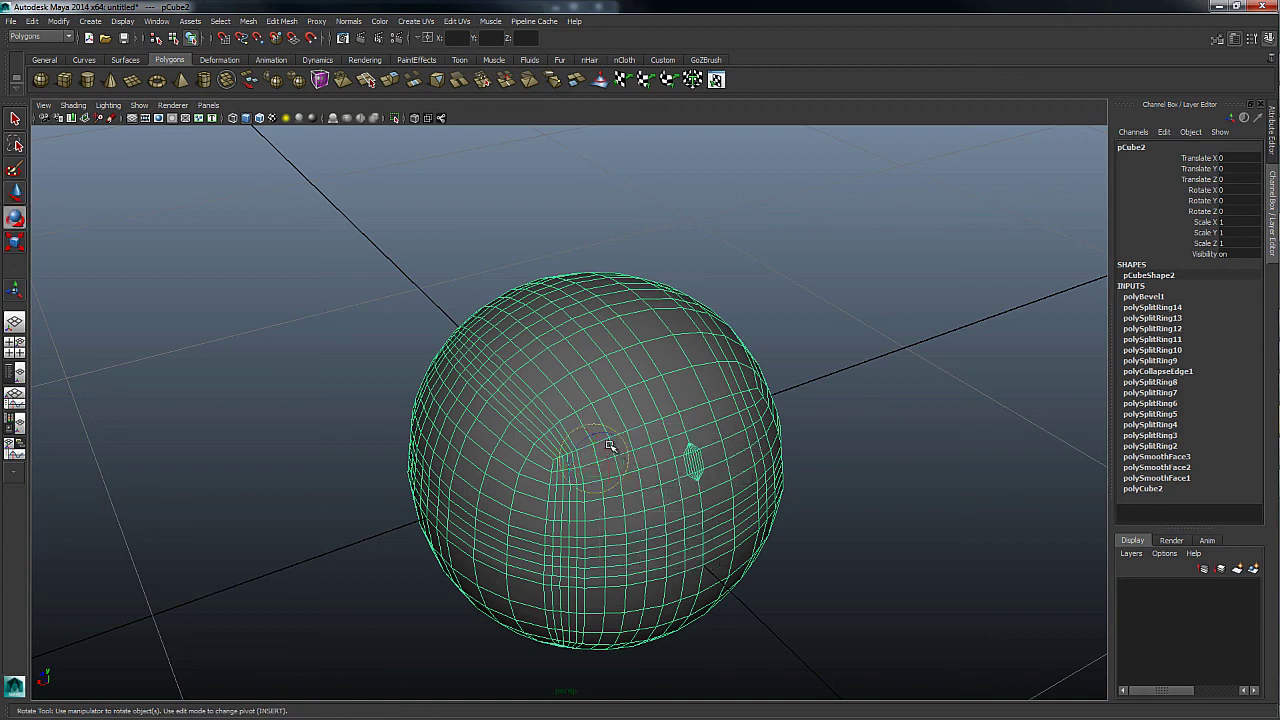
{"action": "mouse_move", "coordinate": [600, 443]}
{"action": "left_mouse_down"}
{"action": "mouse_move", "coordinate": [606, 466]}
{"action": "mouse_move", "coordinate": [677, 443]}
{"action": "left_mouse_up"}
{"action": "key", "text": "w"}
{"action": "left_click", "coordinate": [695, 471]}
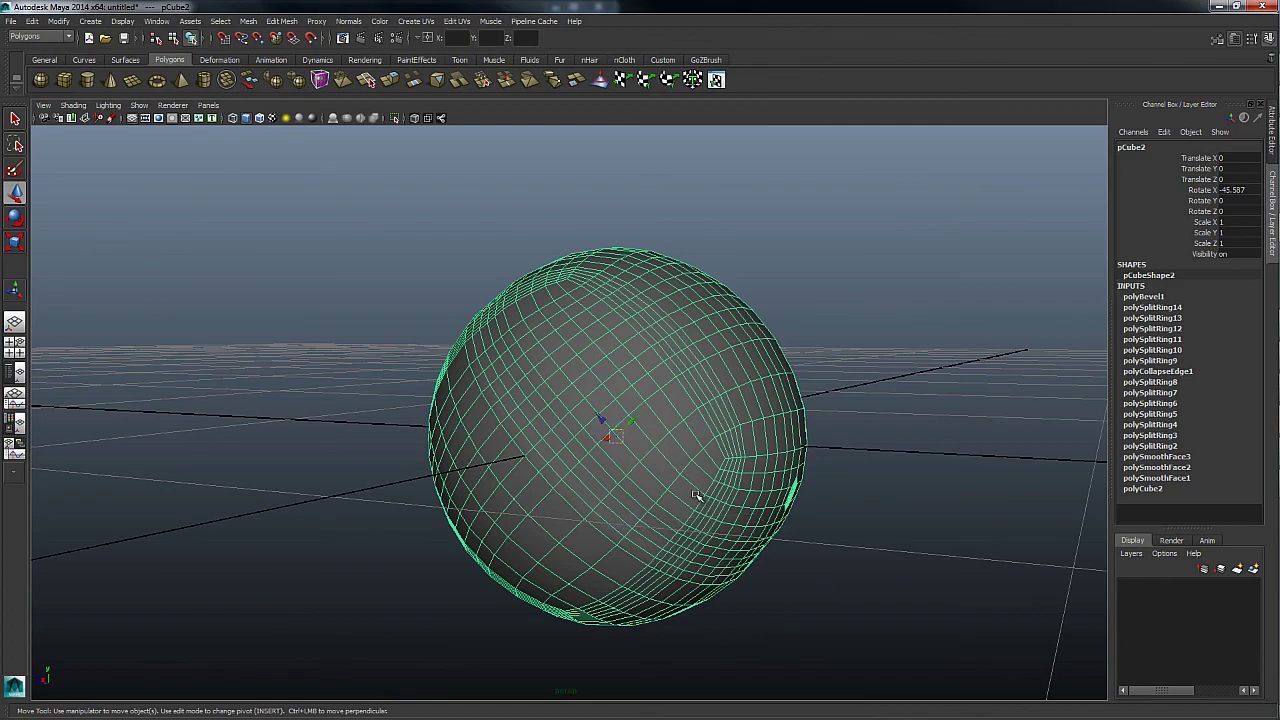
{"action": "mouse_move", "coordinate": [706, 494]}
{"action": "middle_mouse_down"}
{"action": "mouse_move", "coordinate": [600, 494]}
{"action": "mouse_move", "coordinate": [651, 514]}
{"action": "middle_mouse_up"}
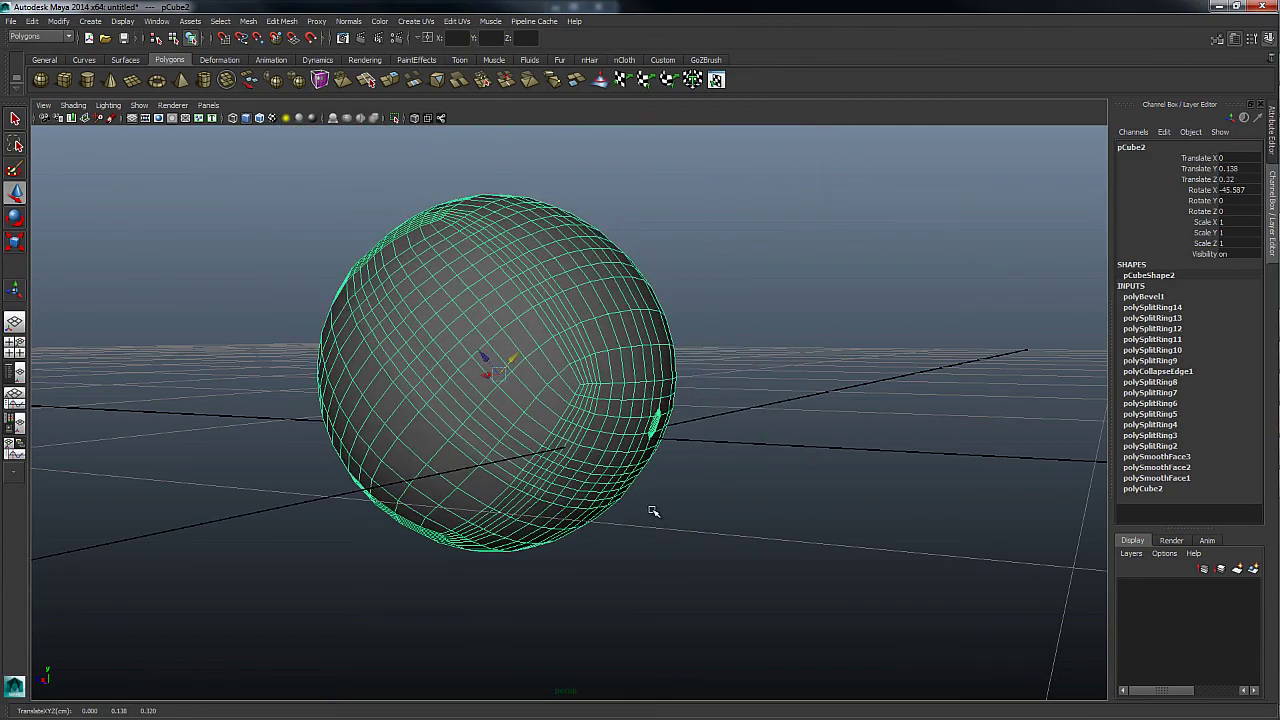
{"action": "mouse_move", "coordinate": [651, 517]}
{"action": "left_mouse_down", "text": "alt"}
{"action": "mouse_move", "coordinate": [571, 443]}
{"action": "mouse_move", "coordinate": [582, 484]}
{"action": "mouse_move", "coordinate": [457, 471]}
{"action": "mouse_move", "coordinate": [560, 460]}
{"action": "mouse_move", "coordinate": [597, 476]}
{"action": "left_mouse_up", "text": "alt"}
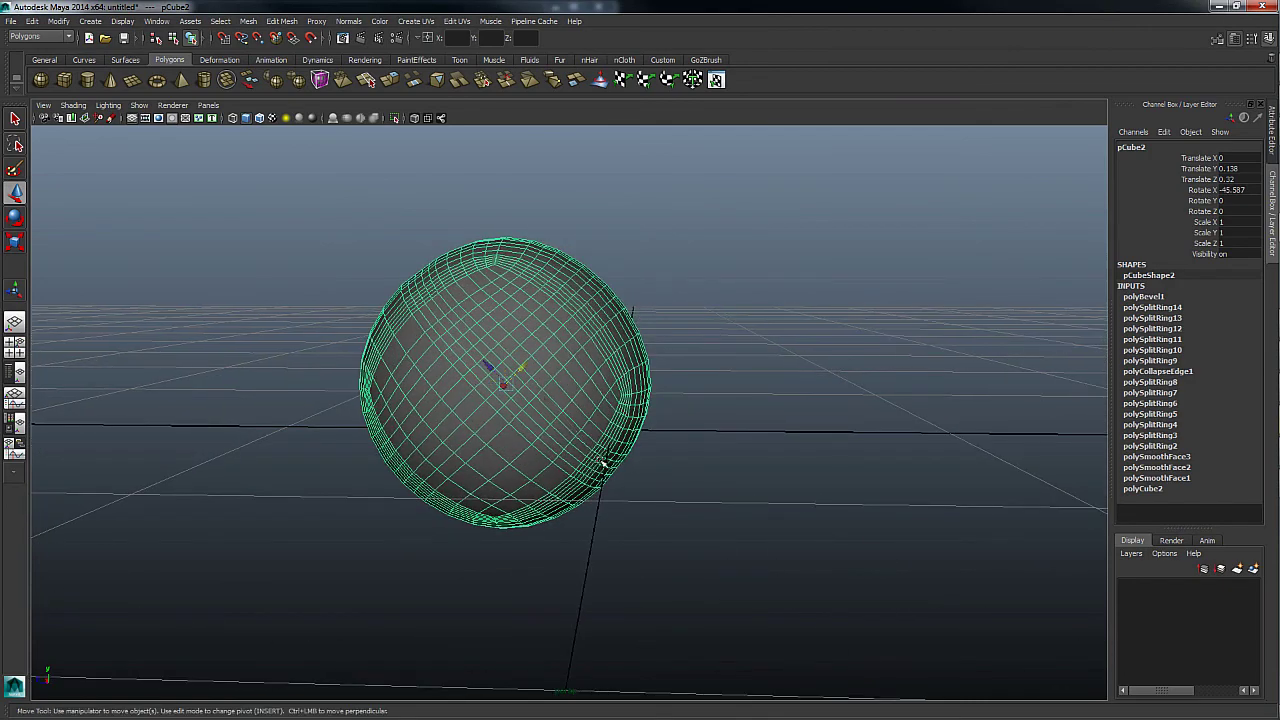
{"action": "mouse_move", "coordinate": [596, 436]}
{"action": "middle_mouse_down"}
{"action": "mouse_move", "coordinate": [520, 360]}
{"action": "mouse_move", "coordinate": [717, 343]}
{"action": "mouse_move", "coordinate": [603, 449]}
{"action": "middle_mouse_up"}
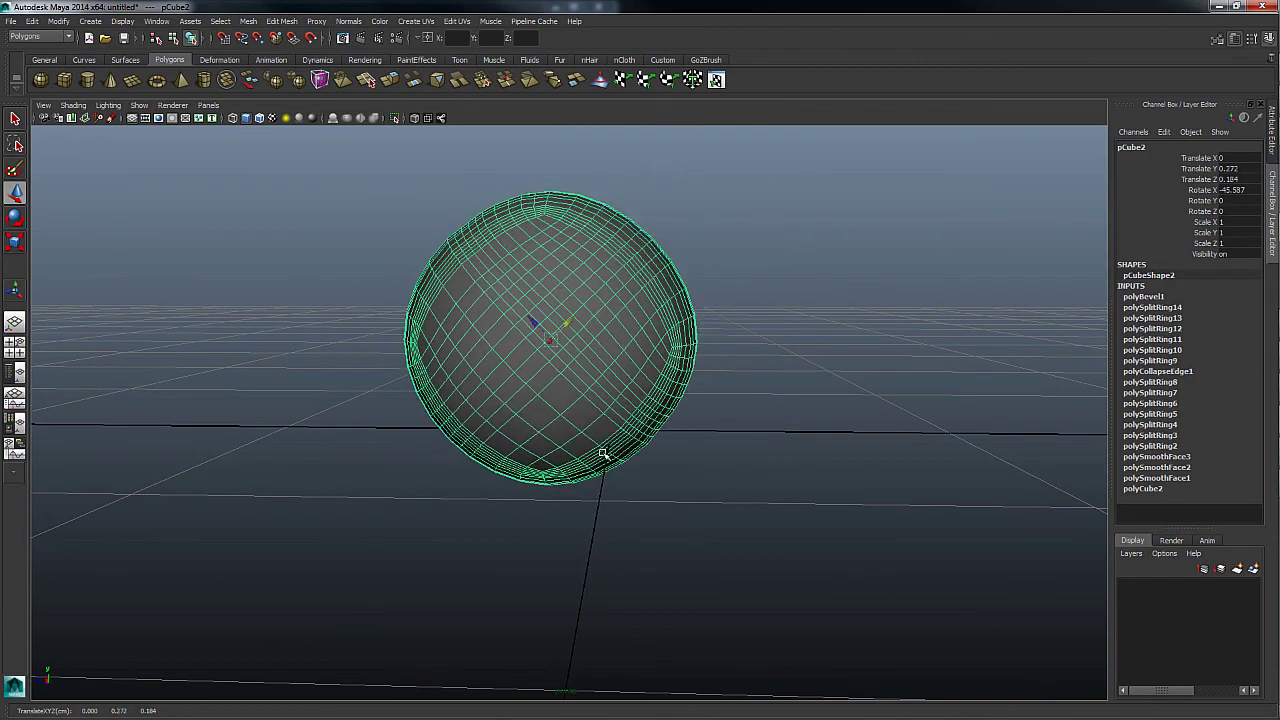
{"action": "left_click", "coordinate": [618, 432]}
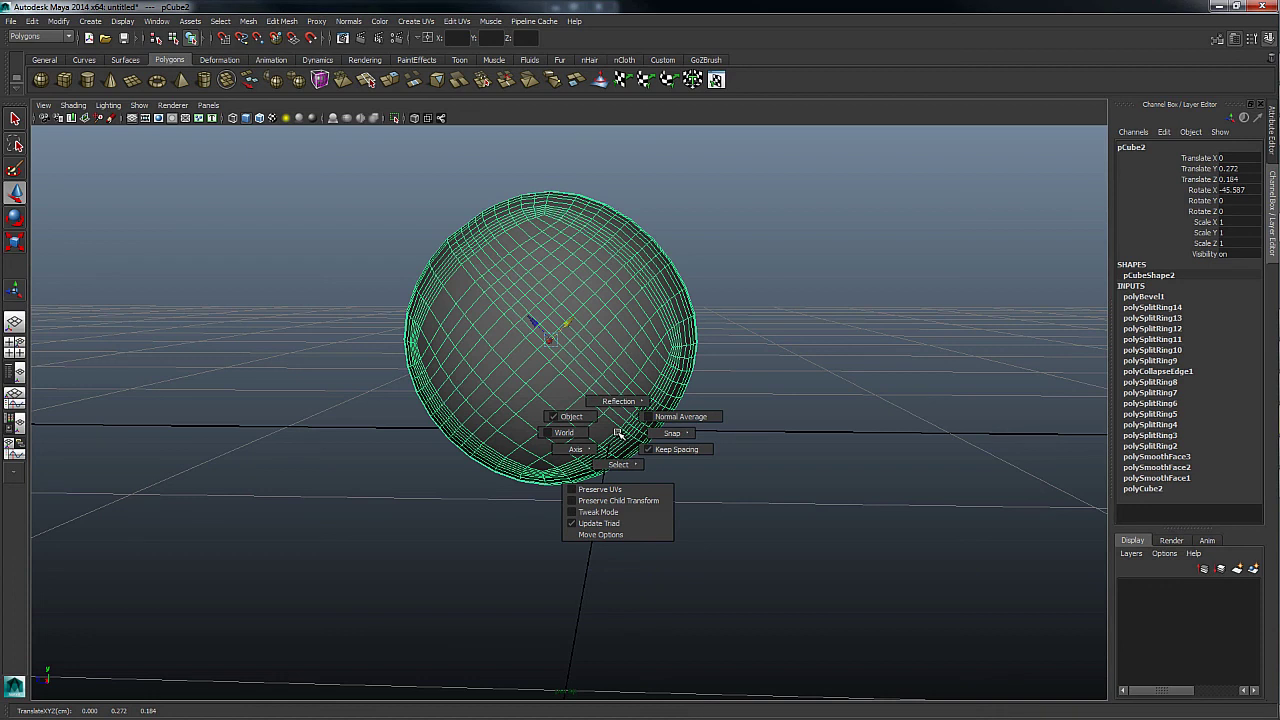
Preview the Rotate and Scale marking menus and orbit to a higher view
{"action": "key", "text": "e"}
{"action": "left_click", "coordinate": [598, 368]}
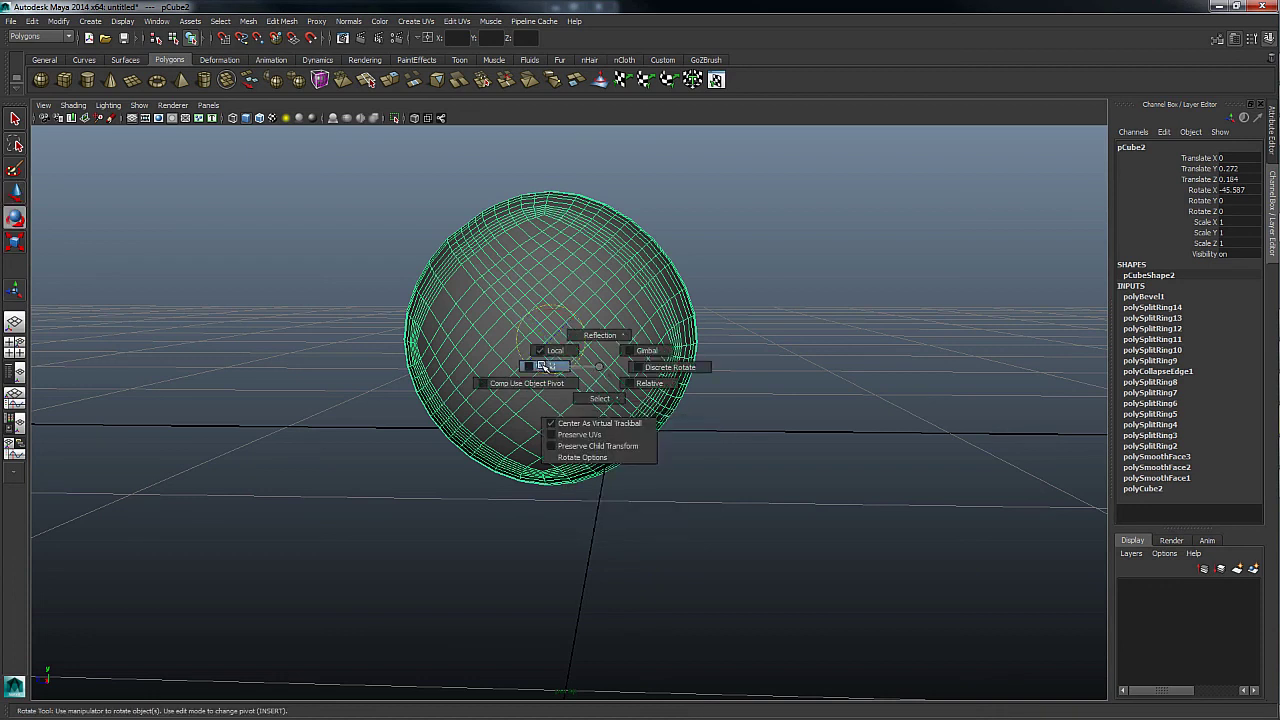
{"action": "key", "text": "r"}
{"action": "left_click", "coordinate": [579, 359]}
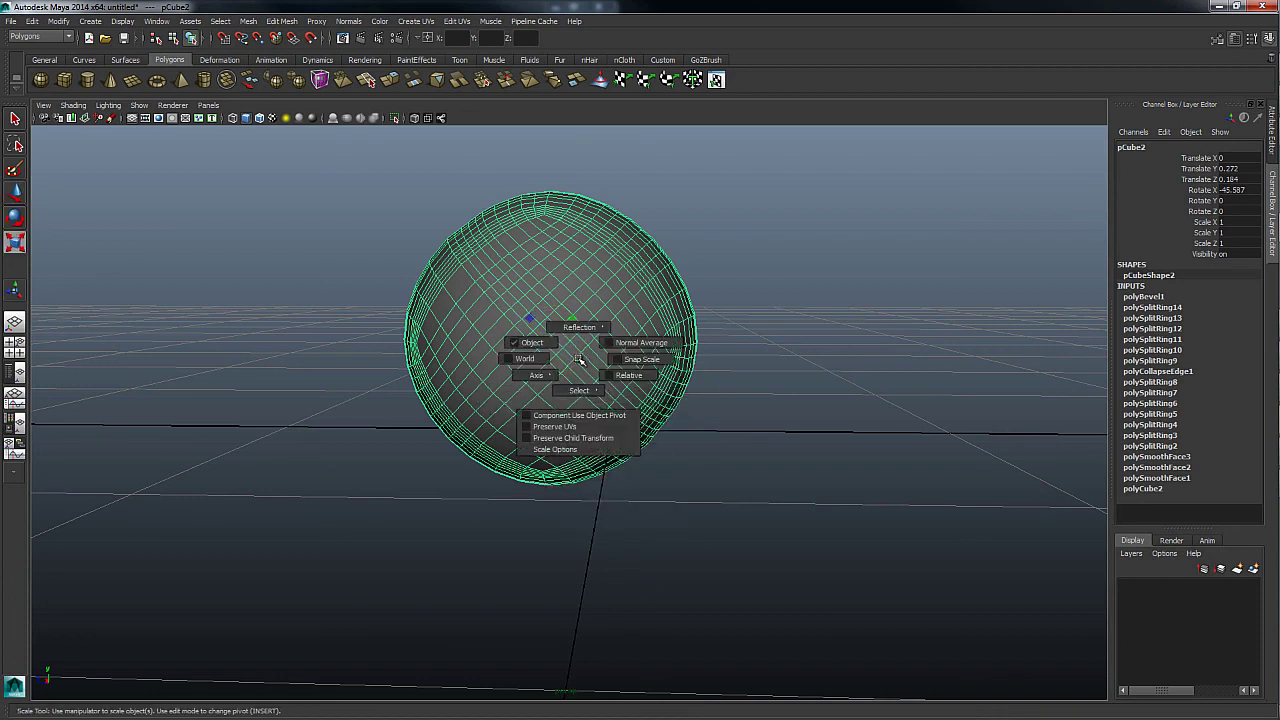
{"action": "scroll", "coordinate": [543, 331], "scroll_direction": "up", "scroll_amount": 5}
{"action": "scroll", "coordinate": [580, 329], "scroll_direction": "down", "scroll_amount": 5}
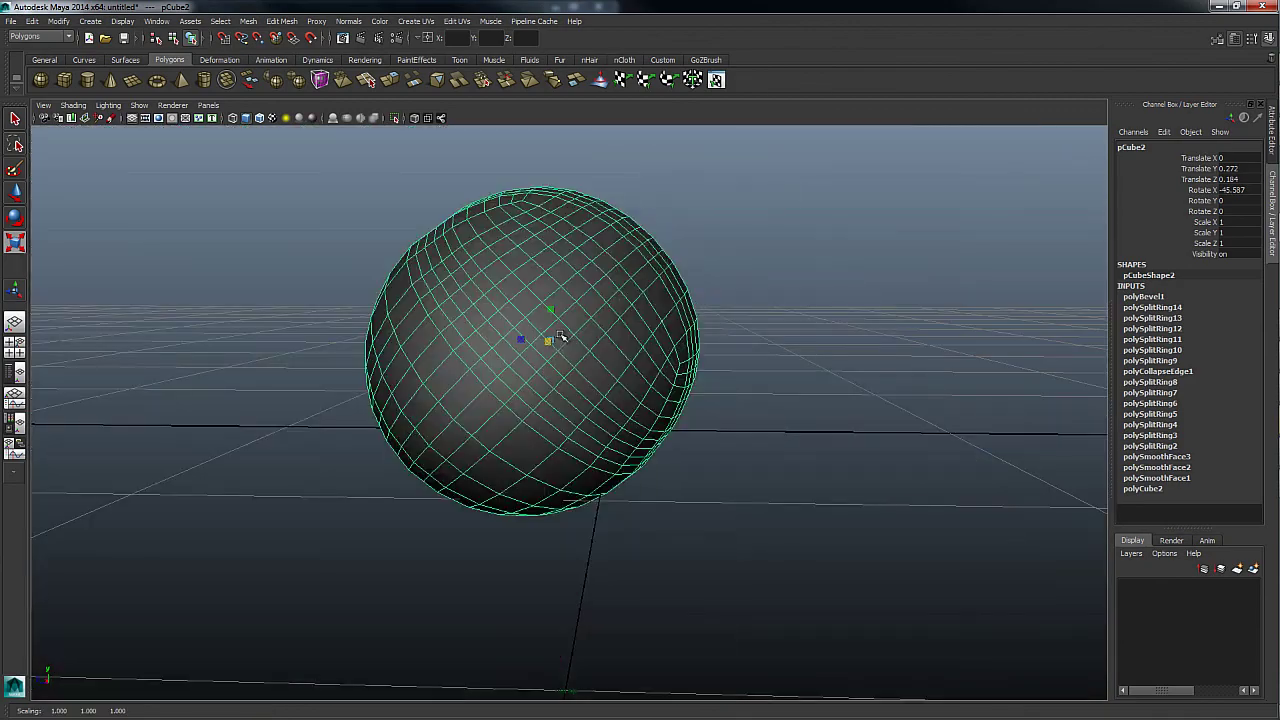
{"action": "scroll", "coordinate": [600, 335], "scroll_direction": "down", "scroll_amount": 1}
{"action": "mouse_move", "coordinate": [607, 333]}
{"action": "left_mouse_down", "text": "alt"}
{"action": "mouse_move", "coordinate": [546, 362]}
{"action": "mouse_move", "coordinate": [549, 338]}
{"action": "left_mouse_up", "text": "alt"}
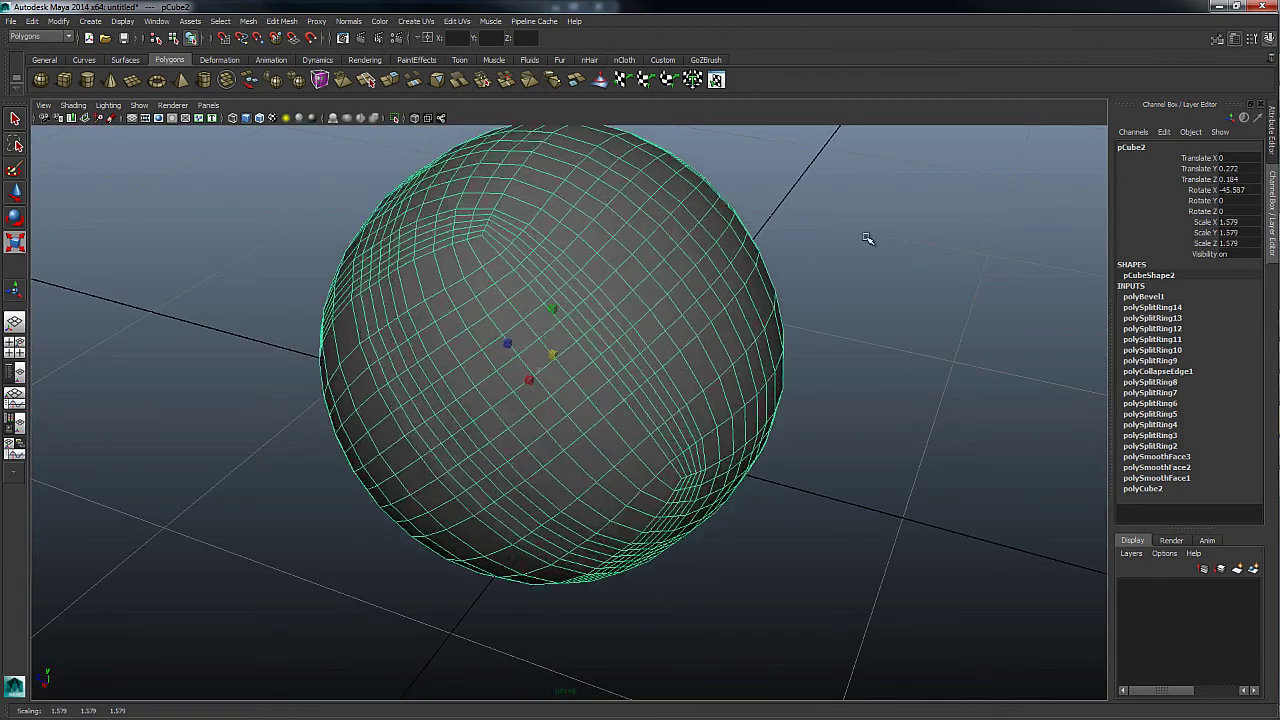
Reselect the sphere and delete its construction history with Alt+Shift+D
{"action": "key", "text": "w"}
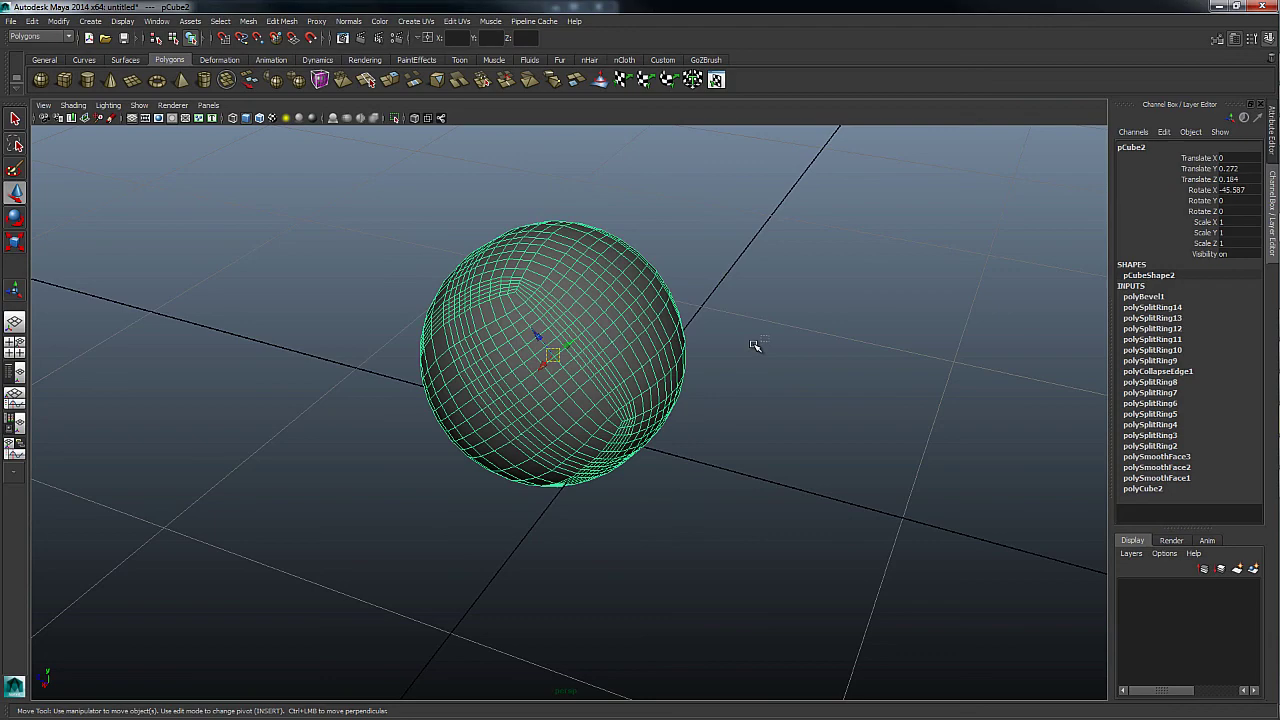
{"action": "left_click", "coordinate": [757, 349]}
{"action": "left_click", "coordinate": [627, 366]}
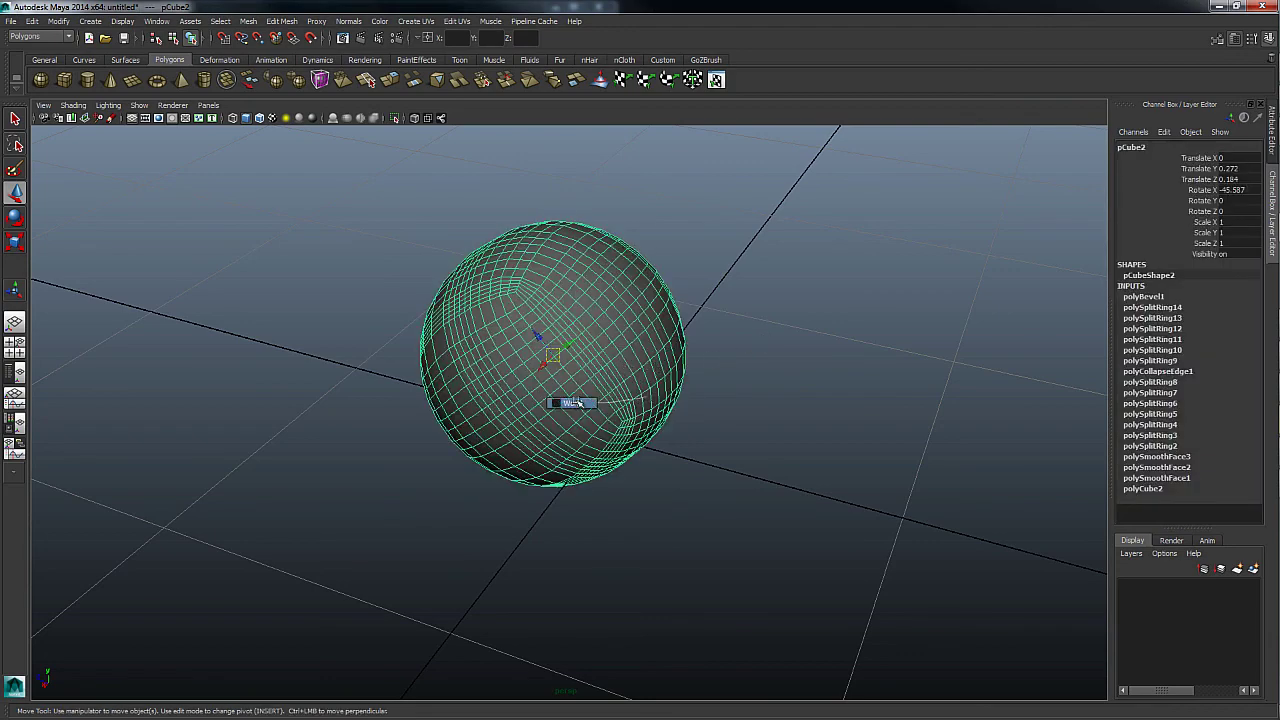
{"action": "right_click_drag", "start_coordinate": [766, 391], "coordinate": [355, 350], "text": "alt"}
{"action": "mouse_move", "coordinate": [355, 350]}
{"action": "left_mouse_down", "text": "alt"}
{"action": "mouse_move", "coordinate": [374, 371]}
{"action": "mouse_move", "coordinate": [416, 369]}
{"action": "left_mouse_up", "text": "alt"}
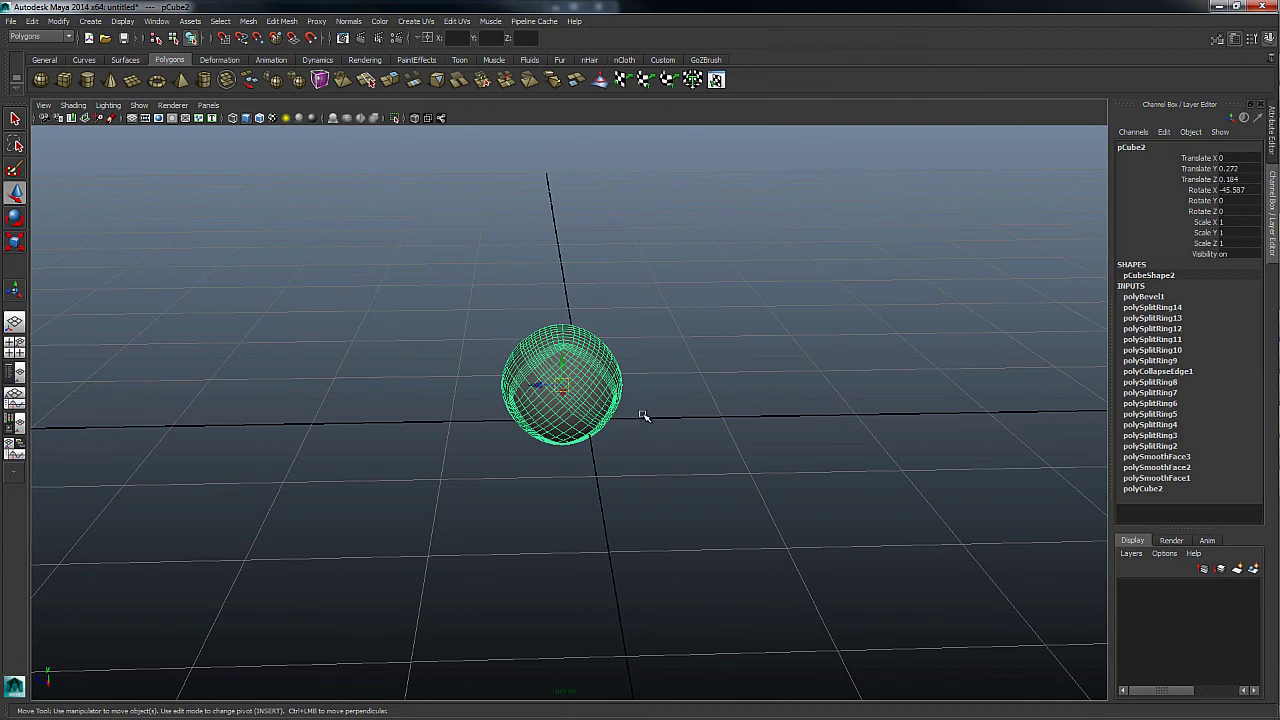
{"action": "mouse_move", "coordinate": [643, 416]}
{"action": "left_mouse_down", "text": "alt"}
{"action": "mouse_move", "coordinate": [637, 443]}
{"action": "mouse_move", "coordinate": [571, 457]}
{"action": "left_mouse_up", "text": "alt"}
{"action": "key", "text": "alt+shift+d"}
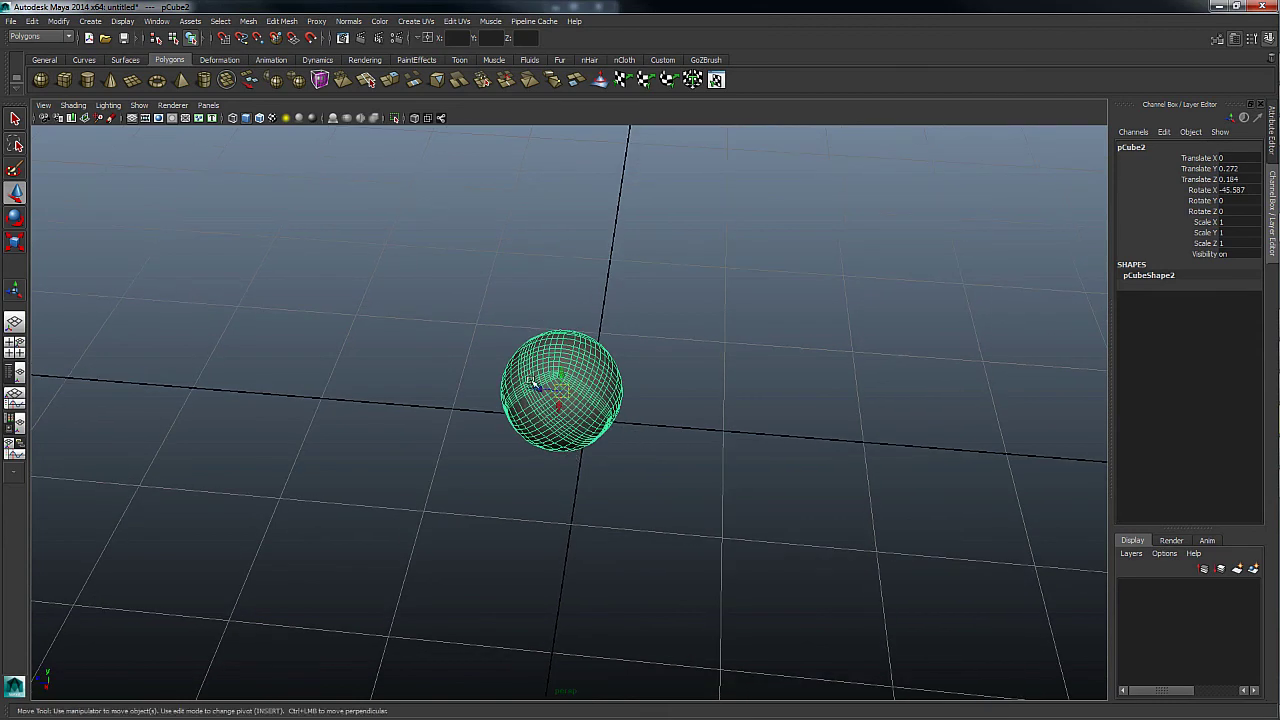
Slide the sphere along Z, then left across the grid and slightly upward
{"action": "mouse_move", "coordinate": [533, 388]}
{"action": "left_mouse_down"}
{"action": "mouse_move", "coordinate": [527, 270]}
{"action": "mouse_move", "coordinate": [470, 386]}
{"action": "mouse_move", "coordinate": [610, 393]}
{"action": "mouse_move", "coordinate": [588, 412]}
{"action": "mouse_move", "coordinate": [686, 443]}
{"action": "left_mouse_up"}
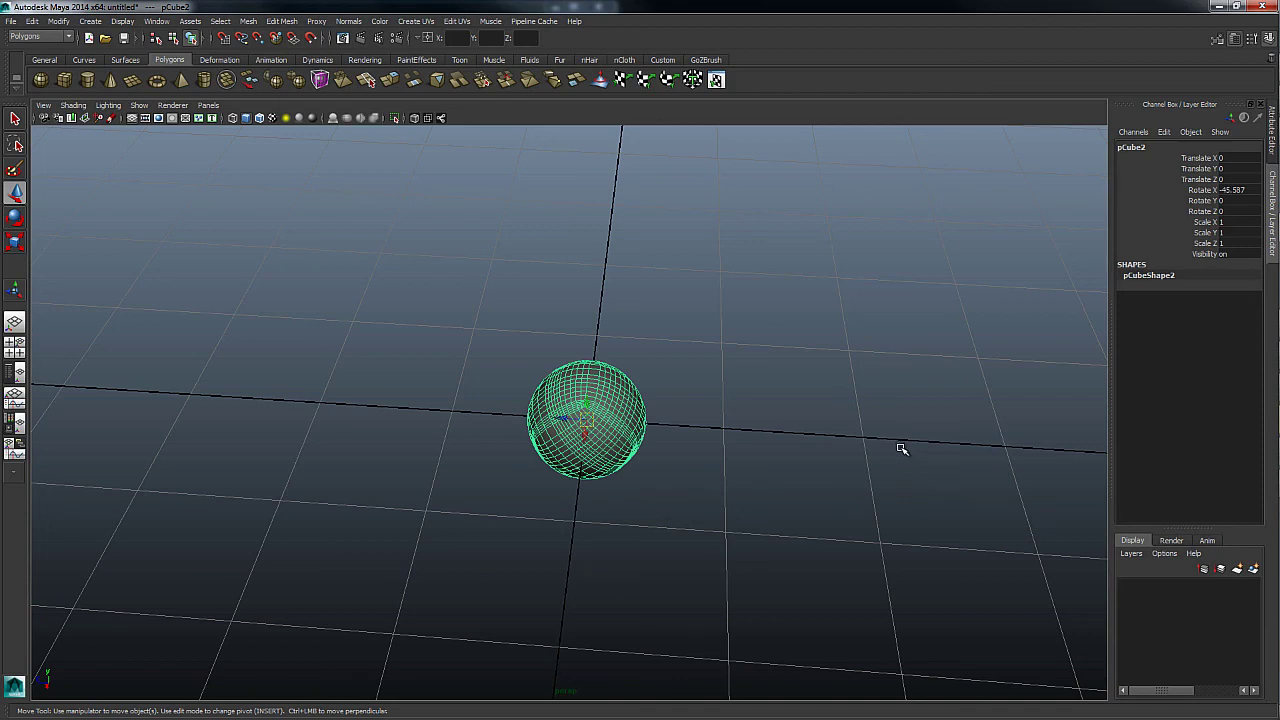
{"action": "mouse_move", "coordinate": [957, 497]}
{"action": "middle_mouse_down"}
{"action": "mouse_move", "coordinate": [674, 517]}
{"action": "mouse_move", "coordinate": [923, 517]}
{"action": "mouse_move", "coordinate": [806, 580]}
{"action": "mouse_move", "coordinate": [840, 540]}
{"action": "mouse_move", "coordinate": [629, 514]}
{"action": "mouse_move", "coordinate": [914, 506]}
{"action": "mouse_move", "coordinate": [564, 500]}
{"action": "mouse_move", "coordinate": [917, 591]}
{"action": "mouse_move", "coordinate": [620, 643]}
{"action": "mouse_move", "coordinate": [763, 294]}
{"action": "mouse_move", "coordinate": [633, 603]}
{"action": "mouse_move", "coordinate": [797, 543]}
{"action": "mouse_move", "coordinate": [963, 560]}
{"action": "mouse_move", "coordinate": [895, 633]}
{"action": "middle_mouse_up"}
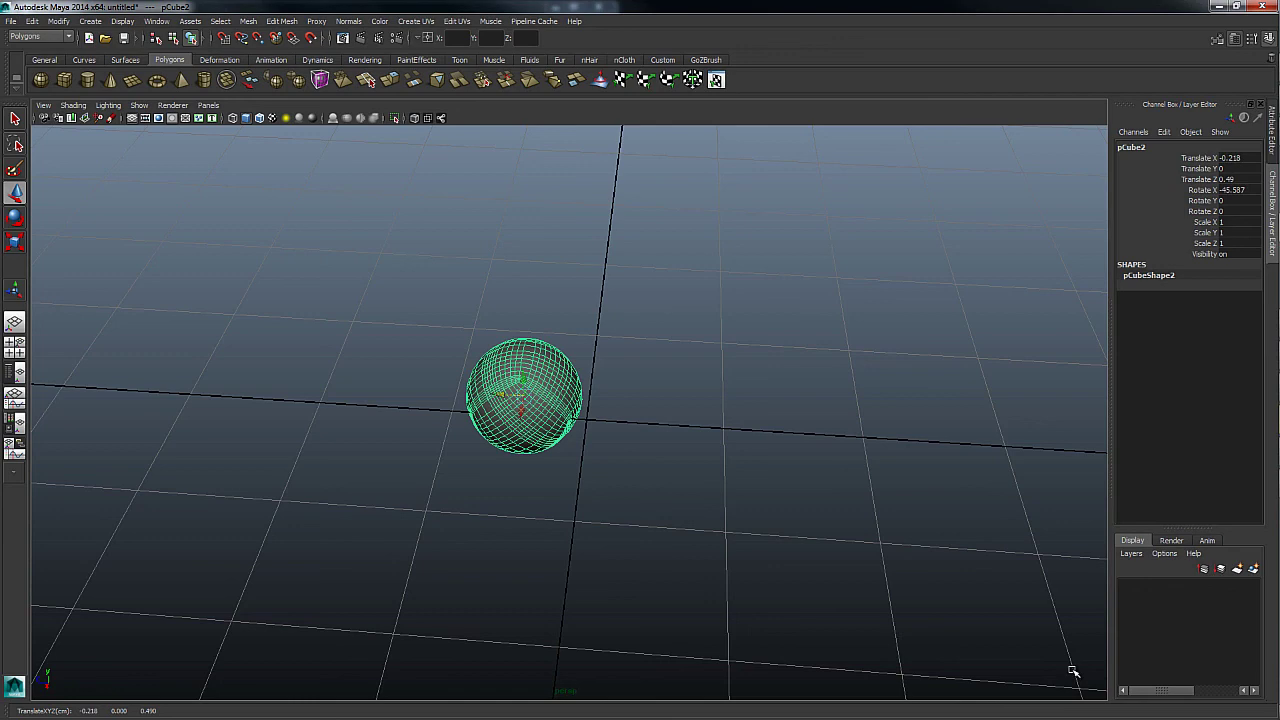
{"action": "mouse_move", "coordinate": [1072, 665]}
{"action": "middle_mouse_down"}
{"action": "mouse_move", "coordinate": [903, 674]}
{"action": "mouse_move", "coordinate": [617, 568]}
{"action": "middle_mouse_up"}
{"action": "mouse_move", "coordinate": [1025, 636]}
{"action": "middle_mouse_down"}
{"action": "mouse_move", "coordinate": [1078, 456]}
{"action": "mouse_move", "coordinate": [891, 630]}
{"action": "mouse_move", "coordinate": [928, 586]}
{"action": "mouse_move", "coordinate": [920, 446]}
{"action": "mouse_move", "coordinate": [846, 543]}
{"action": "mouse_move", "coordinate": [891, 523]}
{"action": "mouse_move", "coordinate": [623, 543]}
{"action": "mouse_move", "coordinate": [985, 567]}
{"action": "mouse_move", "coordinate": [940, 486]}
{"action": "mouse_move", "coordinate": [913, 580]}
{"action": "middle_mouse_up"}
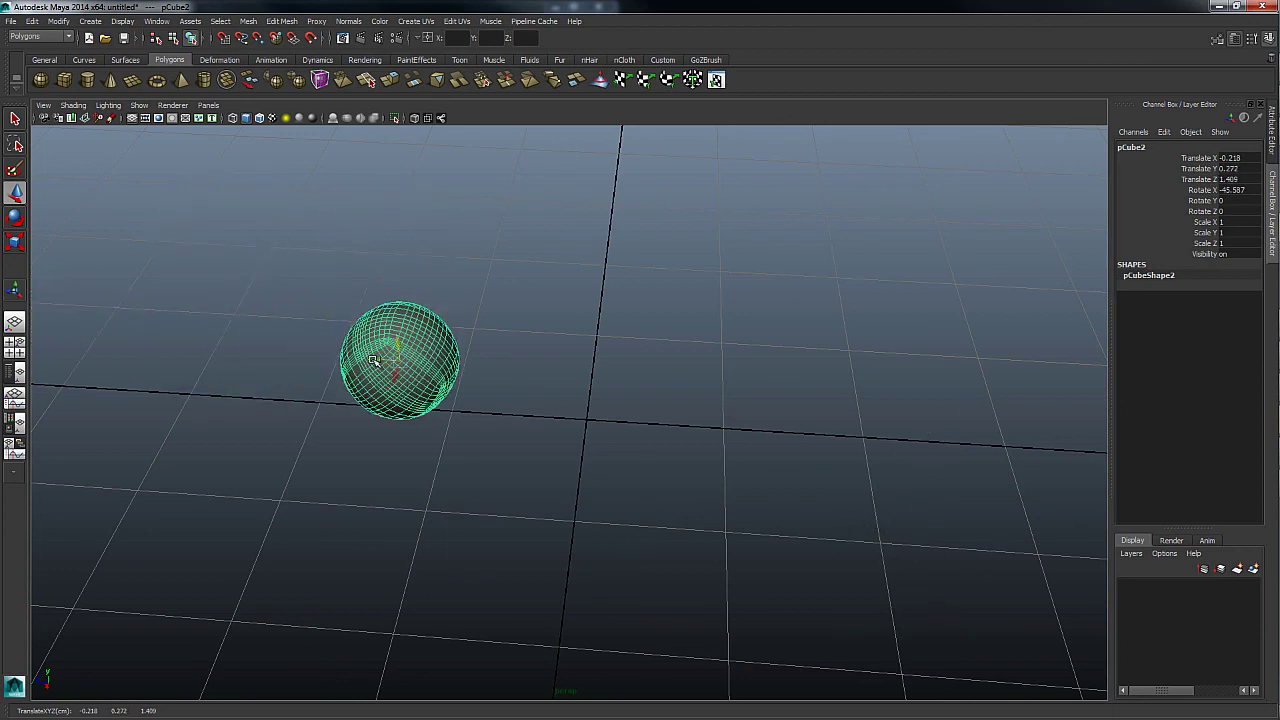
{"action": "mouse_move", "coordinate": [372, 362]}
{"action": "middle_mouse_down"}
{"action": "mouse_move", "coordinate": [343, 366]}
{"action": "mouse_move", "coordinate": [340, 352]}
{"action": "middle_mouse_up"}
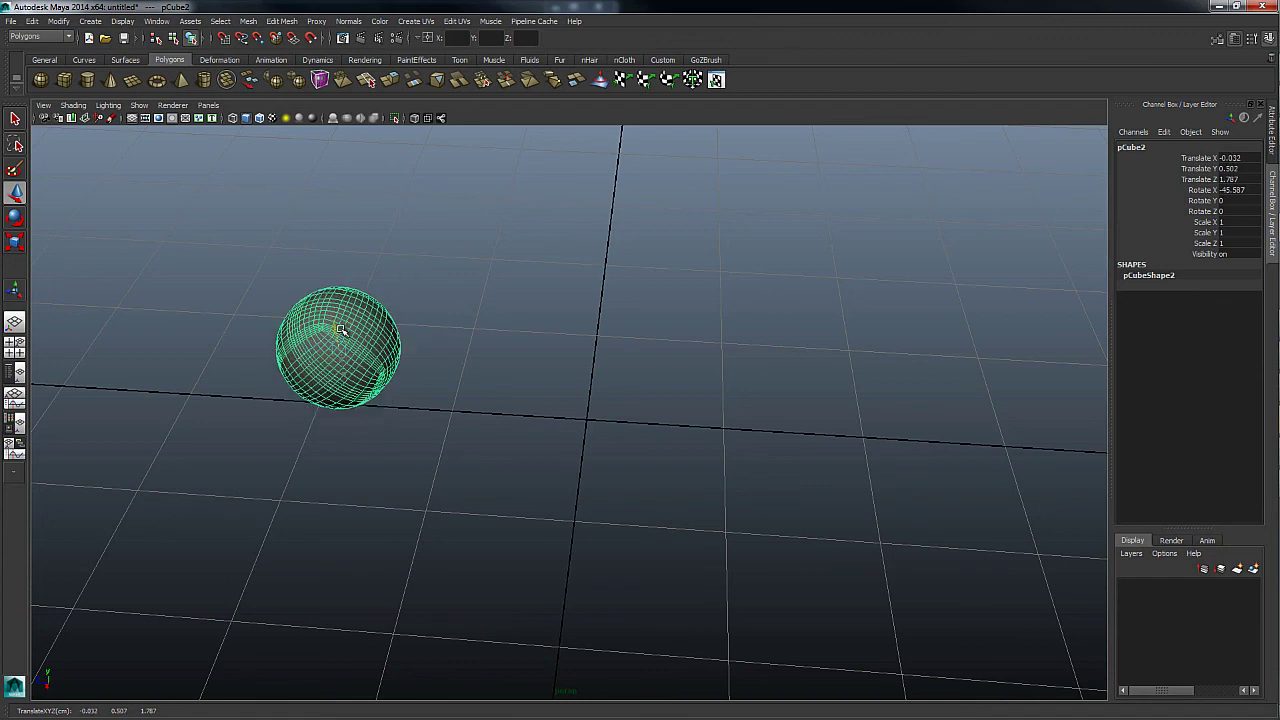
Squeeze the sphere narrower and move it back toward the grid centre
{"action": "key", "text": "r"}
{"action": "mouse_move", "coordinate": [500, 517]}
{"action": "middle_mouse_down"}
{"action": "mouse_move", "coordinate": [697, 397]}
{"action": "mouse_move", "coordinate": [577, 463]}
{"action": "mouse_move", "coordinate": [689, 331]}
{"action": "mouse_move", "coordinate": [620, 423]}
{"action": "mouse_move", "coordinate": [794, 371]}
{"action": "mouse_move", "coordinate": [691, 409]}
{"action": "mouse_move", "coordinate": [683, 391]}
{"action": "mouse_move", "coordinate": [719, 445]}
{"action": "mouse_move", "coordinate": [646, 417]}
{"action": "mouse_move", "coordinate": [626, 357]}
{"action": "middle_mouse_up"}
{"action": "key", "text": "e"}
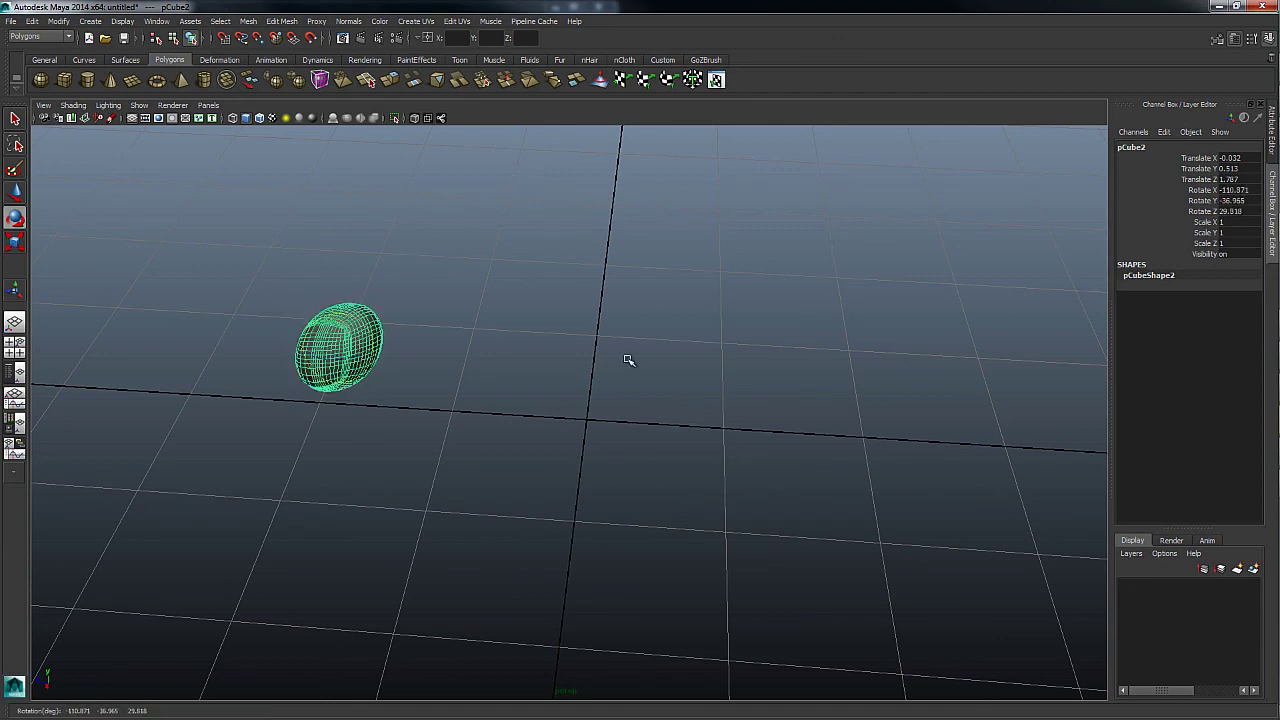
{"action": "scroll", "coordinate": [579, 352], "scroll_direction": "up", "scroll_amount": 2}
{"action": "key", "text": "w"}
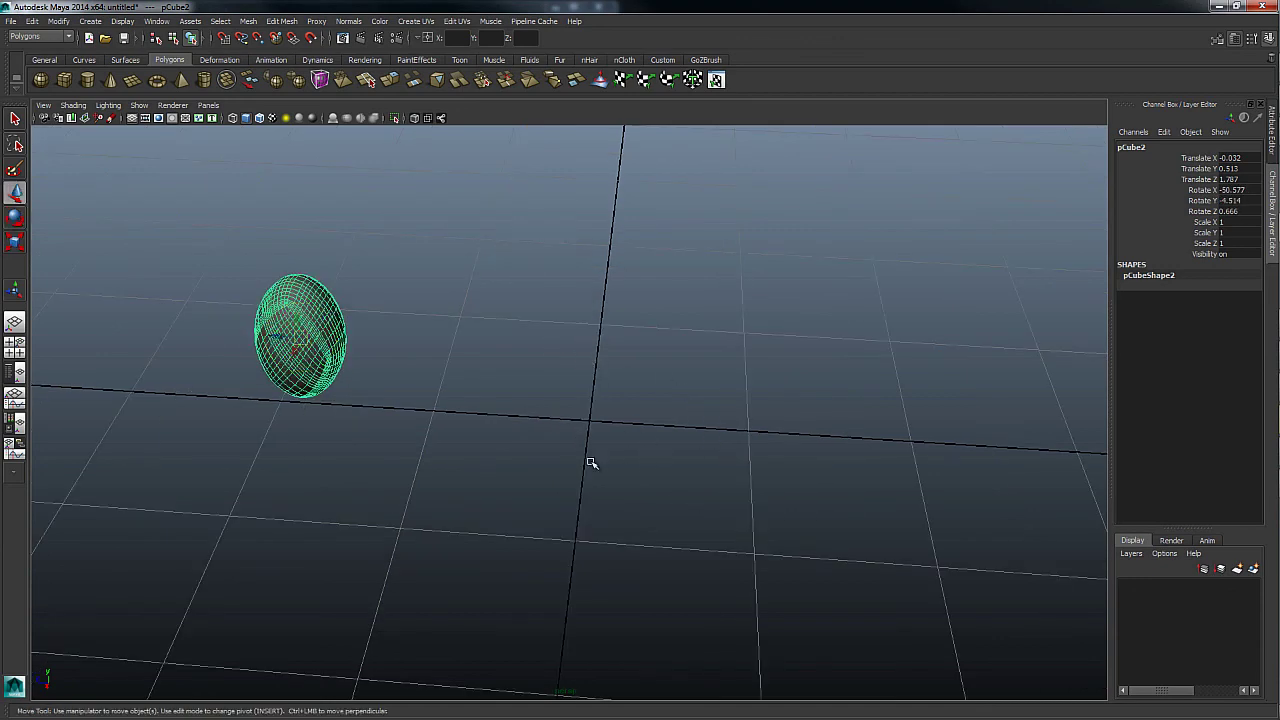
{"action": "middle_click_drag", "start_coordinate": [589, 463], "coordinate": [843, 451]}
{"action": "scroll", "coordinate": [709, 423], "scroll_direction": "down", "scroll_amount": 2}
{"action": "scroll", "coordinate": [704, 421], "scroll_direction": "down", "scroll_amount": 2}
{"action": "mouse_move", "coordinate": [704, 421]}
{"action": "middle_mouse_down"}
{"action": "mouse_move", "coordinate": [663, 469]}
{"action": "mouse_move", "coordinate": [680, 444]}
{"action": "mouse_move", "coordinate": [687, 453]}
{"action": "middle_mouse_up"}
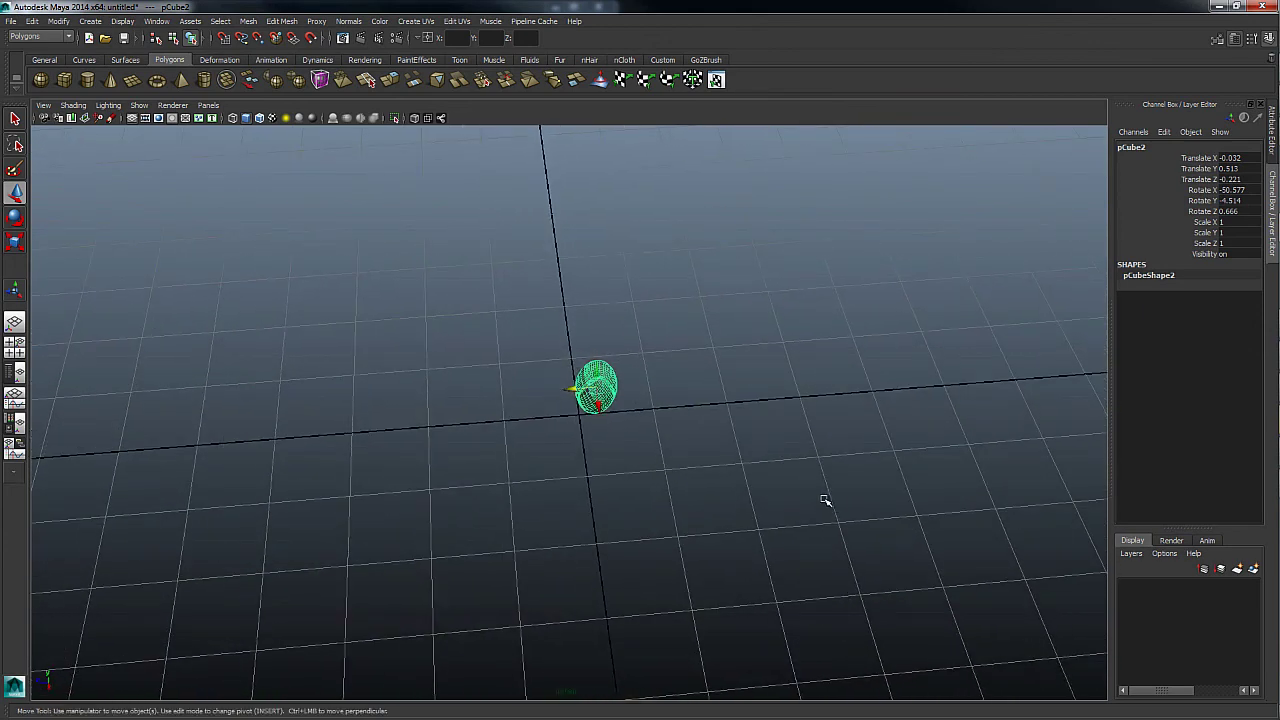
Duplicate the sphere five times with Ctrl+D, dragging each copy to a new spot, then deselect
{"action": "key", "text": "ctrl+d"}
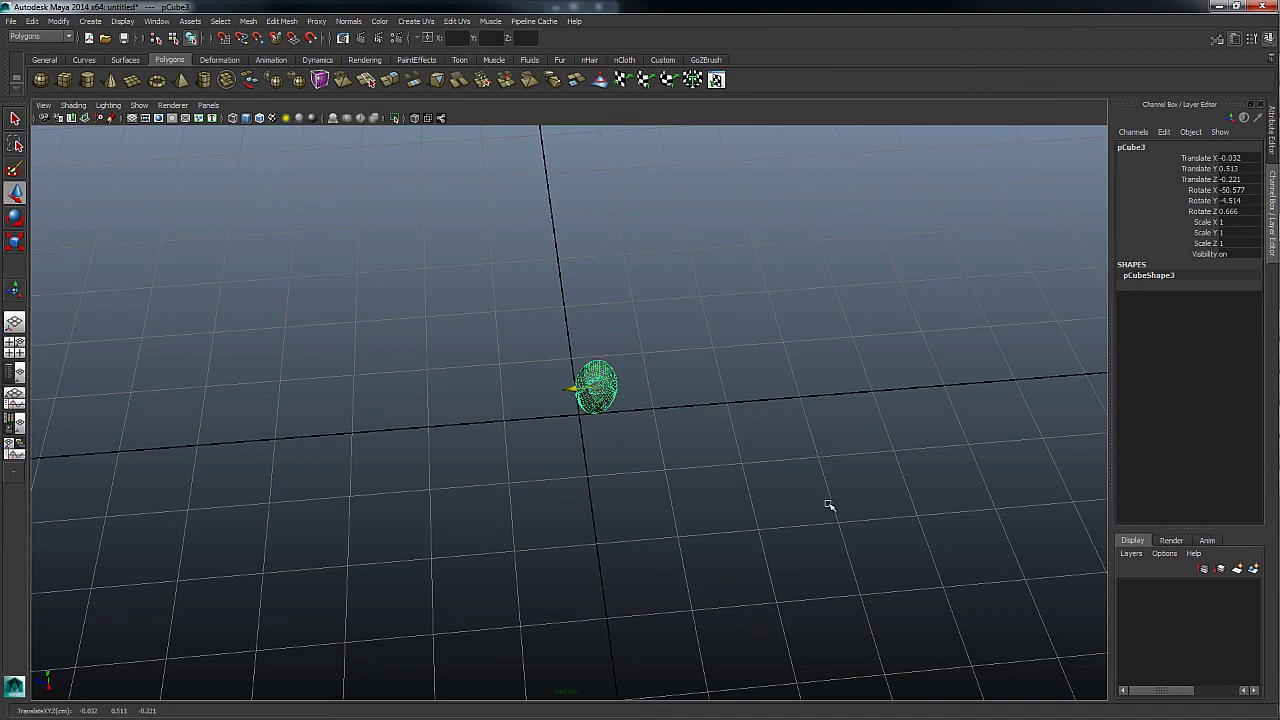
{"action": "mouse_move", "coordinate": [829, 508]}
{"action": "middle_mouse_down"}
{"action": "mouse_move", "coordinate": [771, 514]}
{"action": "mouse_move", "coordinate": [820, 520]}
{"action": "mouse_move", "coordinate": [785, 417]}
{"action": "middle_mouse_up"}
{"action": "key", "text": "ctrl+d"}
{"action": "mouse_move", "coordinate": [786, 417]}
{"action": "left_mouse_down", "text": "alt"}
{"action": "mouse_move", "coordinate": [809, 437]}
{"action": "mouse_move", "coordinate": [706, 471]}
{"action": "left_mouse_up", "text": "alt"}
{"action": "key", "text": "ctrl+d"}
{"action": "mouse_move", "coordinate": [706, 471]}
{"action": "middle_mouse_down"}
{"action": "mouse_move", "coordinate": [743, 491]}
{"action": "mouse_move", "coordinate": [766, 446]}
{"action": "mouse_move", "coordinate": [837, 466]}
{"action": "mouse_move", "coordinate": [548, 354]}
{"action": "mouse_move", "coordinate": [502, 366]}
{"action": "mouse_move", "coordinate": [520, 378]}
{"action": "mouse_move", "coordinate": [520, 405]}
{"action": "middle_mouse_up"}
{"action": "key", "text": "ctrl+d"}
{"action": "key", "text": "ctrl+d"}
{"action": "key", "text": "ctrl+d"}
{"action": "mouse_move", "coordinate": [737, 491]}
{"action": "middle_mouse_down"}
{"action": "mouse_move", "coordinate": [551, 437]}
{"action": "mouse_move", "coordinate": [623, 406]}
{"action": "mouse_move", "coordinate": [566, 514]}
{"action": "mouse_move", "coordinate": [711, 543]}
{"action": "mouse_move", "coordinate": [606, 549]}
{"action": "mouse_move", "coordinate": [457, 320]}
{"action": "mouse_move", "coordinate": [494, 320]}
{"action": "mouse_move", "coordinate": [472, 381]}
{"action": "middle_mouse_up"}
{"action": "key", "text": "ctrl+d"}
{"action": "key", "text": "ctrl+d"}
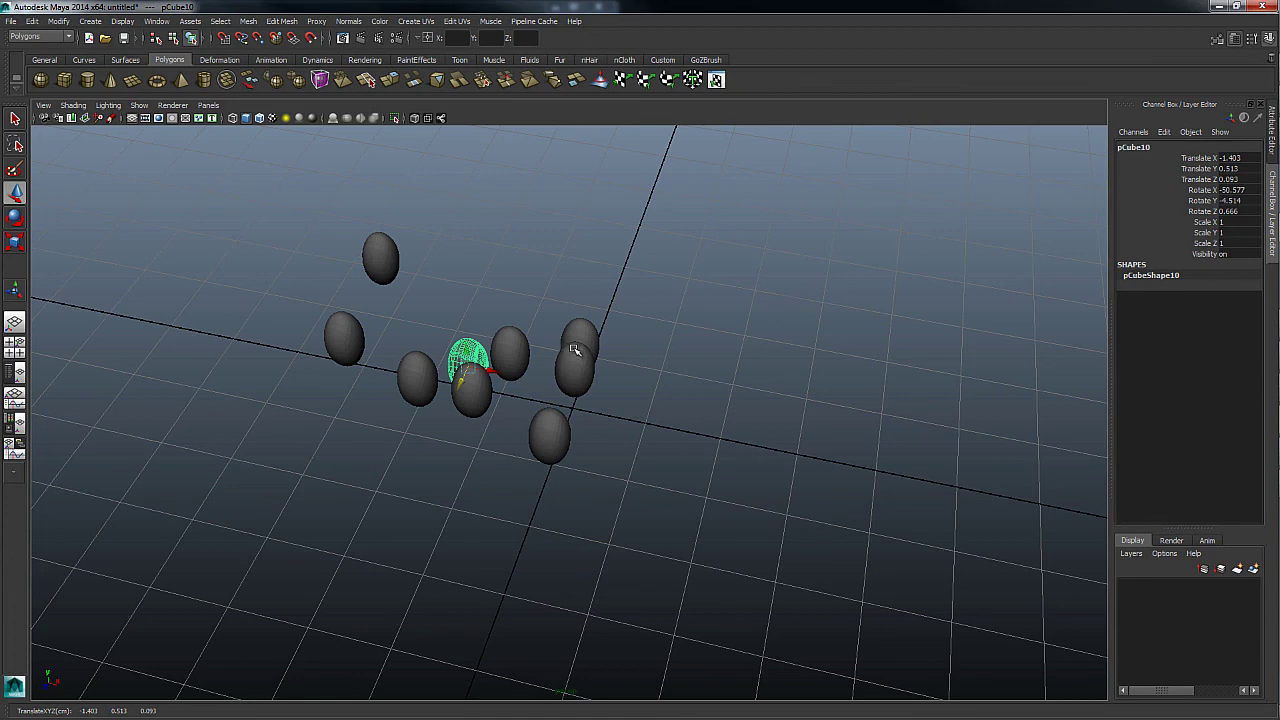
{"action": "left_click_drag", "start_coordinate": [567, 341], "coordinate": [638, 340], "text": "alt"}
{"action": "left_click", "coordinate": [638, 340]}
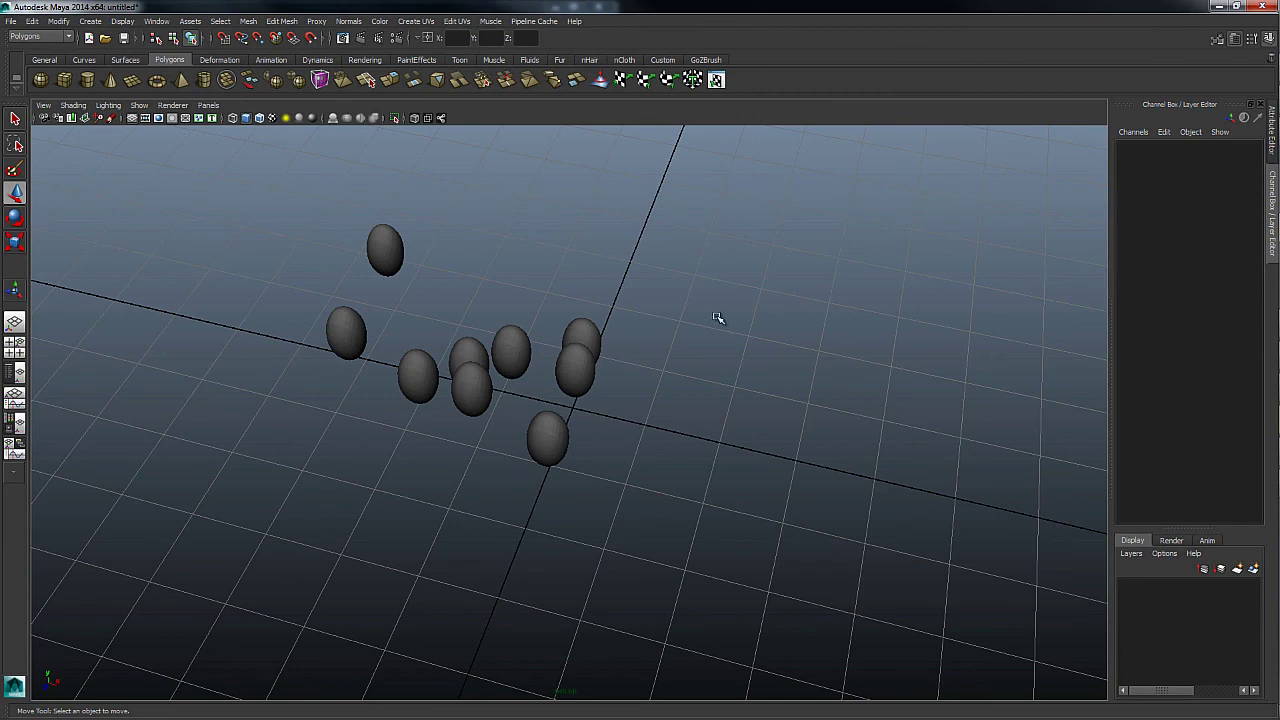
Select the spheres and the stray cube together and delete everything
{"action": "right_click_drag", "start_coordinate": [716, 318], "coordinate": [708, 366]}
{"action": "left_click_drag", "start_coordinate": [780, 362], "coordinate": [614, 386], "text": "alt"}
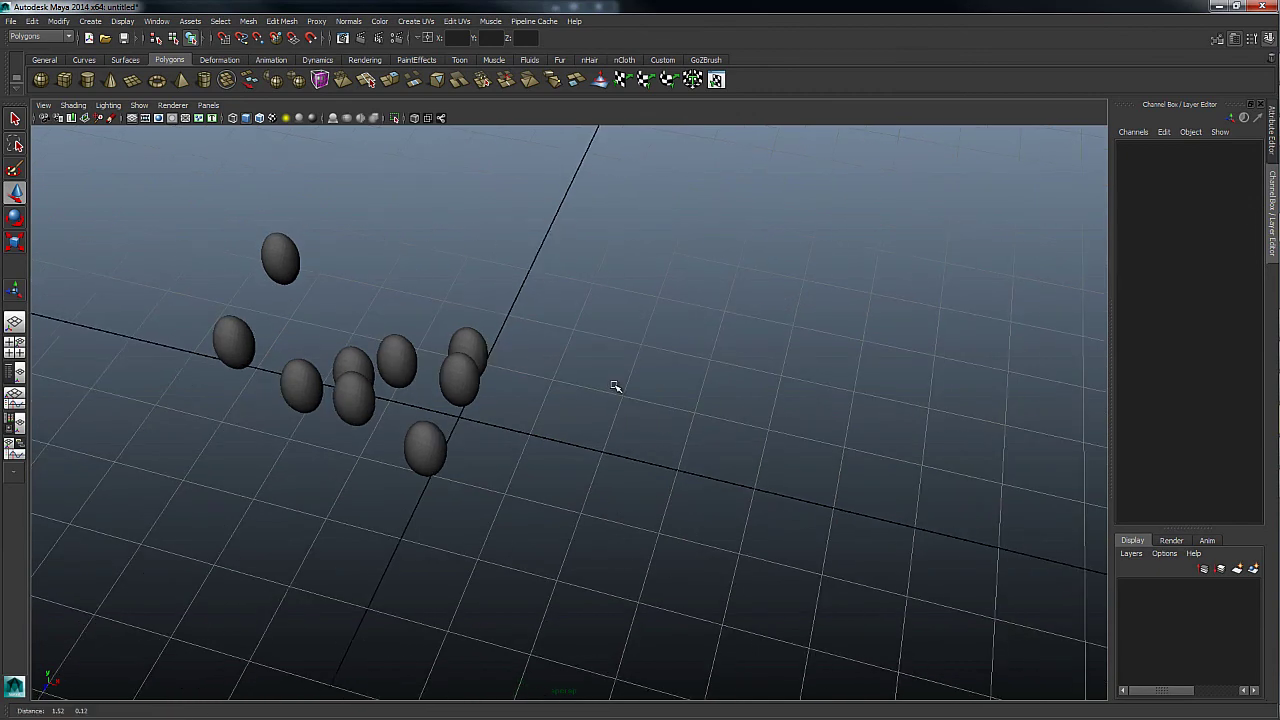
{"action": "right_click_drag", "start_coordinate": [614, 349], "coordinate": [618, 436], "text": "shift"}
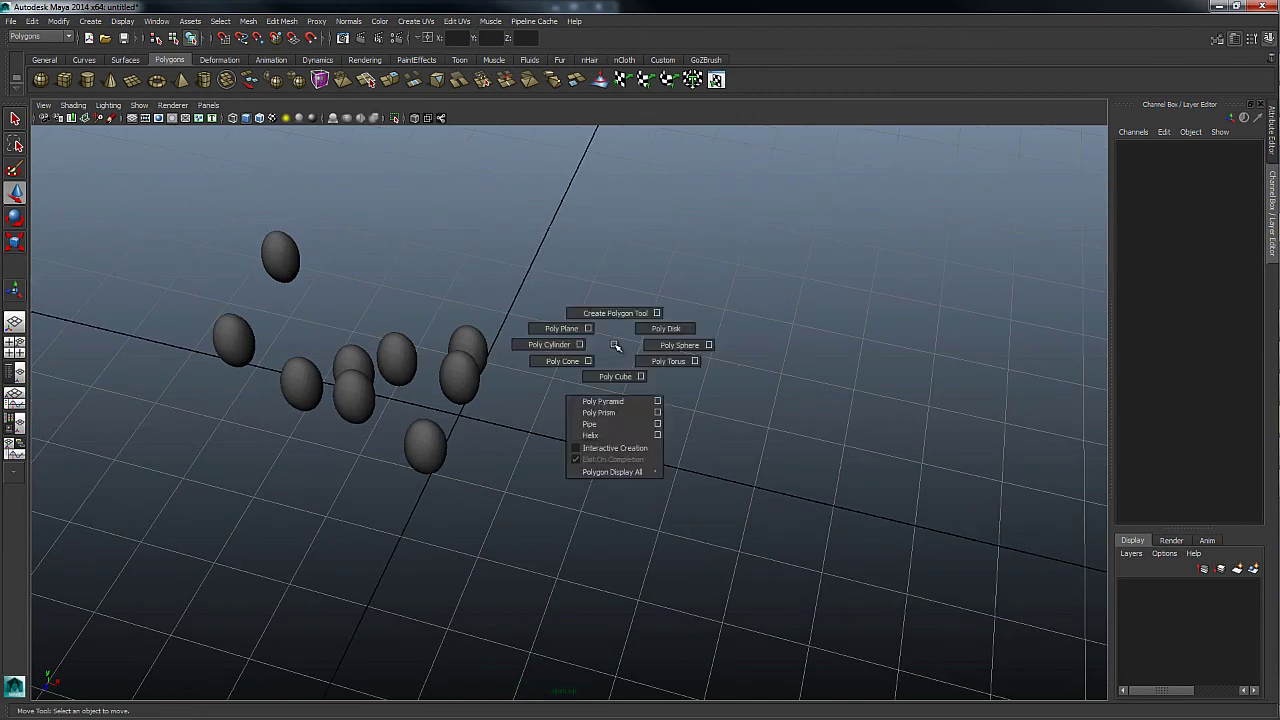
{"action": "left_click", "coordinate": [665, 385]}
{"action": "right_click", "coordinate": [657, 389], "text": "shift"}
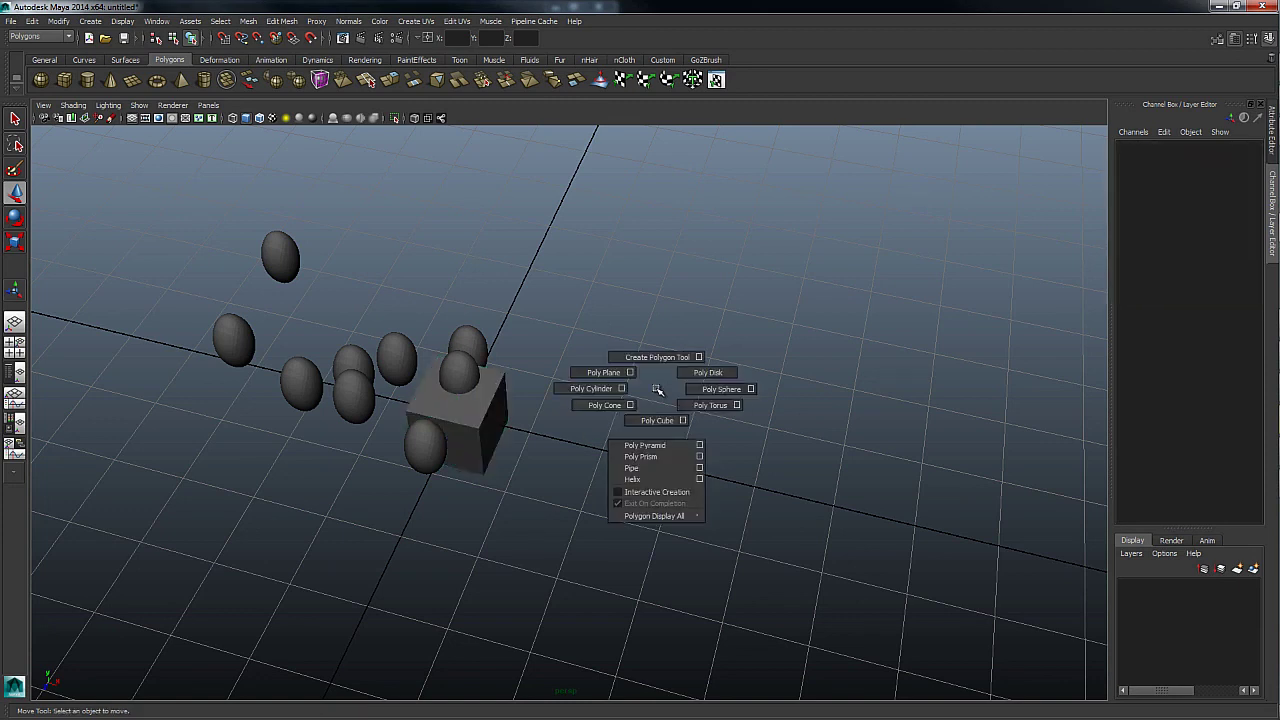
{"action": "left_click", "coordinate": [476, 432]}
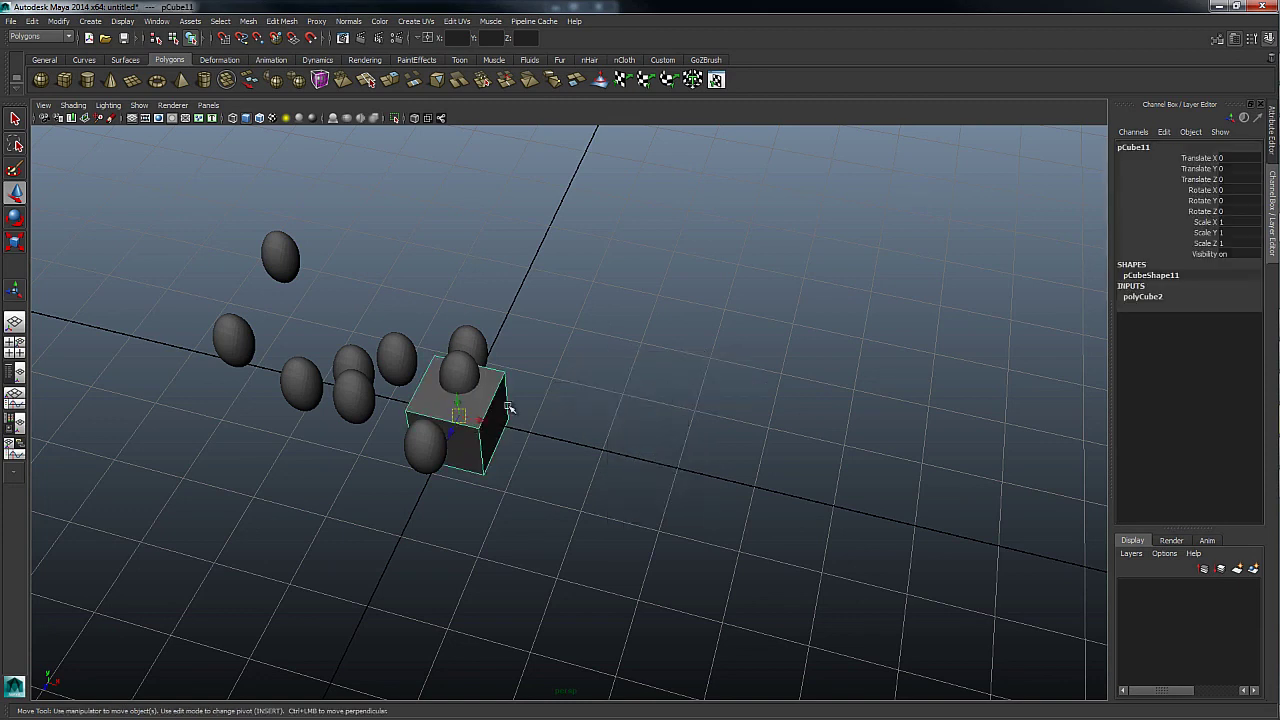
{"action": "left_click_drag", "start_coordinate": [200, 215], "coordinate": [323, 514], "text": "shift"}
{"action": "key", "text": "Delete"}
Draw an interactive cube, delete it, and create a default Poly Cube at the origin
{"action": "right_click_drag", "start_coordinate": [534, 393], "coordinate": [509, 474], "text": "shift"}
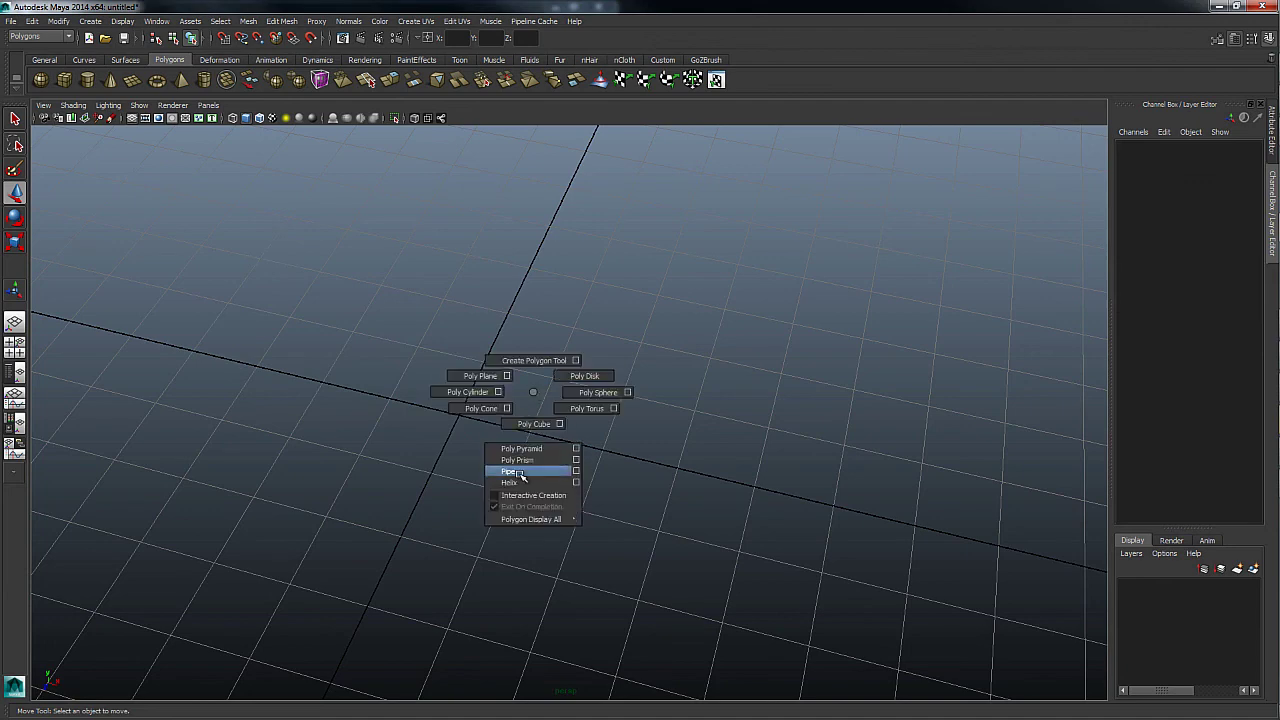
{"action": "mouse_move", "coordinate": [565, 318]}
{"action": "left_mouse_down"}
{"action": "mouse_move", "coordinate": [300, 445]}
{"action": "mouse_move", "coordinate": [371, 259]}
{"action": "left_mouse_up"}
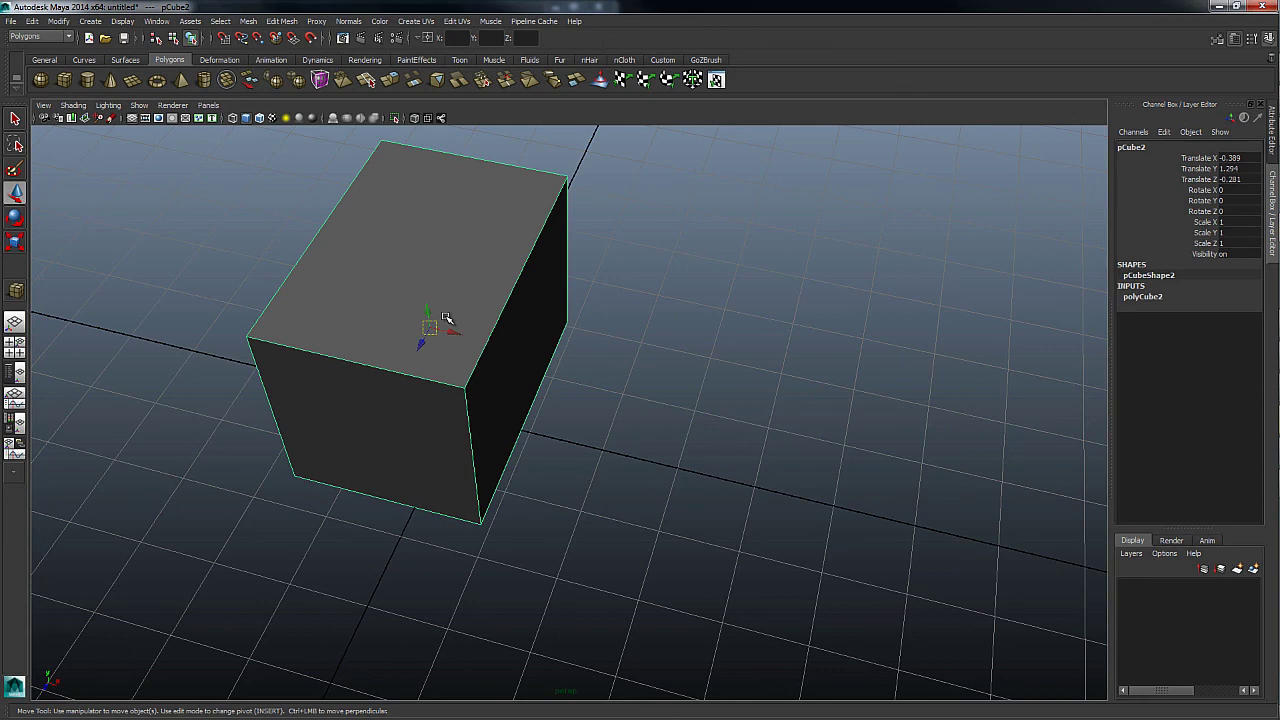
{"action": "key", "text": "Delete"}
{"action": "right_click", "coordinate": [518, 325], "text": "shift"}
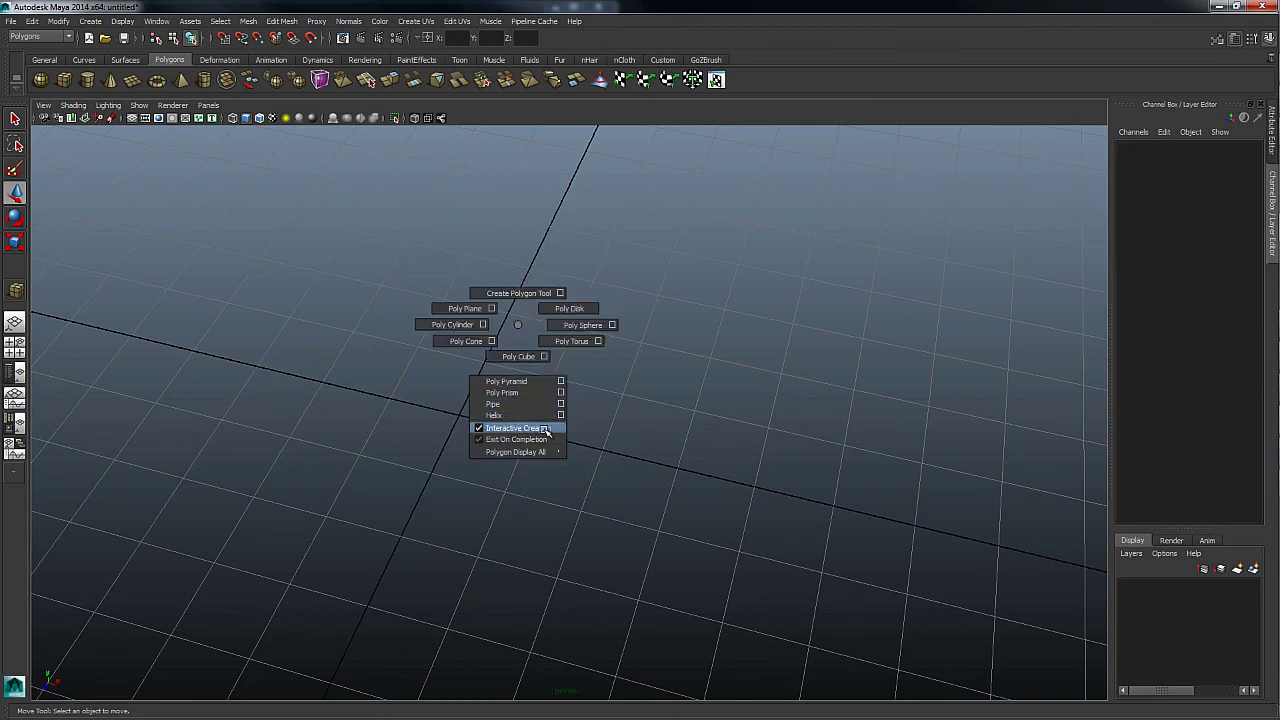
{"action": "left_click", "coordinate": [488, 455]}
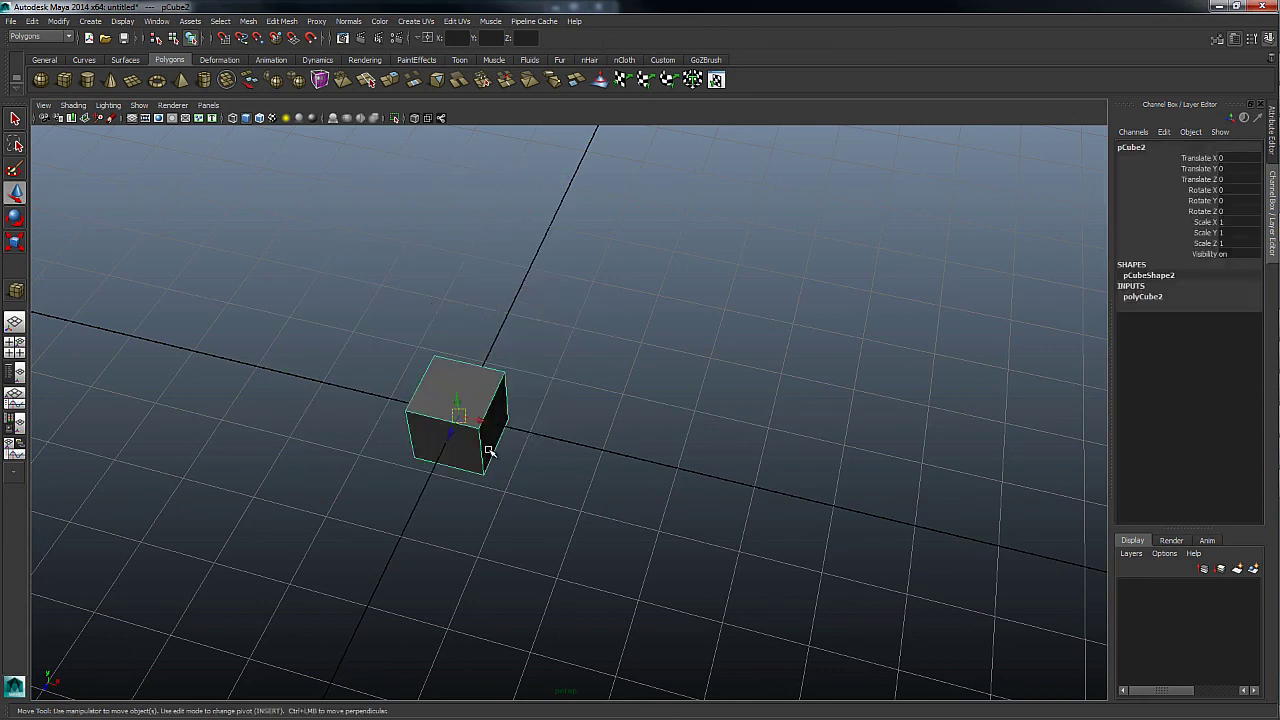
Reselect and frame the cube, browsing the polygon editing marking menu
{"action": "left_click", "coordinate": [532, 372]}
{"action": "left_click", "coordinate": [483, 404]}
{"action": "key", "text": "f"}
{"action": "right_click", "coordinate": [578, 382], "text": "shift"}
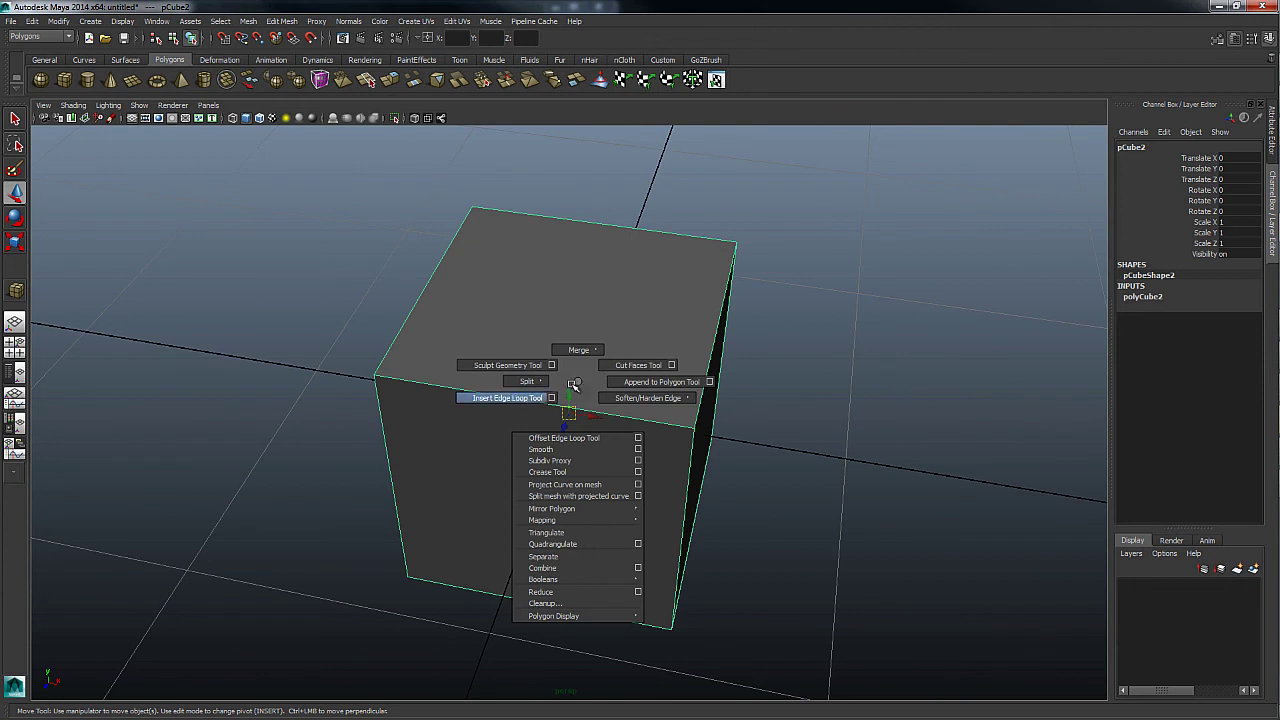
{"action": "left_click", "coordinate": [508, 398]}
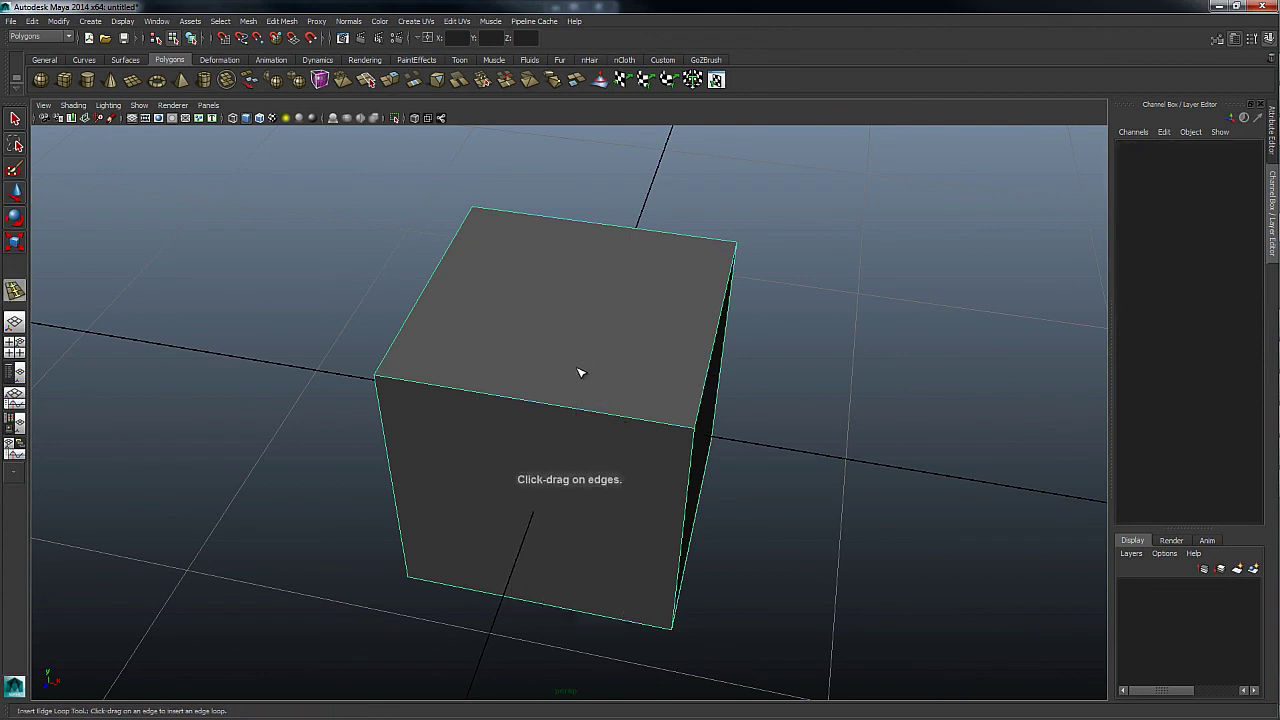
{"action": "key", "text": "w"}
Extrude the cube's top face upward, then return to object mode and reframe
{"action": "left_click", "coordinate": [580, 371]}
{"action": "right_click", "coordinate": [637, 357], "text": "shift"}
{"action": "right_click_drag", "start_coordinate": [636, 358], "coordinate": [629, 398], "text": "shift"}
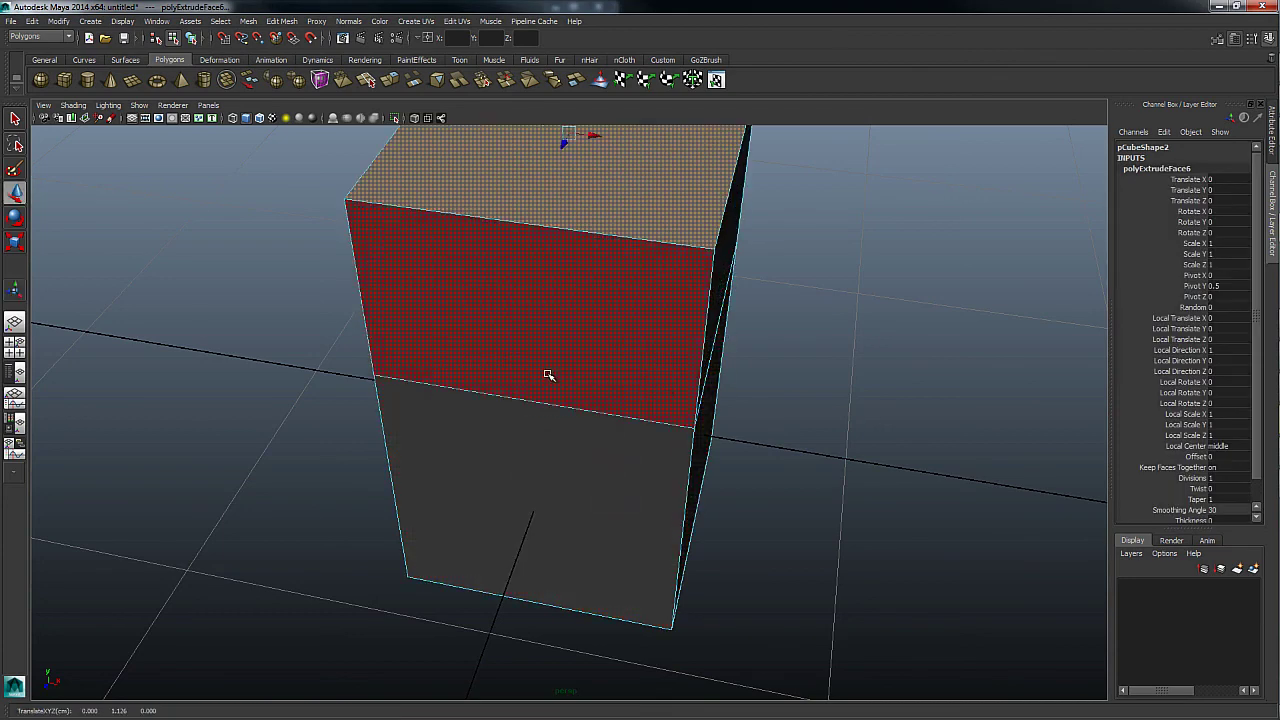
{"action": "left_click", "coordinate": [369, 408]}
{"action": "key", "text": "F8"}
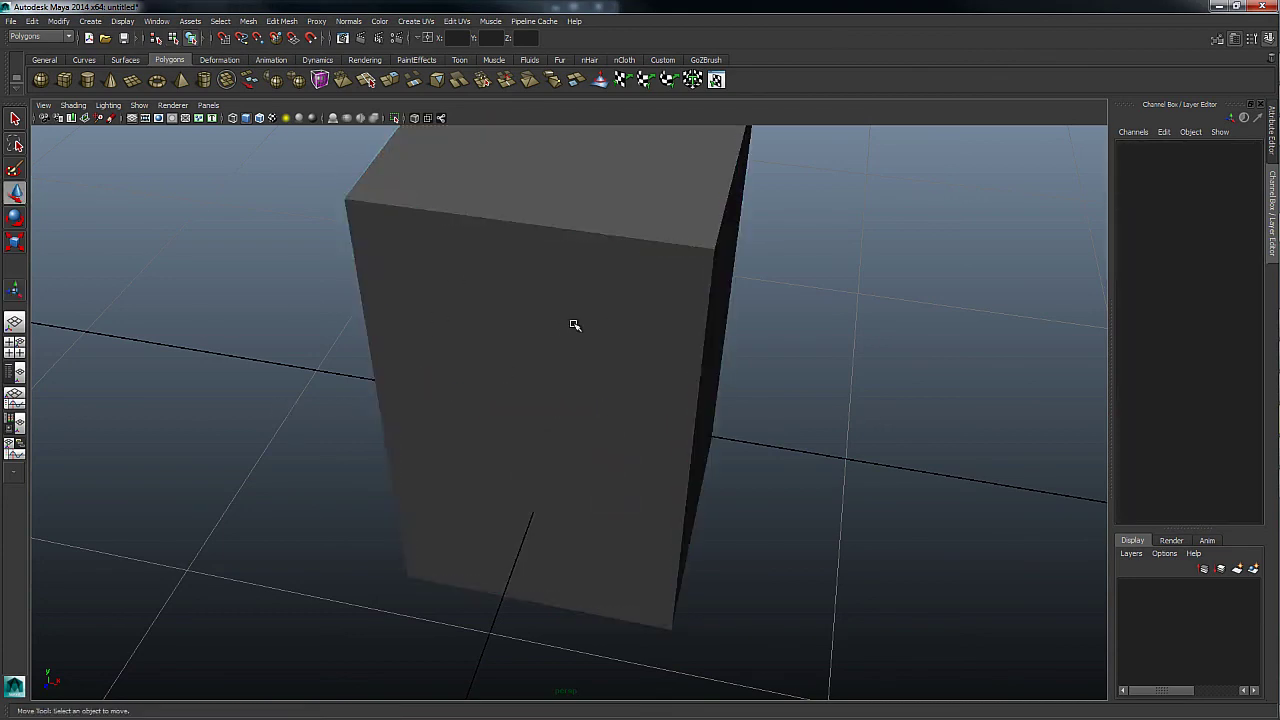
{"action": "left_click", "coordinate": [574, 325]}
{"action": "key", "text": "f"}
{"action": "right_click", "coordinate": [564, 322]}
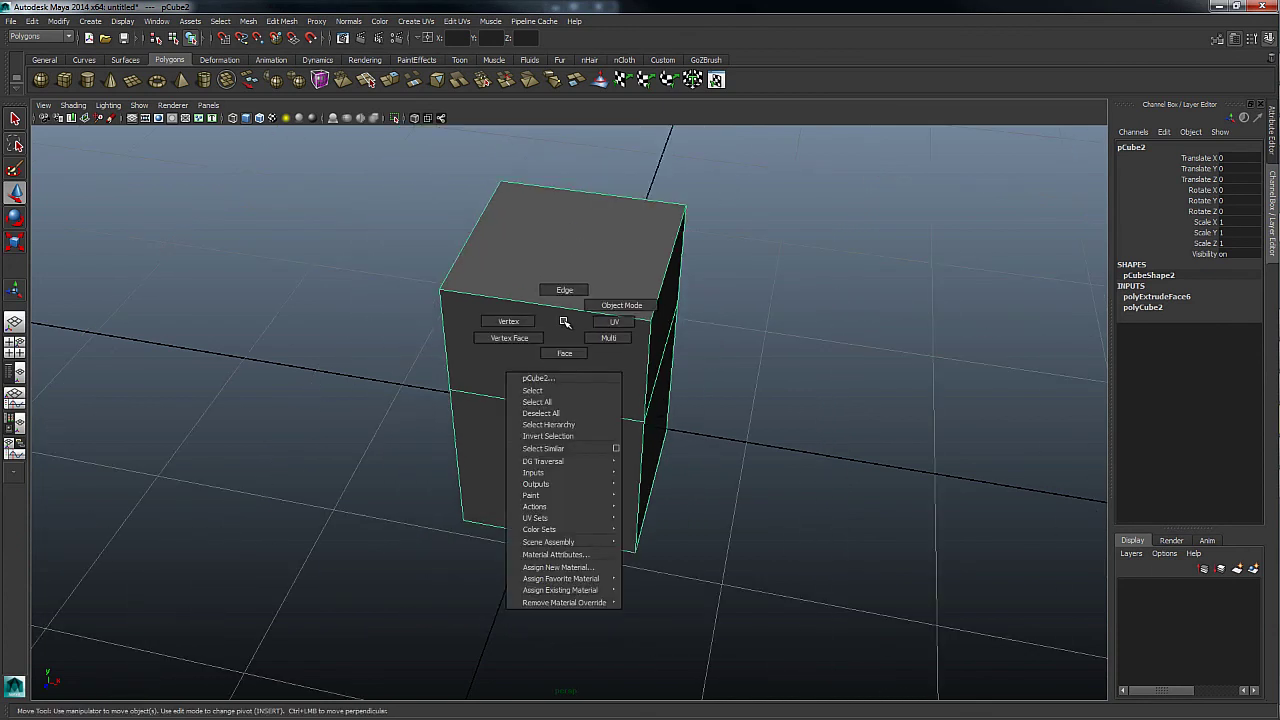
{"action": "right_click_drag", "start_coordinate": [564, 322], "coordinate": [573, 352]}
{"action": "left_click", "coordinate": [557, 362]}
{"action": "right_click", "coordinate": [562, 372], "text": "ctrl"}
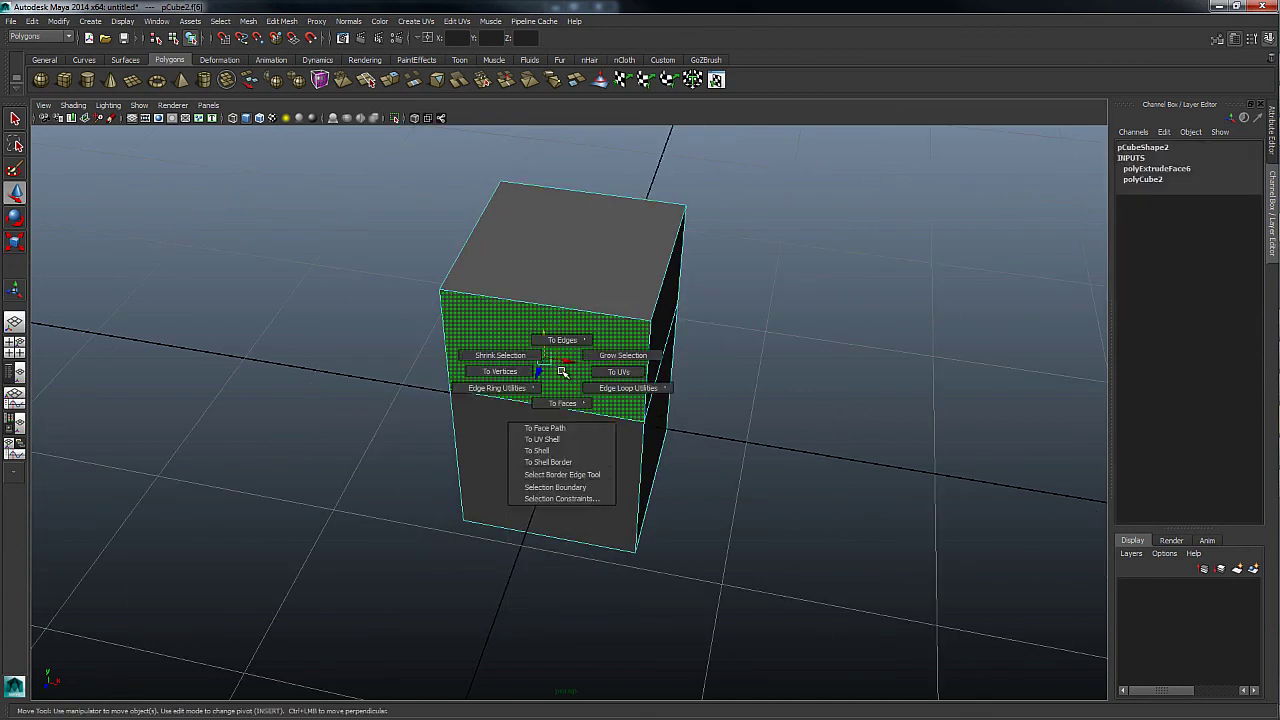
{"action": "mouse_move", "coordinate": [564, 298]}
{"action": "left_mouse_down", "text": "alt"}
{"action": "mouse_move", "coordinate": [476, 380]}
{"action": "mouse_move", "coordinate": [482, 318]}
{"action": "left_mouse_up", "text": "alt"}
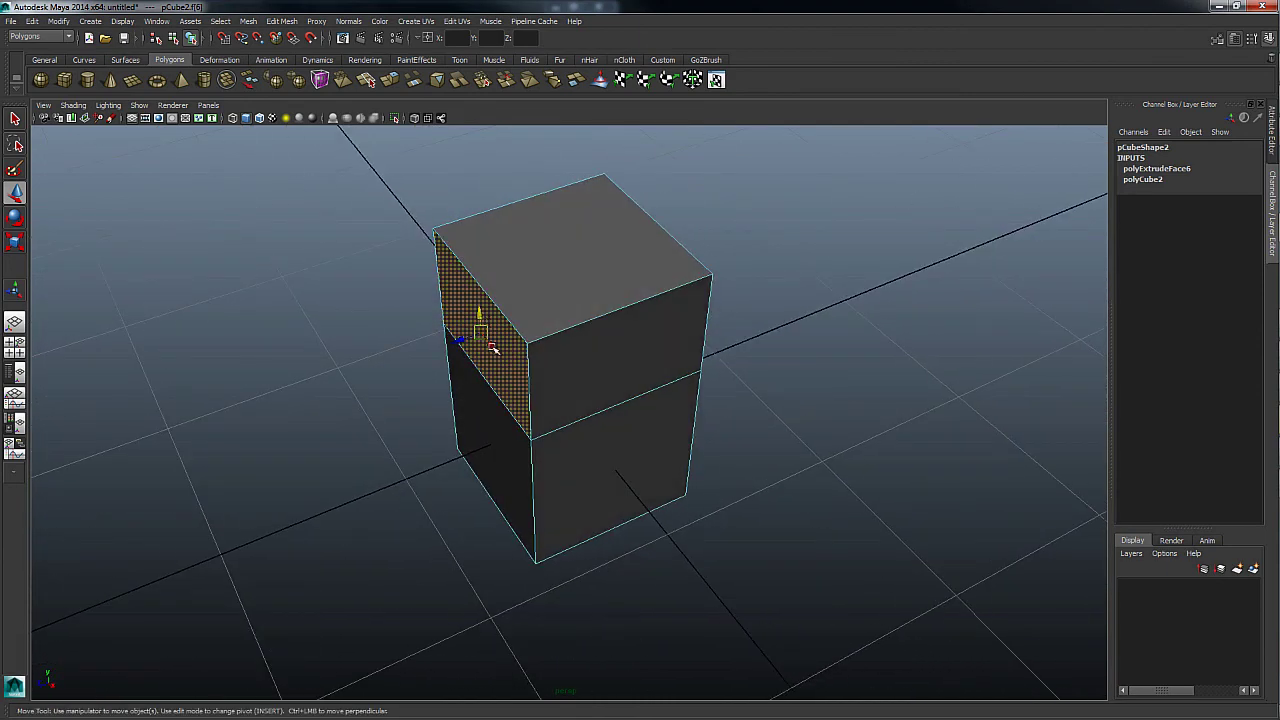
{"action": "key", "text": "F8"}
{"action": "left_click", "coordinate": [527, 345]}
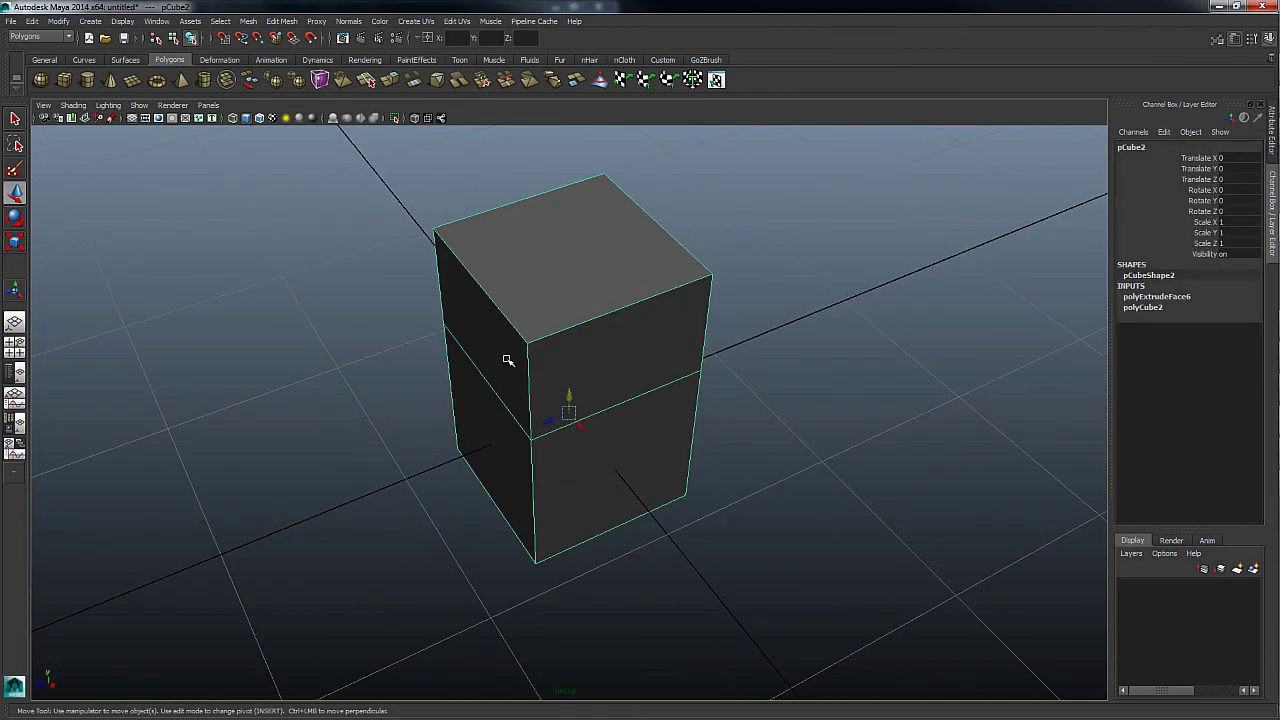
{"action": "mouse_move", "coordinate": [493, 372]}
{"action": "left_mouse_down", "text": "alt"}
{"action": "mouse_move", "coordinate": [543, 354]}
{"action": "mouse_move", "coordinate": [637, 357]}
{"action": "mouse_move", "coordinate": [573, 375]}
{"action": "left_mouse_up", "text": "alt"}
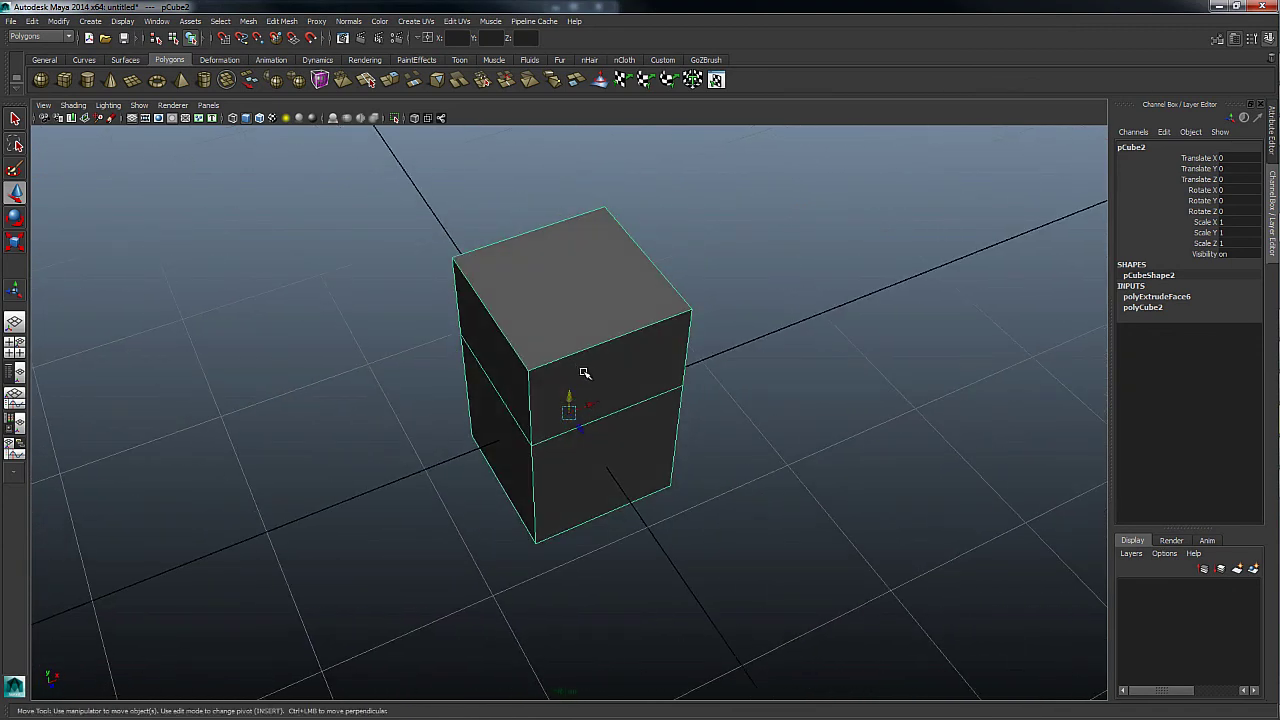
Preview the Move, Rotate and Scale marking menus on the cube
{"action": "left_click", "coordinate": [585, 373]}
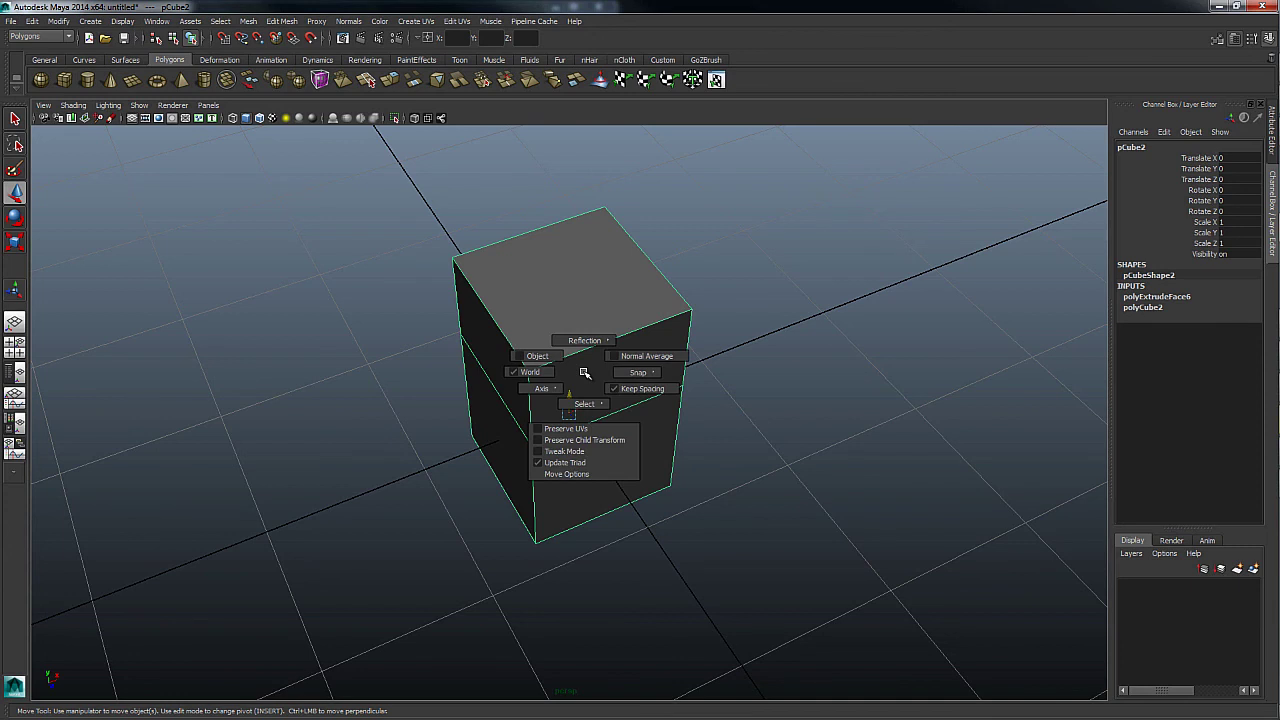
{"action": "key", "text": "e"}
{"action": "left_click", "coordinate": [585, 373]}
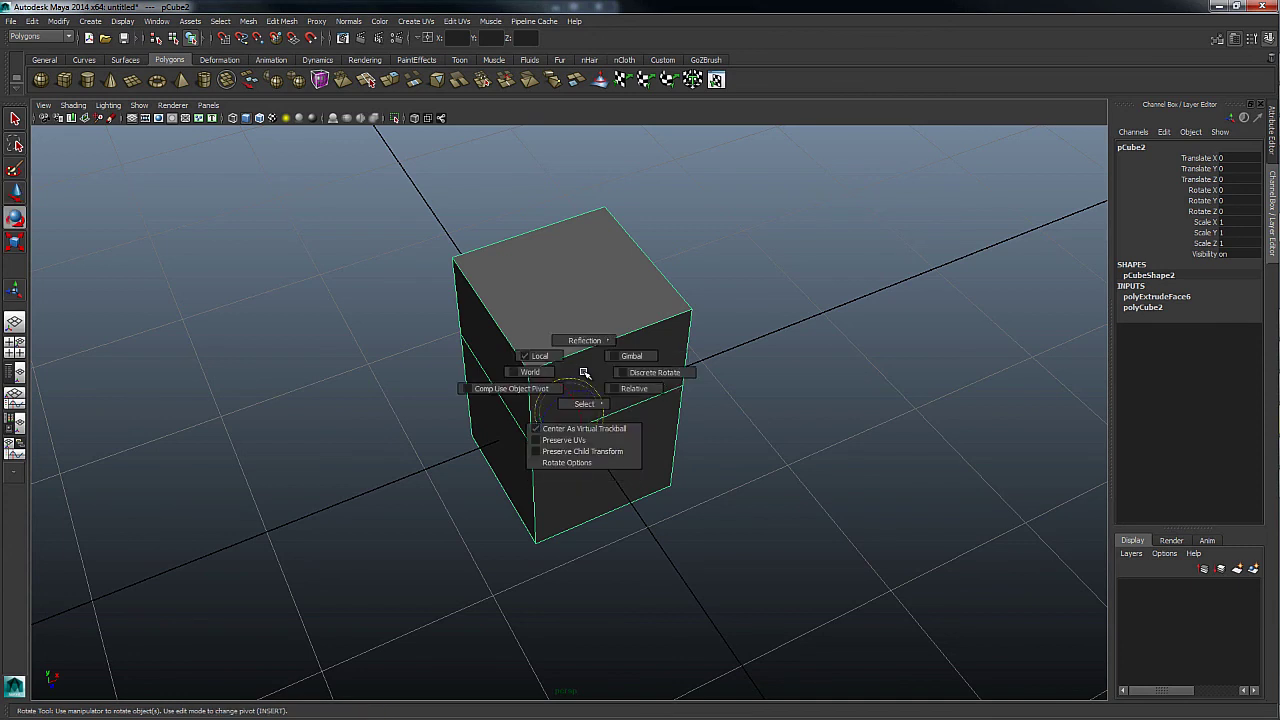
{"action": "key", "text": "r"}
{"action": "left_click", "coordinate": [585, 373]}
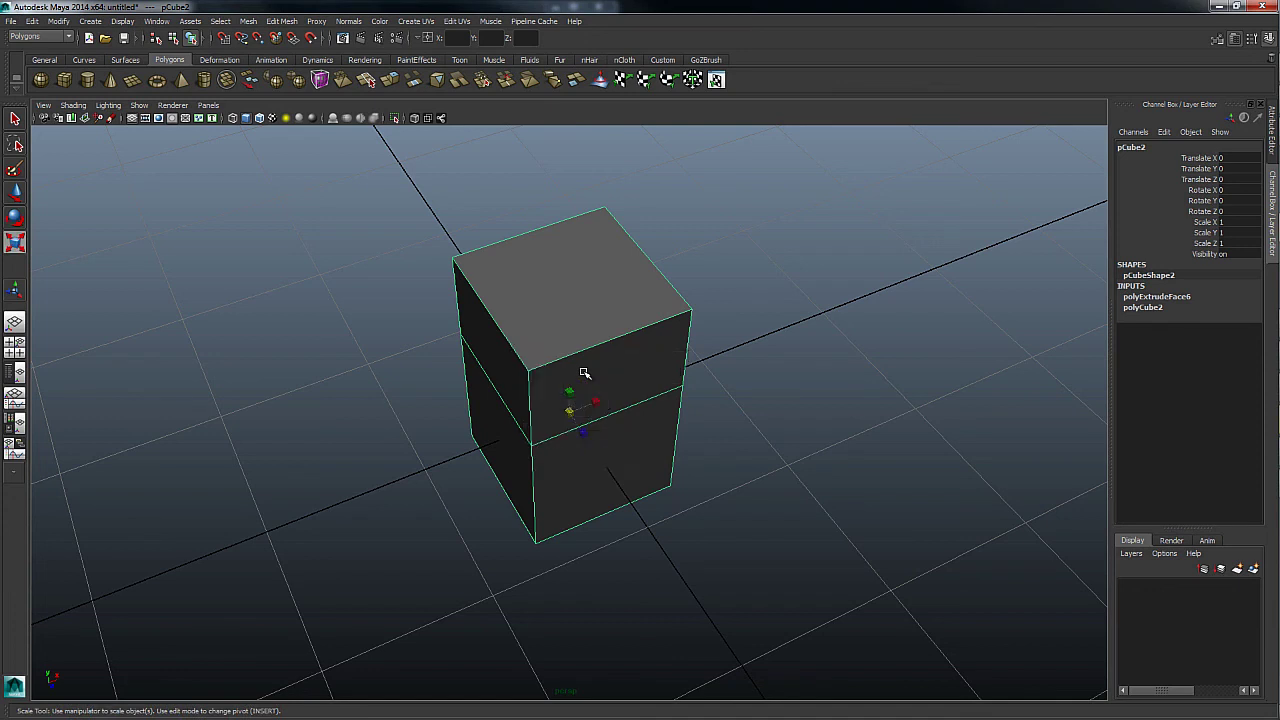
{"action": "key", "text": "w"}
{"action": "left_click", "coordinate": [585, 373]}
{"action": "key", "text": "e"}
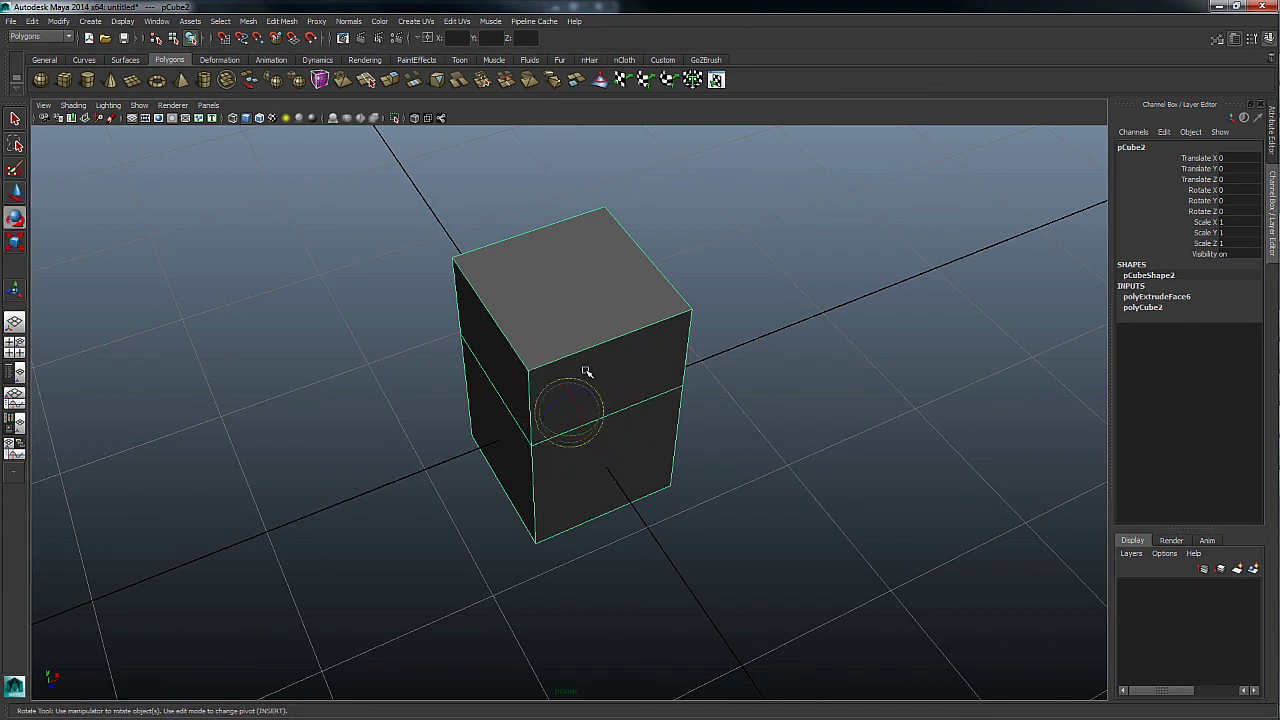
{"action": "key", "text": "w"}
{"action": "left_click_drag", "start_coordinate": [585, 373], "coordinate": [530, 336]}
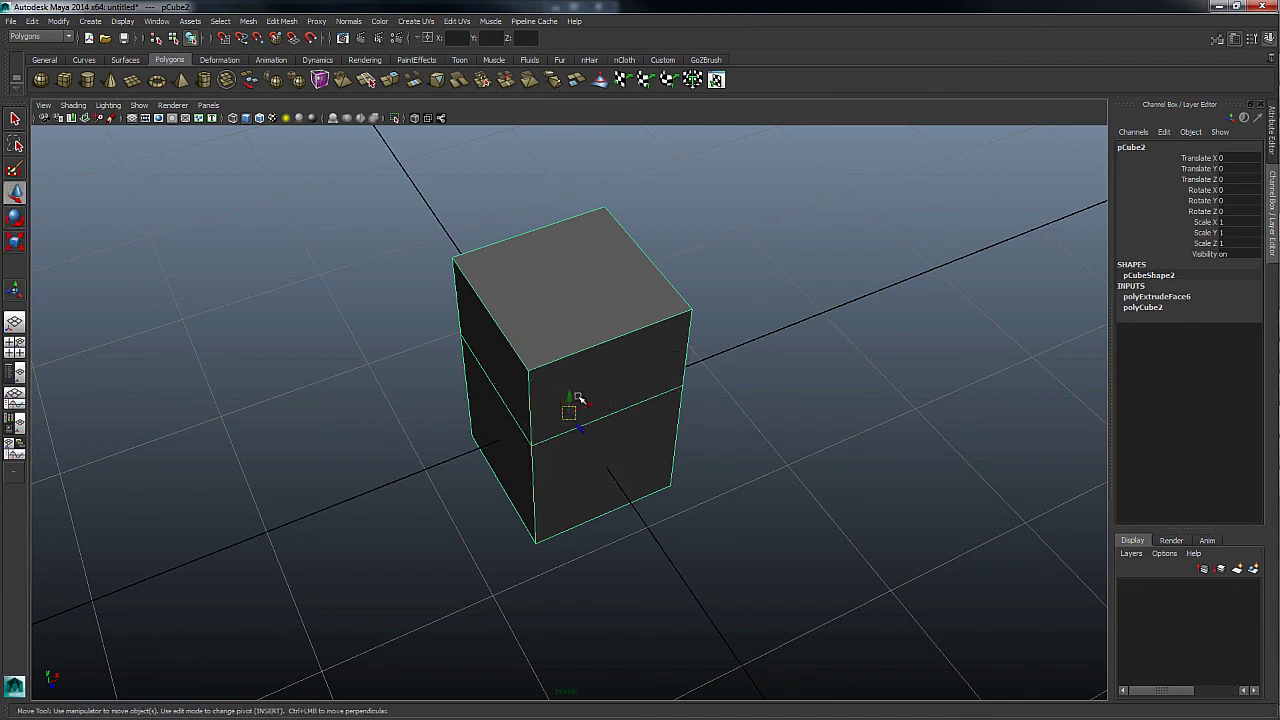
Drag the cube across the ground plane to about X 0.79, Z -2.59
{"action": "left_click_drag", "start_coordinate": [581, 393], "coordinate": [552, 408], "text": "alt"}
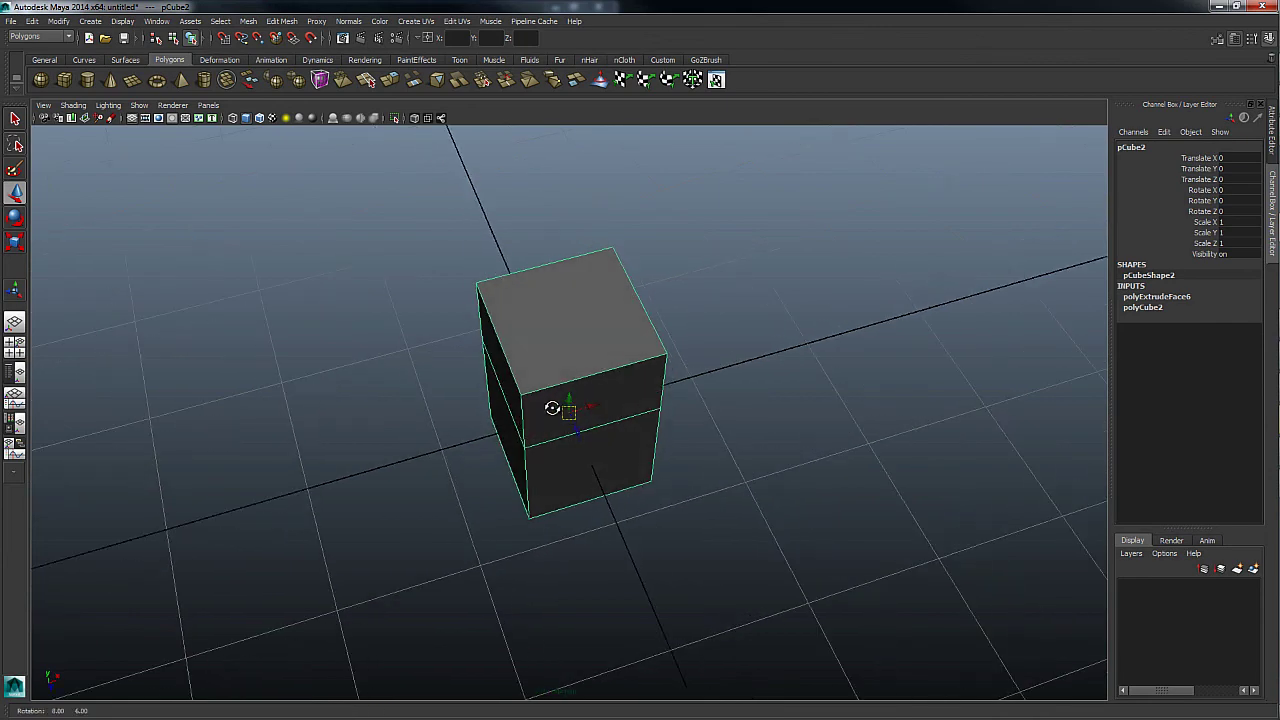
{"action": "mouse_move", "coordinate": [649, 401]}
{"action": "left_mouse_down", "text": "alt"}
{"action": "mouse_move", "coordinate": [680, 423]}
{"action": "mouse_move", "coordinate": [634, 403]}
{"action": "left_mouse_up", "text": "alt"}
{"action": "mouse_move", "coordinate": [634, 403]}
{"action": "right_mouse_down", "text": "alt"}
{"action": "mouse_move", "coordinate": [431, 357]}
{"action": "mouse_move", "coordinate": [678, 431]}
{"action": "right_mouse_up", "text": "alt"}
{"action": "mouse_move", "coordinate": [818, 477]}
{"action": "middle_mouse_down"}
{"action": "mouse_move", "coordinate": [466, 526]}
{"action": "mouse_move", "coordinate": [820, 477]}
{"action": "mouse_move", "coordinate": [584, 341]}
{"action": "mouse_move", "coordinate": [406, 523]}
{"action": "mouse_move", "coordinate": [623, 517]}
{"action": "mouse_move", "coordinate": [494, 294]}
{"action": "mouse_move", "coordinate": [648, 542]}
{"action": "mouse_move", "coordinate": [443, 546]}
{"action": "mouse_move", "coordinate": [491, 434]}
{"action": "mouse_move", "coordinate": [743, 211]}
{"action": "mouse_move", "coordinate": [752, 485]}
{"action": "middle_mouse_up"}
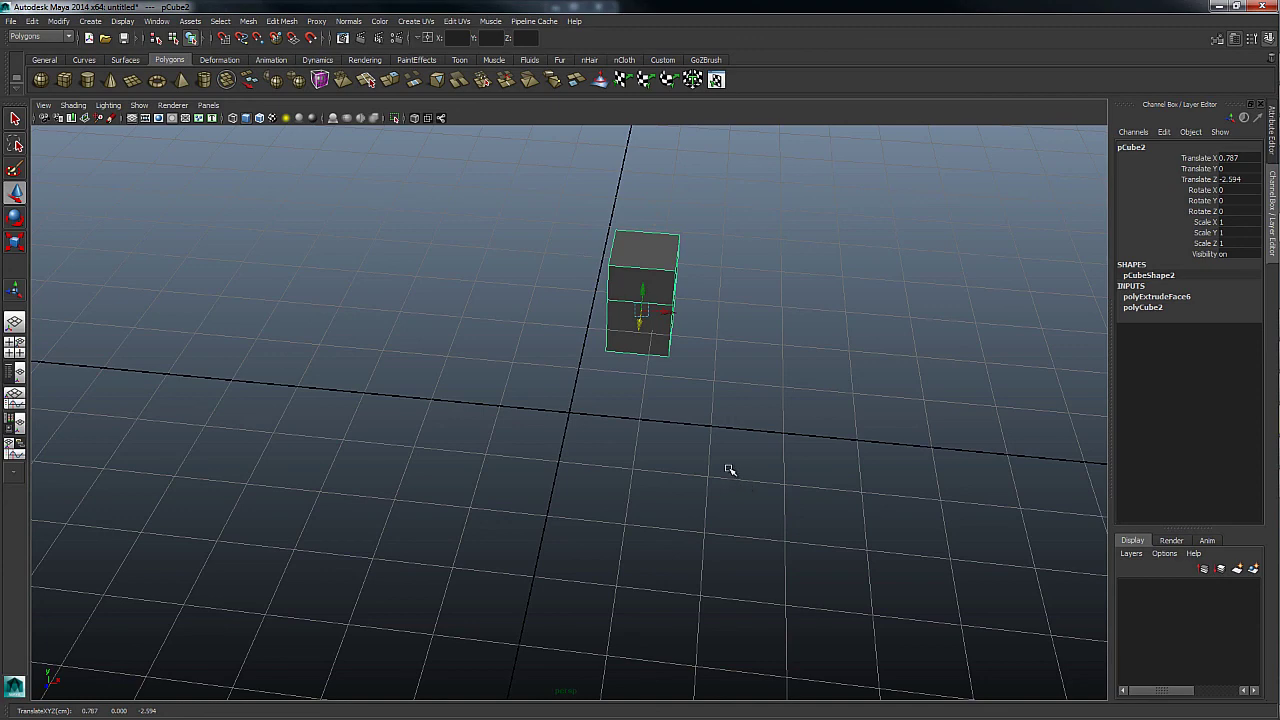